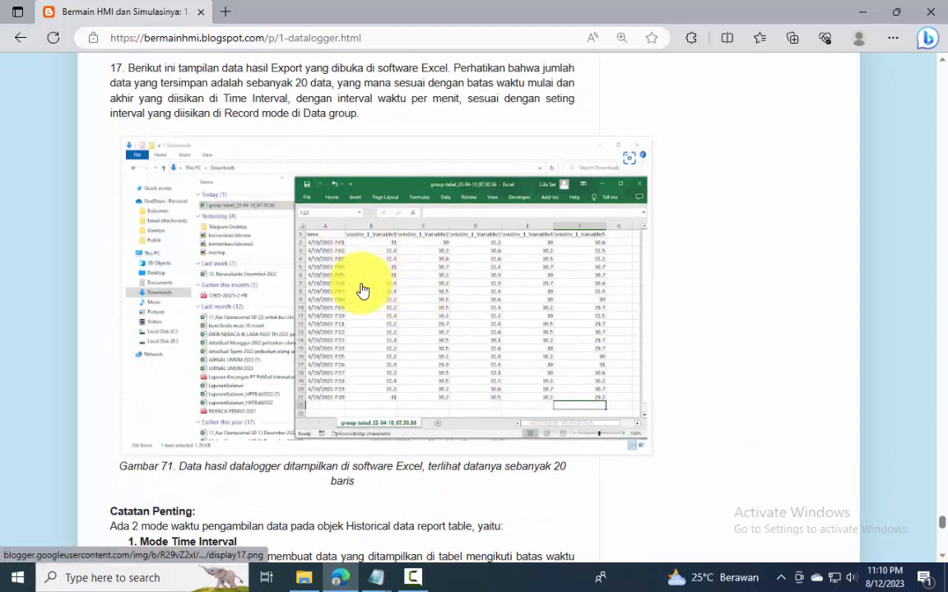
Review the end of the 1. Datalogger page and view the 2. Simulasi Datalogger page of the blog
drag(942, 522, 942, 537)
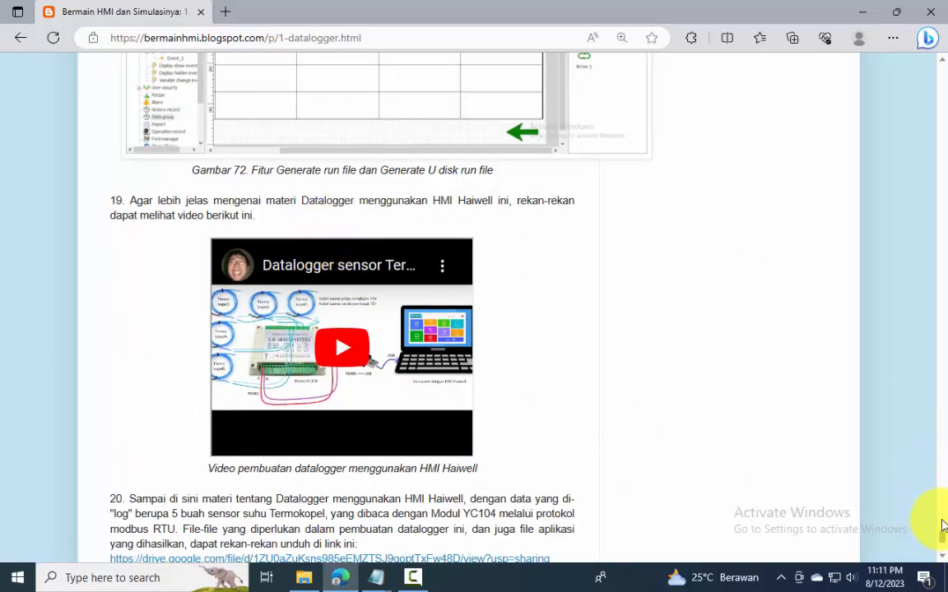
drag(942, 536, 942, 65)
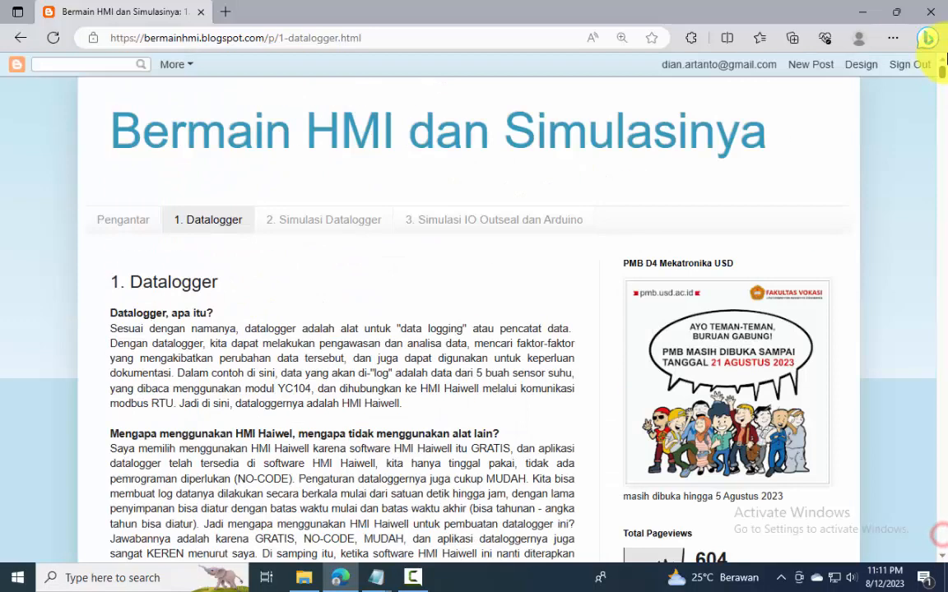
click(319, 219)
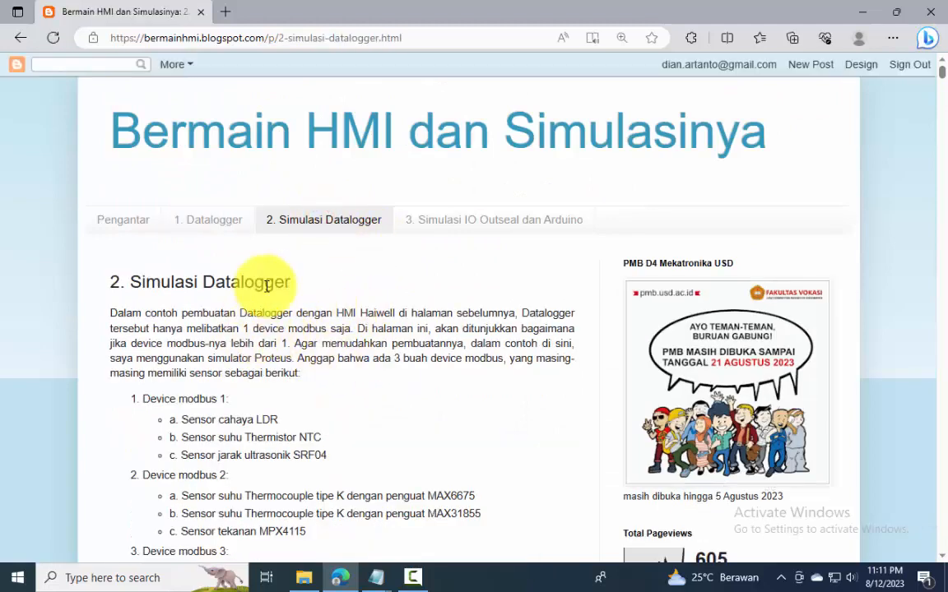
scroll(312, 321, down, 3)
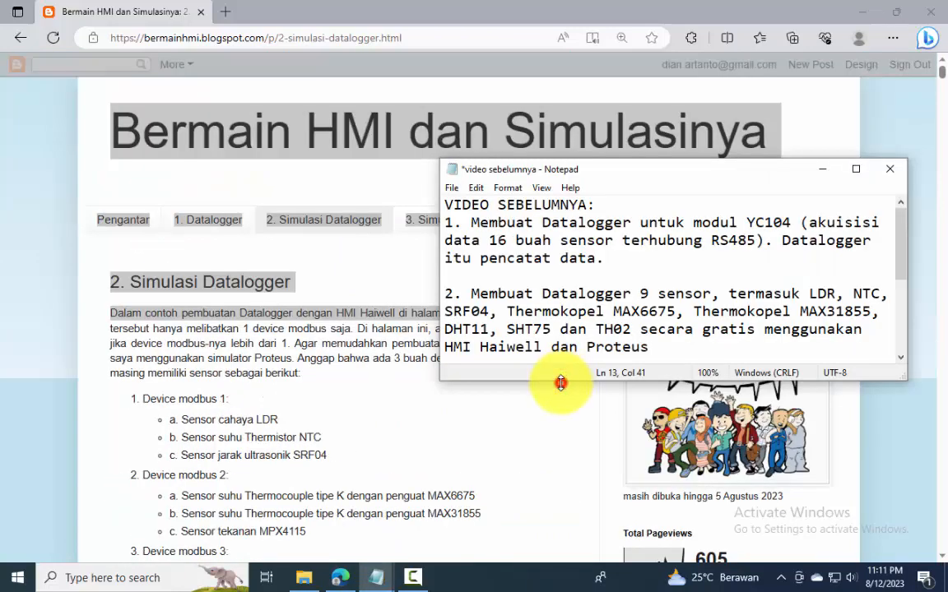
Make the Notepad window taller to read the notes and highlight the line "1. Softwarenya gratis"
drag(560, 382, 560, 518)
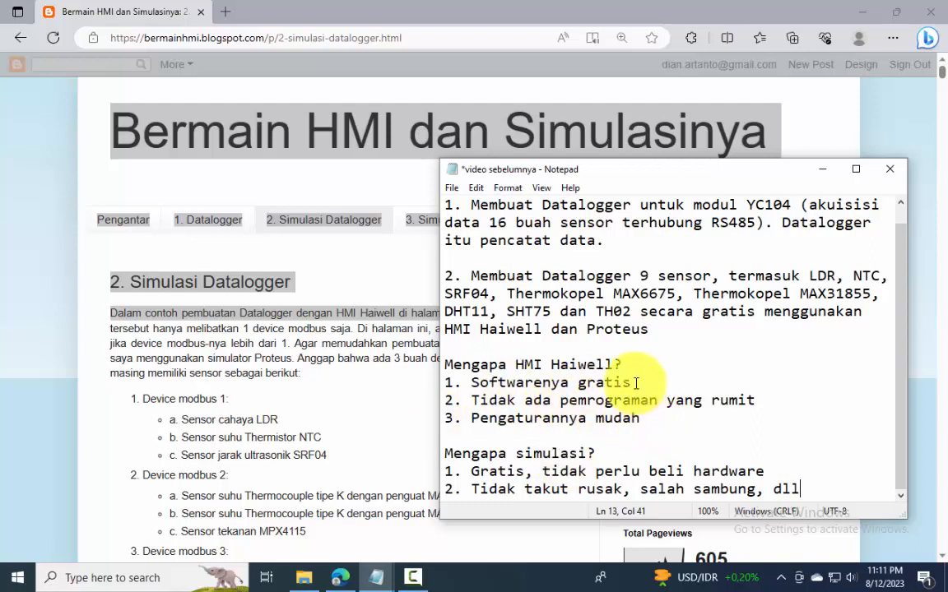
drag(637, 382, 434, 380)
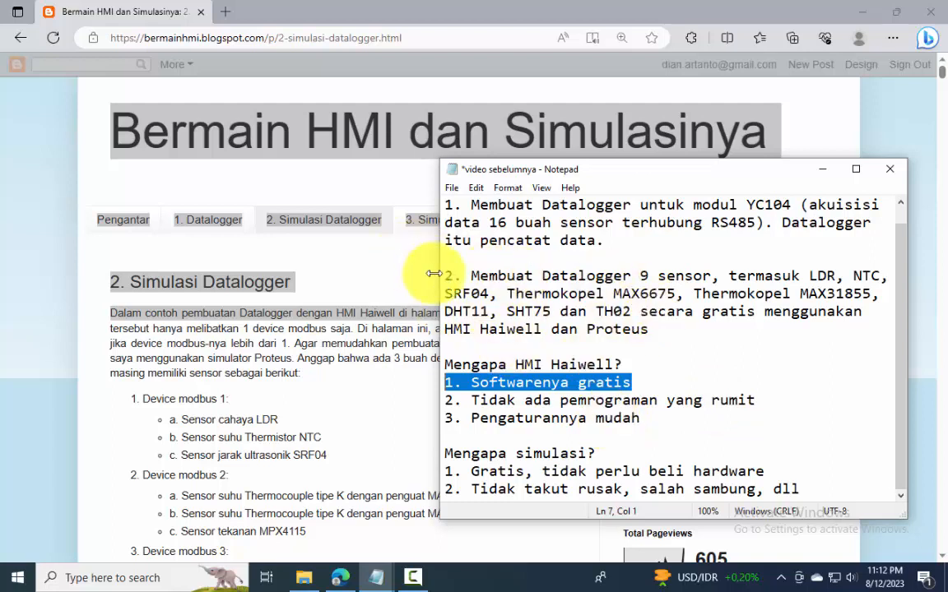
click(397, 261)
Go to the 3. Simulasi IO Outseal dan Arduino page and open the Google Drive file link in item 14
click(473, 219)
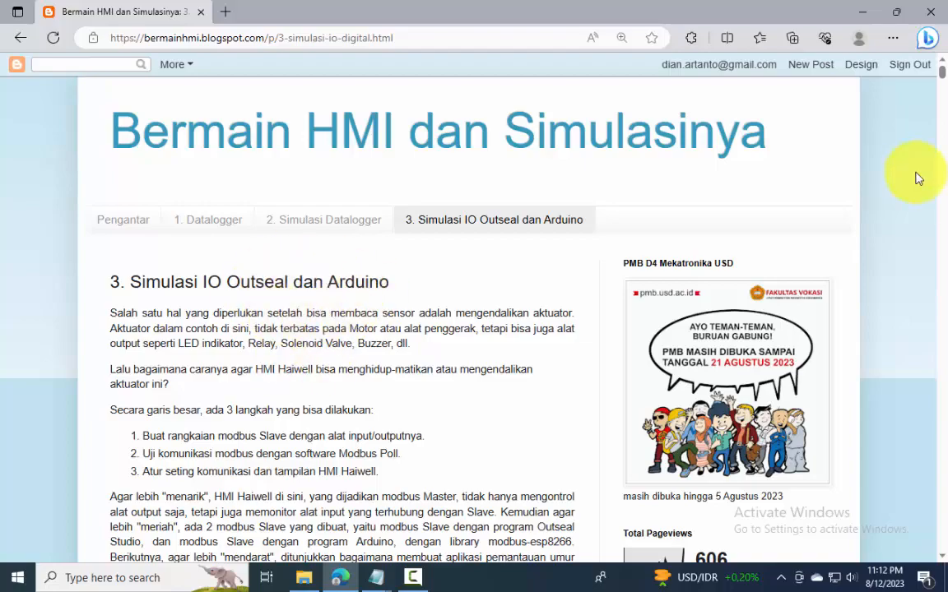
drag(943, 83, 941, 543)
scroll(408, 249, up, 2)
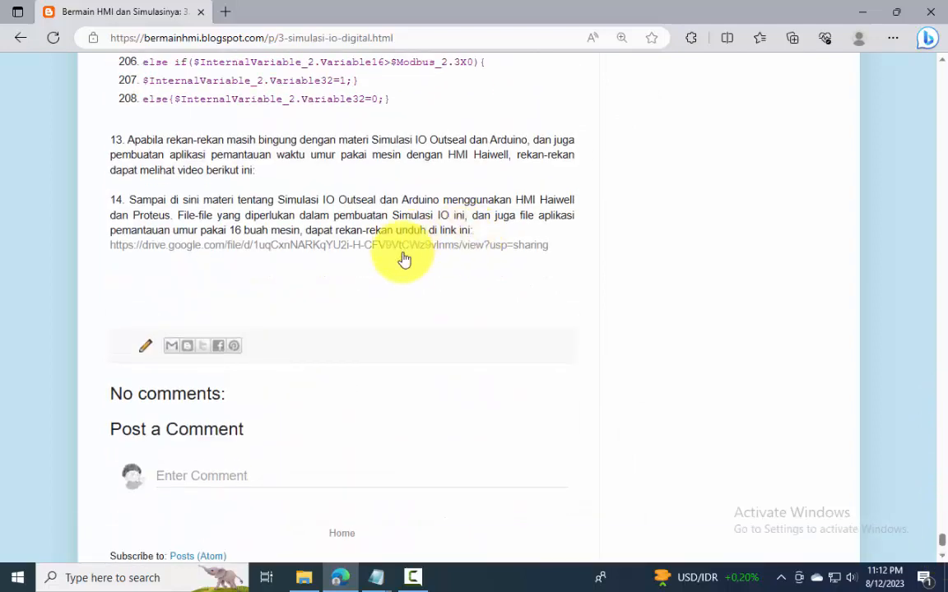
click(313, 246)
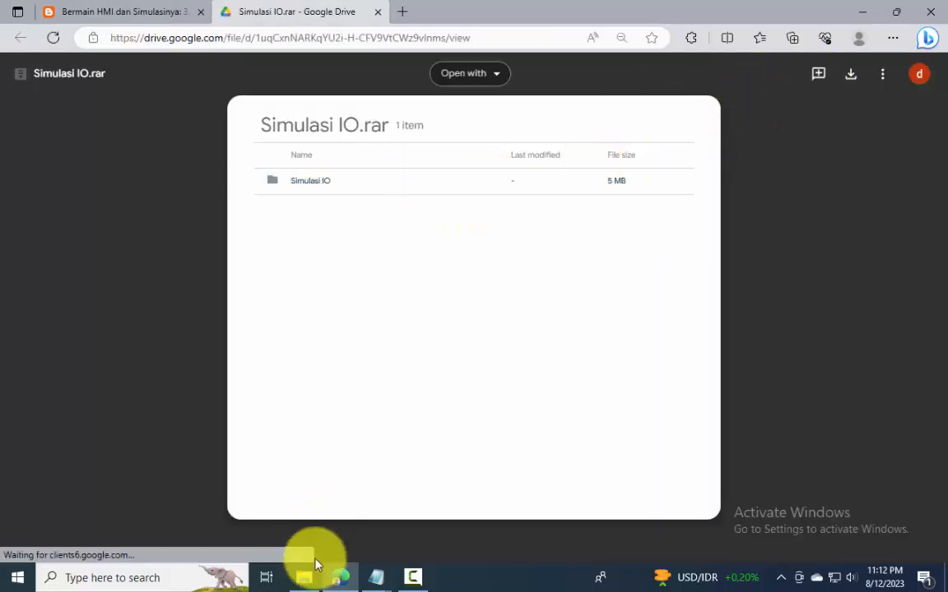
From the Simulasi IO folder in File Explorer, open the Slave Outseal dan Arduino Proteus project and the simulasi_io Haiwell project
click(304, 577)
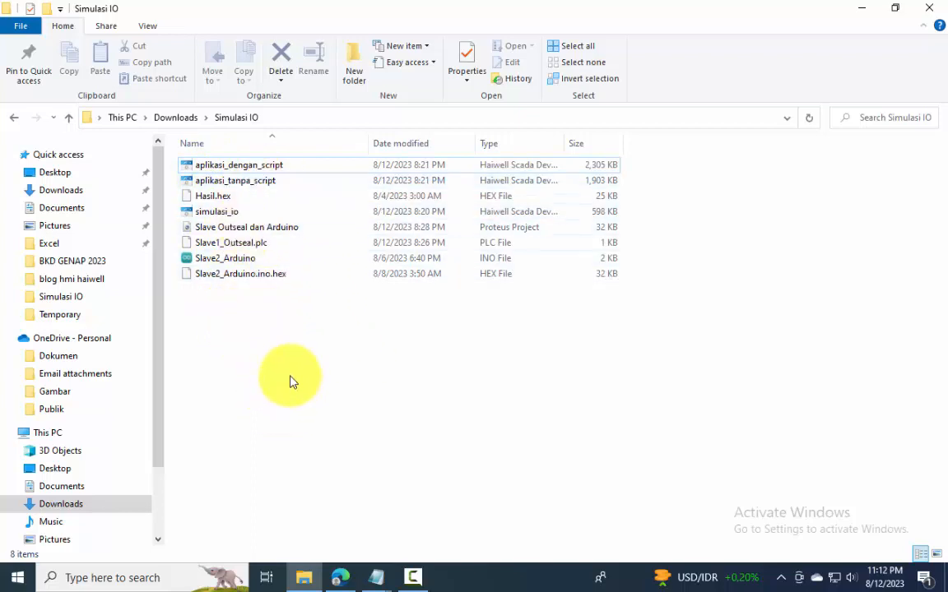
double_click(249, 229)
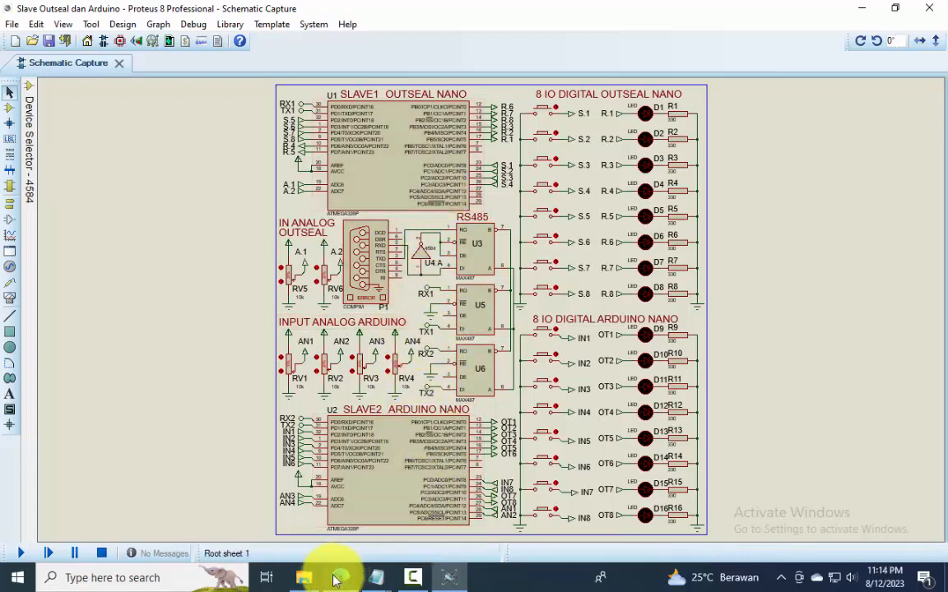
click(307, 579)
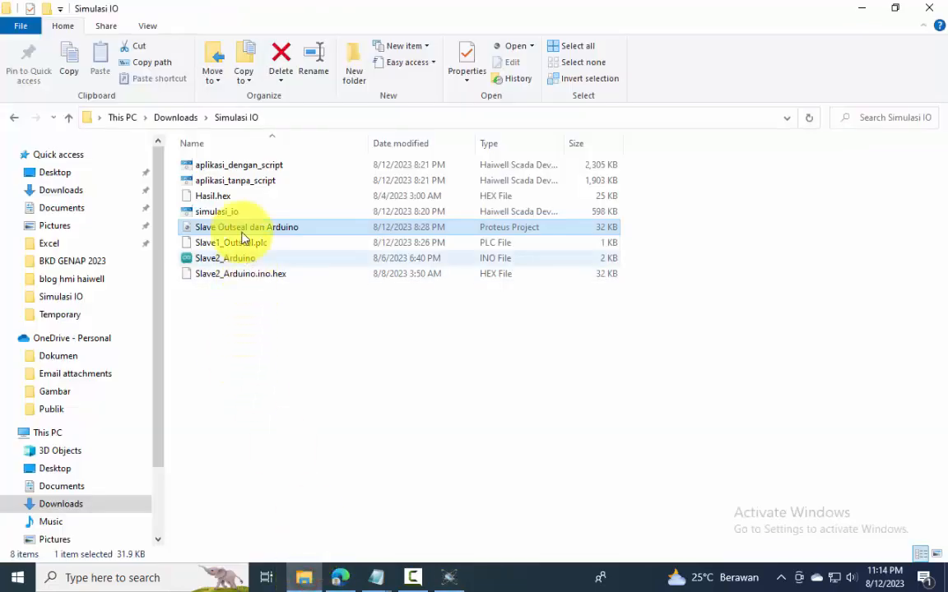
click(216, 211)
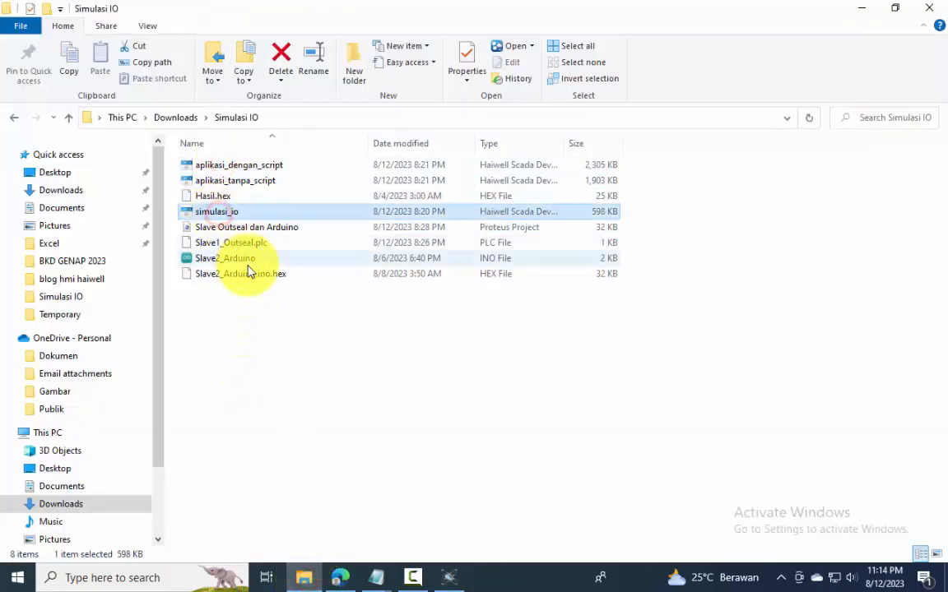
double_click(231, 212)
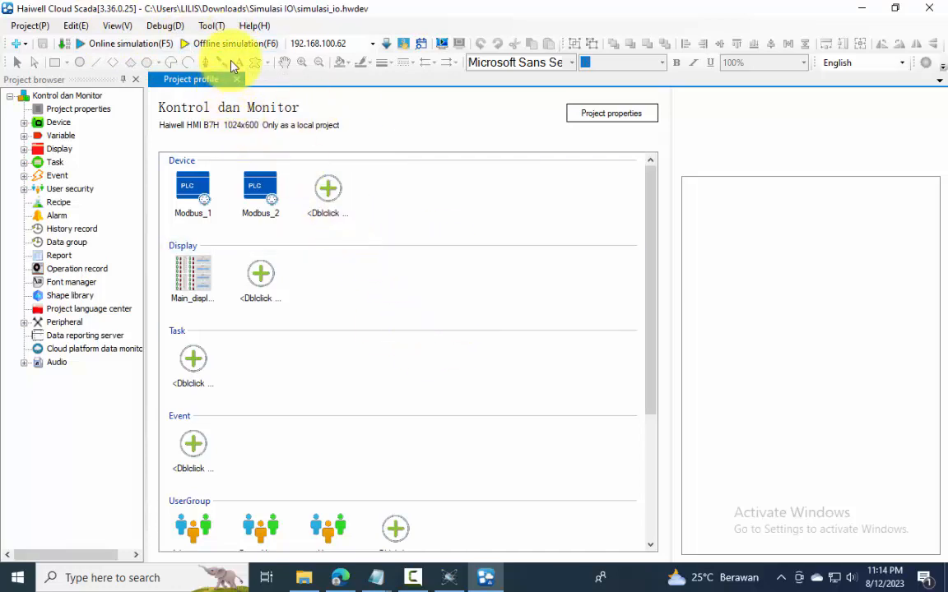
Expand the project's external variables and start the online simulation of the Kontrol dan Monitor project
click(24, 135)
click(38, 149)
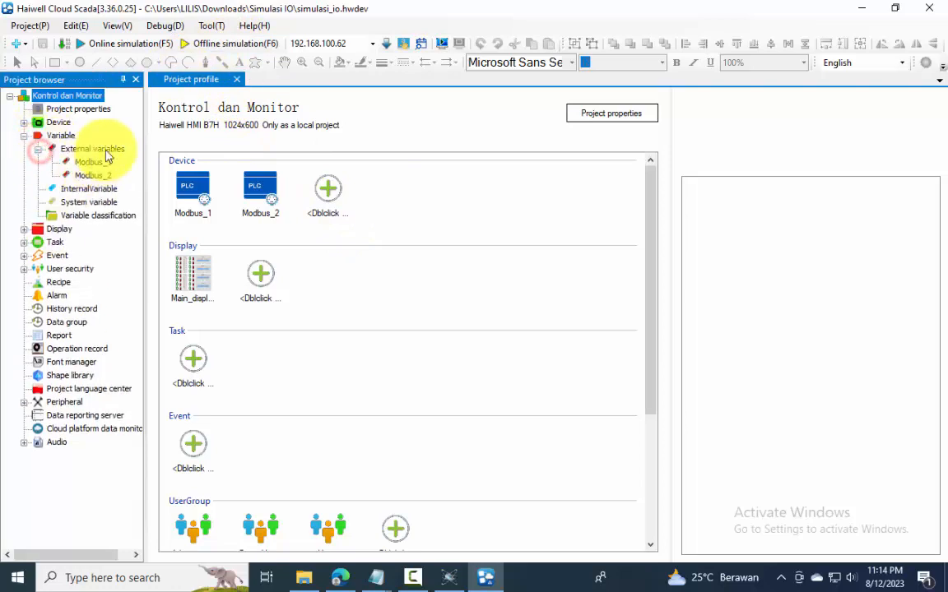
click(127, 43)
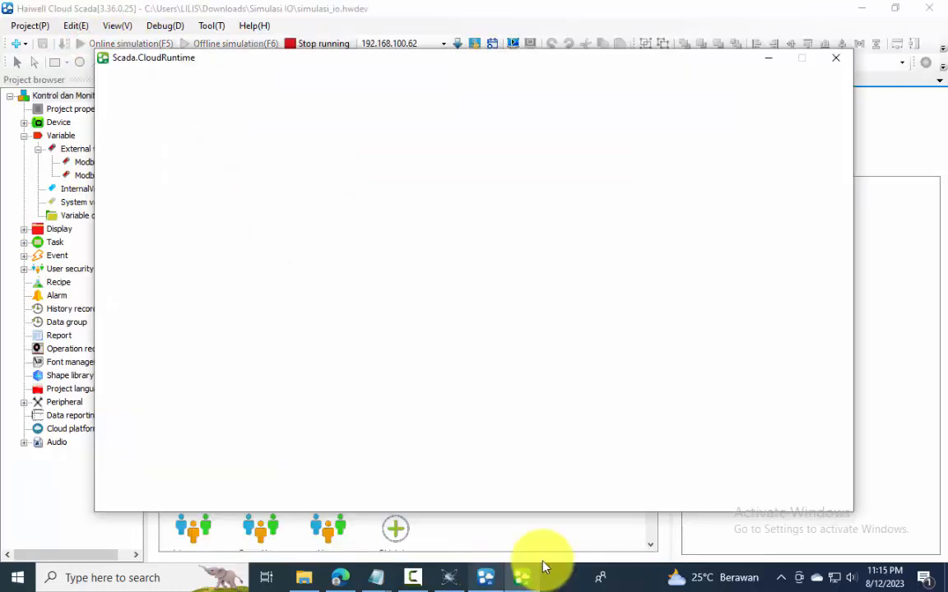
mouse_move(543, 567)
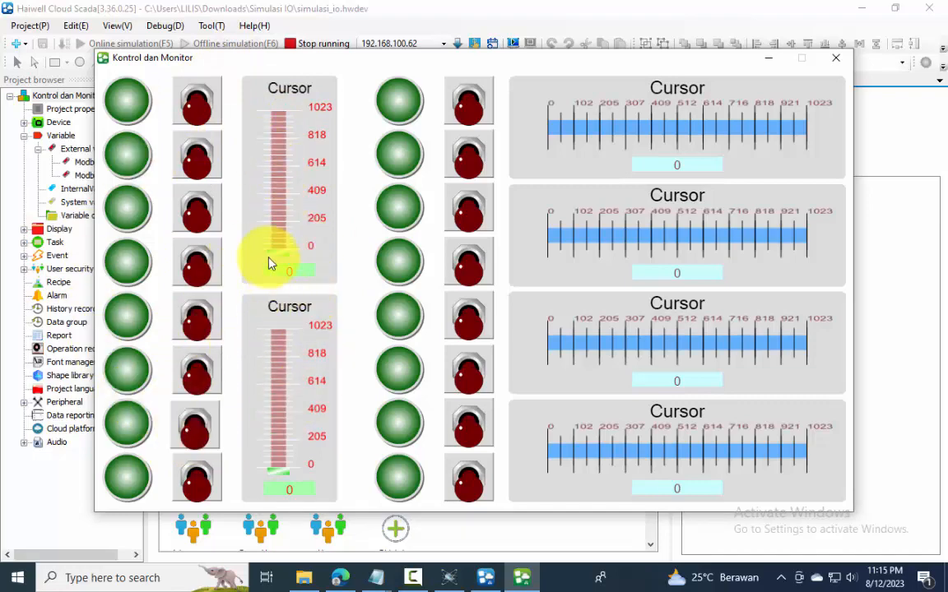
Switch to Proteus, shrink its window so the HMI stays visible alongside it, and run the circuit simulation
click(451, 584)
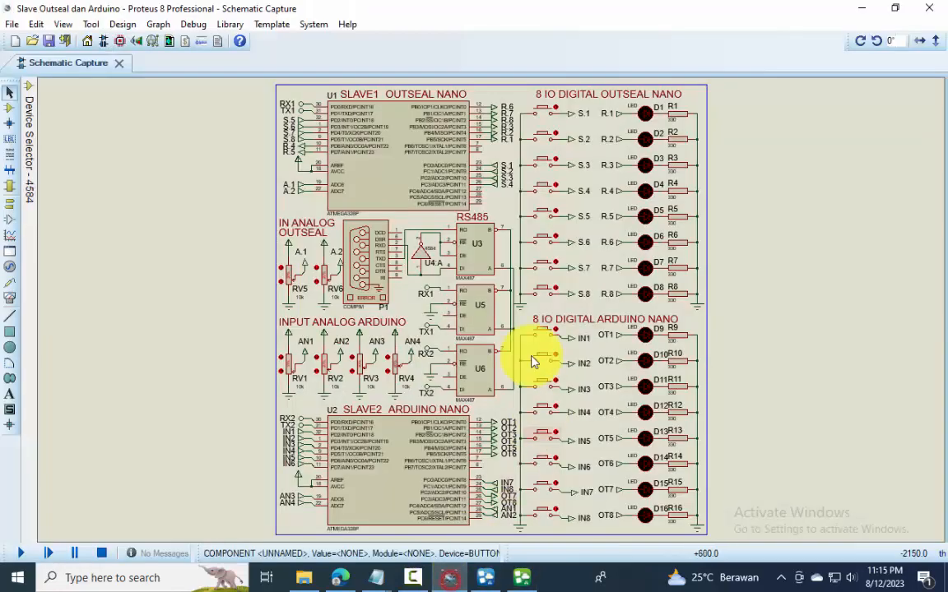
click(895, 8)
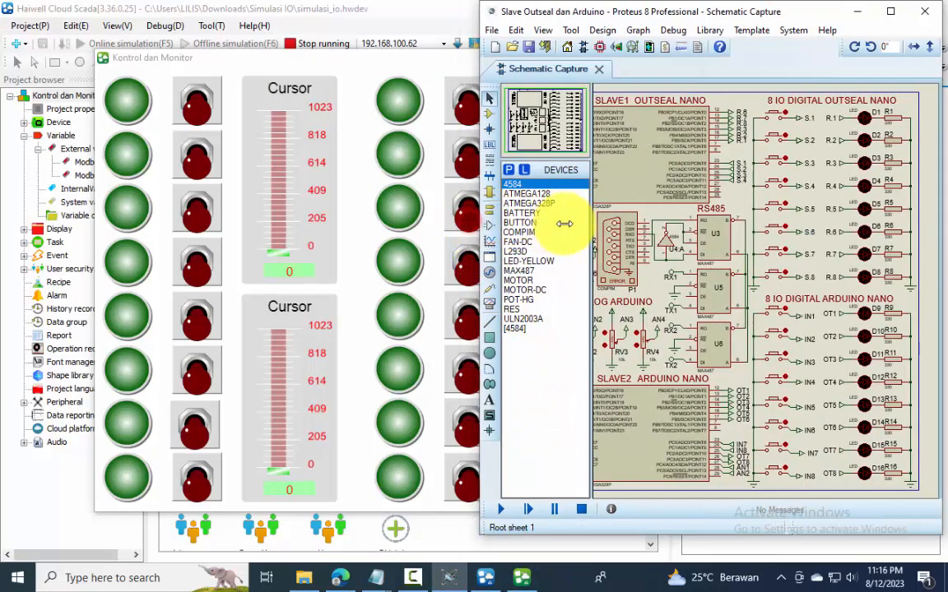
drag(664, 15, 546, 21)
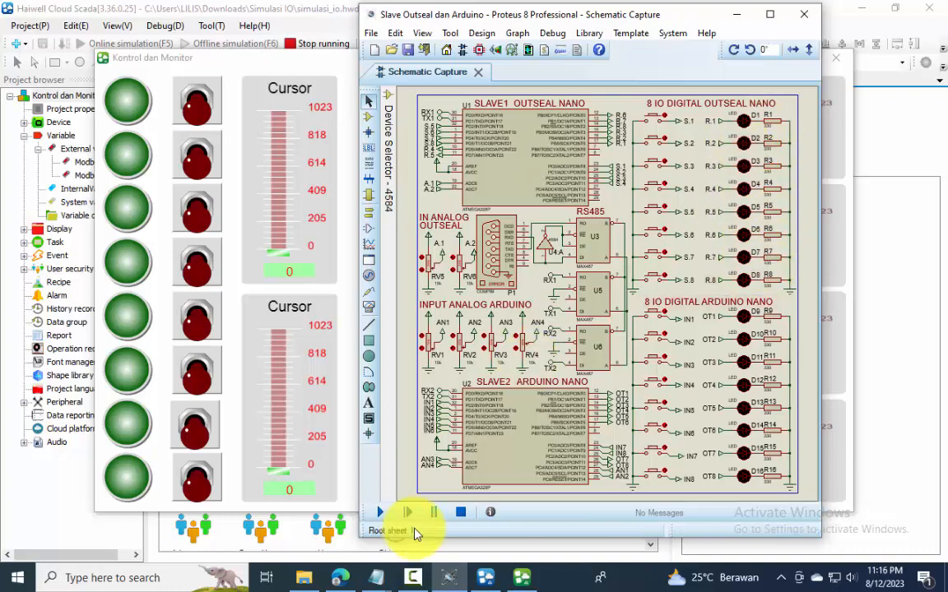
click(380, 515)
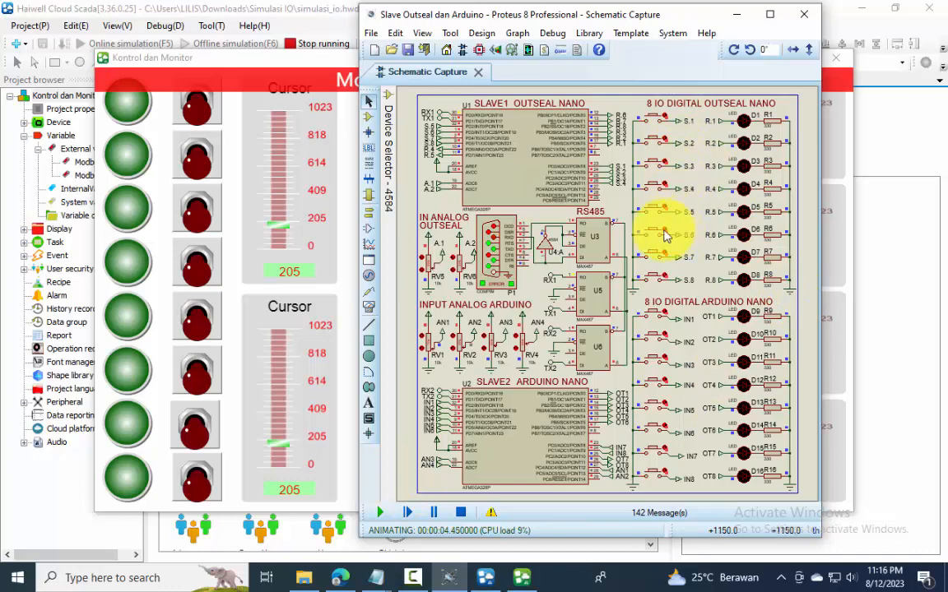
Latch the Outseal input buttons S.1 to S.8 in the running circuit, odd-numbered ones first, to test the HMI lamps
click(668, 121)
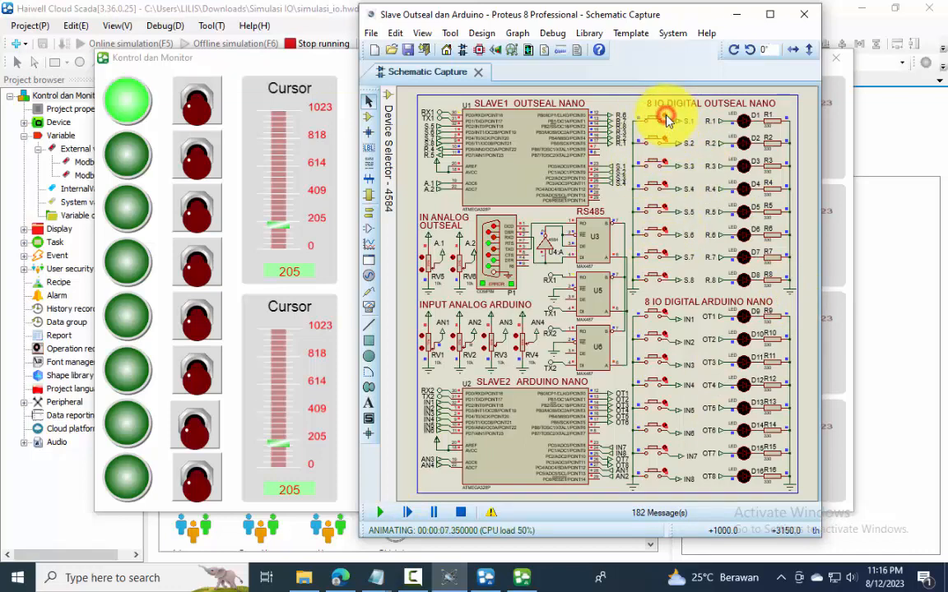
click(668, 166)
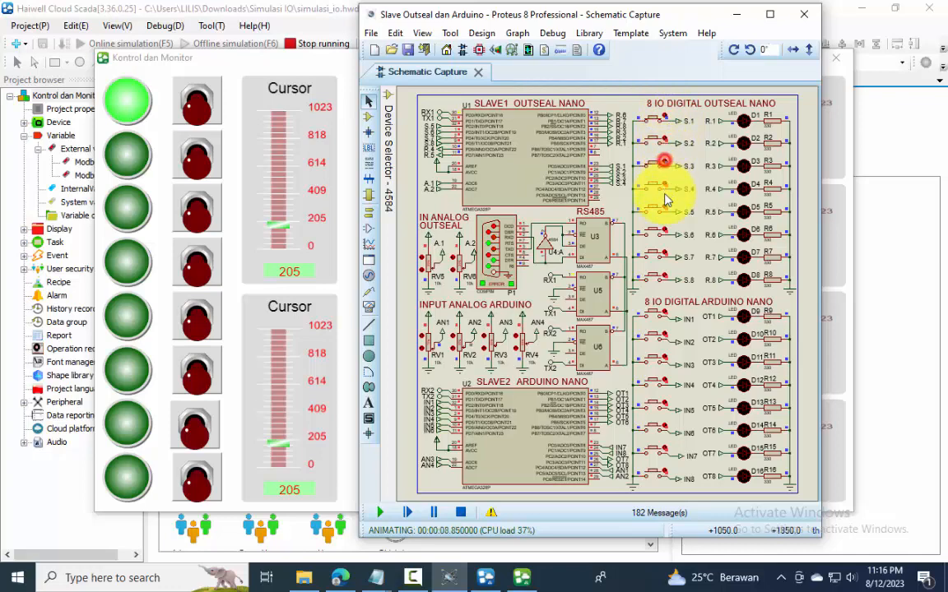
click(666, 209)
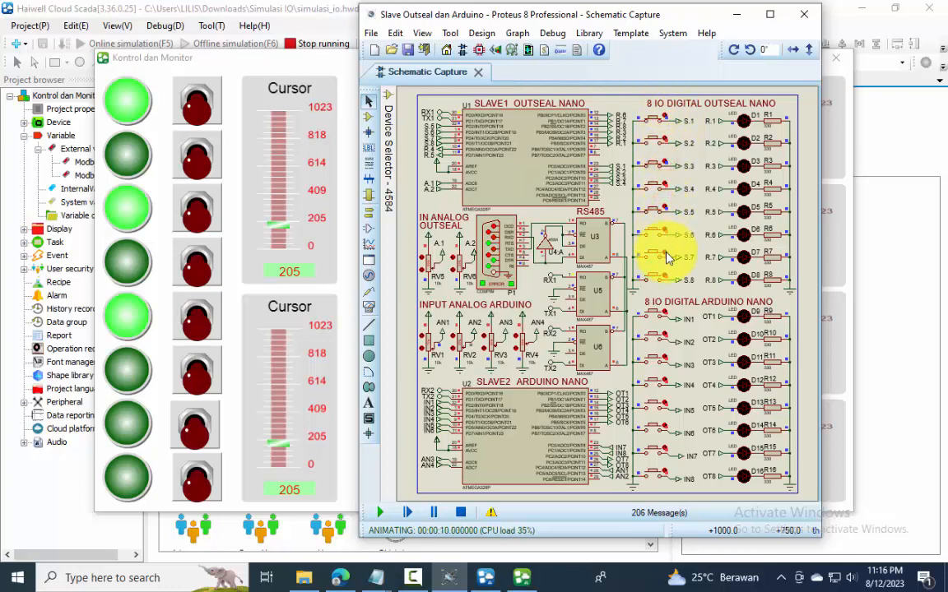
click(668, 259)
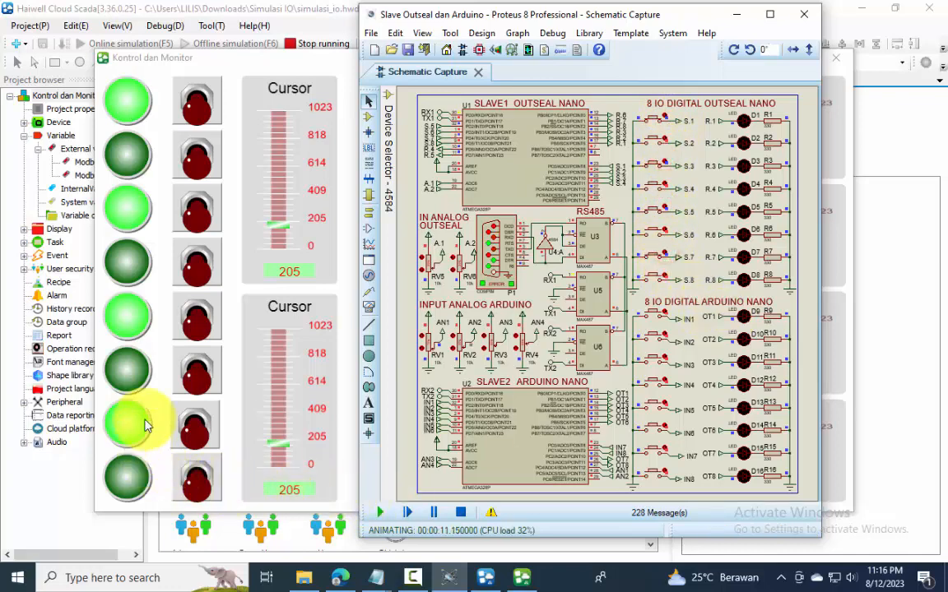
click(666, 142)
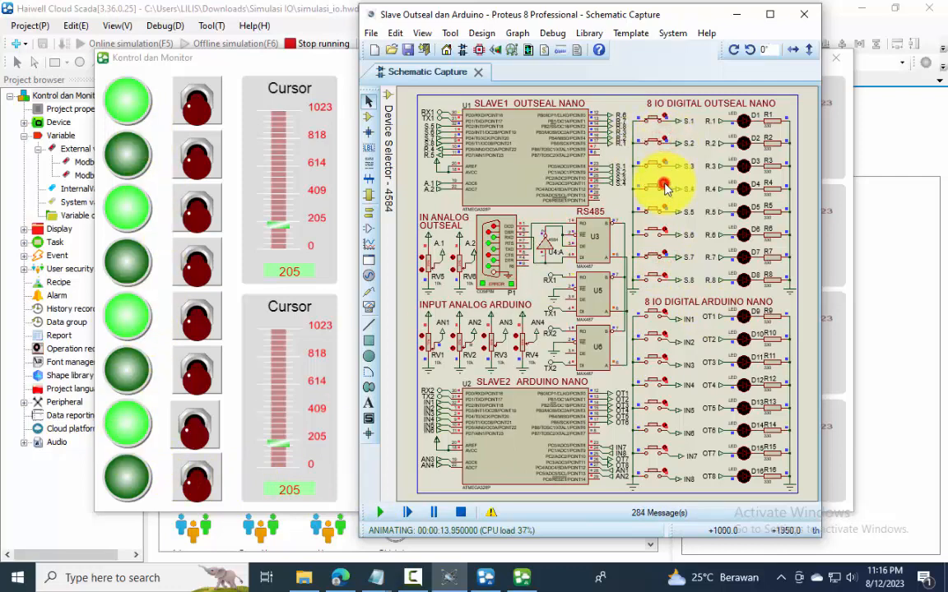
click(666, 280)
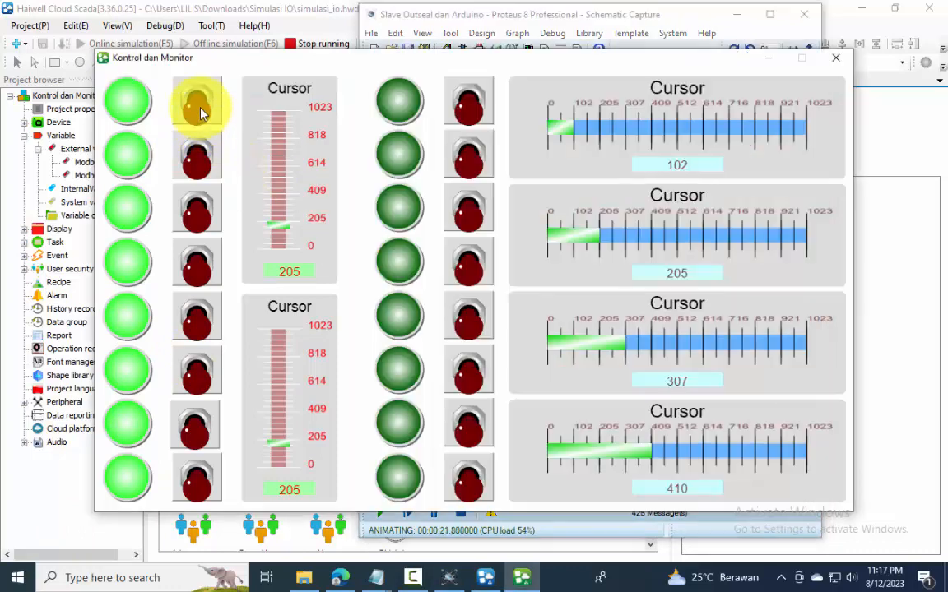
Place the HMI window beside Proteus and turn on all eight Outseal switches to light LEDs D1 to D8
click(201, 117)
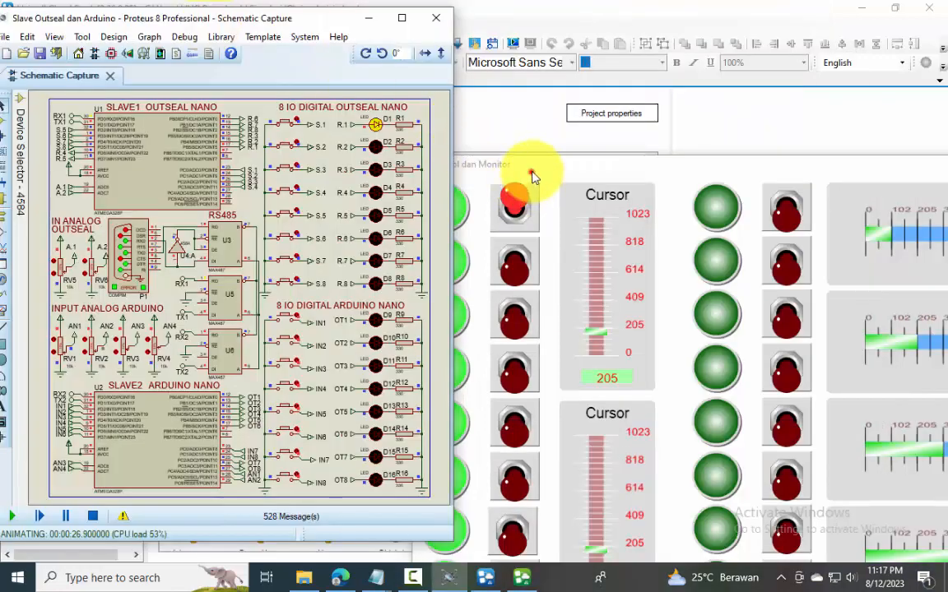
drag(531, 171, 577, 85)
click(555, 173)
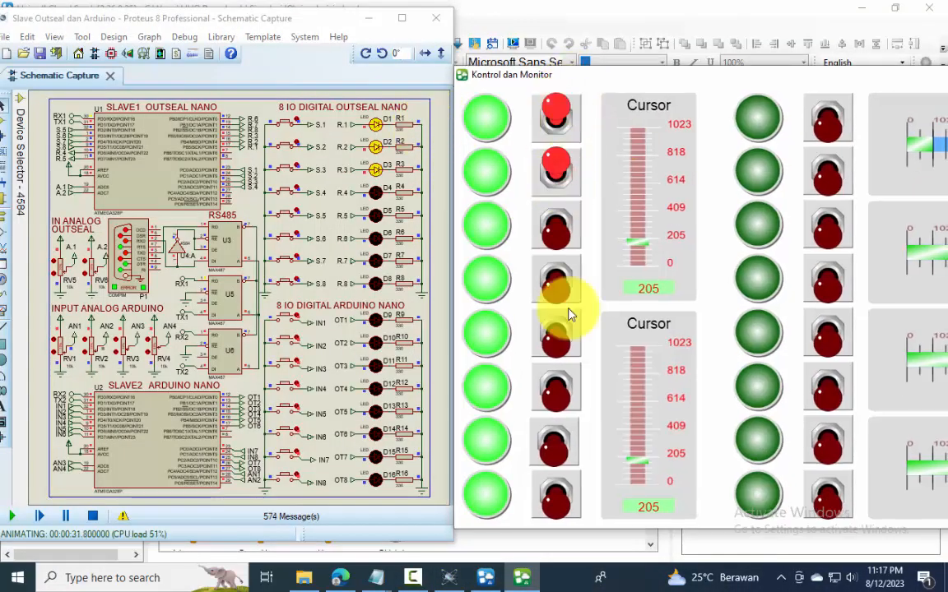
click(555, 281)
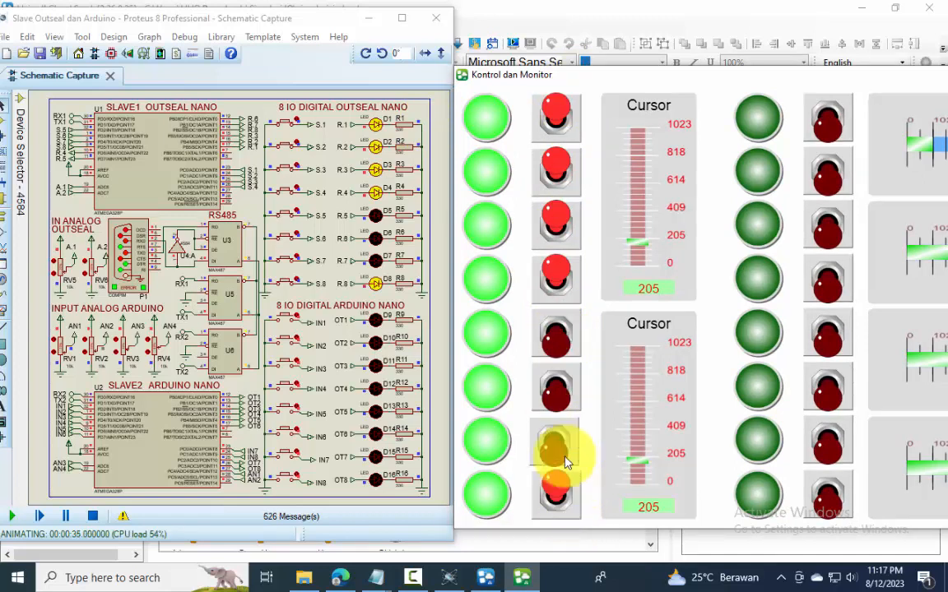
click(556, 337)
click(555, 385)
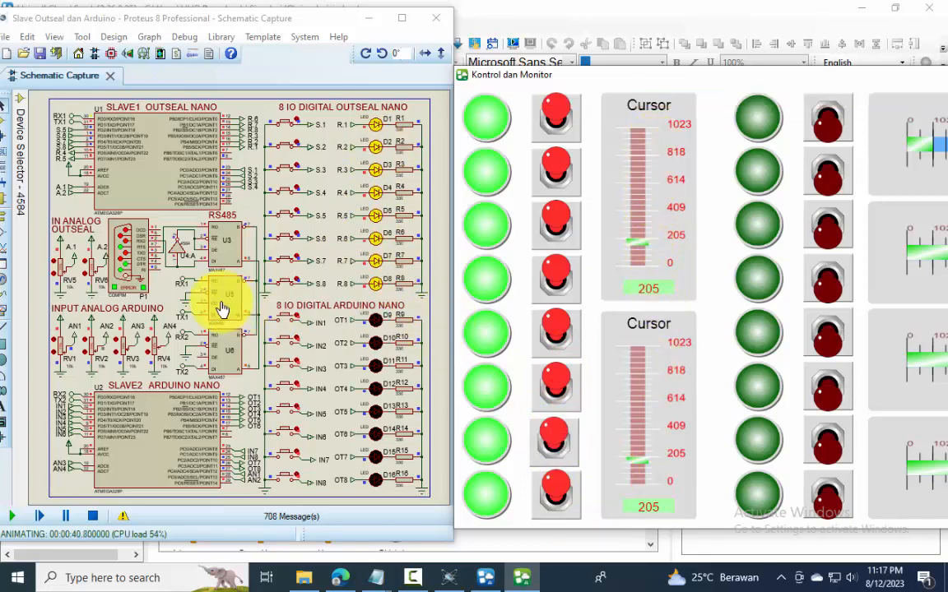
Raise the Outseal analog input potentiometers, setting RV5 to 67% and RV6 to an HMI value of about 573
scroll(63, 278, up, 3)
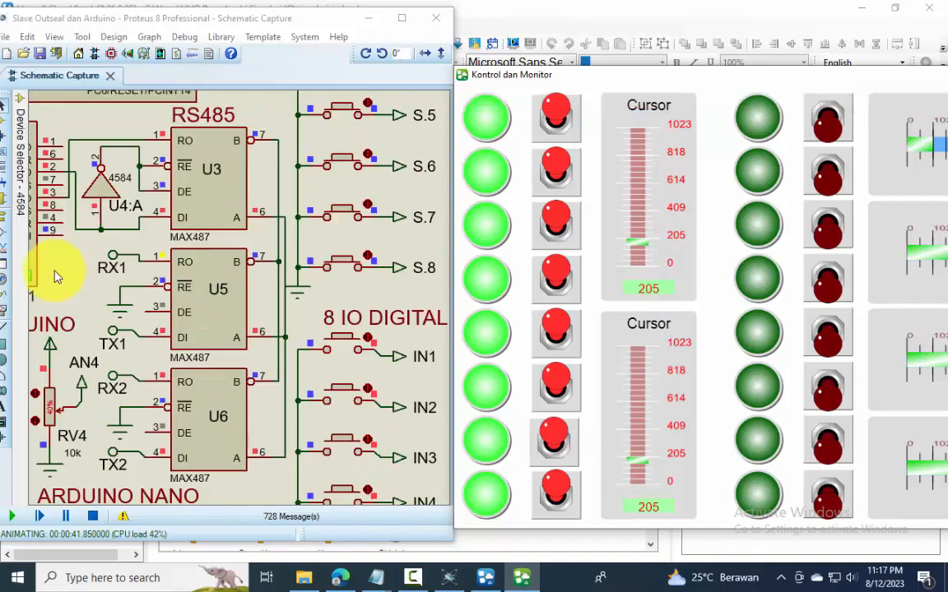
click(19, 198)
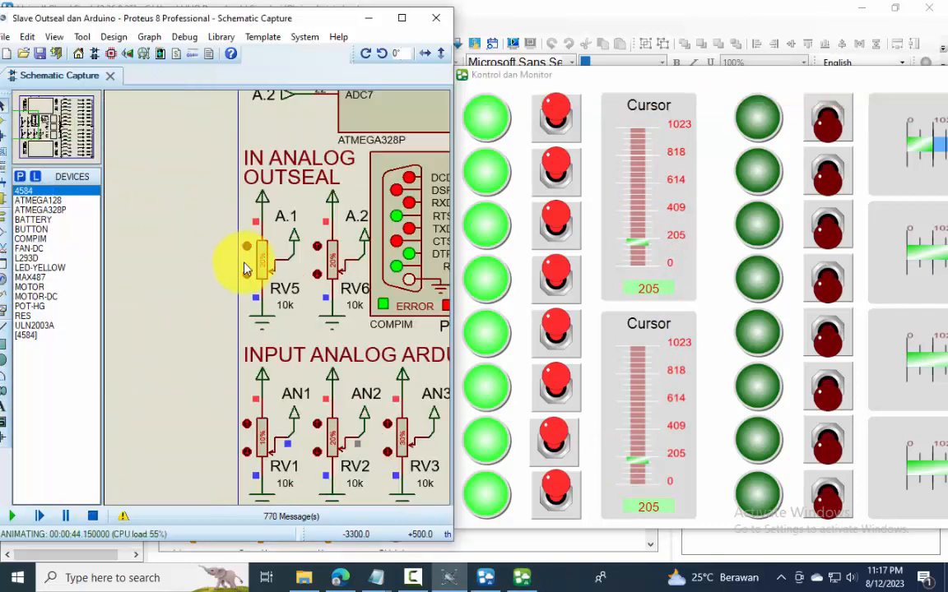
drag(260, 269, 267, 233)
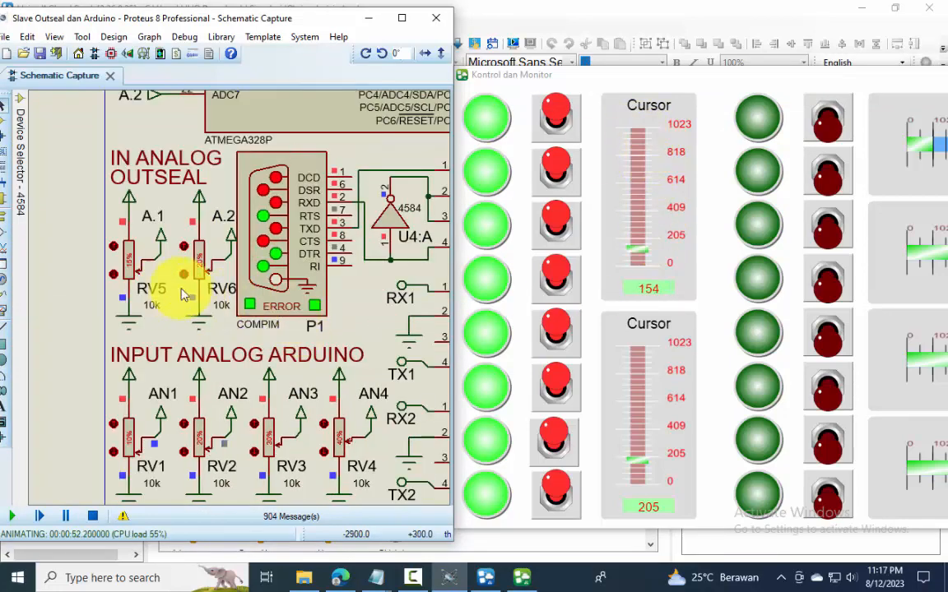
drag(127, 260, 126, 251)
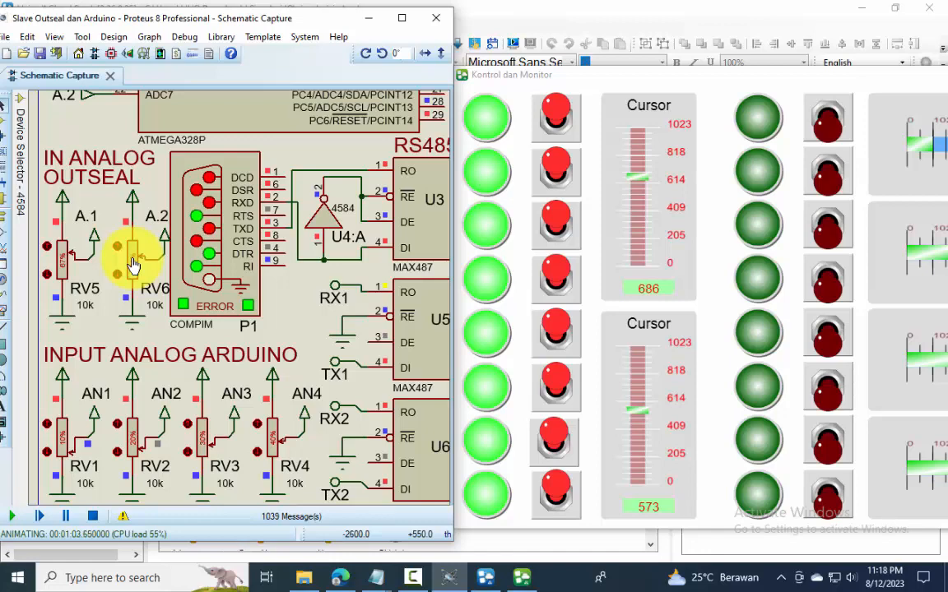
Position the HMI window beside the circuit's Arduino Nano digital I/O so LEDs D9 to D16 stay visible
scroll(240, 267, down, 3)
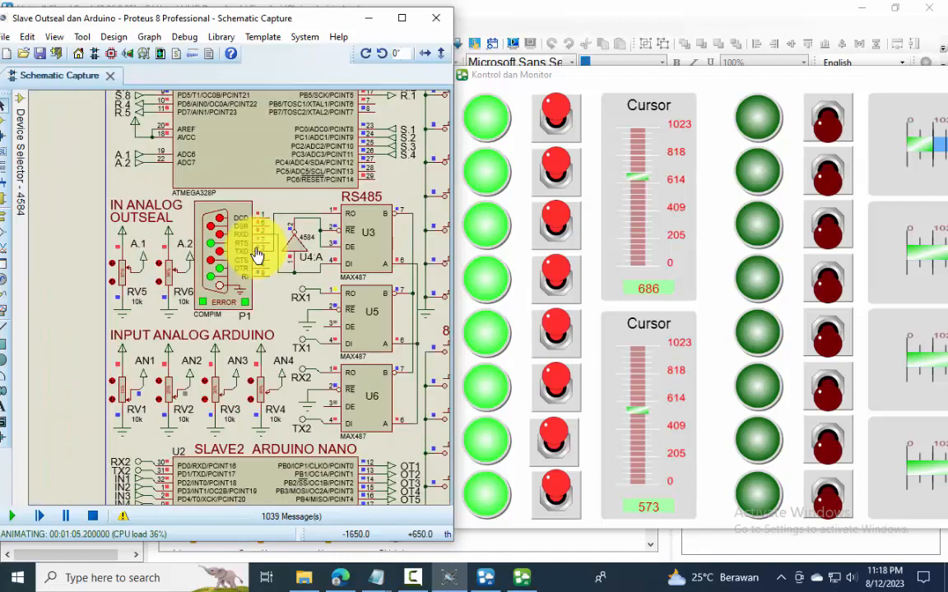
scroll(260, 396, down, 1)
scroll(254, 429, up, 2)
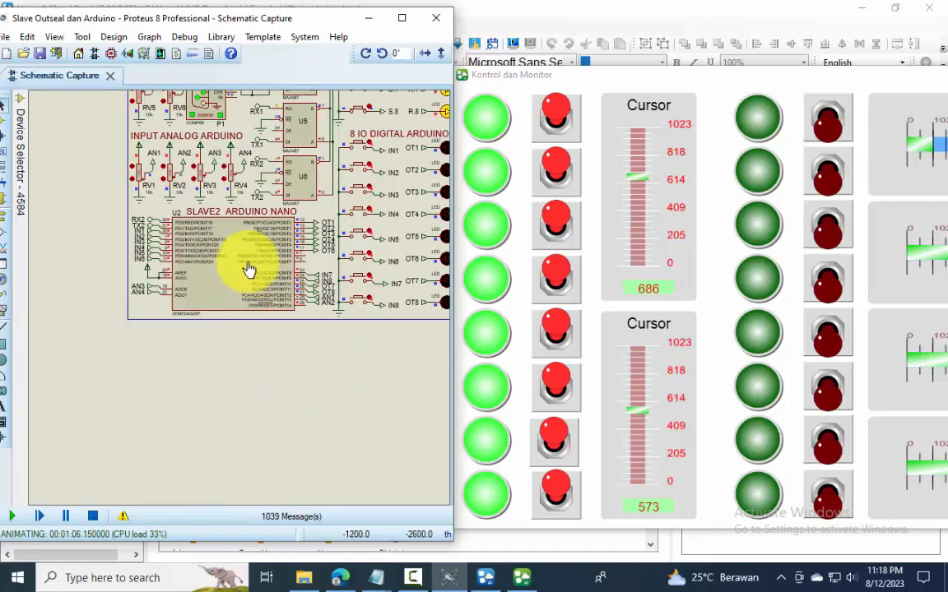
scroll(225, 312, up, 1)
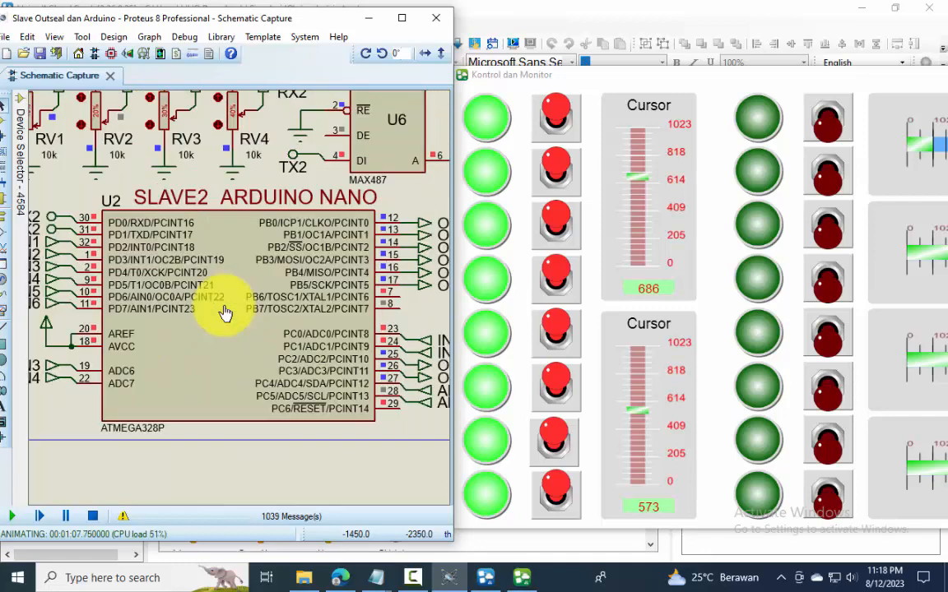
scroll(230, 296, down, 2)
scroll(234, 292, up, 1)
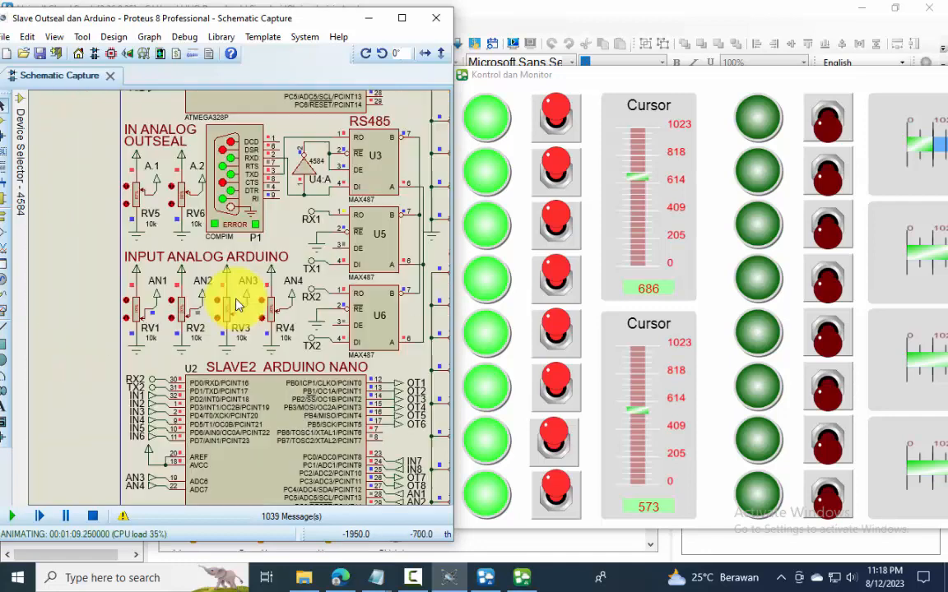
scroll(349, 328, down, 2)
scroll(349, 327, up, 2)
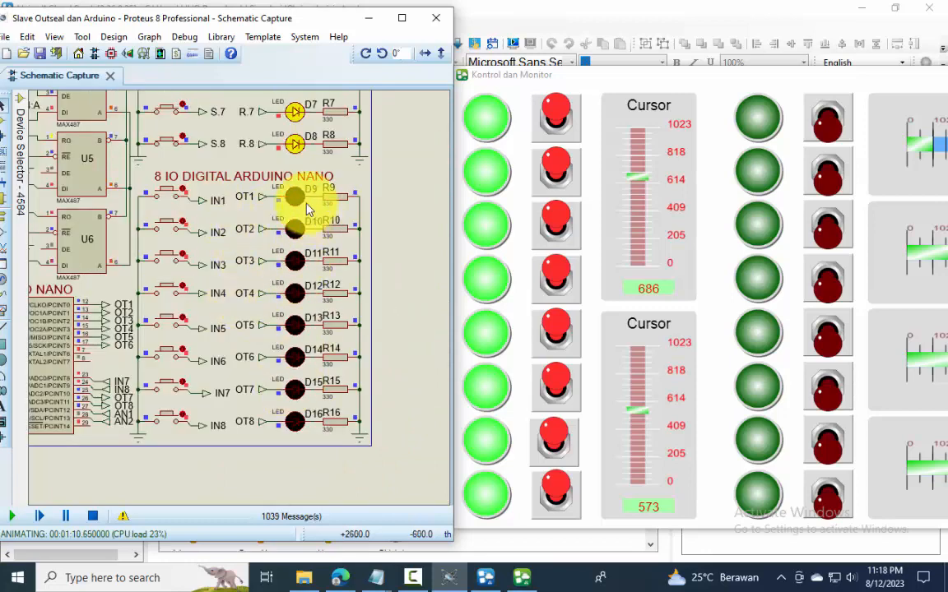
drag(704, 76, 604, 60)
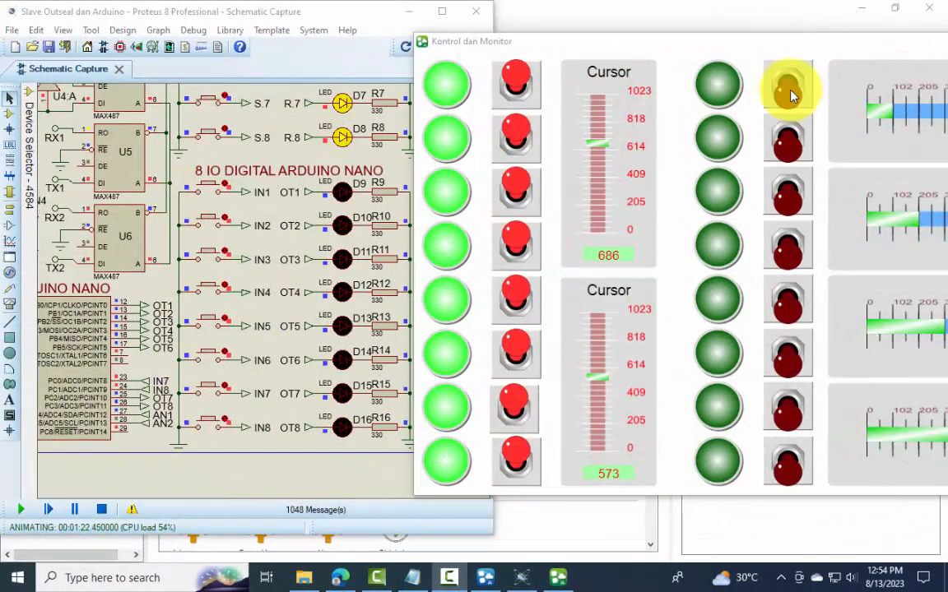
Turn on all eight Arduino switches in the HMI to light LEDs D9 to D16
click(788, 89)
click(787, 142)
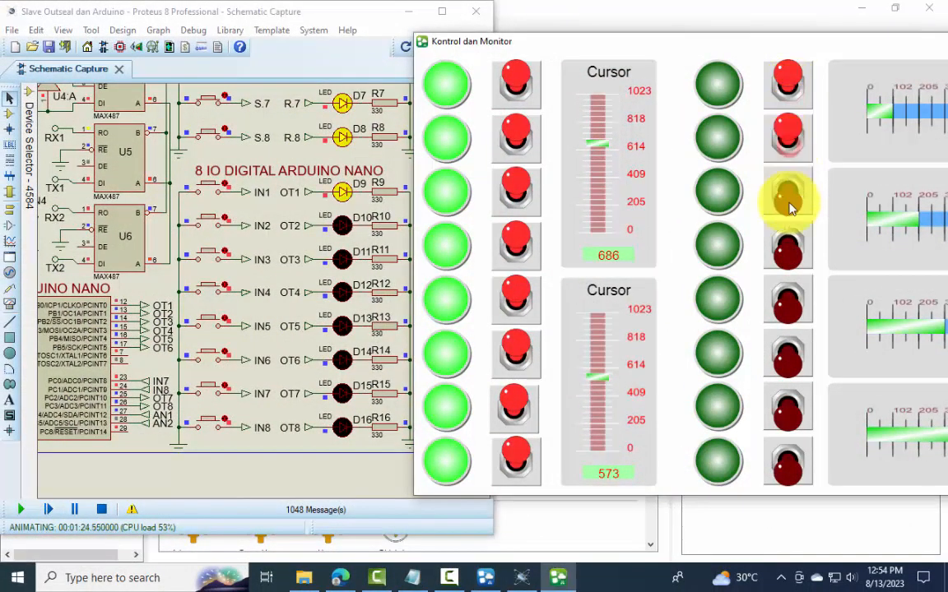
click(788, 246)
click(788, 300)
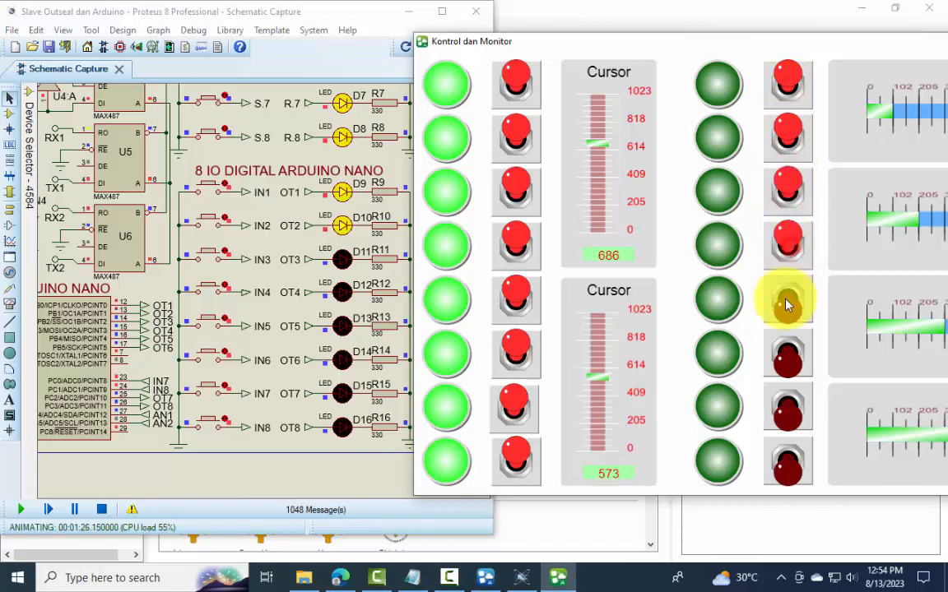
click(789, 355)
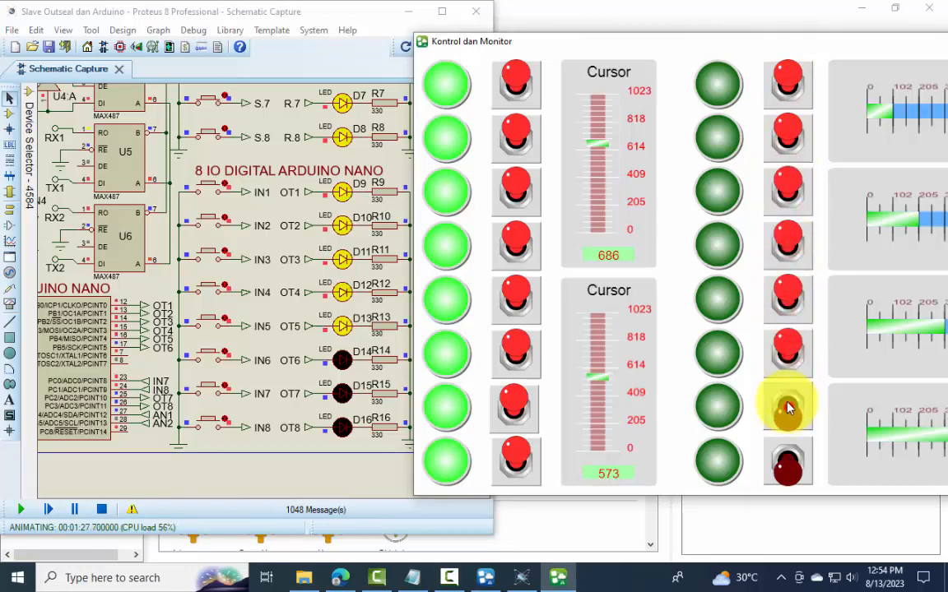
click(787, 407)
click(792, 464)
click(792, 470)
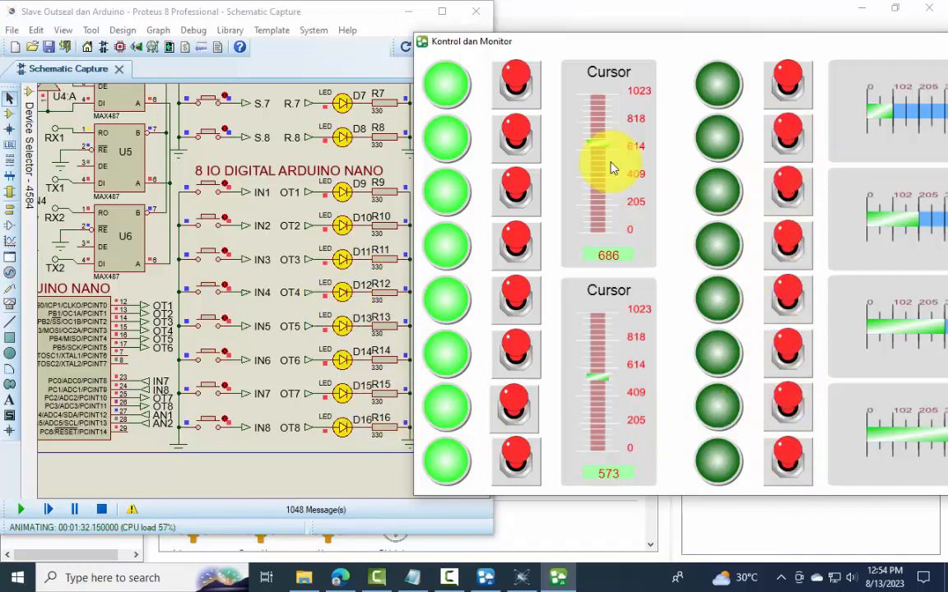
Arrange the HMI's four horizontal gauges beside Proteus and raise the Arduino analog potentiometers RV1 to RV4 to 100%
drag(749, 52, 635, 47)
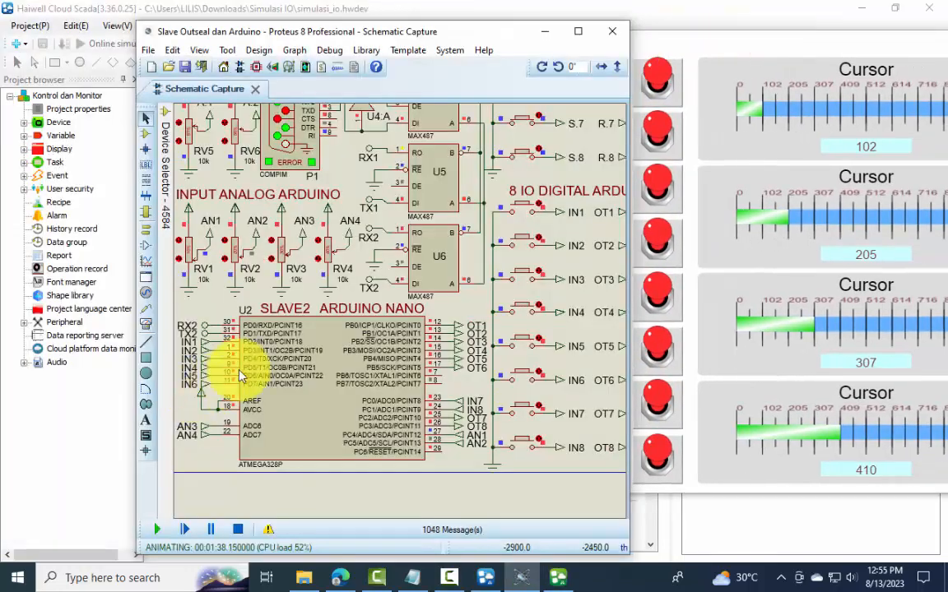
drag(179, 131, 174, 142)
click(175, 143)
scroll(383, 365, up, 2)
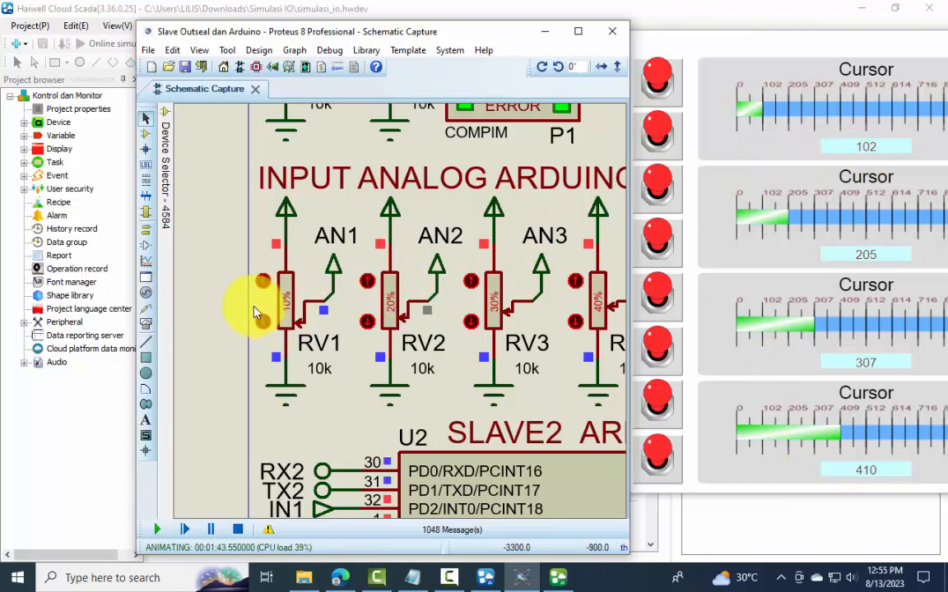
drag(283, 308, 290, 264)
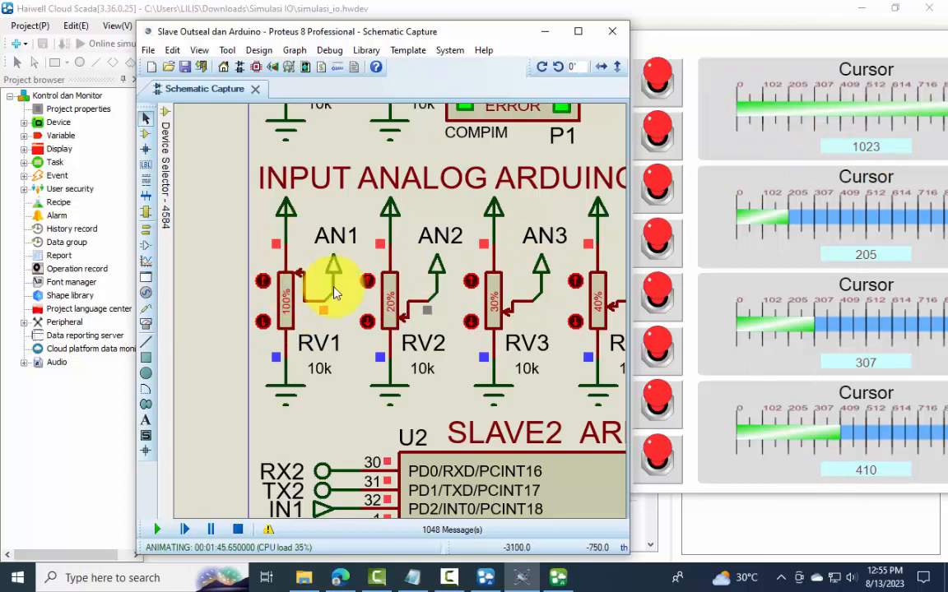
drag(837, 39, 776, 38)
click(186, 161)
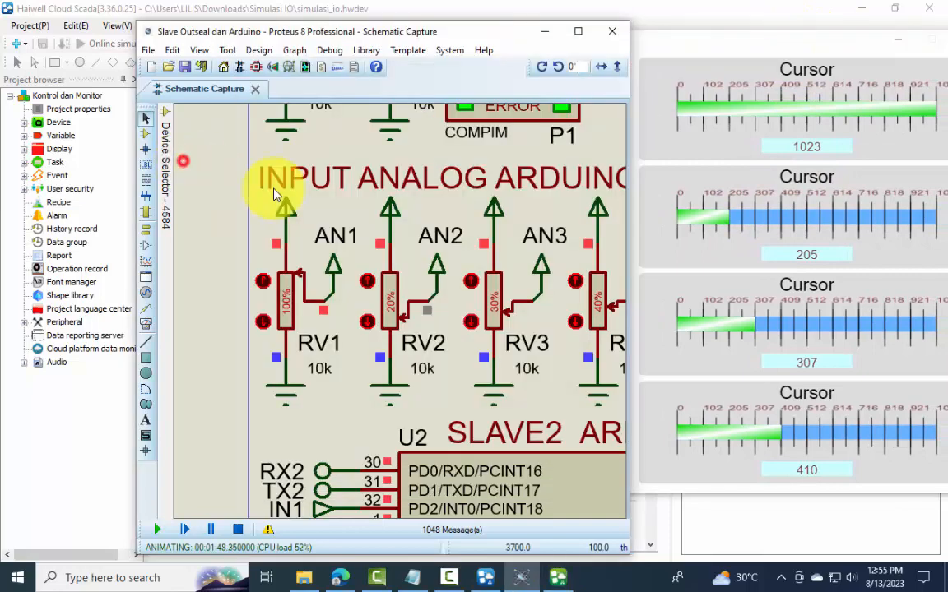
drag(389, 311, 393, 261)
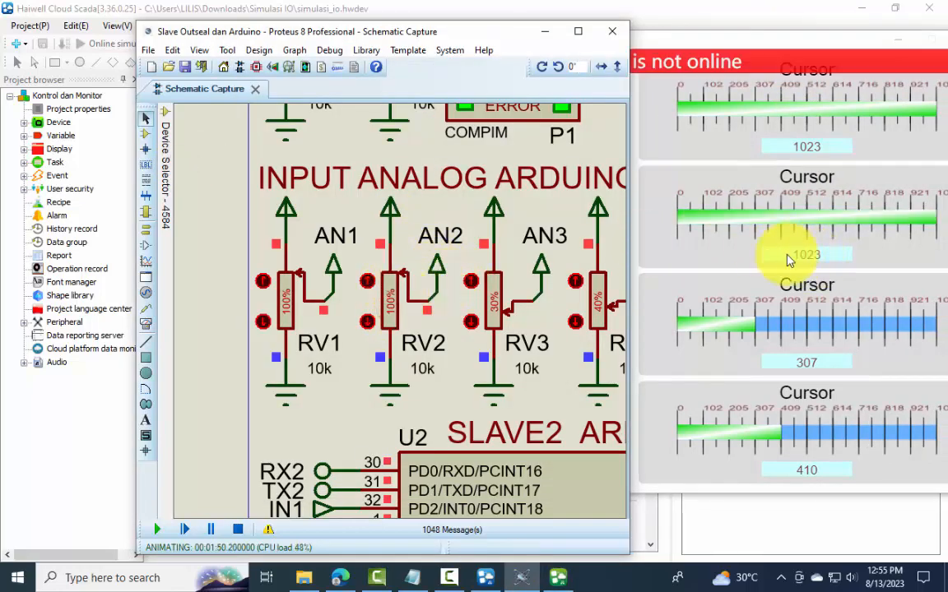
drag(494, 302, 500, 248)
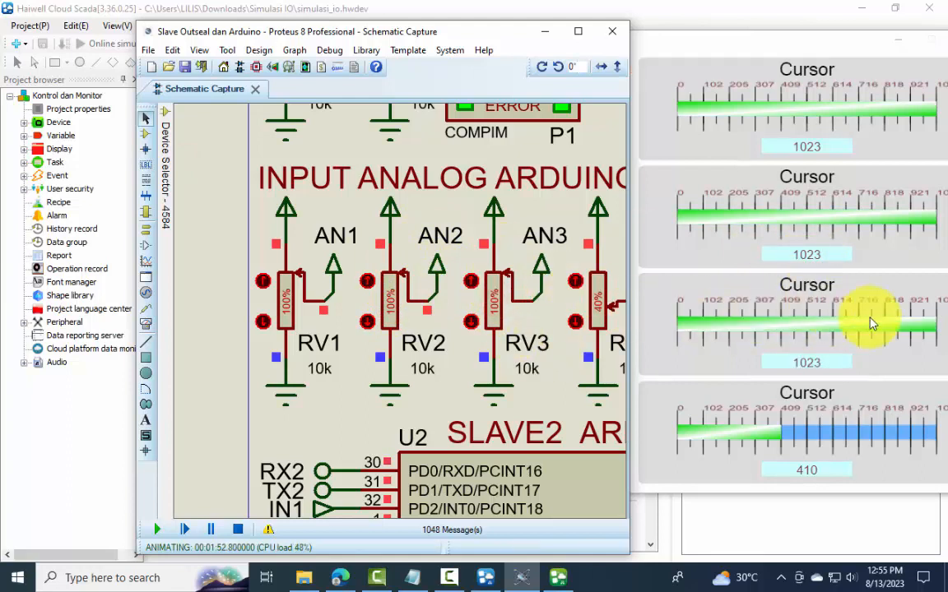
drag(603, 318, 606, 263)
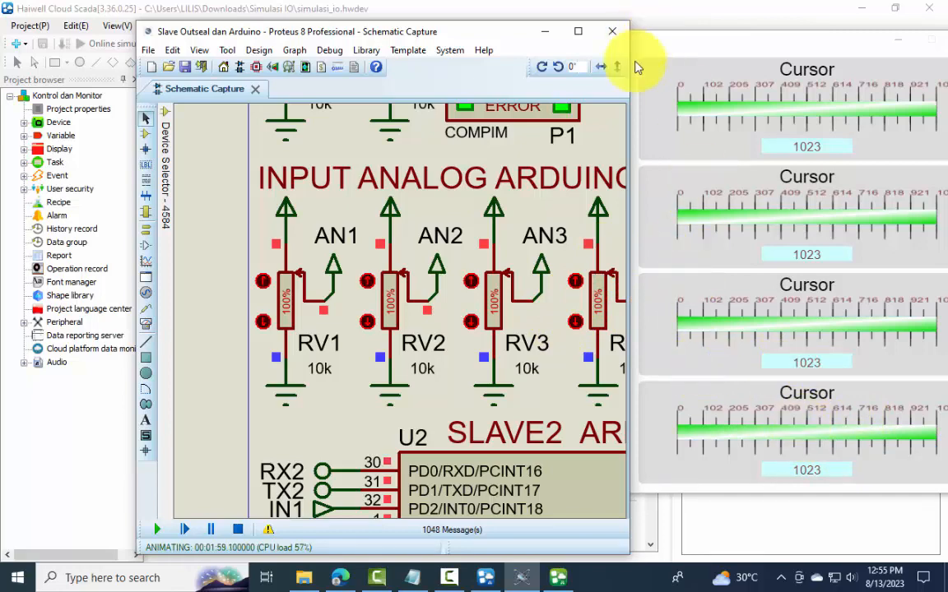
Place Proteus beside the HMI's Arduino lamps and latch the Arduino input buttons IN1 to IN8 to test them
scroll(518, 321, down, 2)
scroll(531, 321, down, 1)
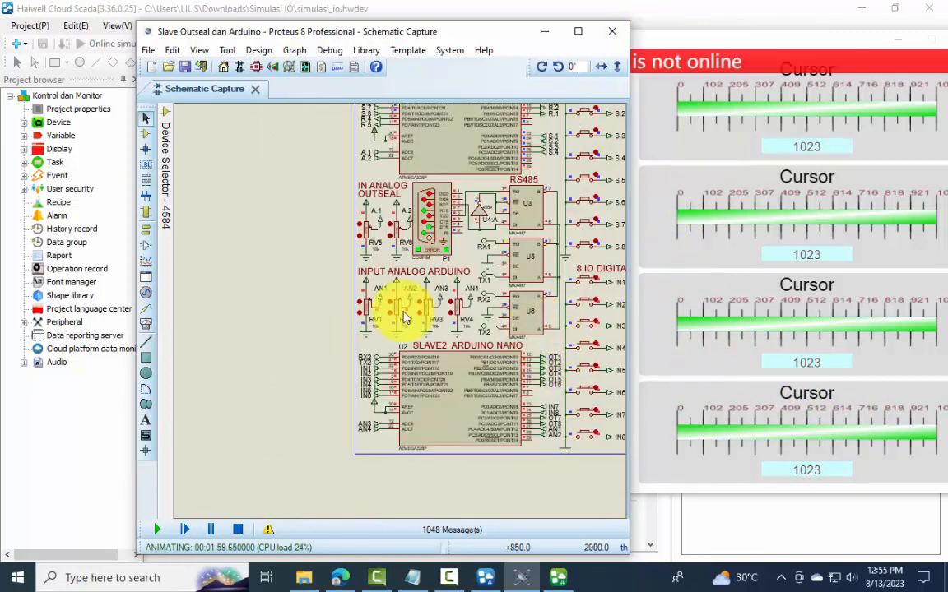
scroll(588, 381, up, 1)
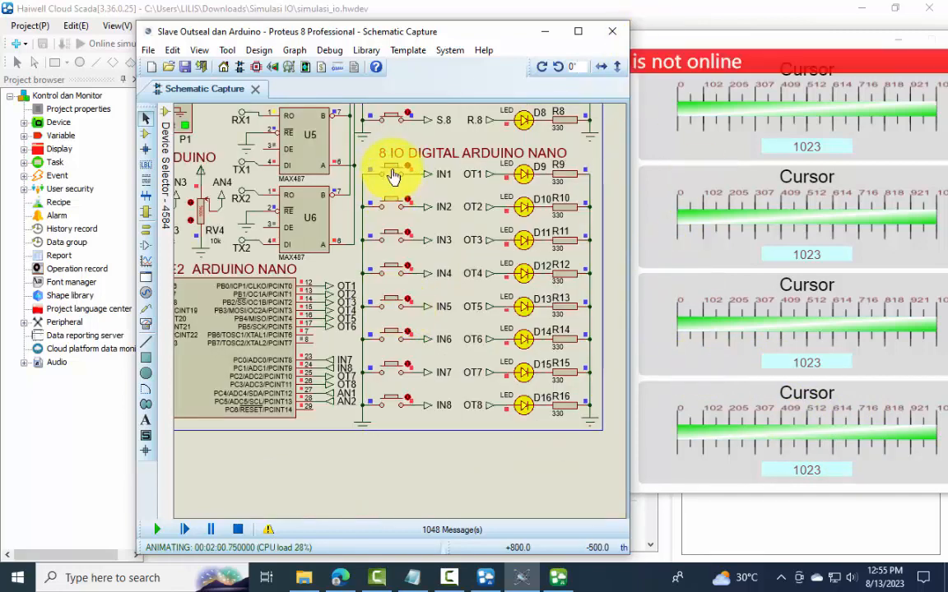
click(685, 164)
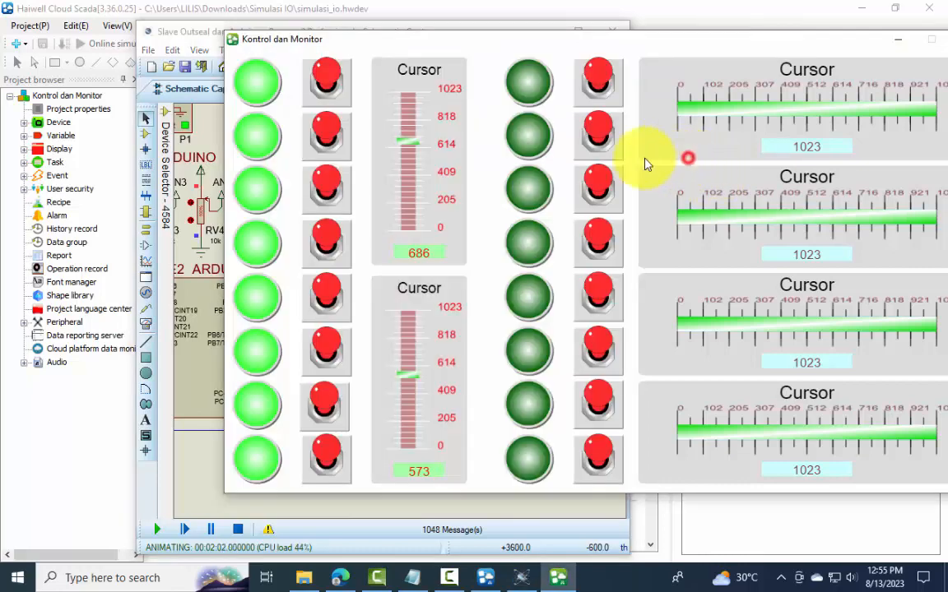
drag(206, 34, 4, 49)
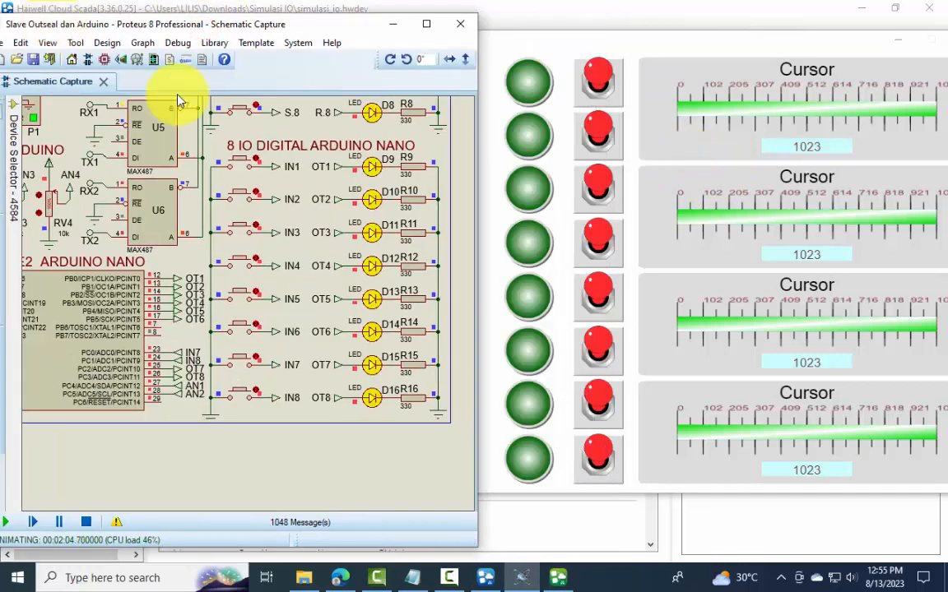
click(255, 164)
click(257, 265)
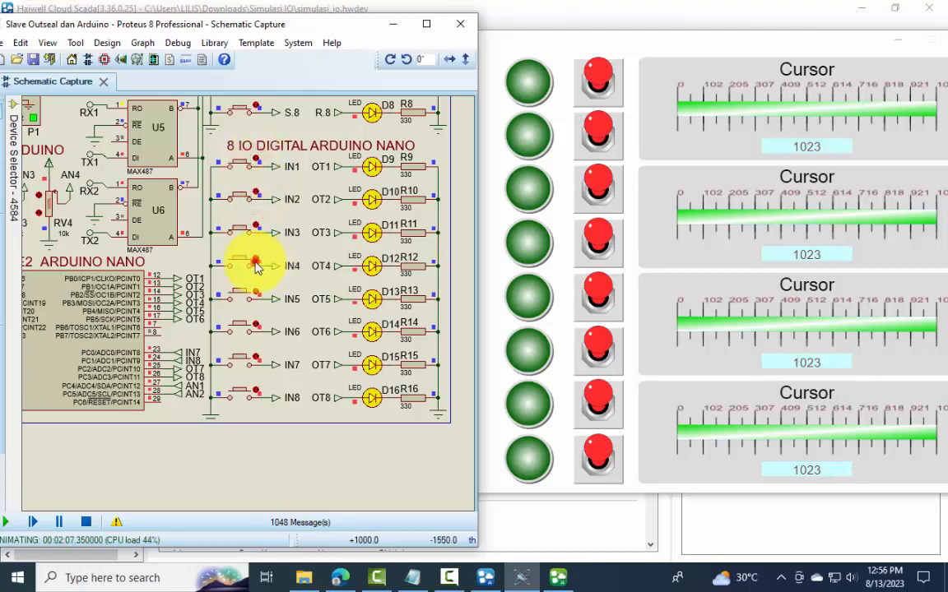
click(257, 323)
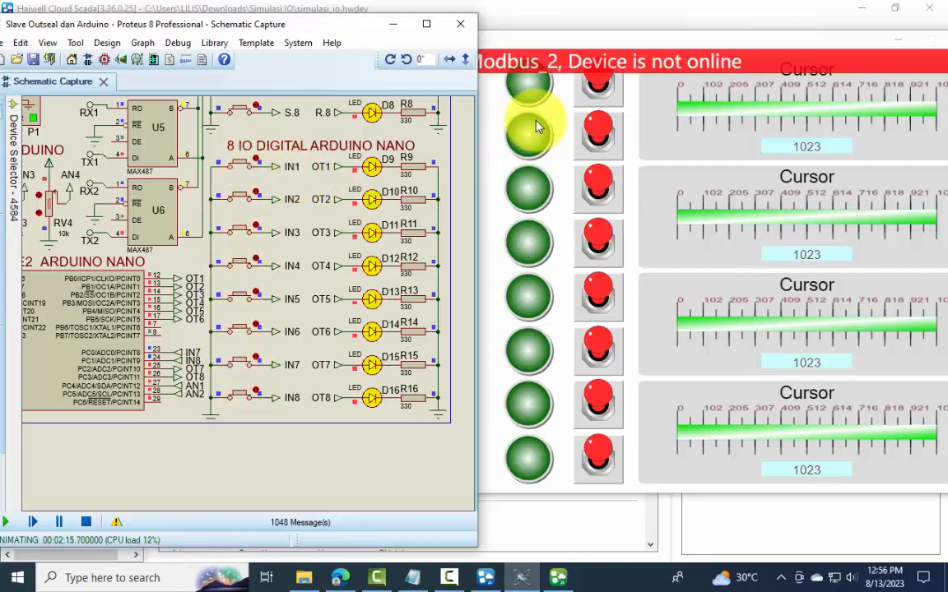
drag(712, 56, 623, 56)
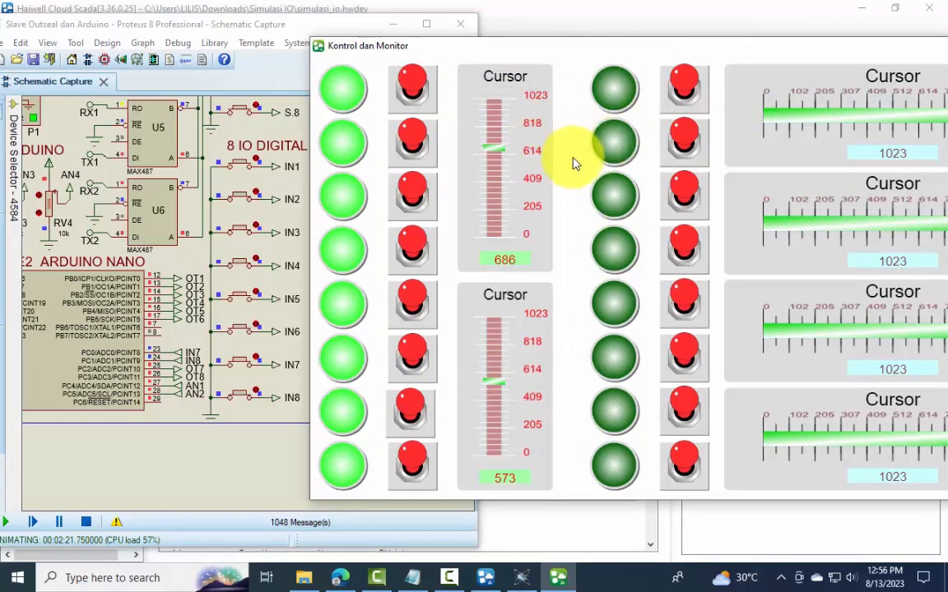
Move the HMI window clear of the schematic and release the Outseal input buttons S.1 to S.8 to turn off their lamps
click(300, 323)
scroll(306, 323, up, 2)
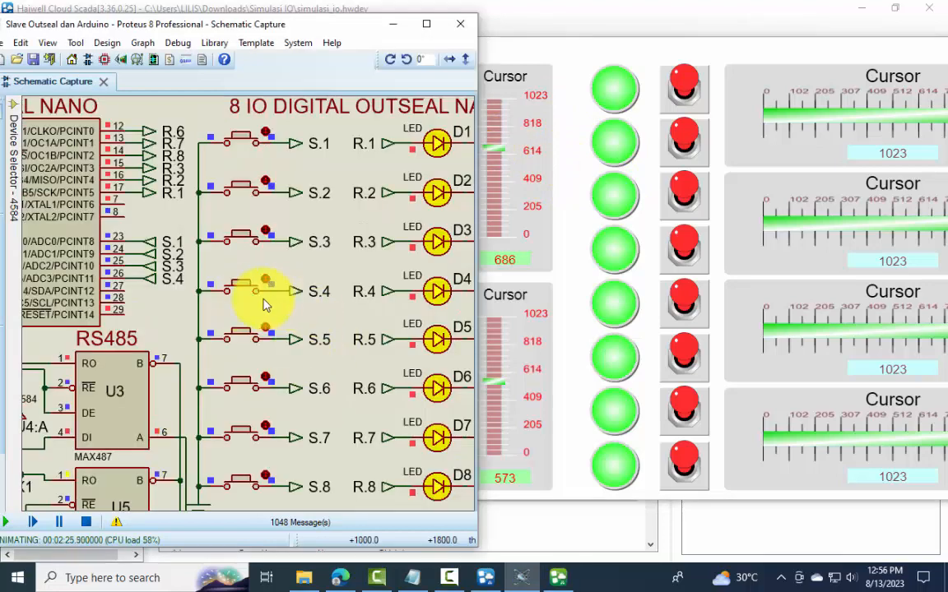
drag(518, 48, 693, 43)
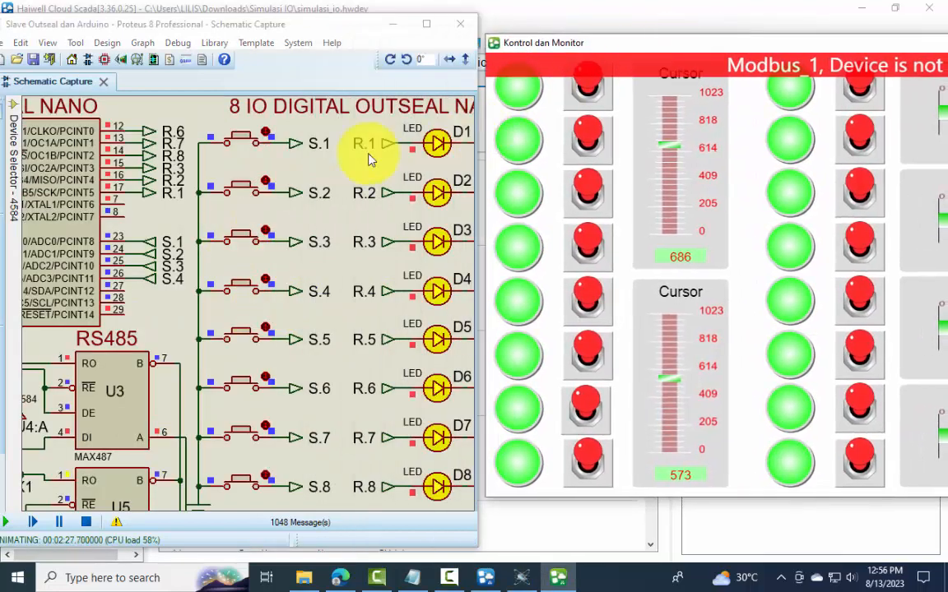
click(267, 132)
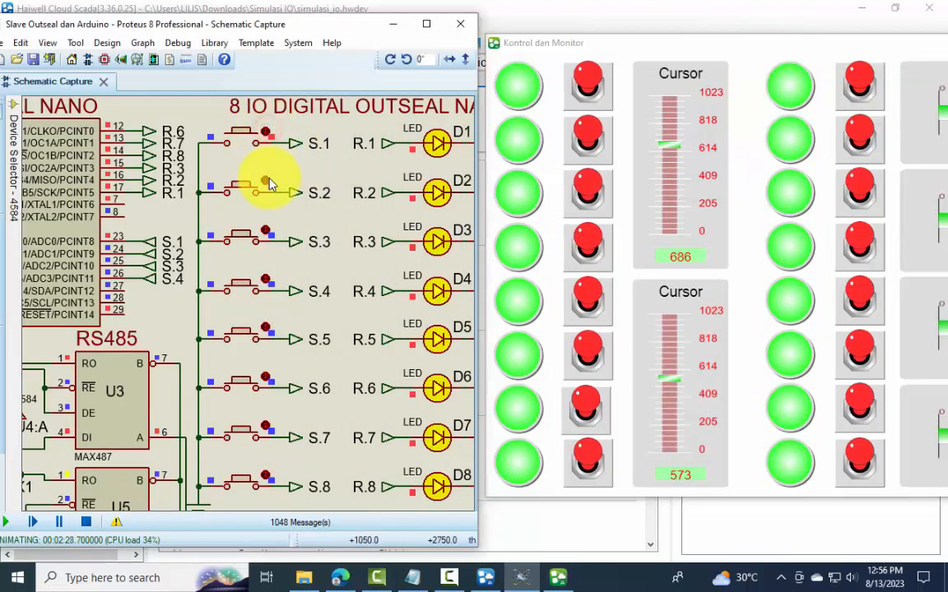
click(268, 179)
click(264, 281)
click(255, 329)
click(263, 362)
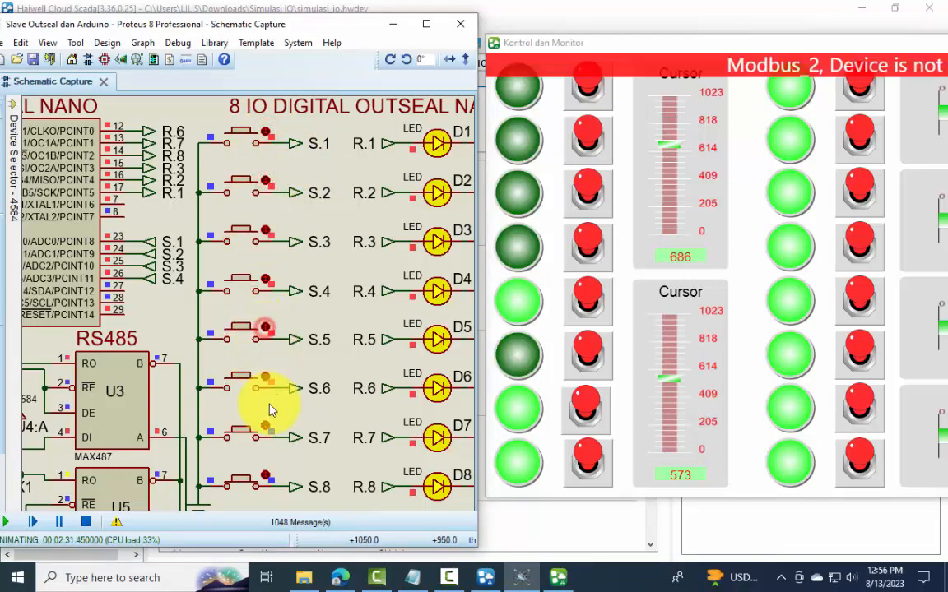
click(265, 430)
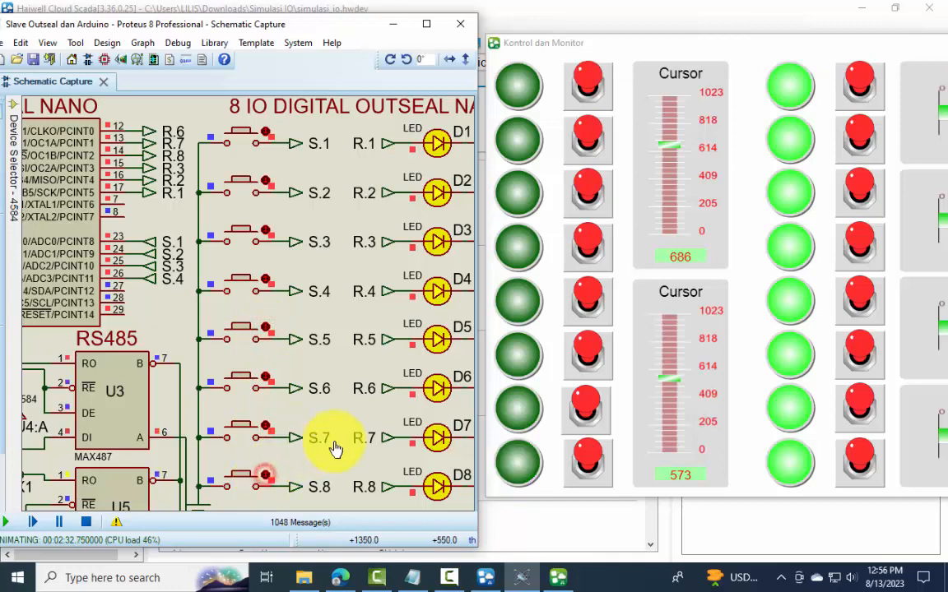
Release the latched Arduino input buttons in the circuit to test their HMI lamps, and shift the HMI window to check them
scroll(322, 451, down, 4)
scroll(272, 439, up, 3)
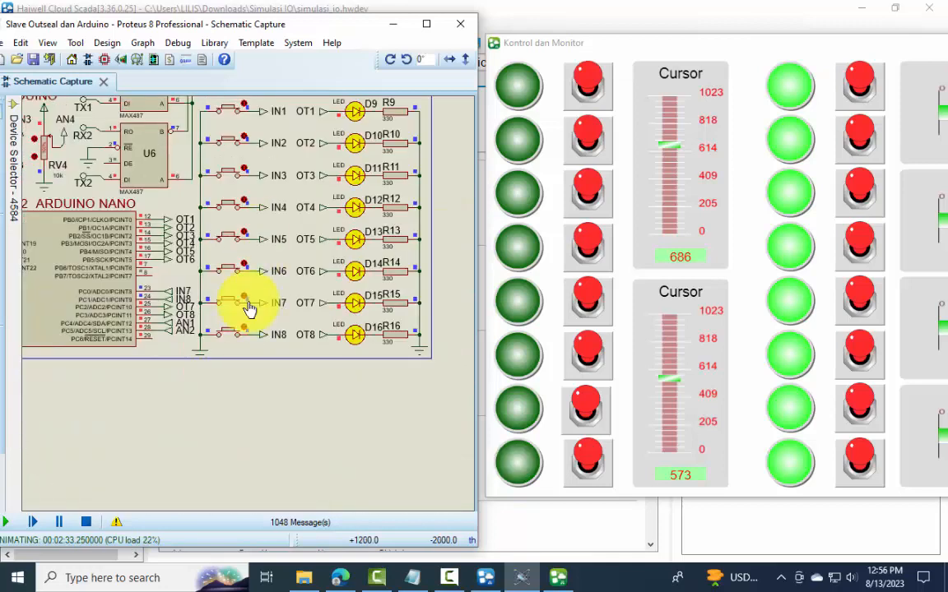
scroll(250, 310, down, 1)
scroll(250, 220, up, 1)
scroll(243, 350, up, 1)
click(247, 132)
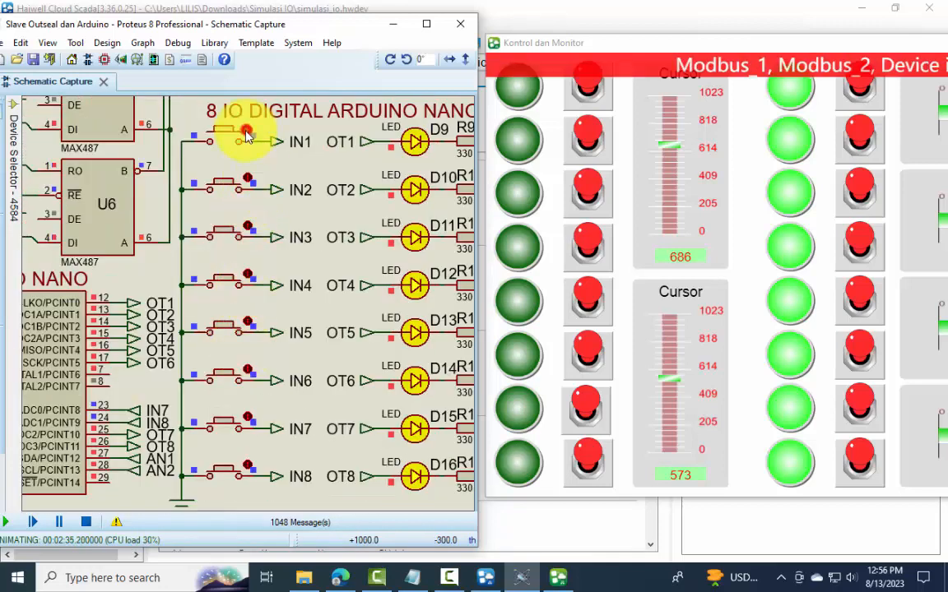
click(250, 228)
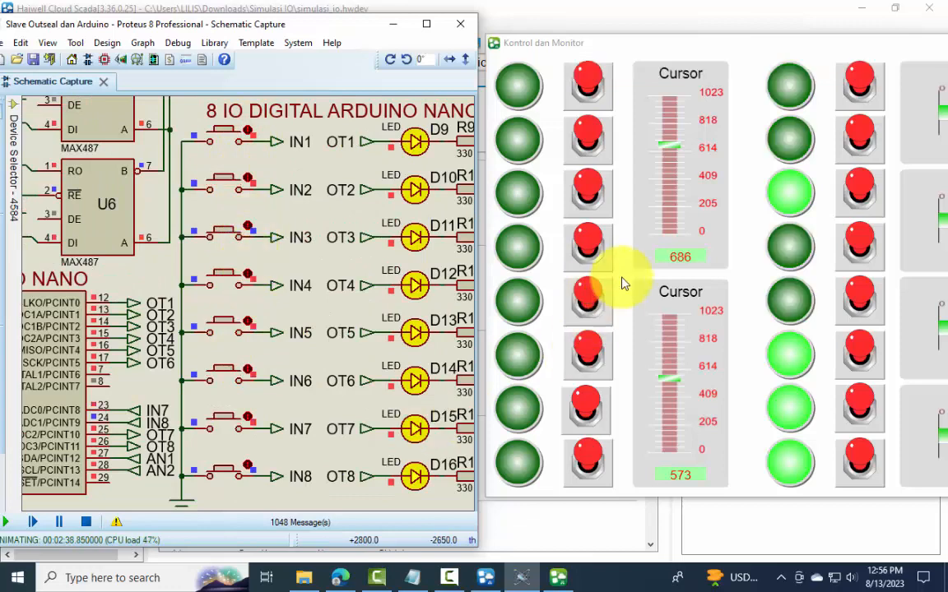
drag(796, 47, 668, 50)
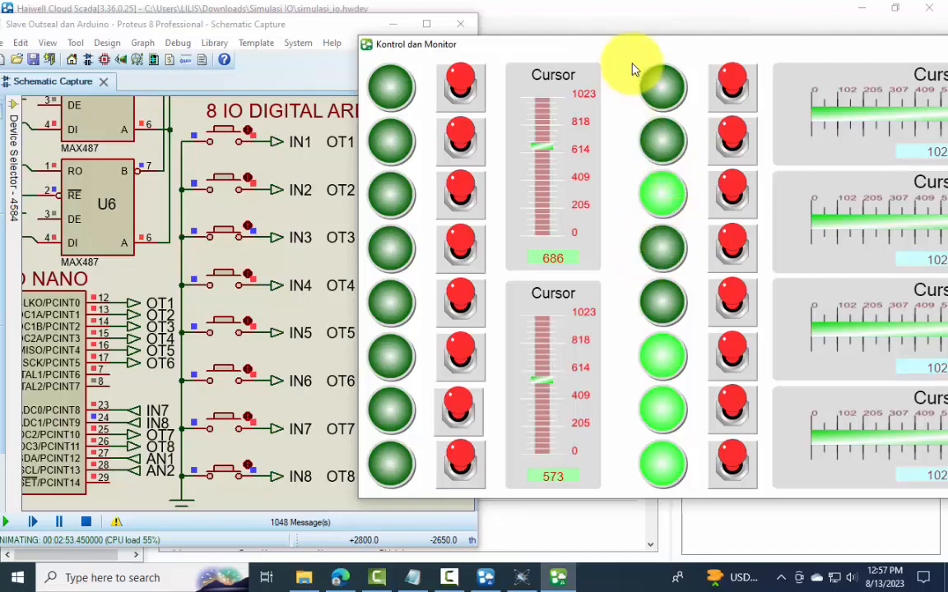
click(355, 50)
drag(366, 44, 20, 43)
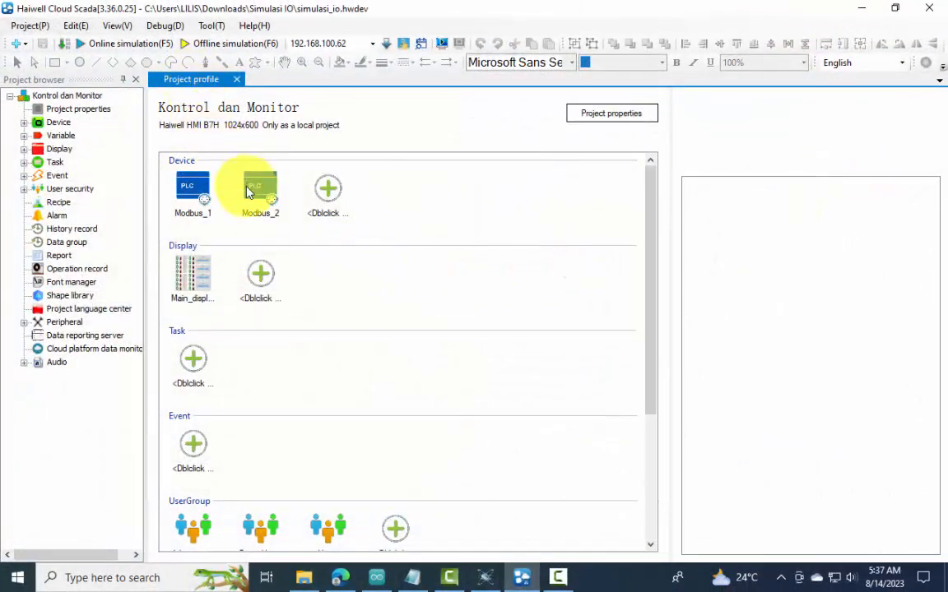
Add a new display Display_1 to the project and cut the Arduino lamps 1X0 to 1X7 from Main_display
double_click(260, 276)
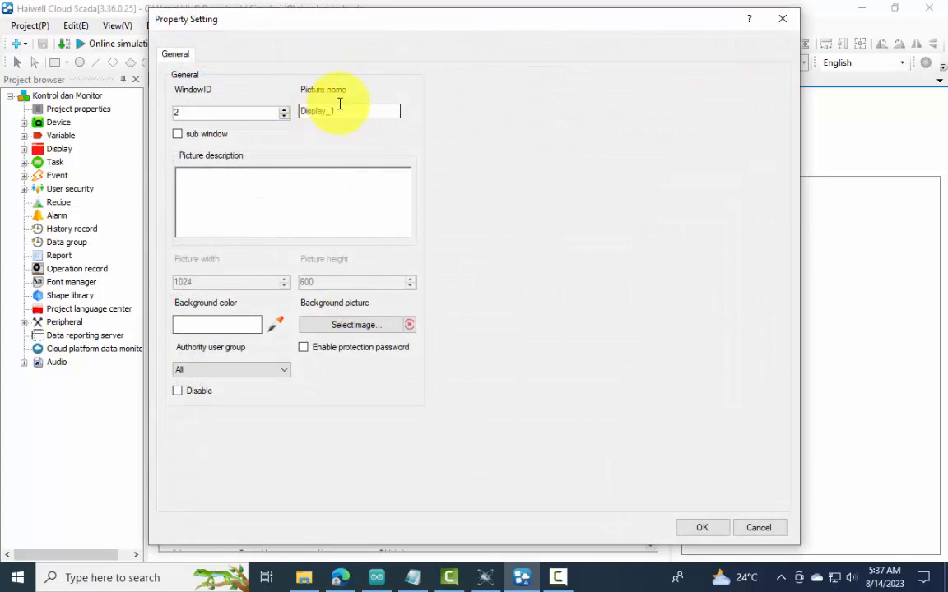
click(696, 527)
double_click(90, 163)
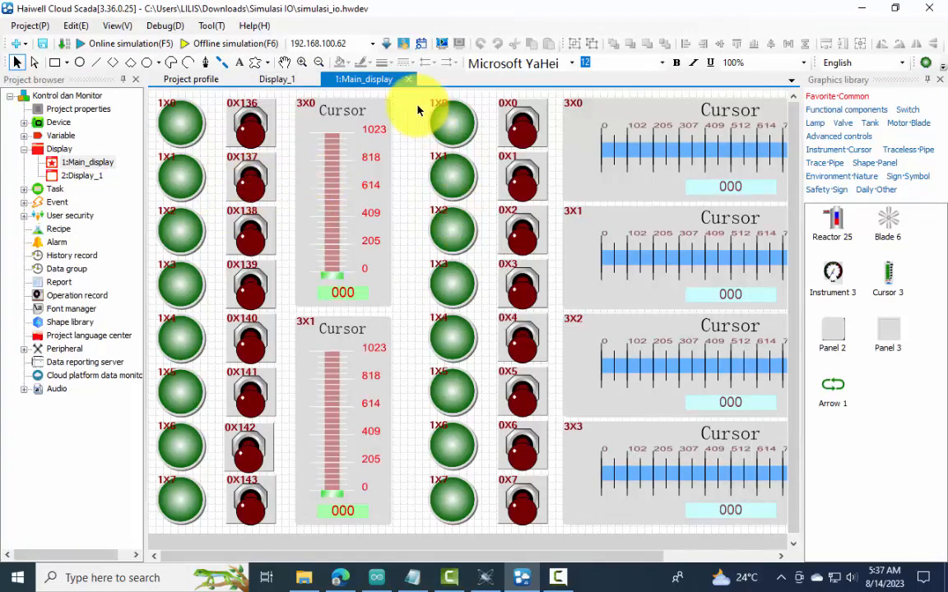
drag(418, 99, 486, 529)
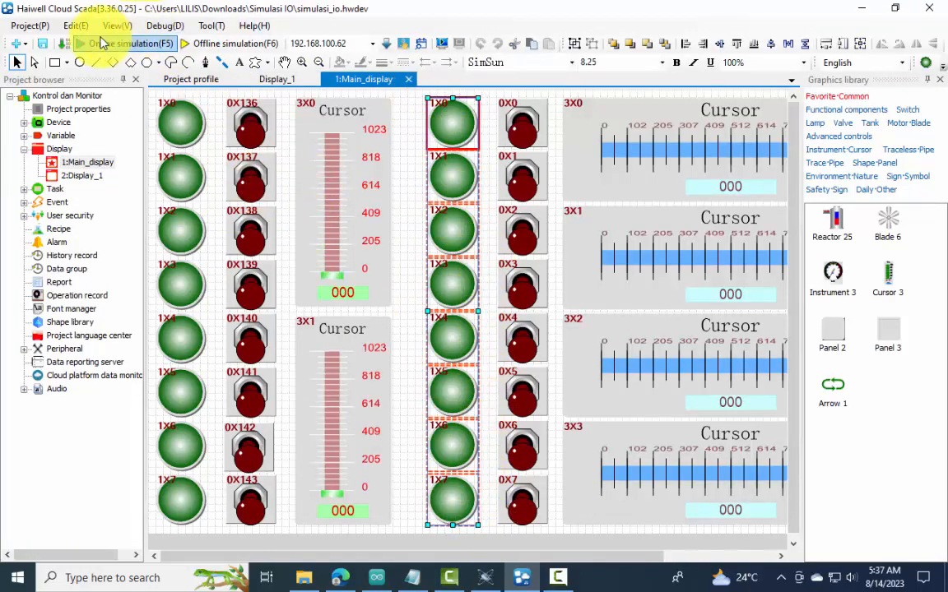
click(74, 26)
click(76, 82)
Paste the eight Arduino lamps into Display_1 and position their column left of the display's centre
click(82, 176)
double_click(89, 177)
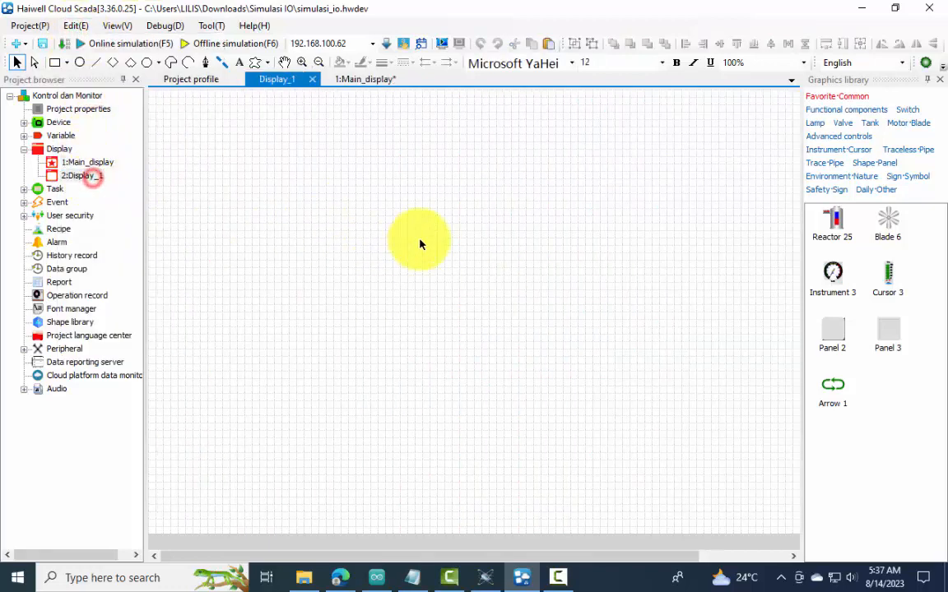
click(78, 30)
click(103, 143)
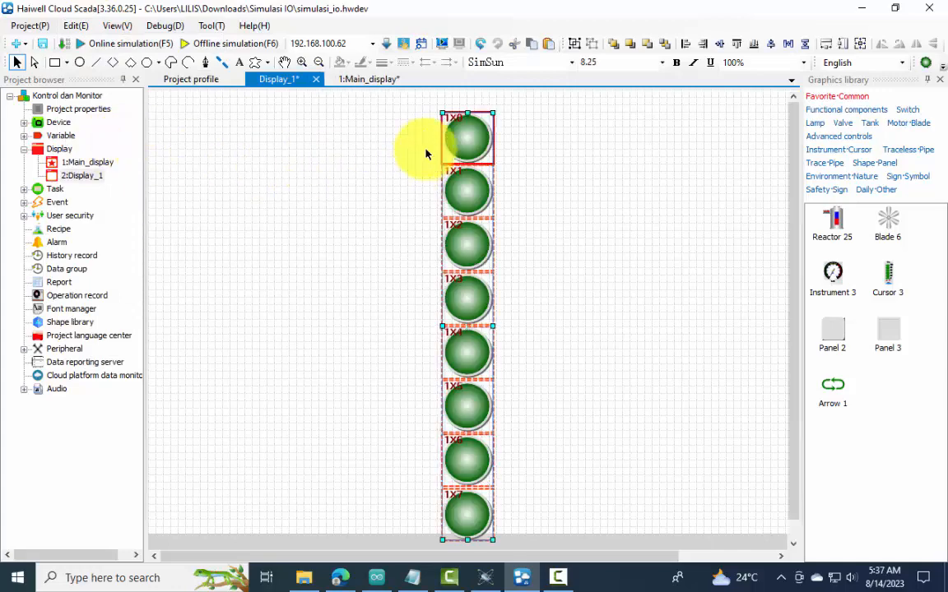
drag(463, 137, 342, 122)
click(507, 196)
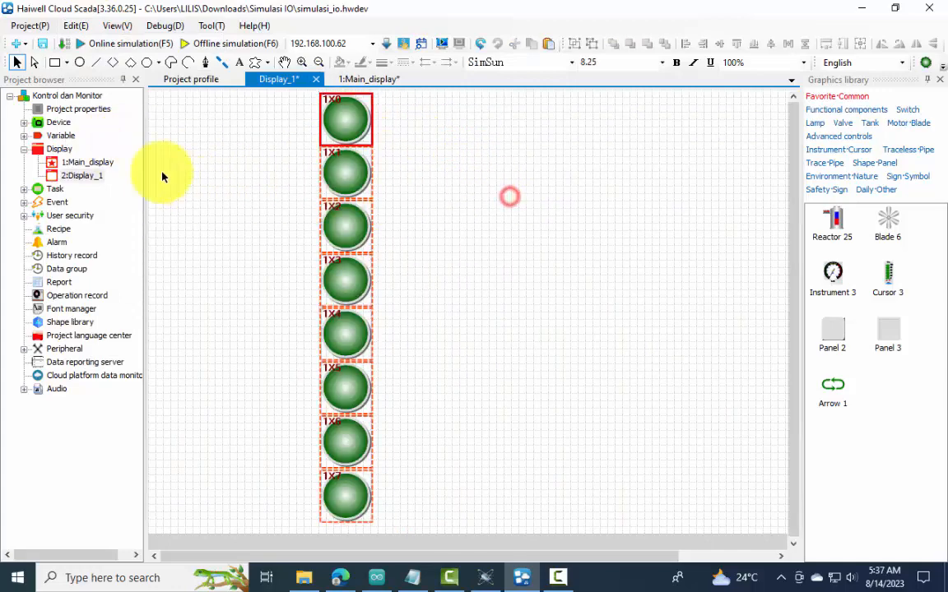
Place a picture operation button in Main_display where the lamps were removed, with its function set to Jump to the next display
double_click(115, 164)
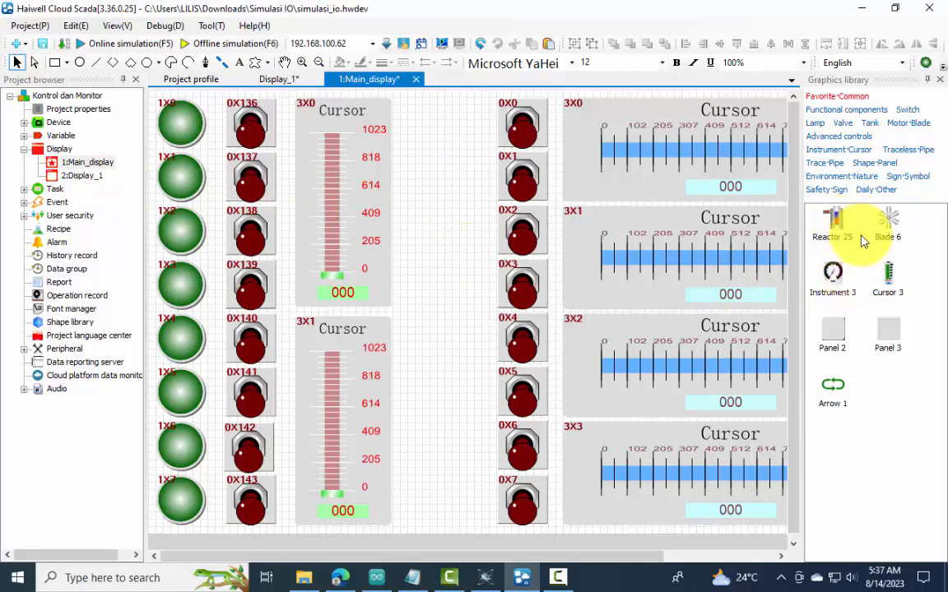
click(852, 111)
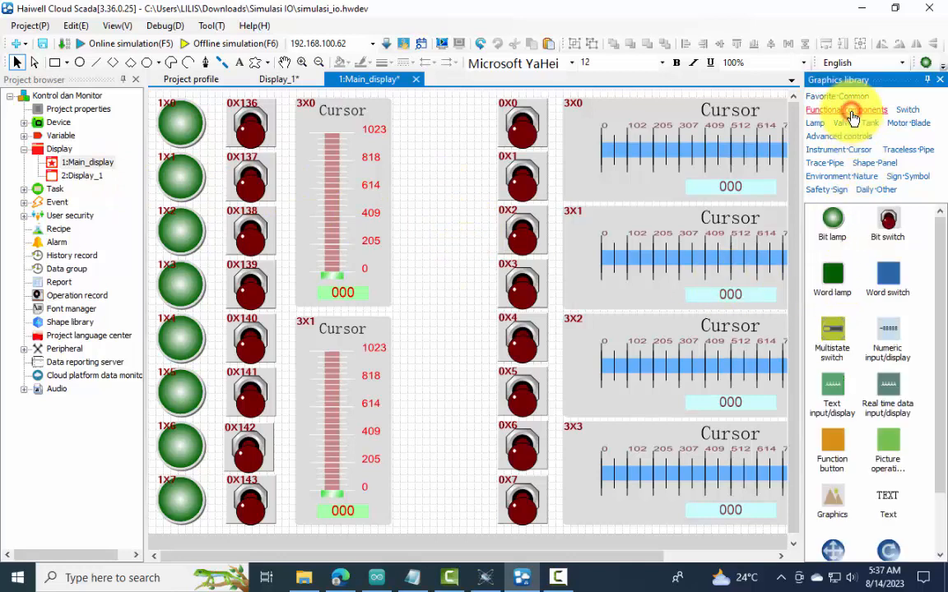
drag(888, 448, 438, 273)
double_click(482, 281)
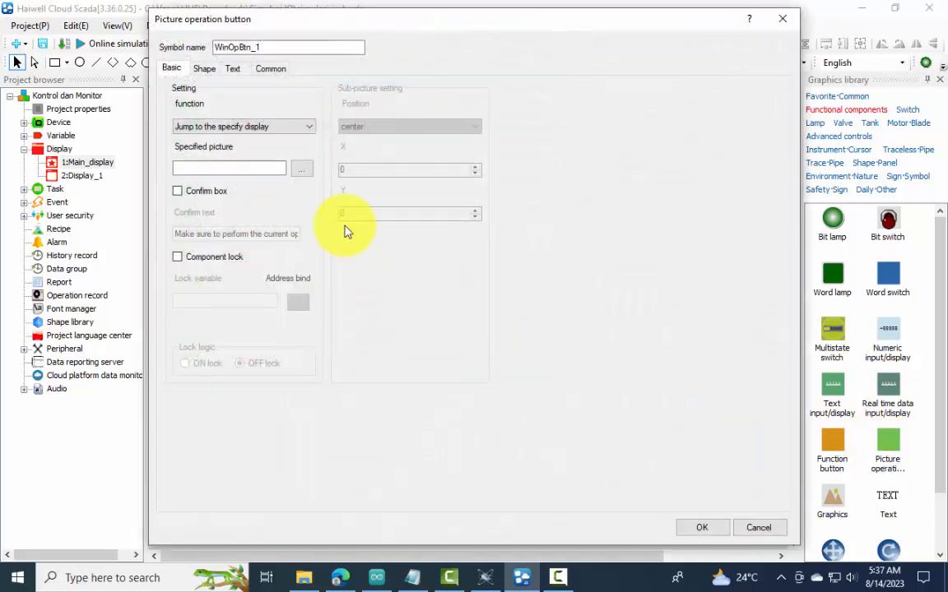
click(311, 127)
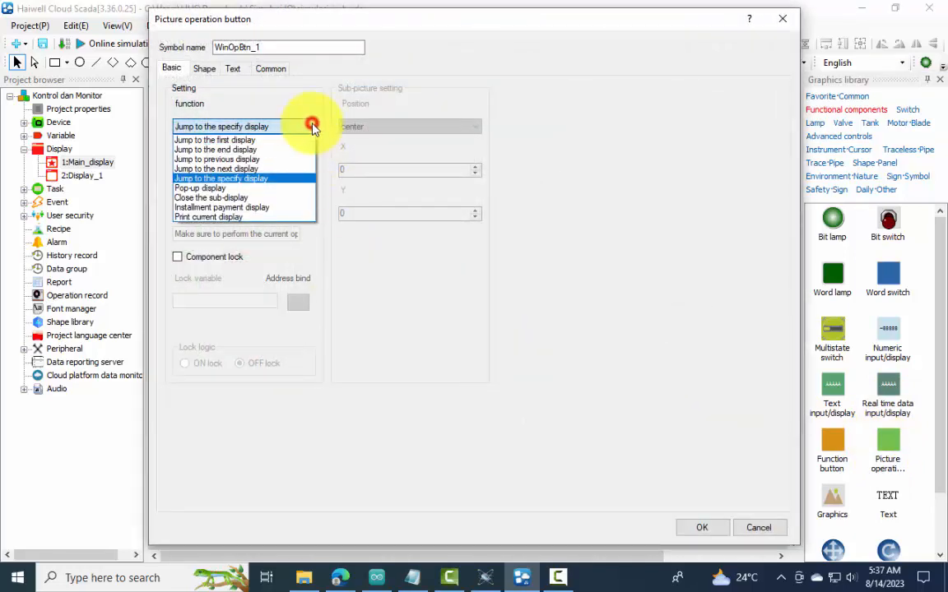
click(273, 167)
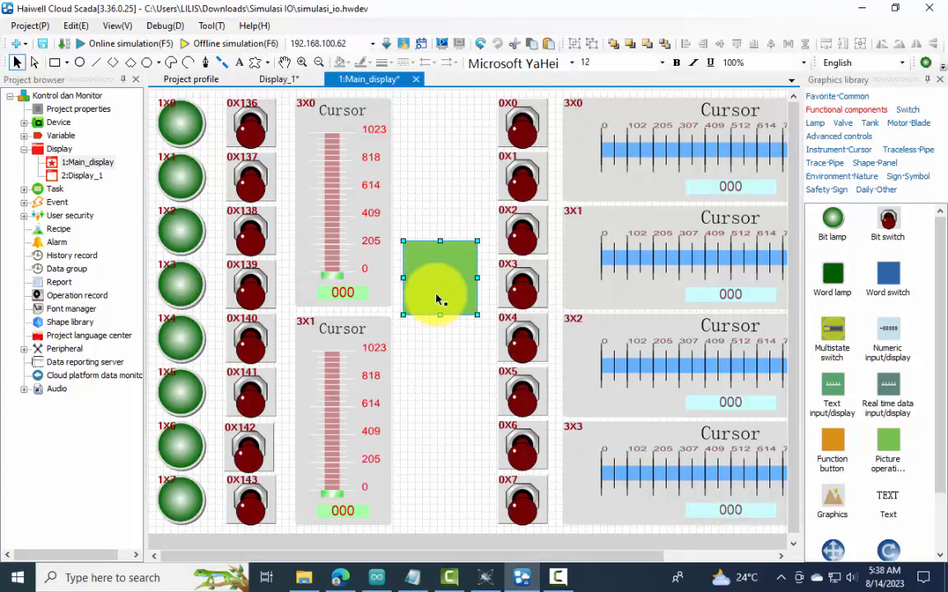
Place a picture operation button beside the lamps in Display_1, with its function set to Jump to previous display
double_click(89, 176)
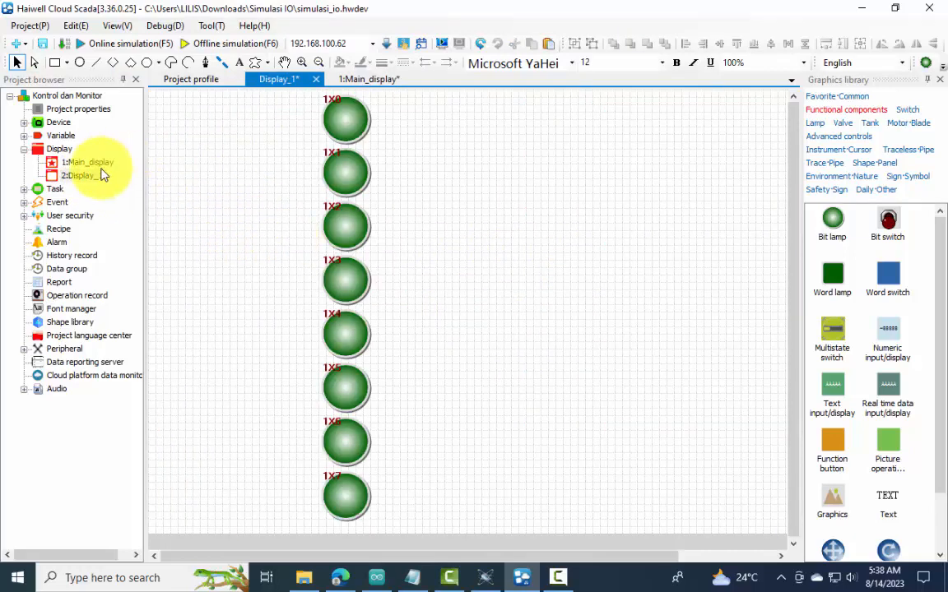
click(886, 444)
drag(886, 445, 244, 248)
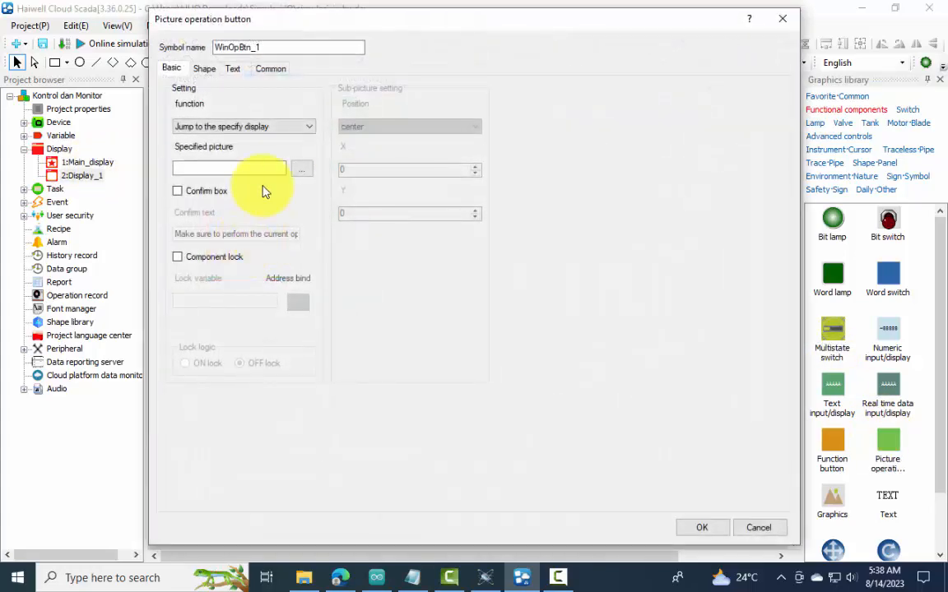
click(294, 127)
click(274, 161)
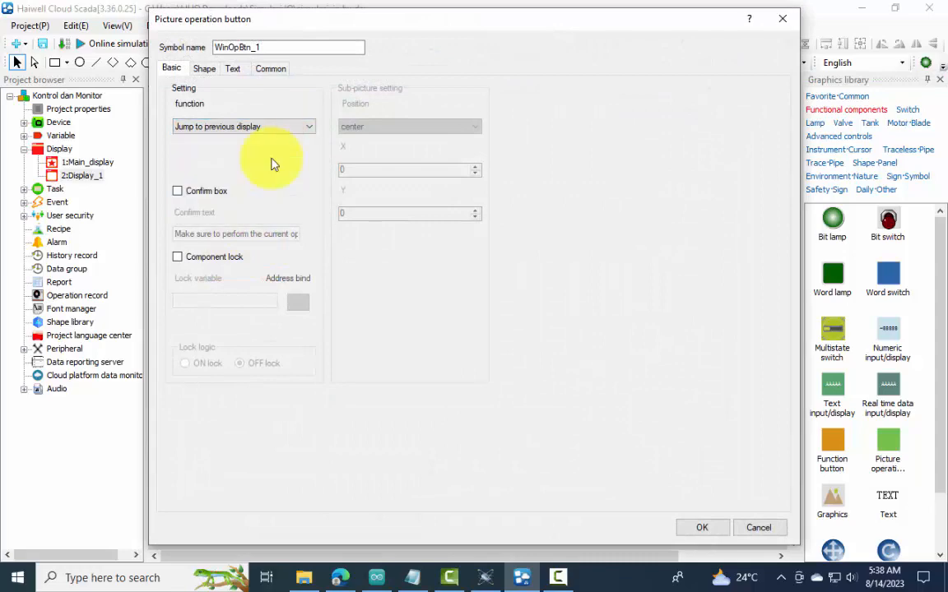
click(703, 527)
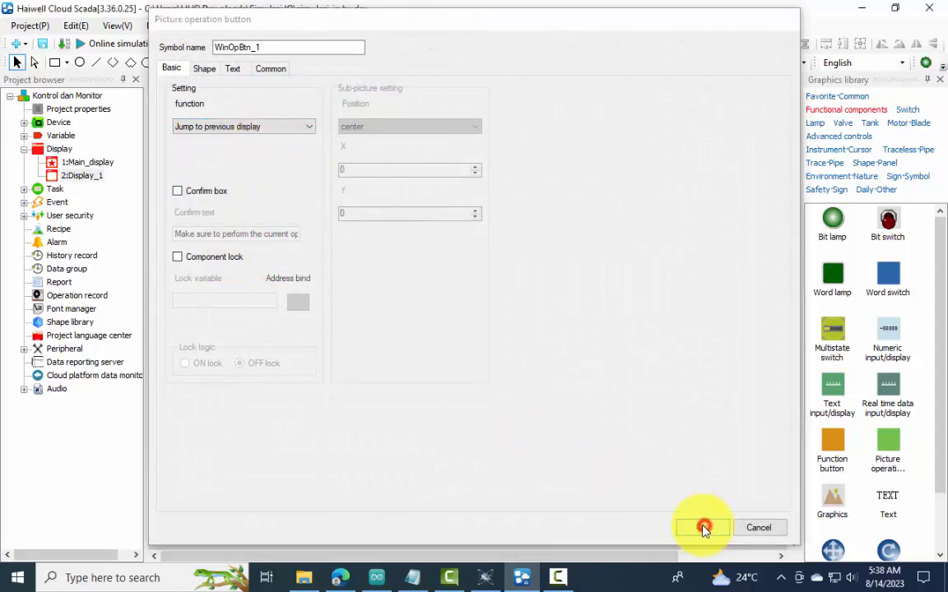
Run the HMI project in online simulation without reserving any records, users or recipes
click(212, 324)
click(130, 45)
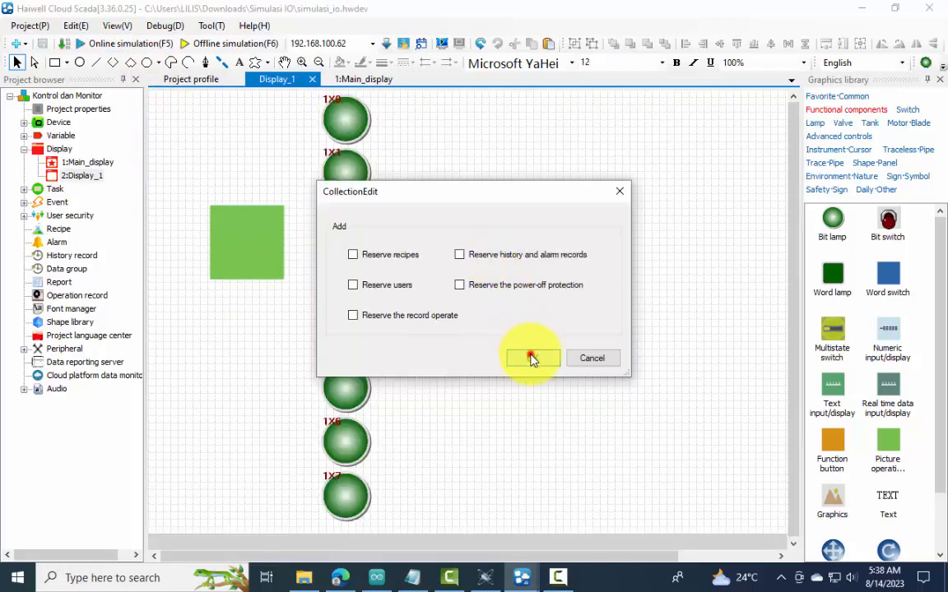
click(530, 360)
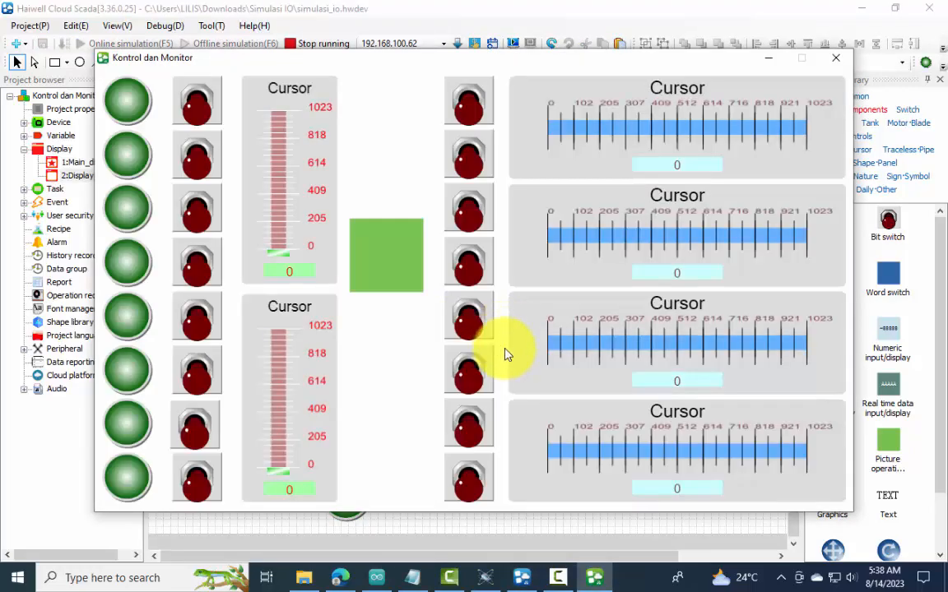
Switch to Proteus, place the HMI window beside the schematic and start the circuit simulation
click(485, 576)
drag(488, 59, 826, 52)
click(22, 539)
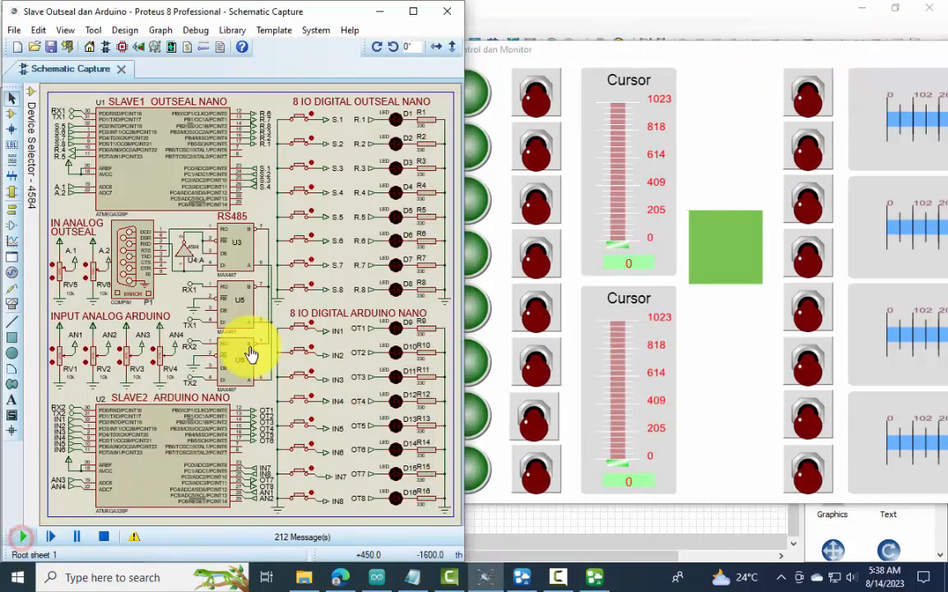
drag(528, 50, 573, 53)
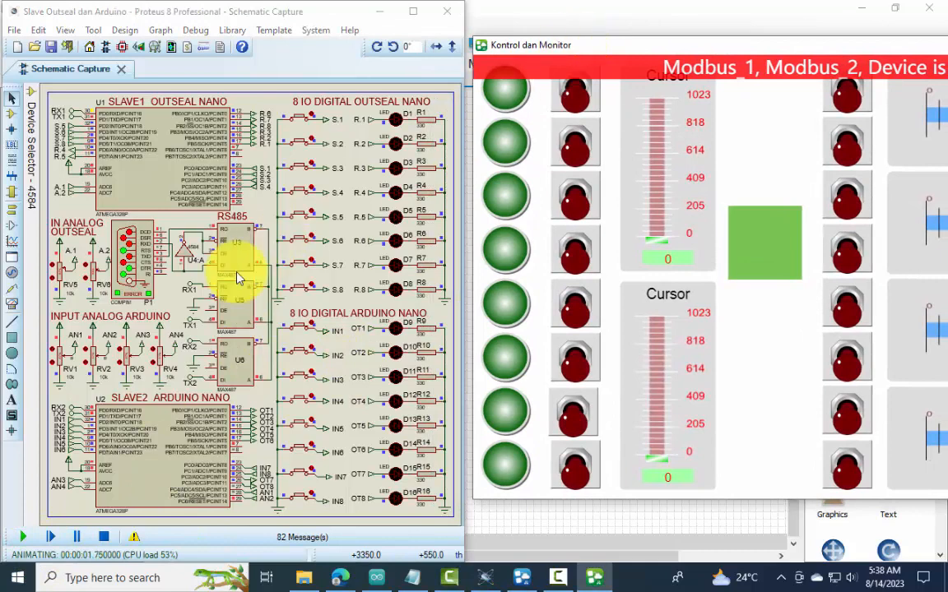
Turn on all eight Outseal output switches in the HMI to light LEDs D1 to D8
click(582, 97)
click(575, 146)
click(572, 197)
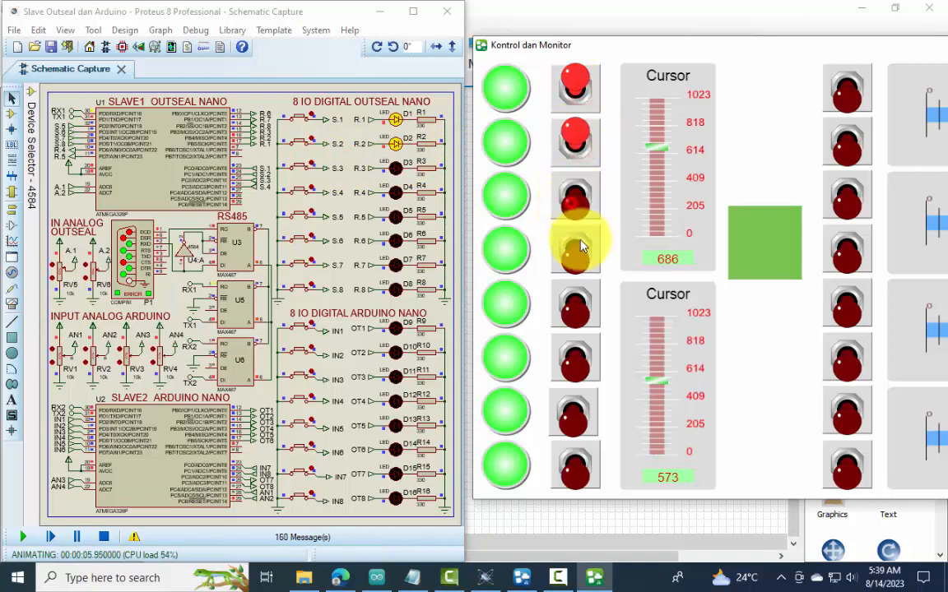
click(579, 265)
click(575, 313)
click(577, 362)
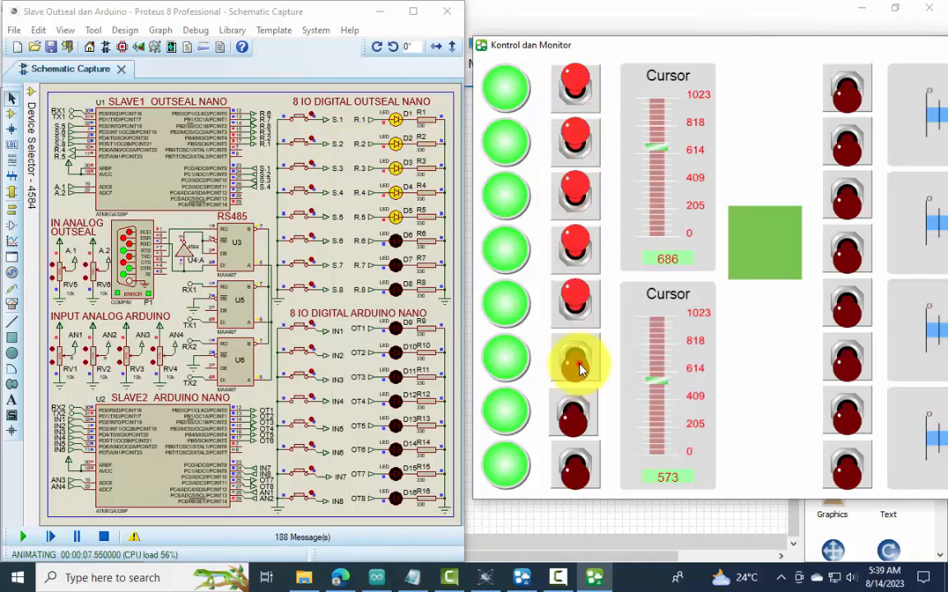
click(573, 425)
click(576, 469)
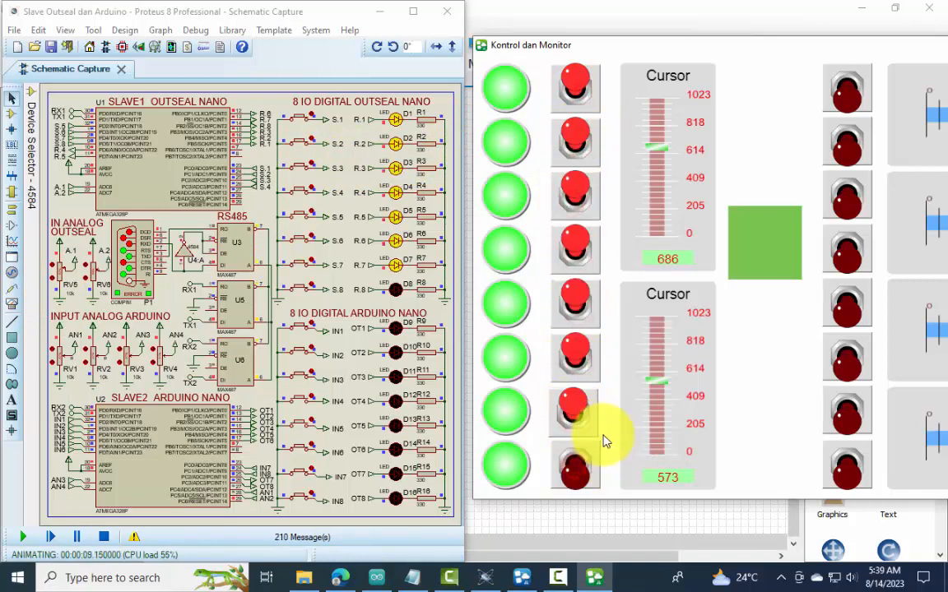
Latch the Outseal input buttons S.1 to S.8 and adjust the analog potentiometers RV5 and RV6 to test the HMI lamps and gauges
click(312, 141)
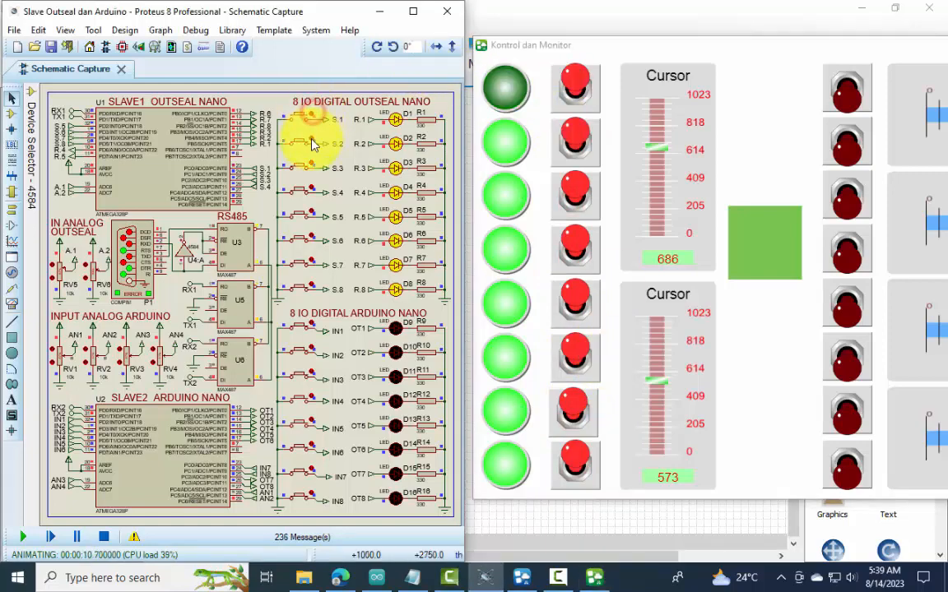
click(310, 167)
click(311, 190)
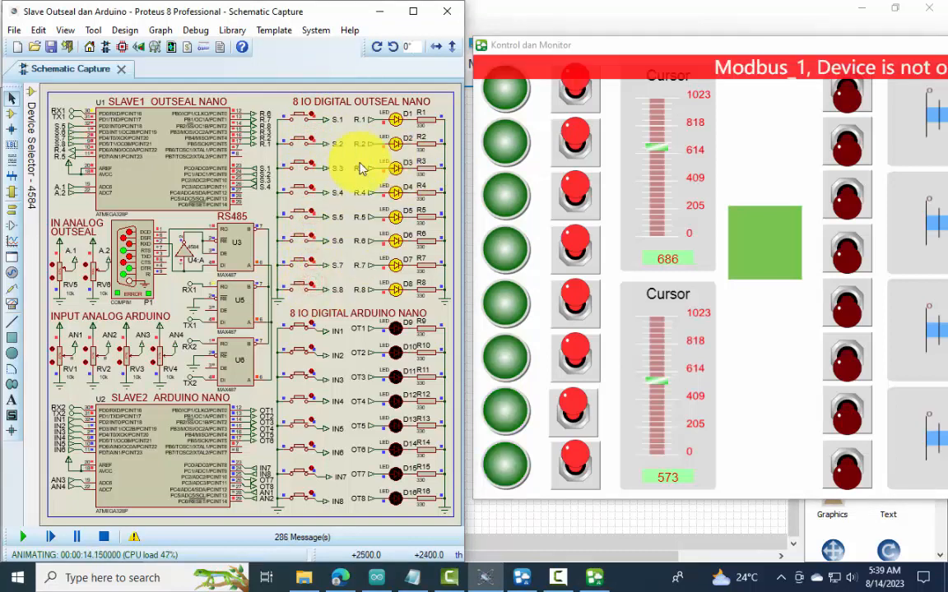
click(58, 274)
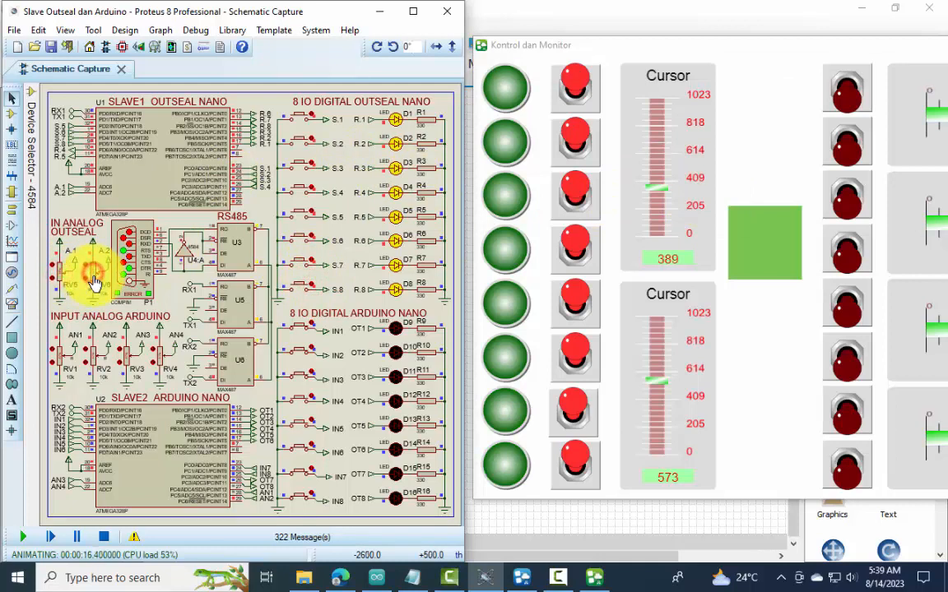
click(93, 270)
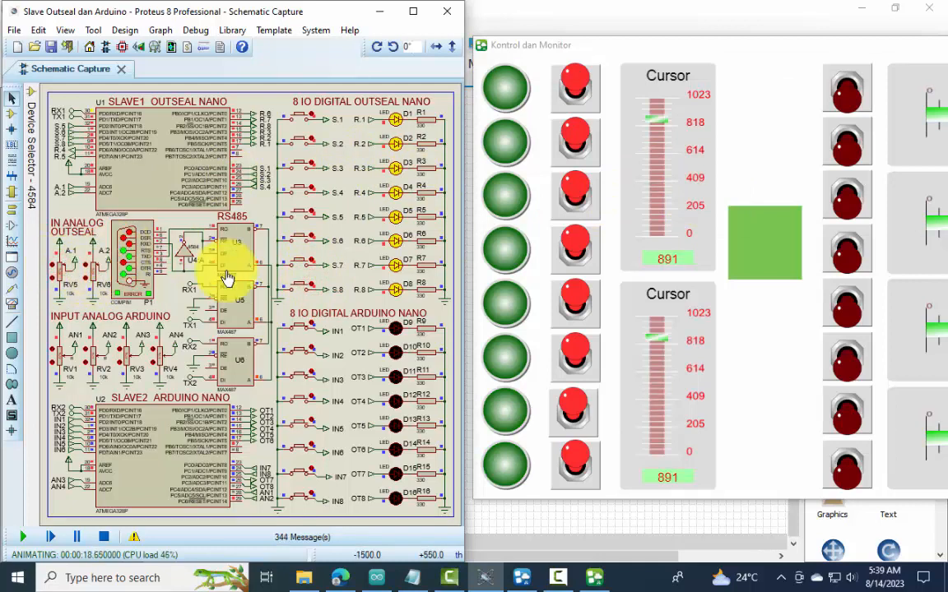
Shift the HMI window to reach the Arduino output switches and turn on all eight to light LEDs D9 to D16
drag(783, 51, 705, 42)
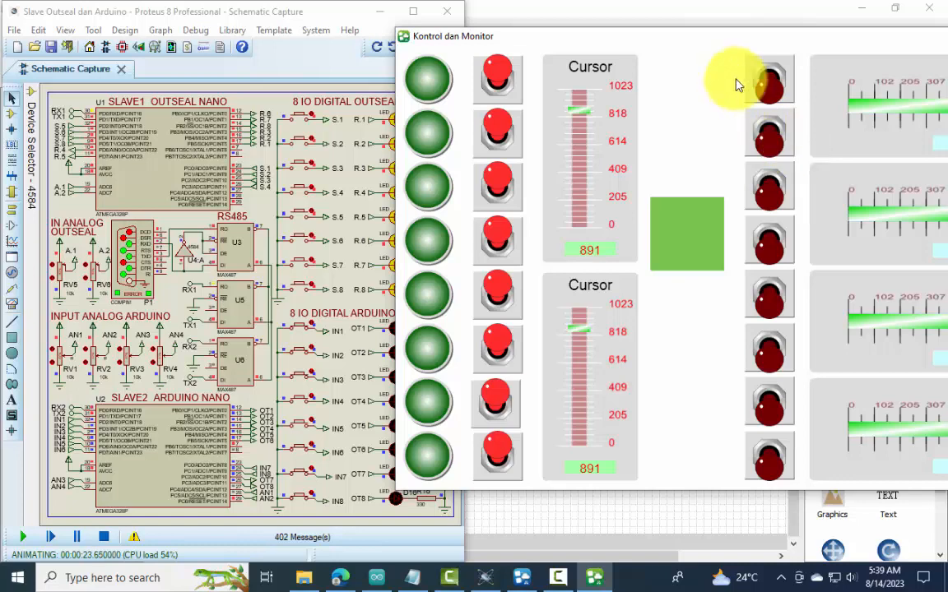
drag(690, 49, 722, 48)
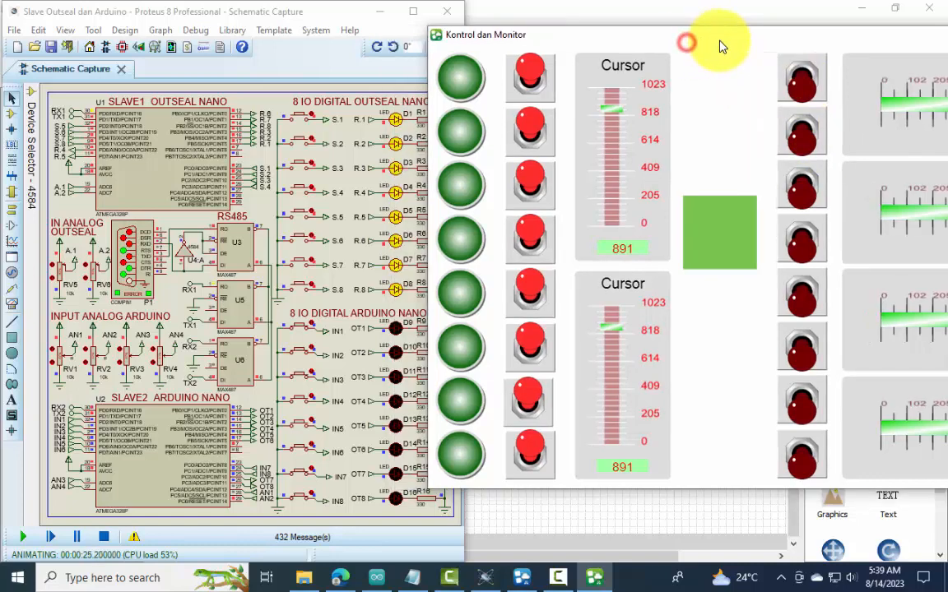
click(802, 82)
click(802, 131)
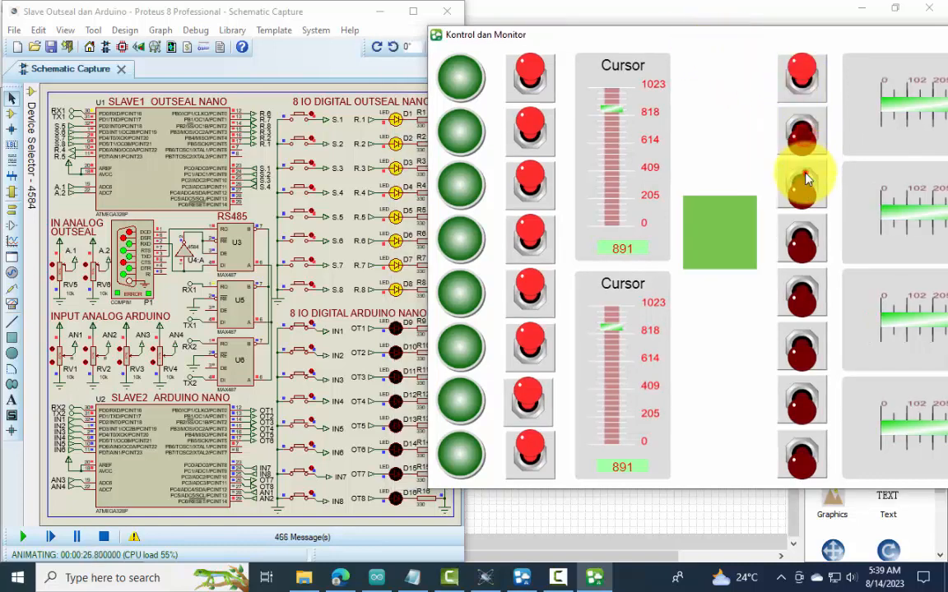
click(802, 240)
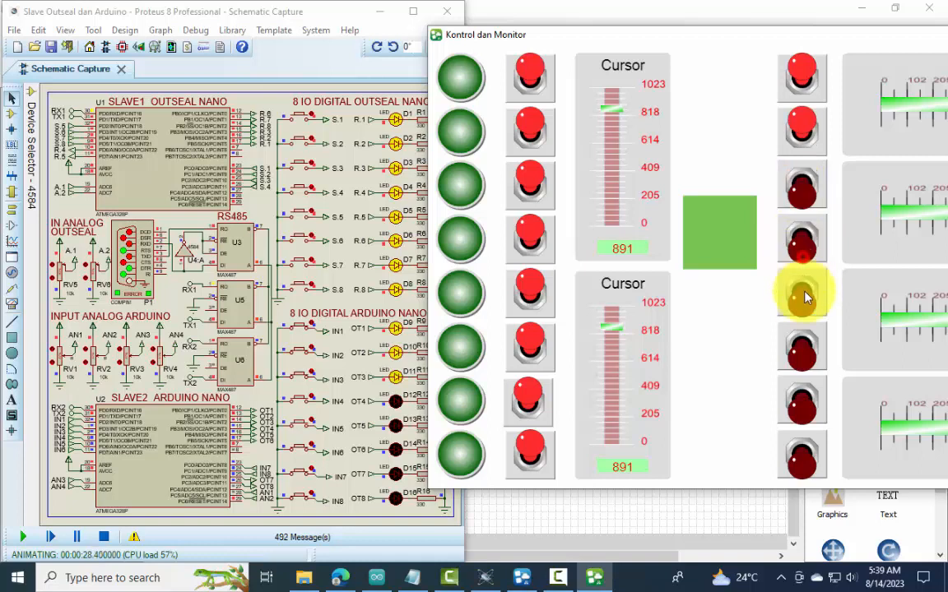
click(801, 194)
click(804, 295)
click(804, 349)
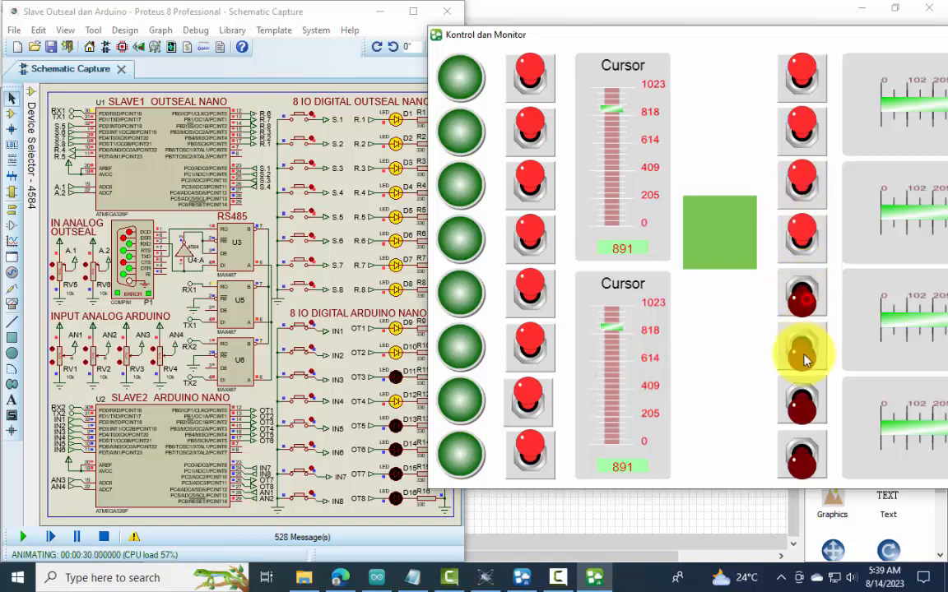
click(804, 405)
click(801, 456)
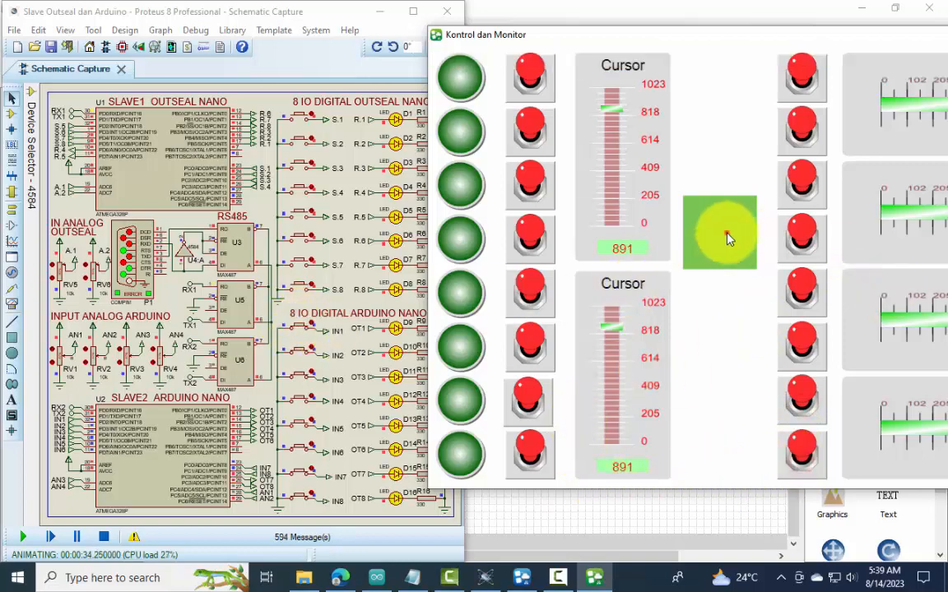
Jump to the HMI's second display and latch the Arduino input buttons IN1 to IN8 to test the relocated lamps
click(726, 233)
click(313, 348)
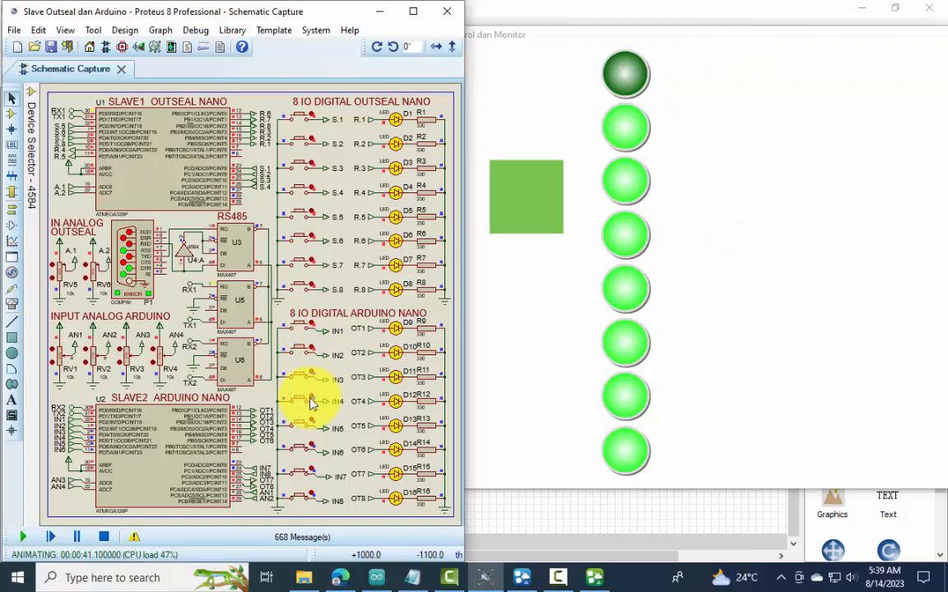
click(313, 444)
click(313, 467)
click(311, 496)
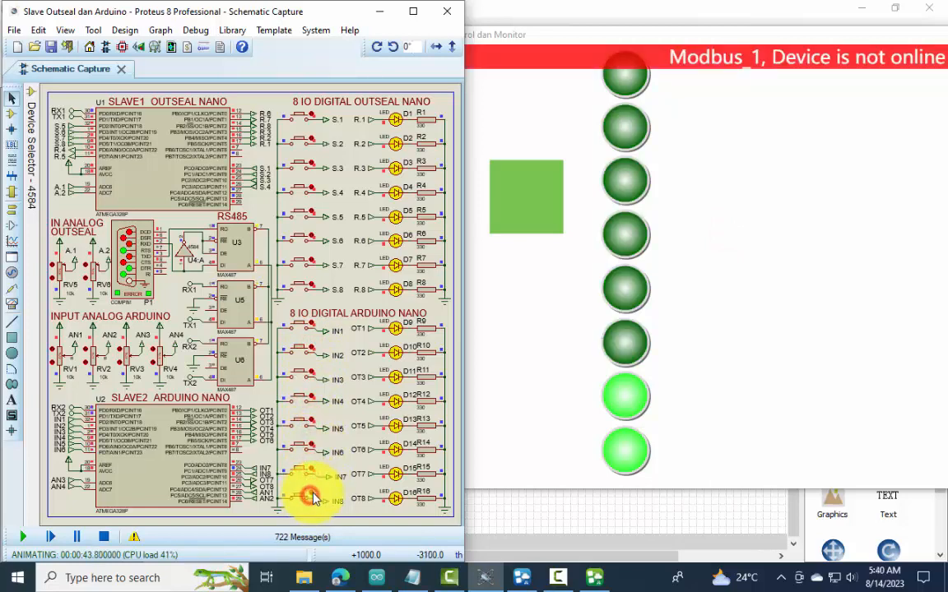
Latch the Arduino input buttons IN1 to IN8 again to light the eight HMI lamps
click(312, 323)
click(310, 347)
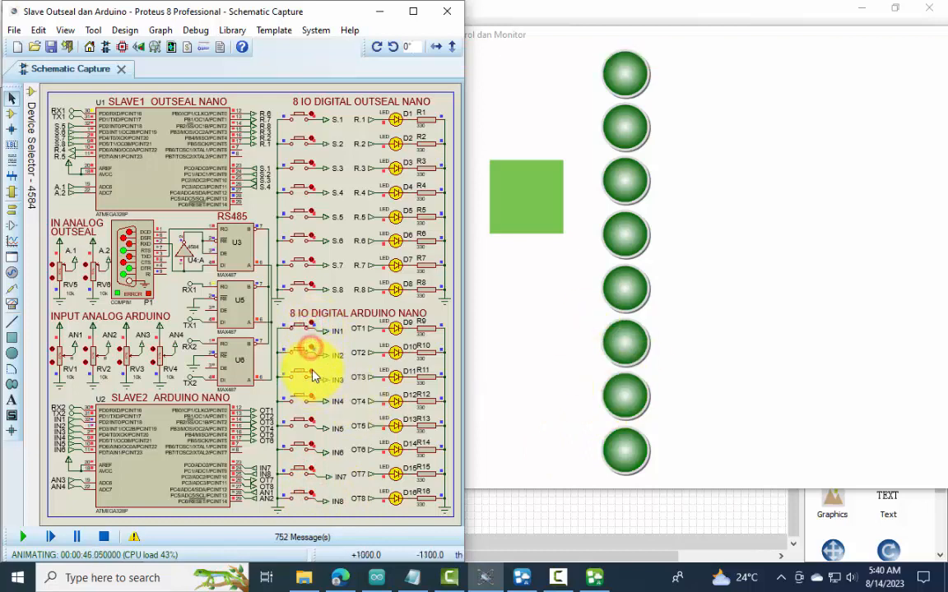
click(314, 400)
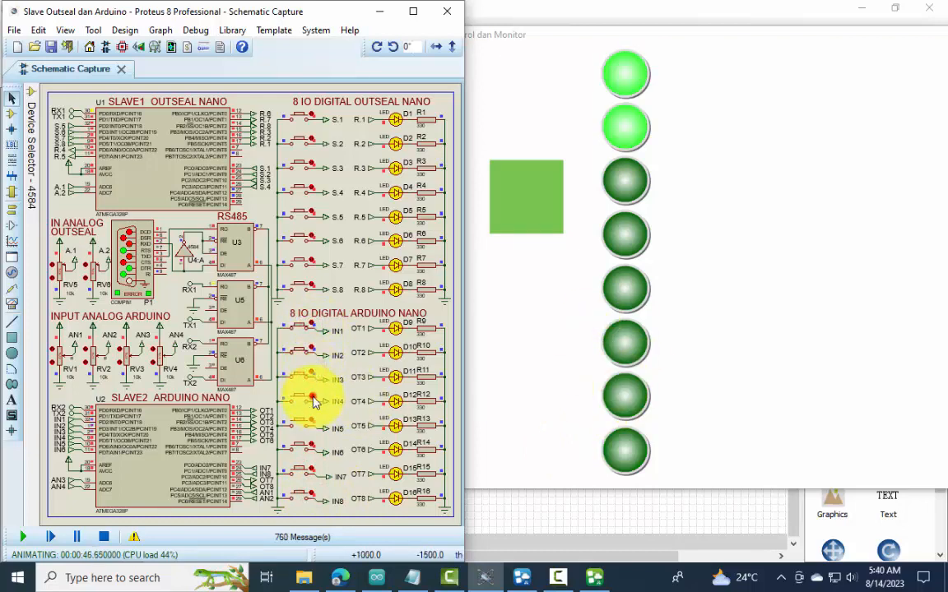
click(311, 445)
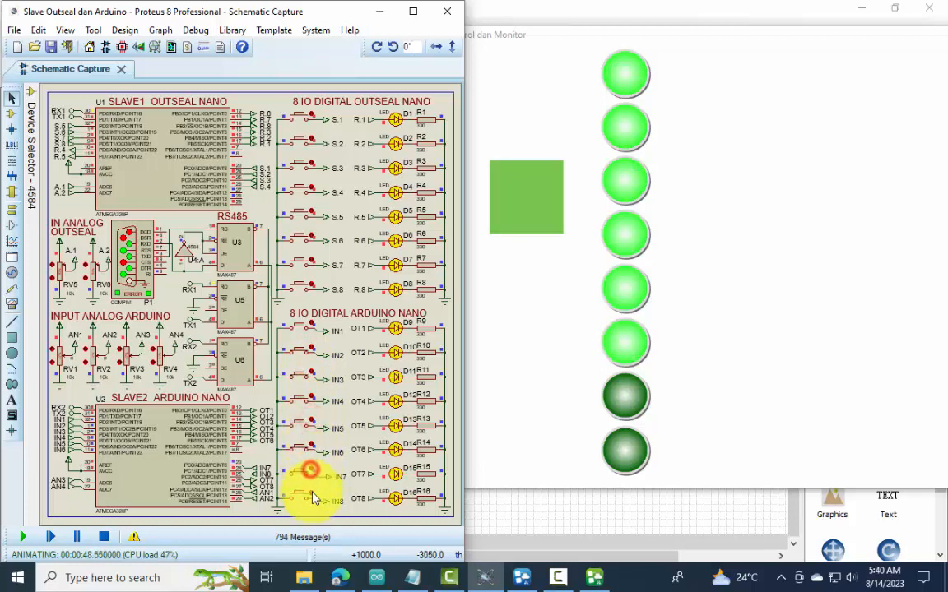
Release the latched Arduino input buttons IN1 to IN8 to turn the HMI lamps off
click(311, 321)
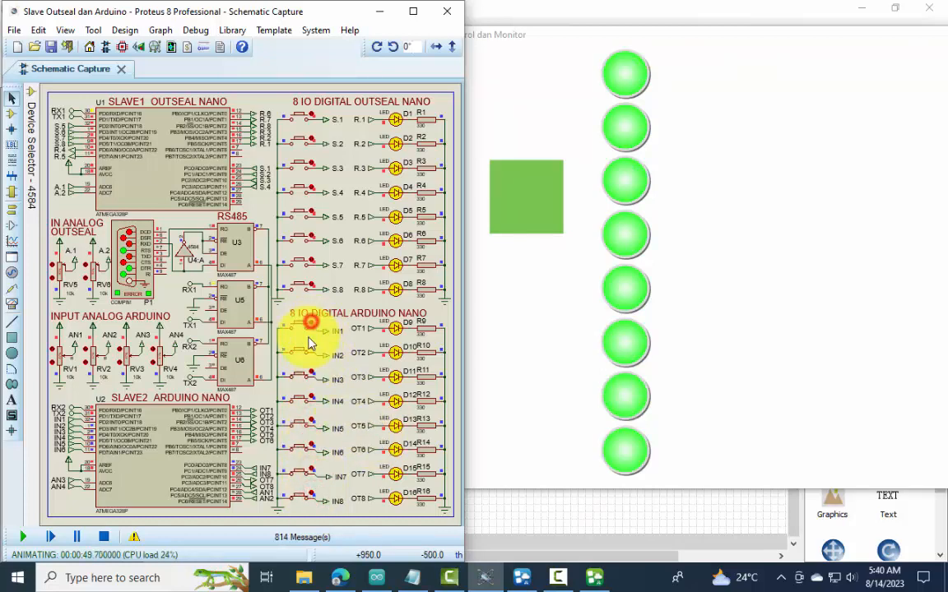
click(310, 369)
click(311, 346)
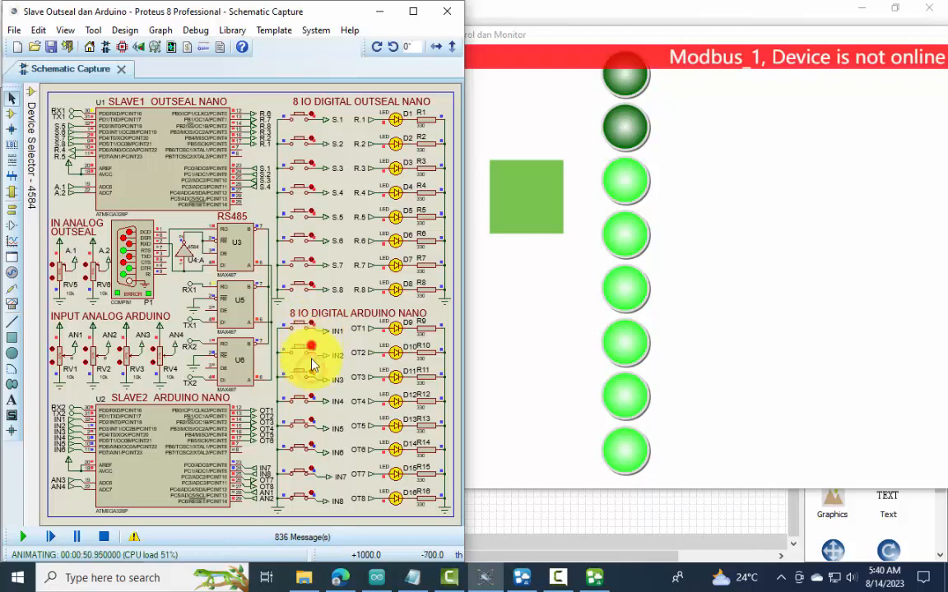
click(313, 445)
click(312, 471)
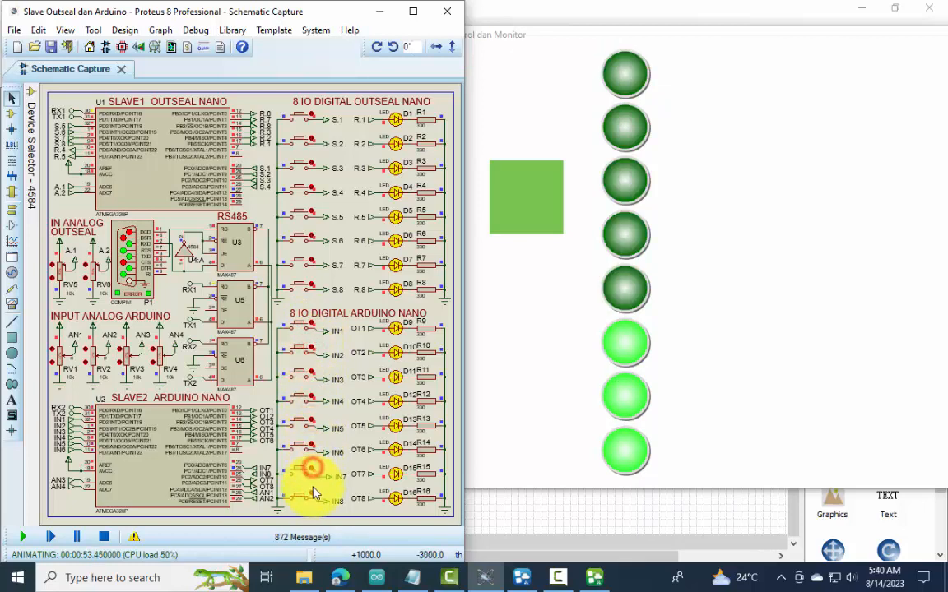
click(313, 490)
click(311, 492)
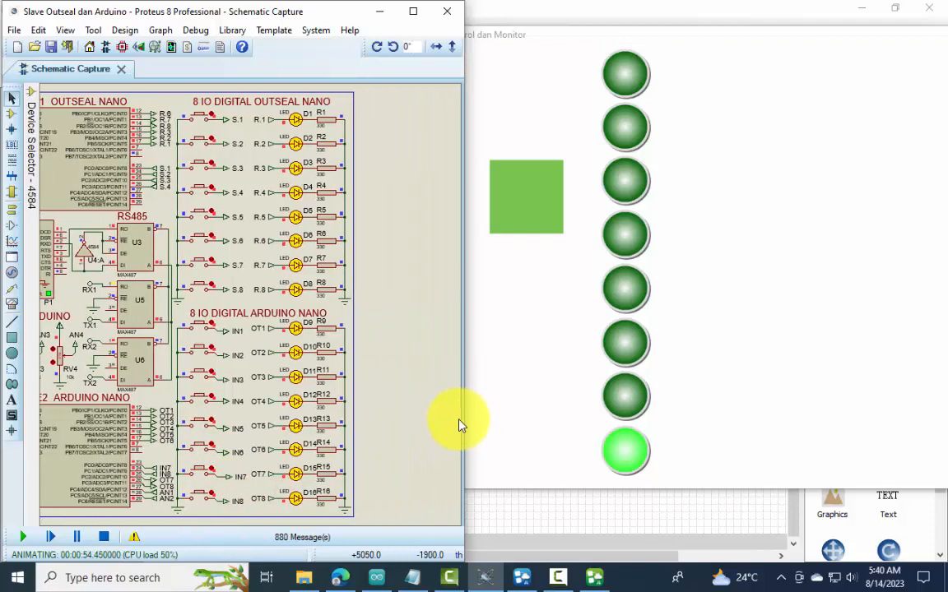
Jump the running HMI back to its main display and shift its window to reveal the Arduino analog gauges
click(458, 420)
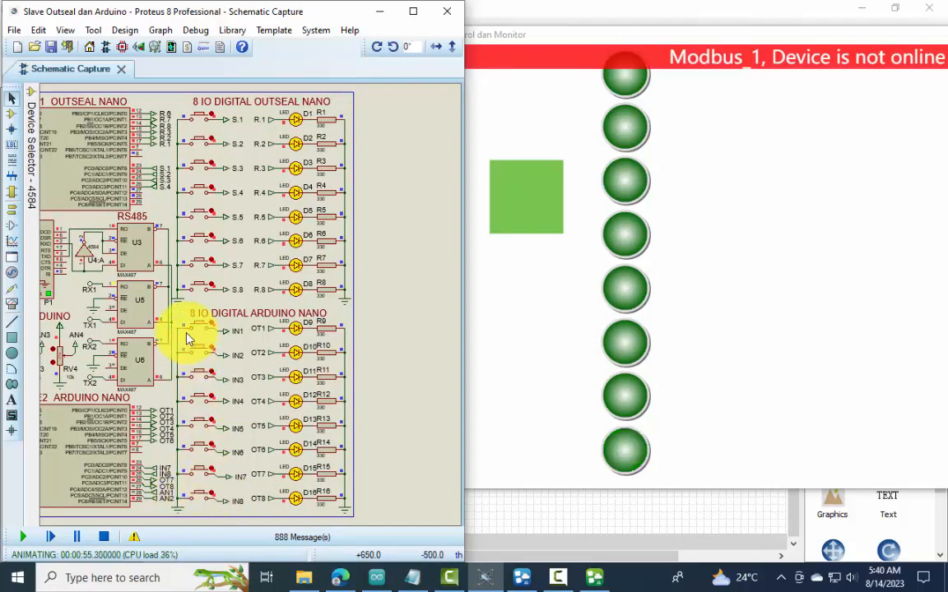
scroll(191, 338, down, 1)
scroll(227, 331, up, 2)
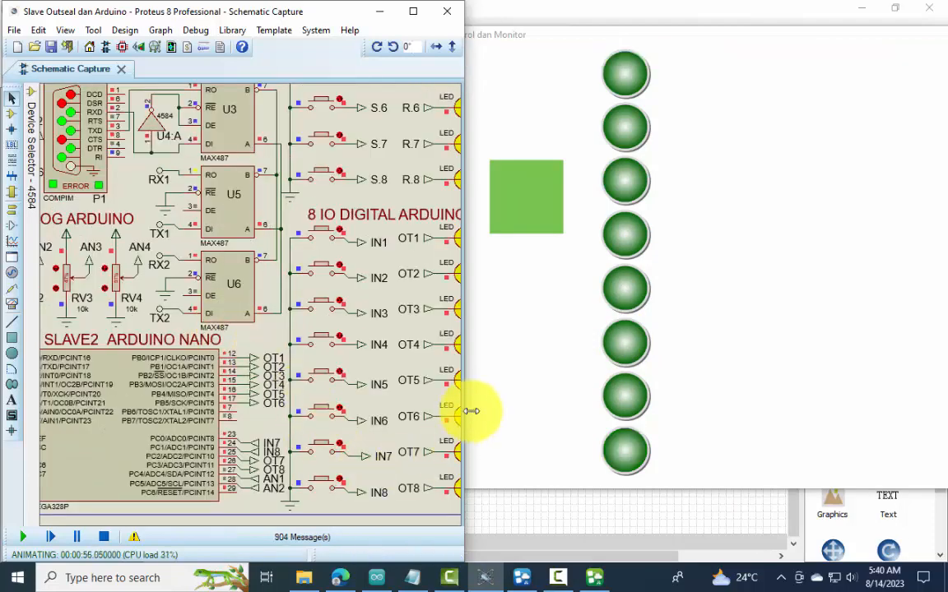
scroll(252, 262, down, 2)
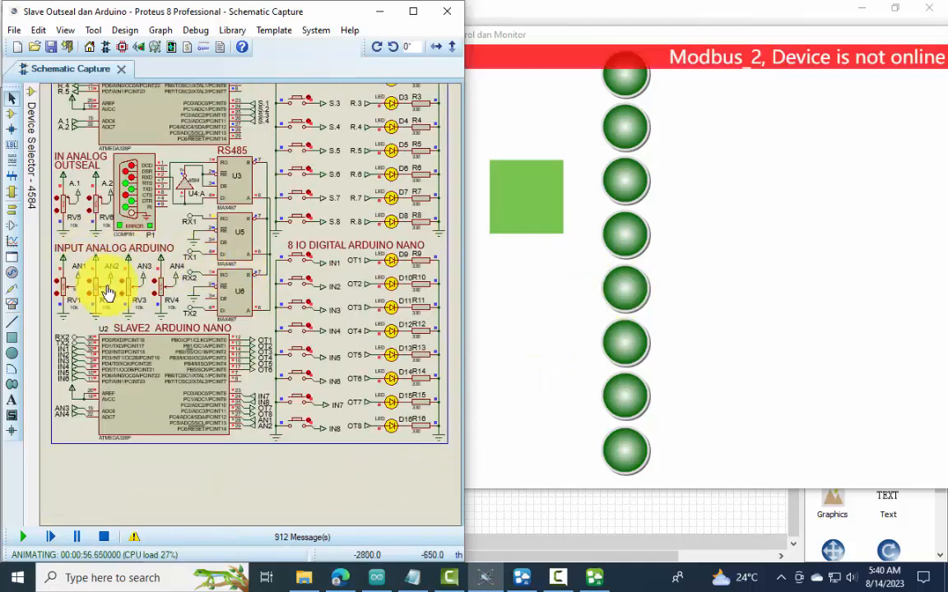
click(533, 207)
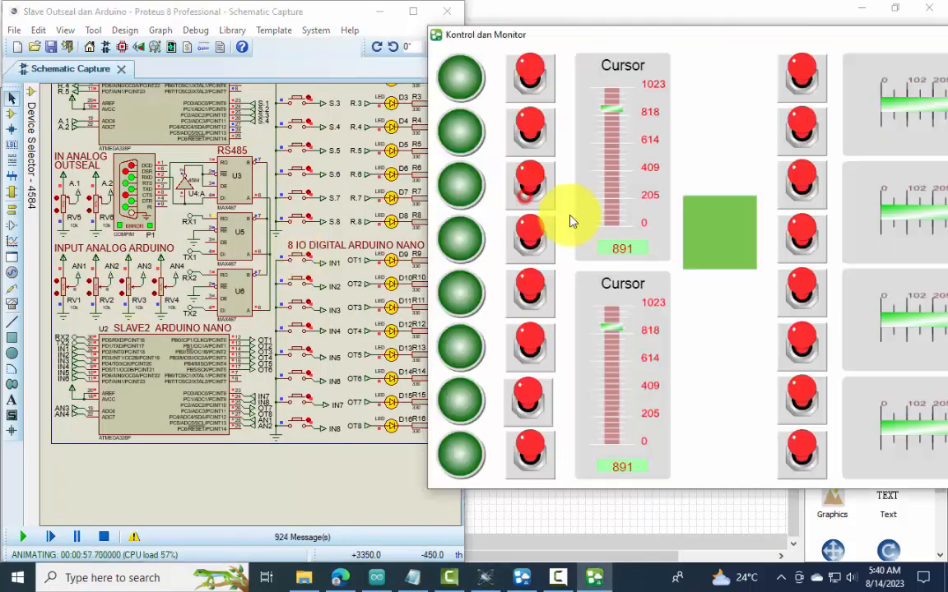
drag(761, 36, 603, 30)
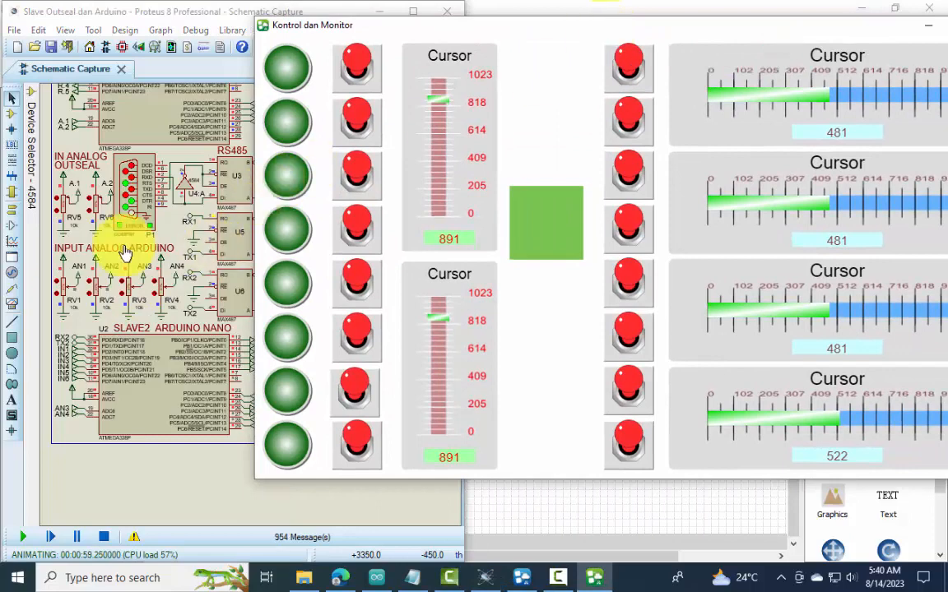
Adjust the Arduino analog potentiometers RV1 to RV4 in the schematic to test the four horizontal HMI gauges
click(59, 288)
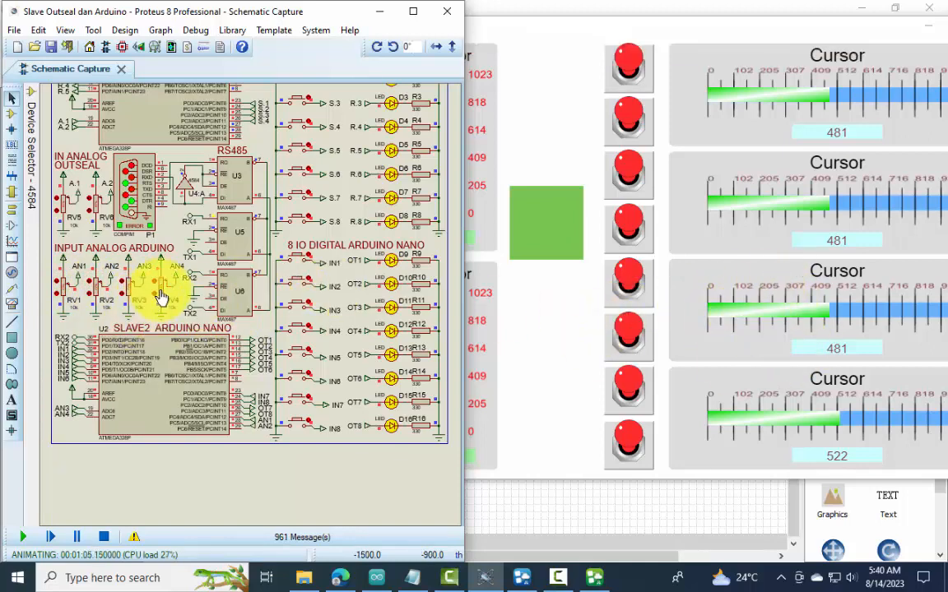
drag(63, 289, 63, 306)
click(453, 333)
scroll(247, 309, down, 1)
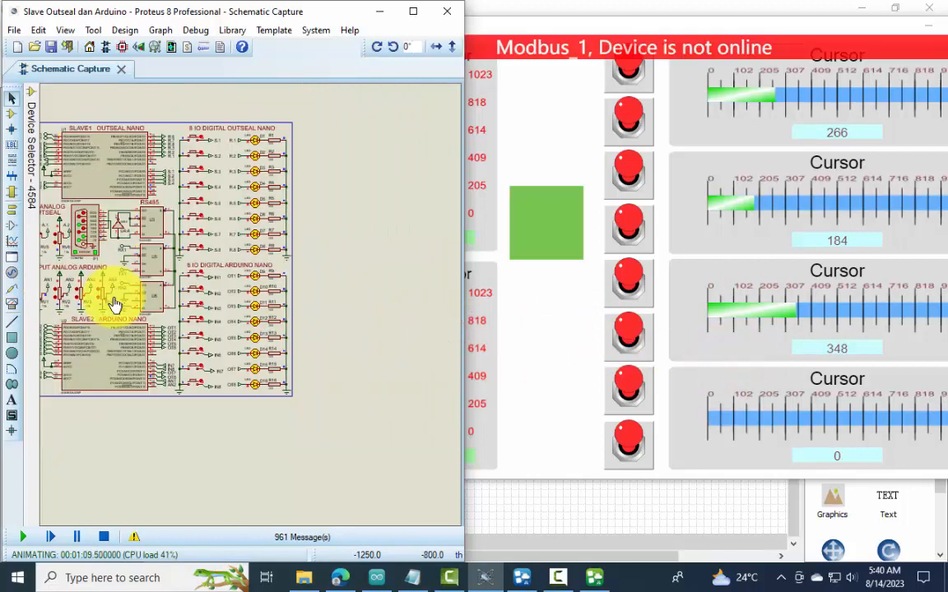
scroll(122, 301, up, 2)
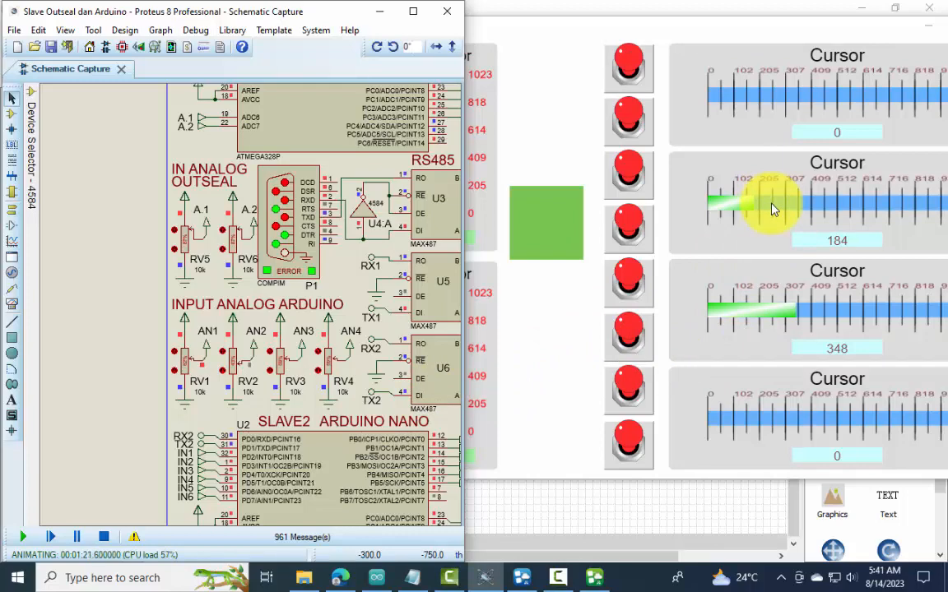
Stop the Proteus simulation, close the running HMI window and switch back to the Haiwell Cloud Scada editor
click(104, 536)
click(522, 378)
drag(788, 27, 630, 29)
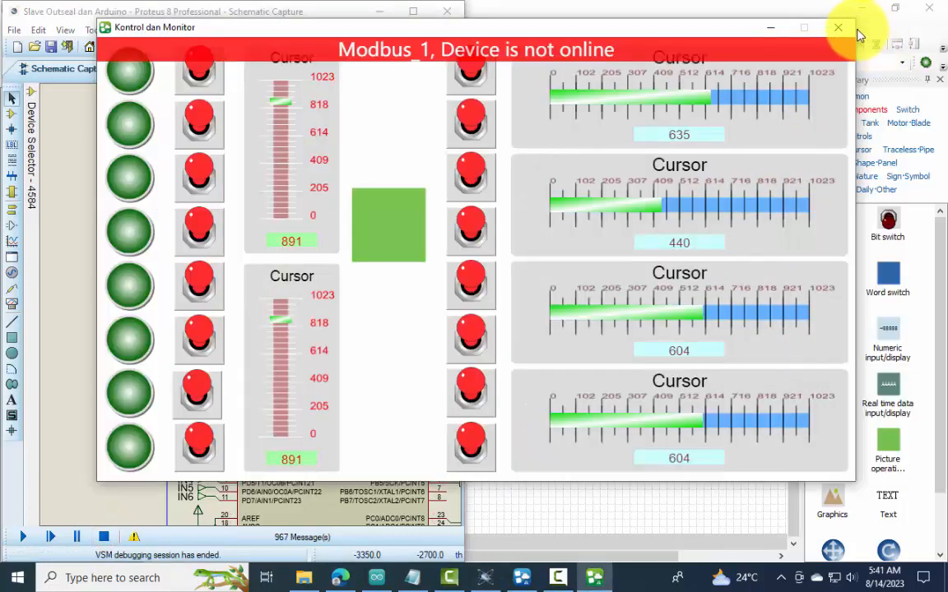
click(856, 28)
click(603, 362)
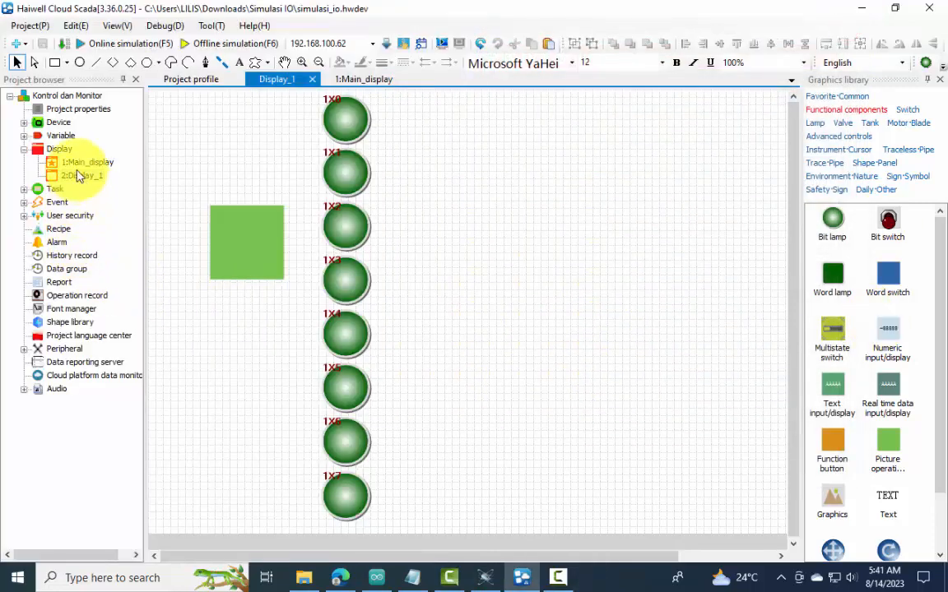
Add a third display named Display_2 with window ID 3 to the HMI project
click(60, 151)
right_click(60, 152)
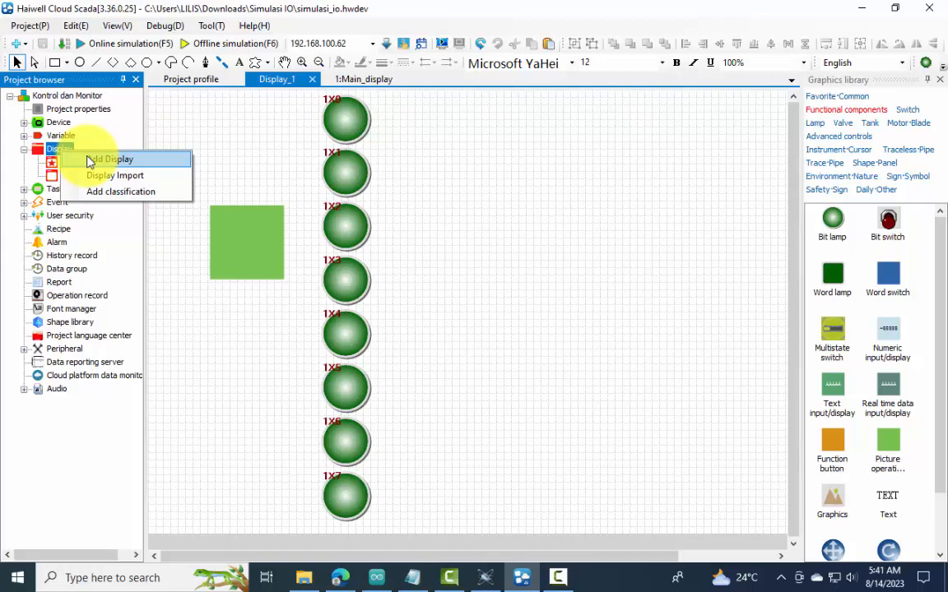
click(92, 160)
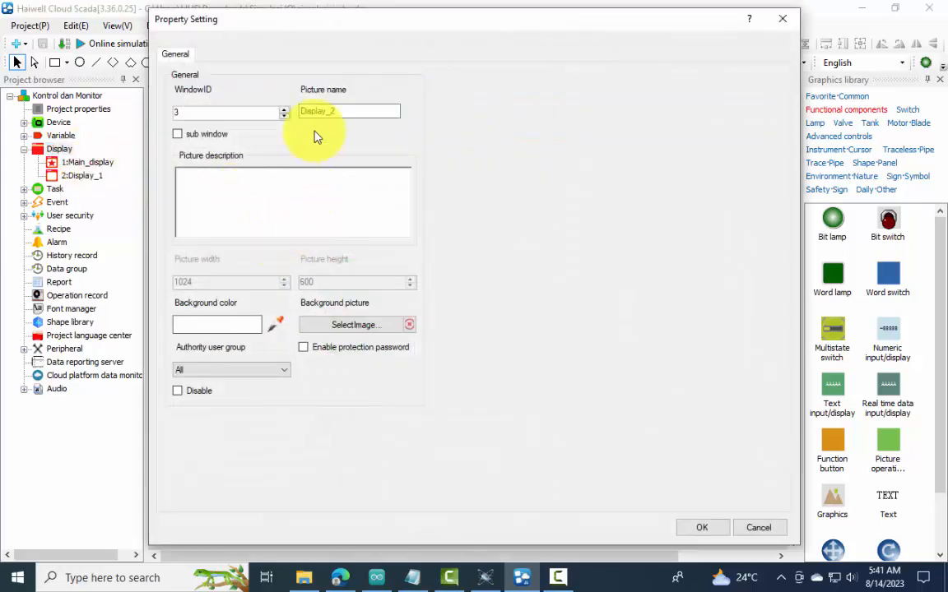
click(703, 532)
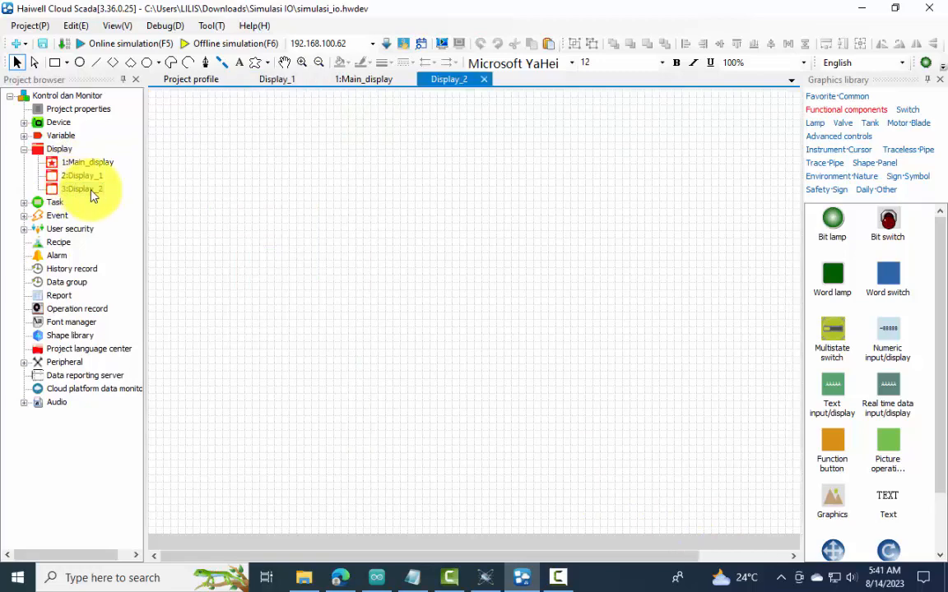
Move the four horizontal Cursor gauges 3X0 to 3X3 from Main_display to Display_2 by cutting and pasting them
double_click(87, 163)
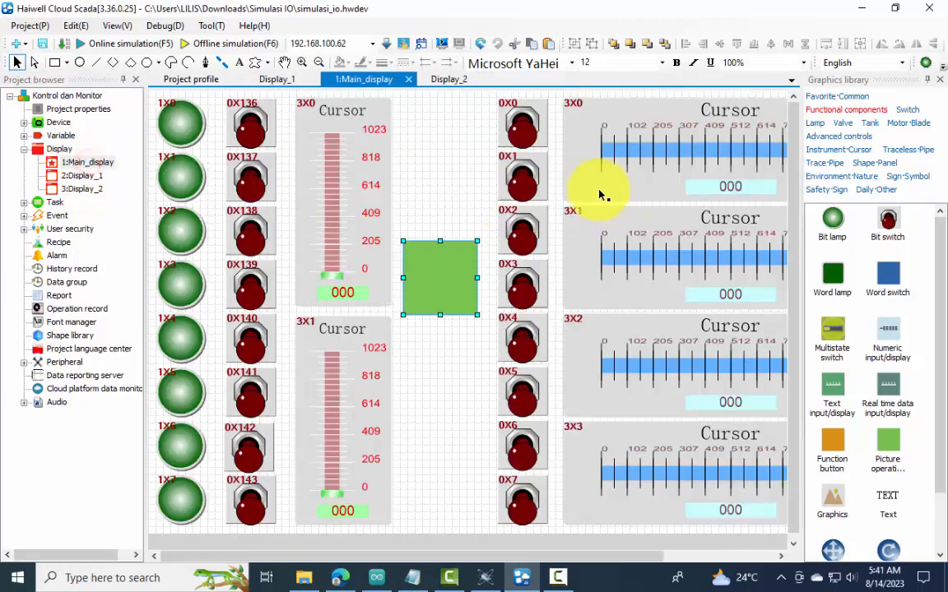
drag(477, 555, 592, 555)
drag(418, 93, 774, 537)
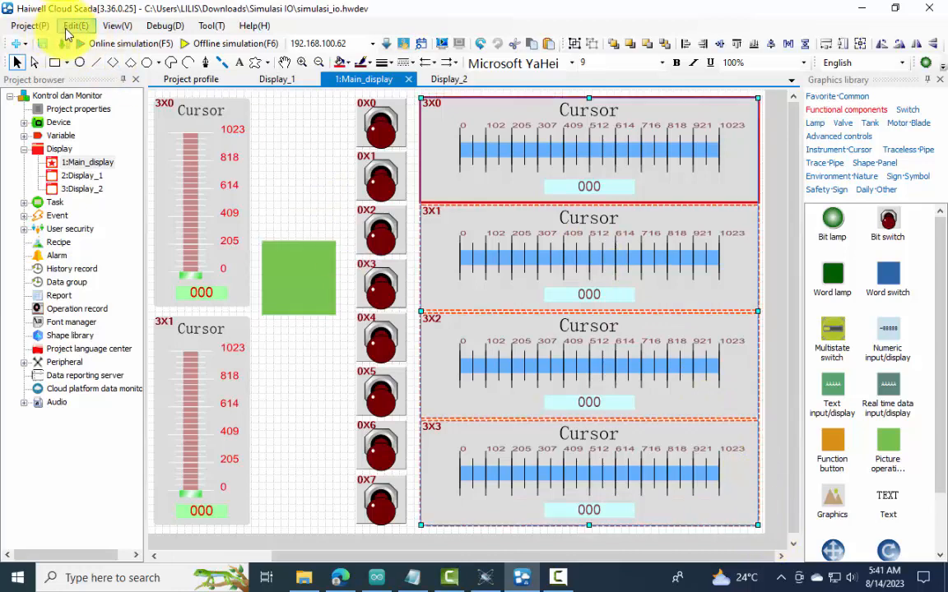
click(74, 26)
click(97, 93)
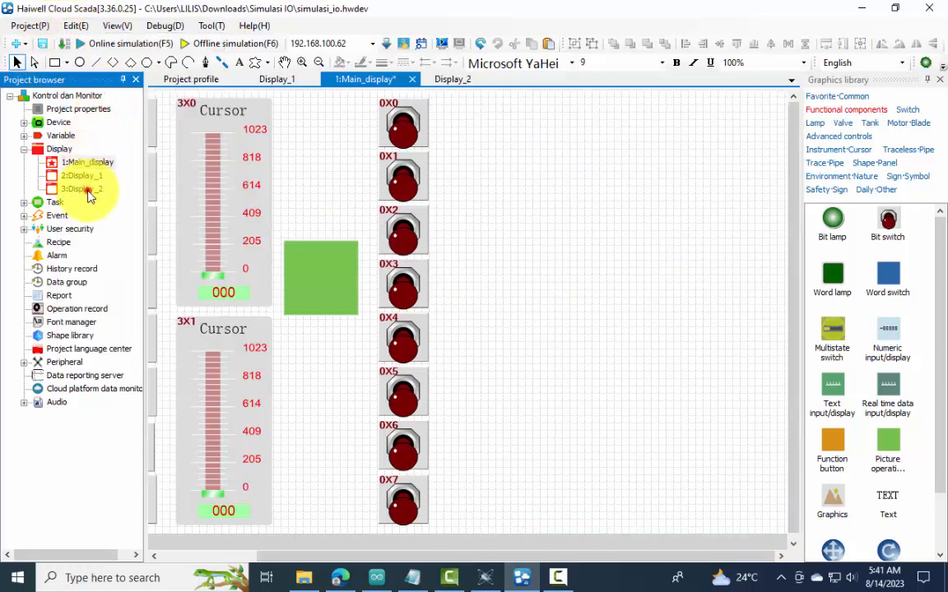
double_click(85, 189)
click(75, 26)
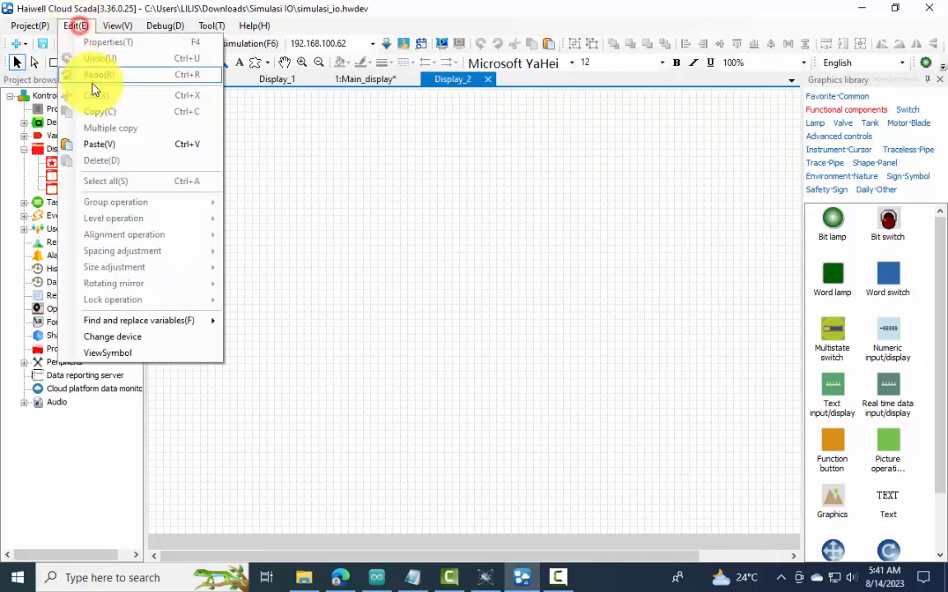
click(99, 144)
click(298, 140)
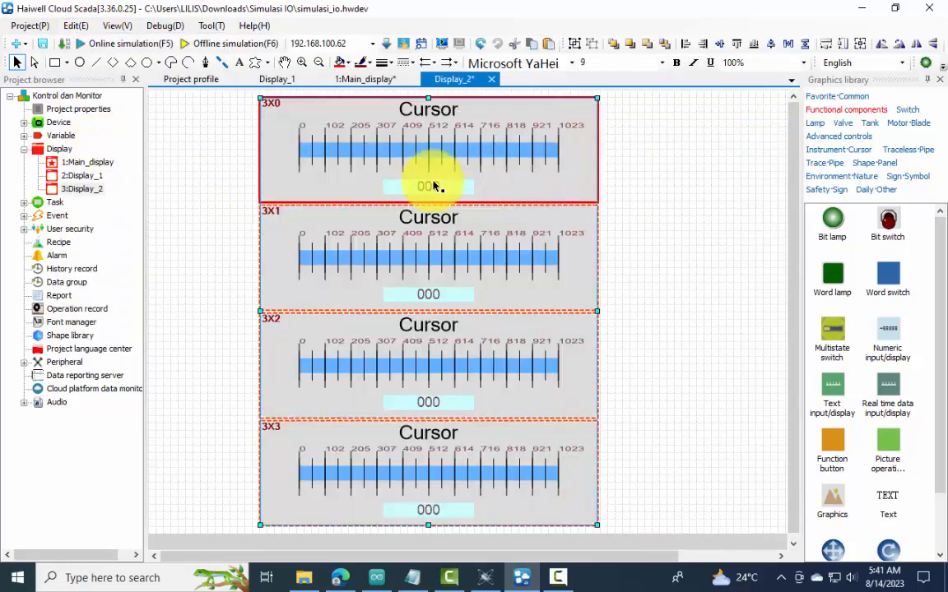
click(642, 237)
Place a picture operation button beside the gauges on Display_2 with the function Jump to previous display
drag(869, 395, 221, 274)
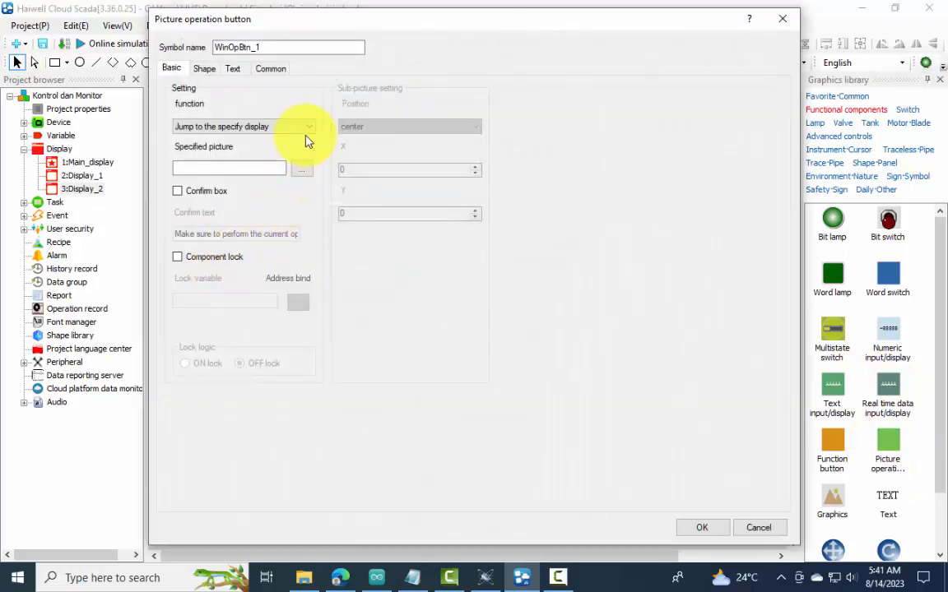
click(304, 129)
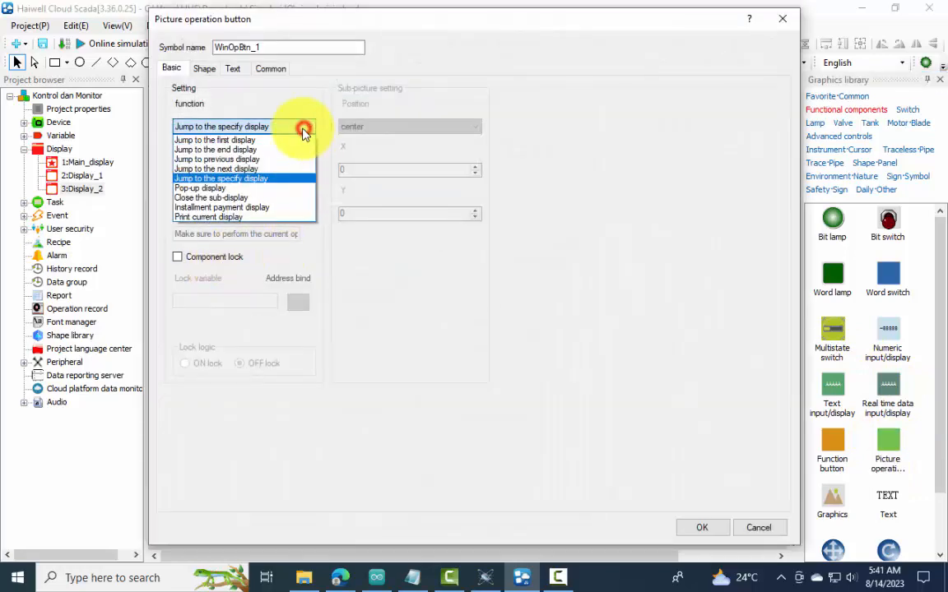
click(255, 164)
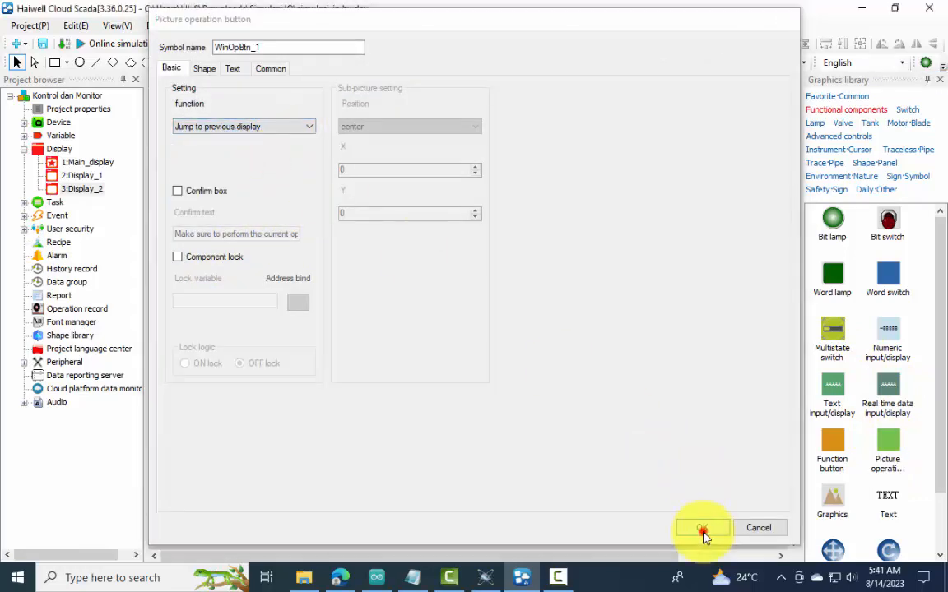
click(702, 528)
Copy the Display_2 navigation button into Display_1, placing it directly below the existing green button
right_click(207, 237)
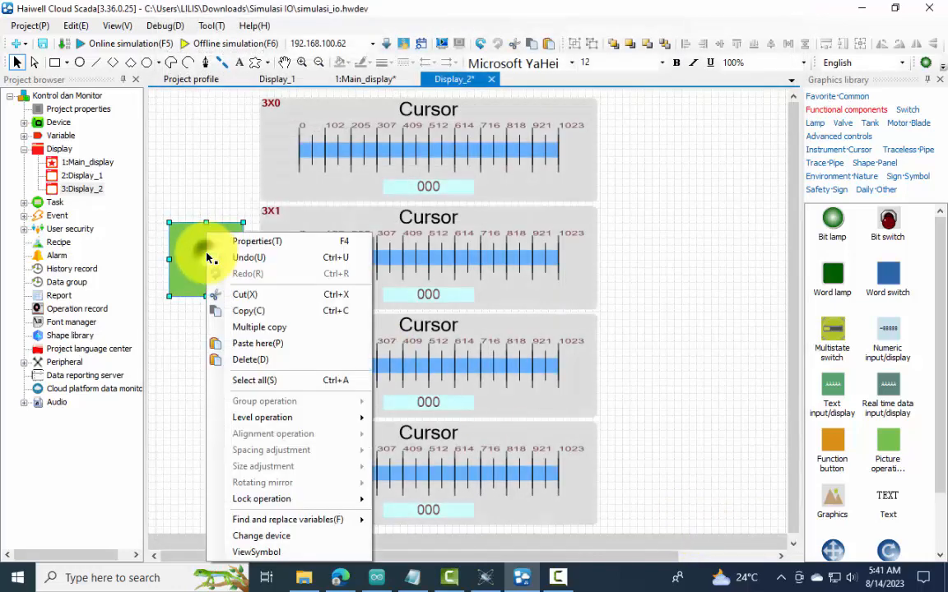
click(232, 310)
double_click(82, 176)
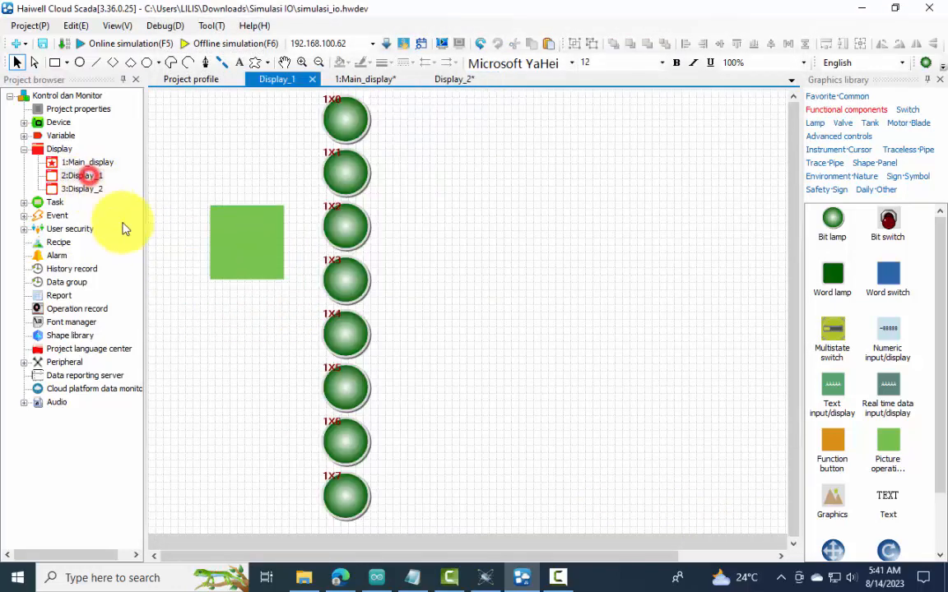
right_click(226, 310)
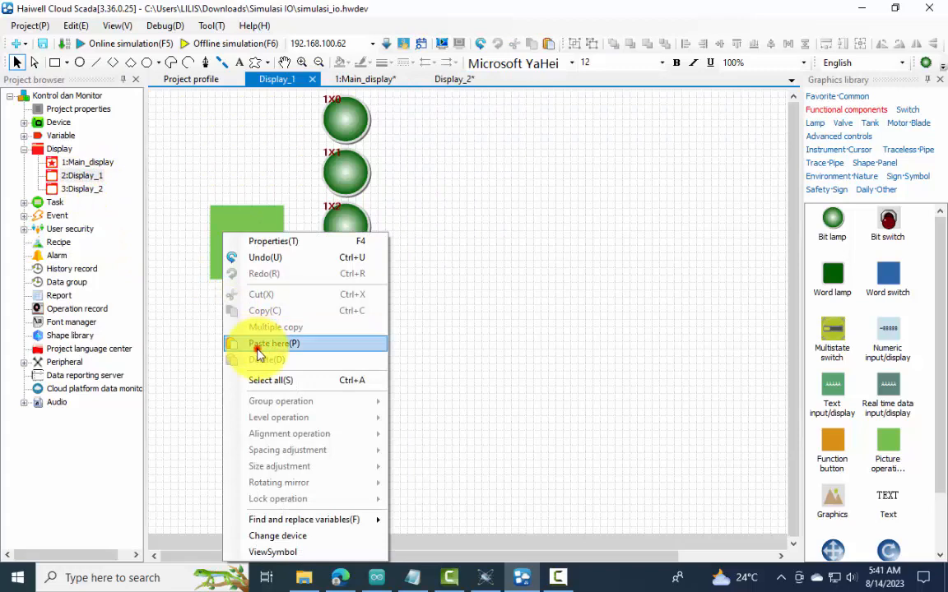
click(251, 343)
drag(253, 344, 241, 324)
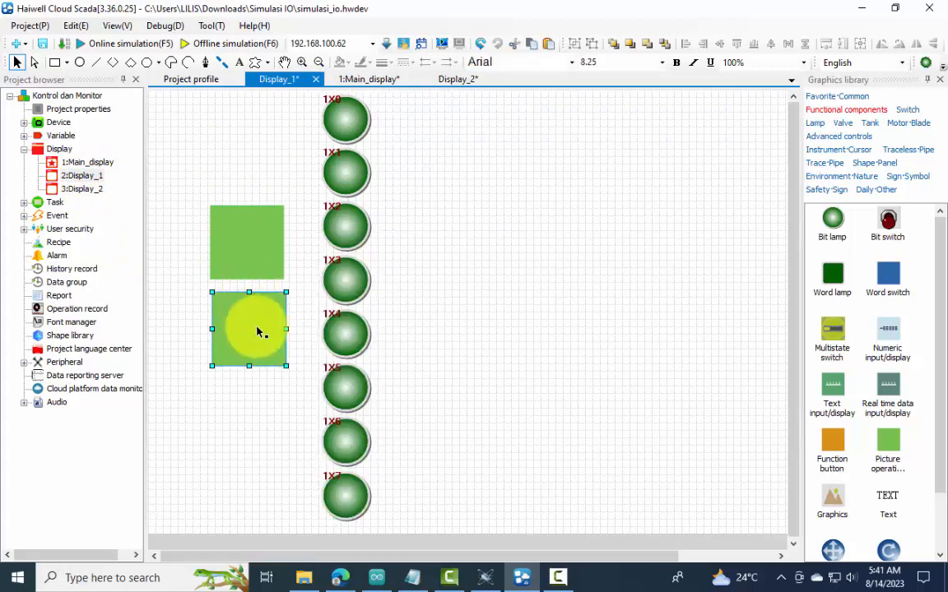
Change the function of the upper green picture operation button on Display_1 to Jump to the next display
double_click(254, 251)
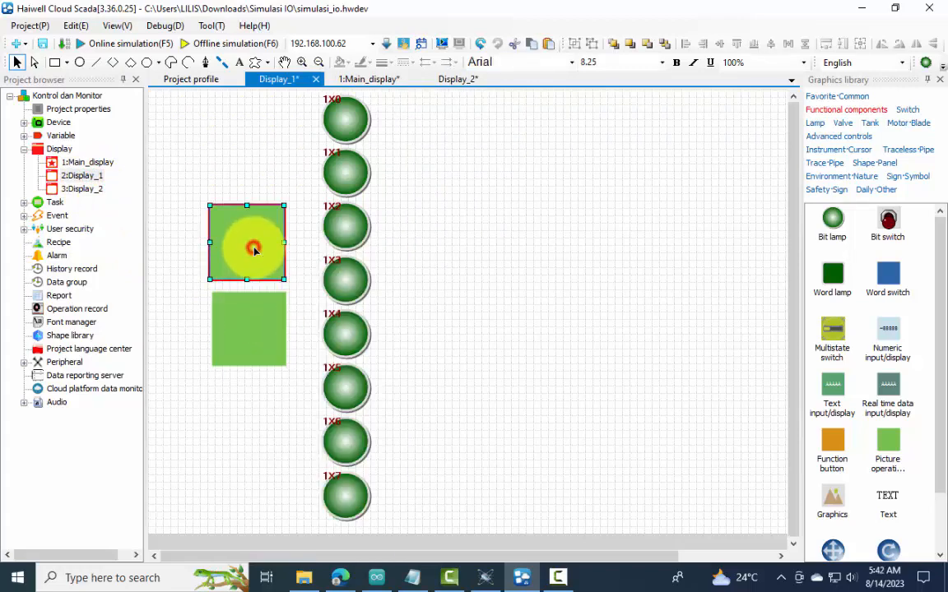
click(299, 126)
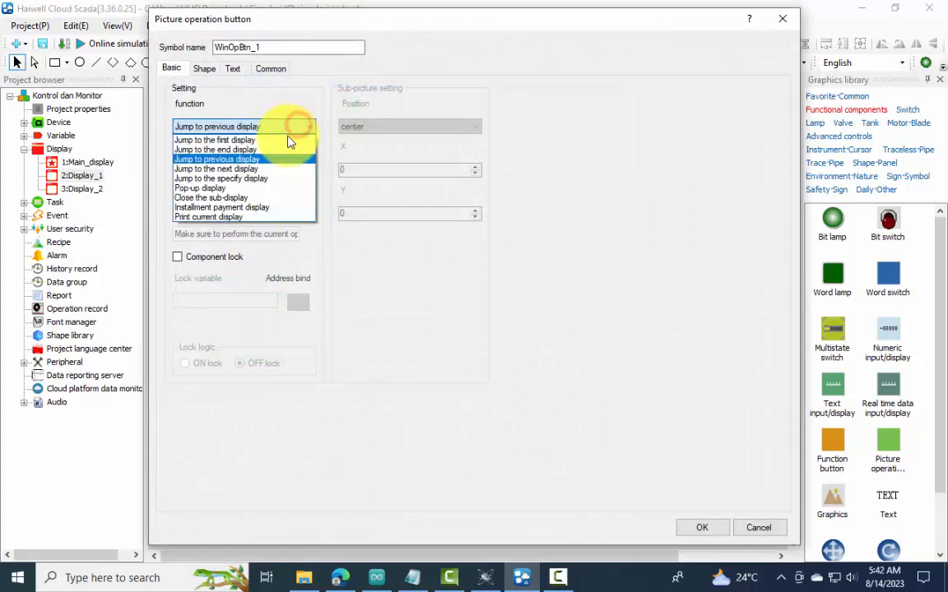
click(268, 166)
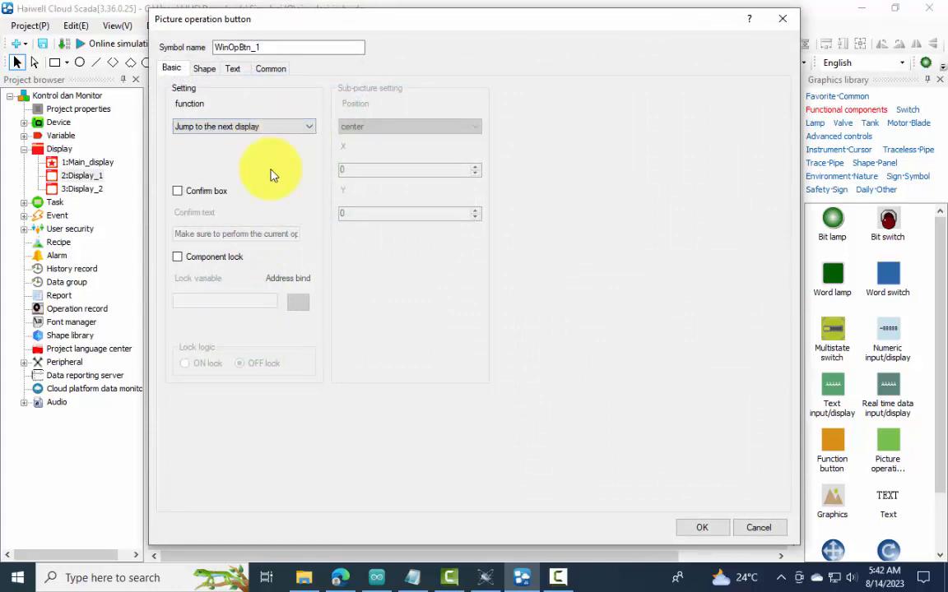
click(713, 529)
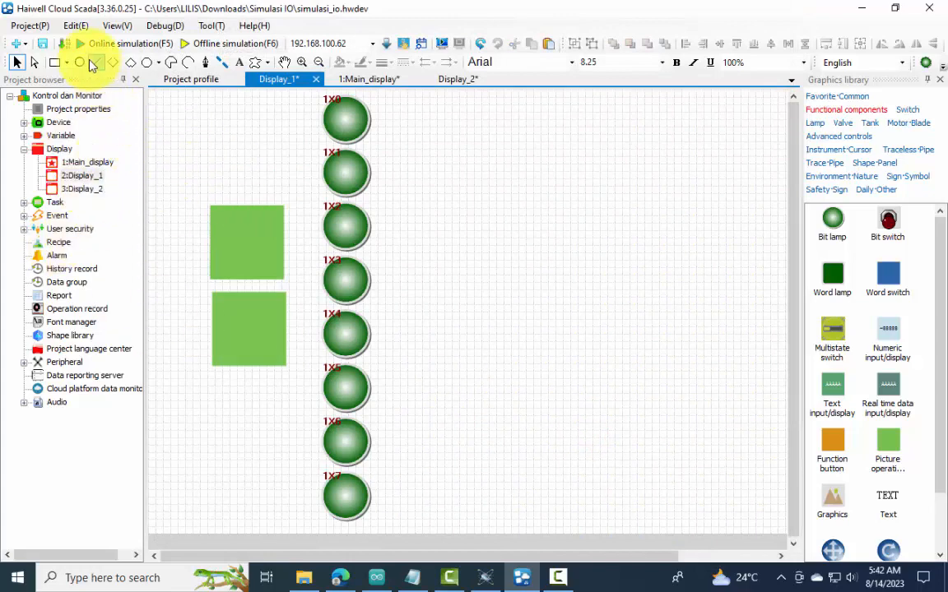
Start the HMI online simulation, place its window beside the Proteus schematic, and run the Proteus simulation with the whole circuit in view
click(80, 42)
click(530, 365)
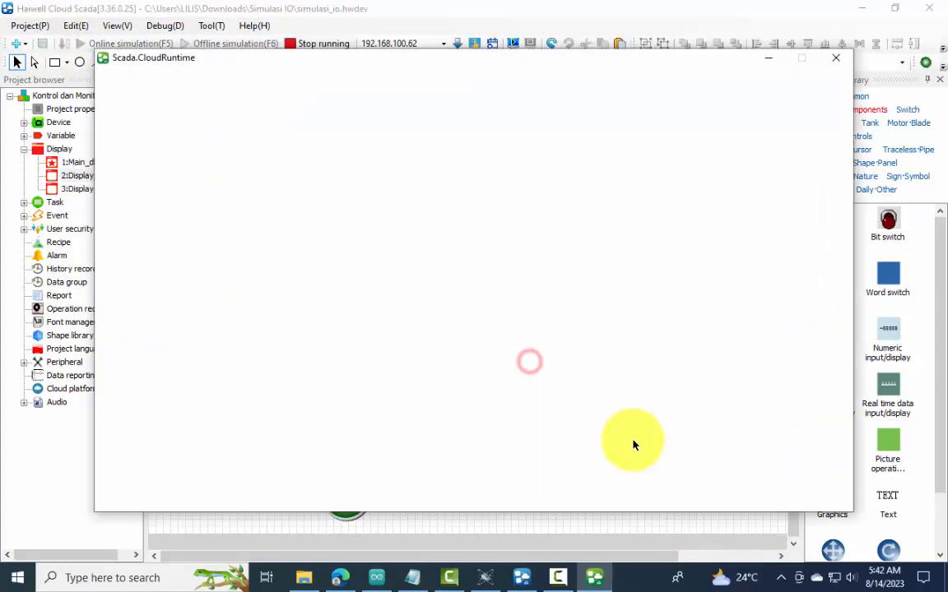
click(485, 577)
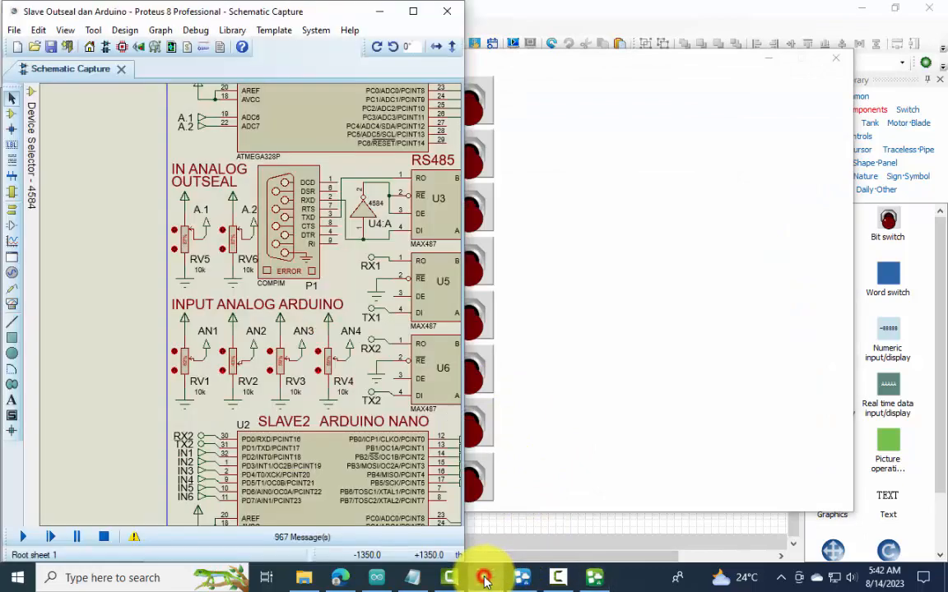
drag(502, 64, 765, 77)
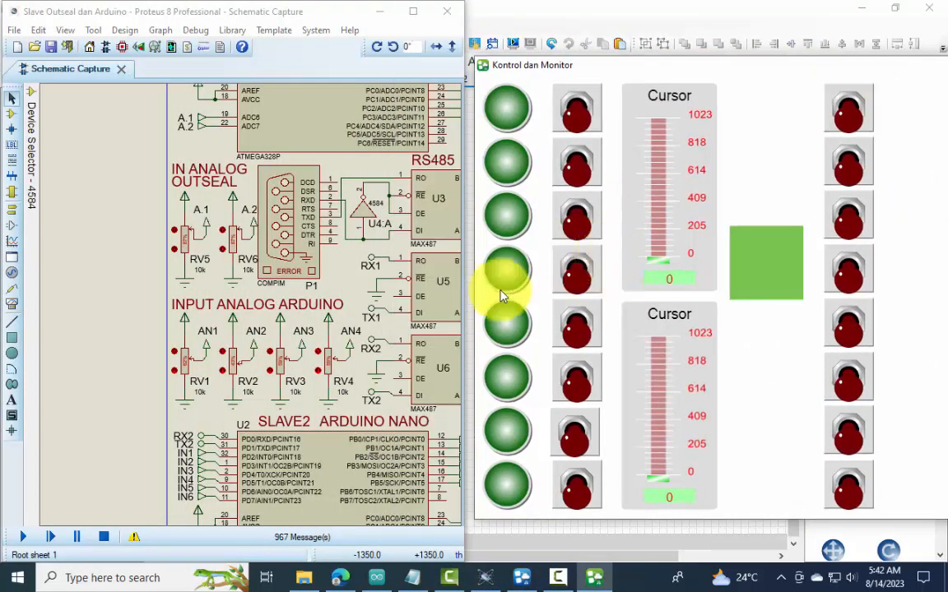
click(23, 536)
key(F8)
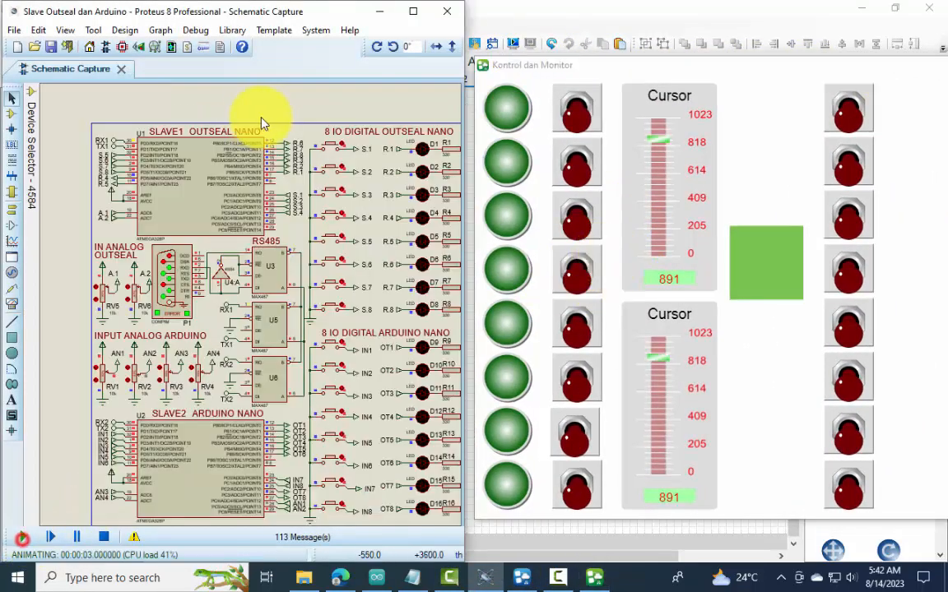
Close the eight Outseal digital input switches S.1 to S.8 in the schematic to test the HMI lamps
click(341, 146)
click(340, 169)
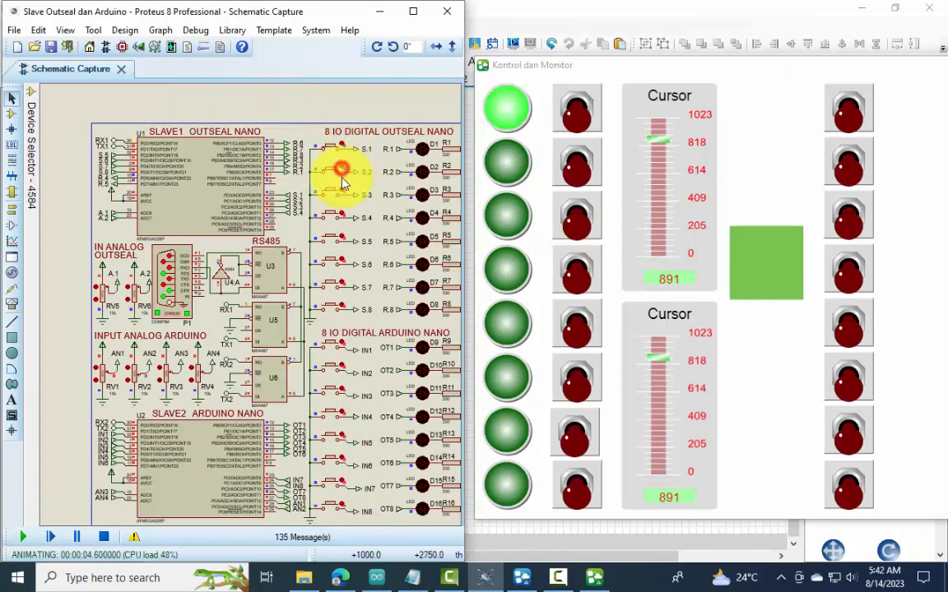
click(341, 189)
click(342, 216)
click(339, 239)
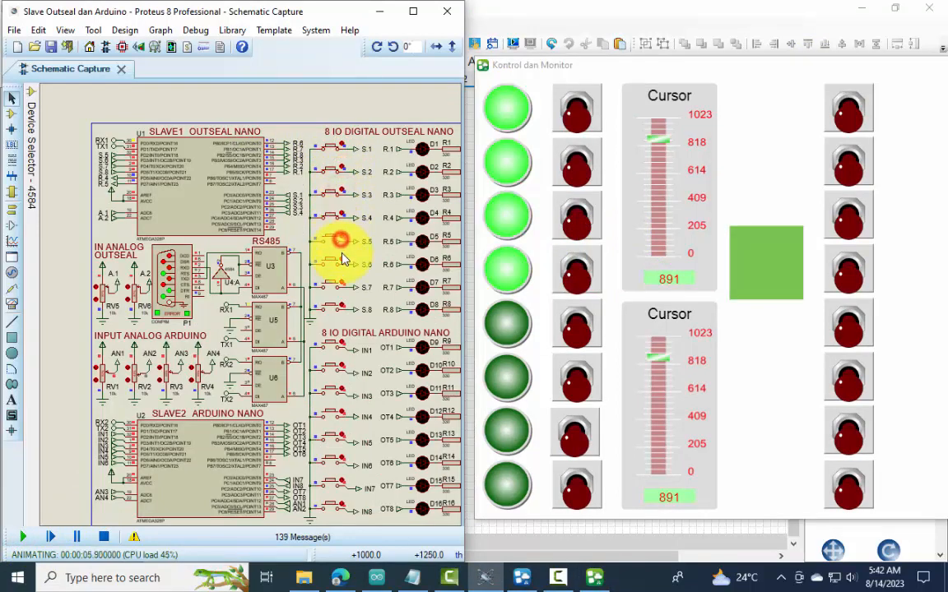
click(342, 264)
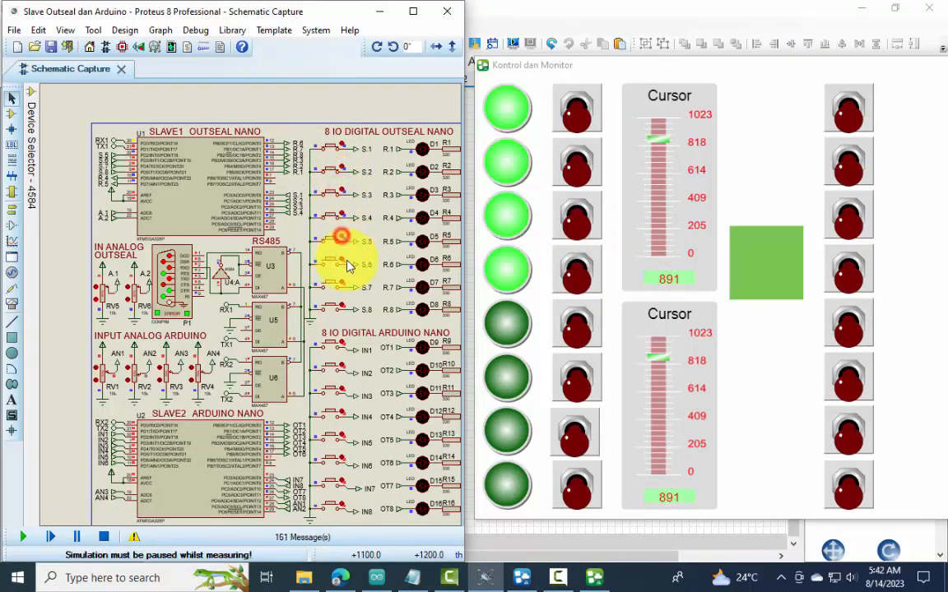
click(340, 286)
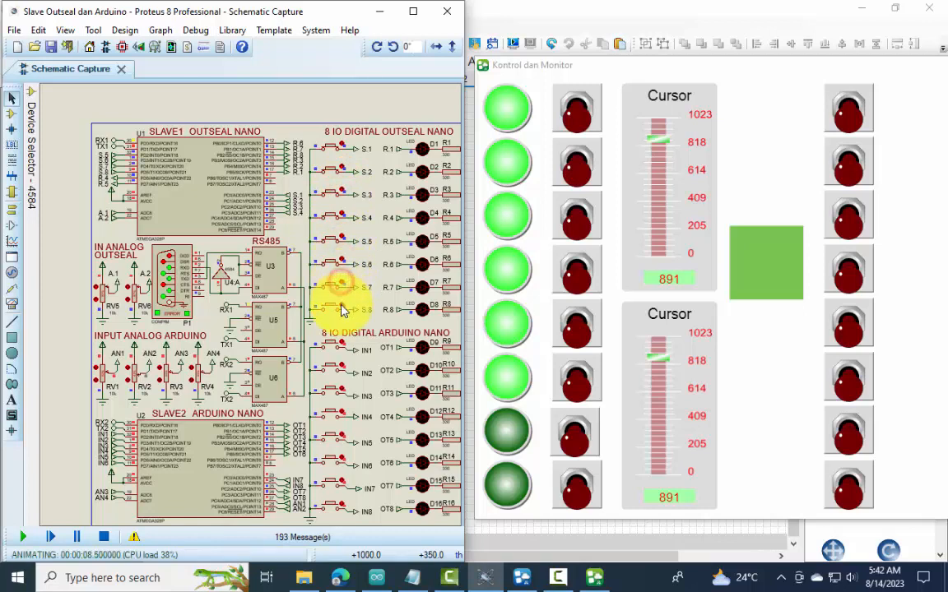
click(340, 308)
Turn on the eight Outseal output switches in the HMI and set potentiometers RV5 and RV6 to gauge values of about 686
click(576, 117)
click(576, 177)
click(576, 232)
click(581, 277)
click(581, 333)
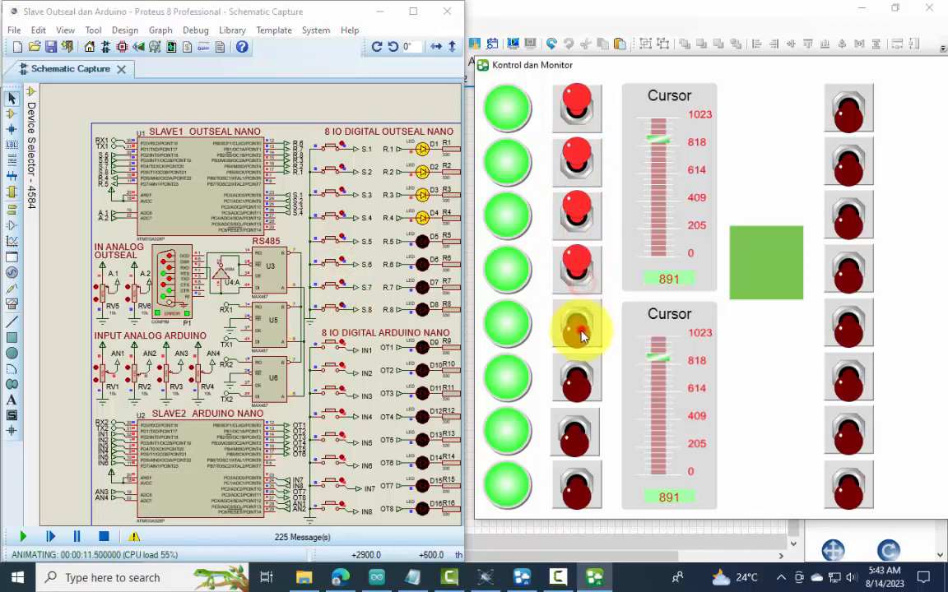
click(575, 429)
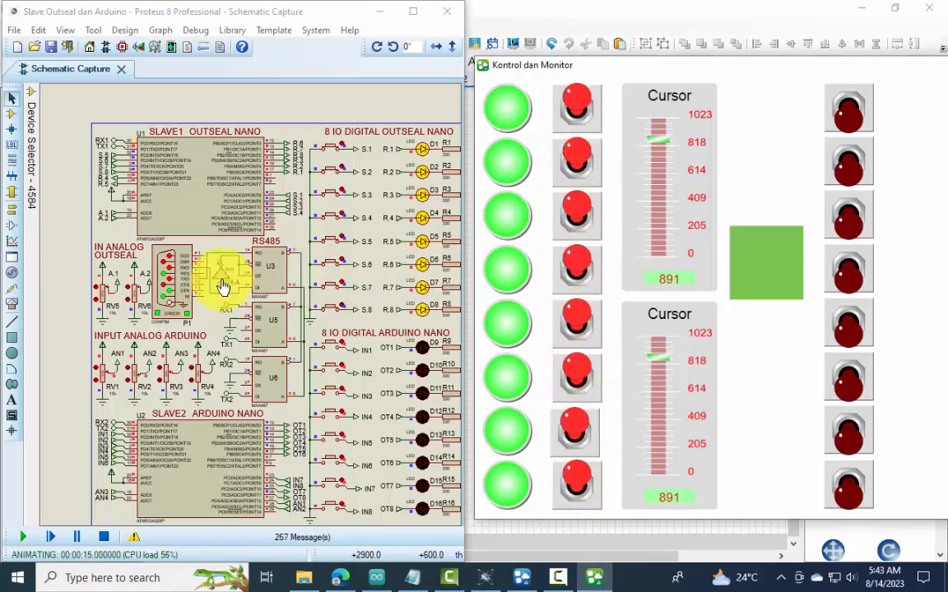
drag(102, 303, 139, 306)
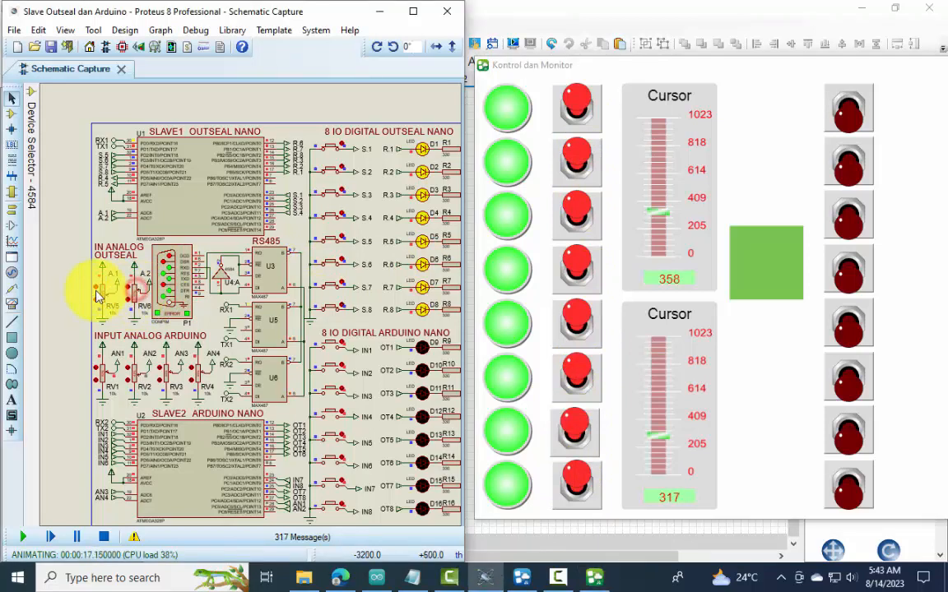
click(102, 290)
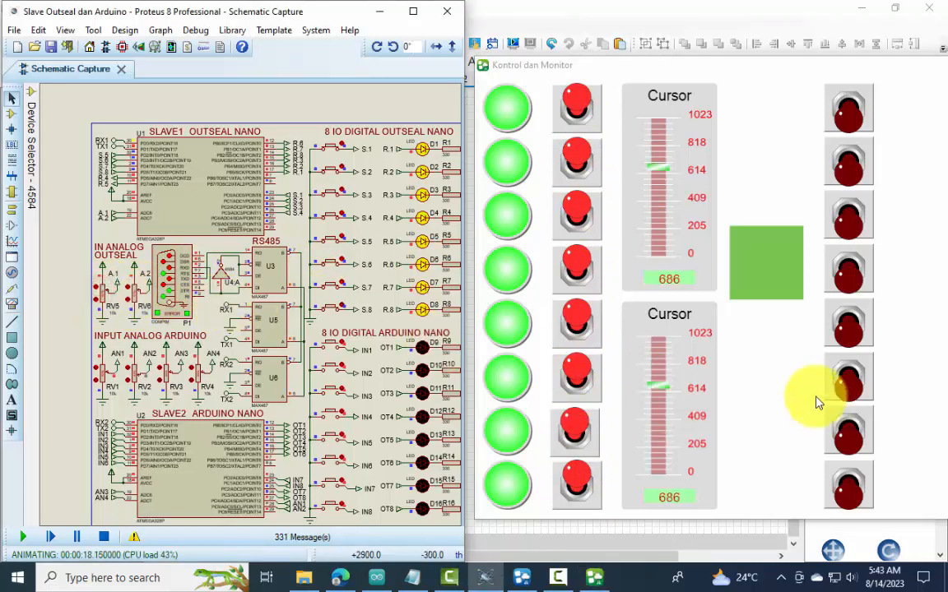
Turn on all eight Arduino output switches in the HMI to light LEDs D9 to D16 in the schematic
click(848, 108)
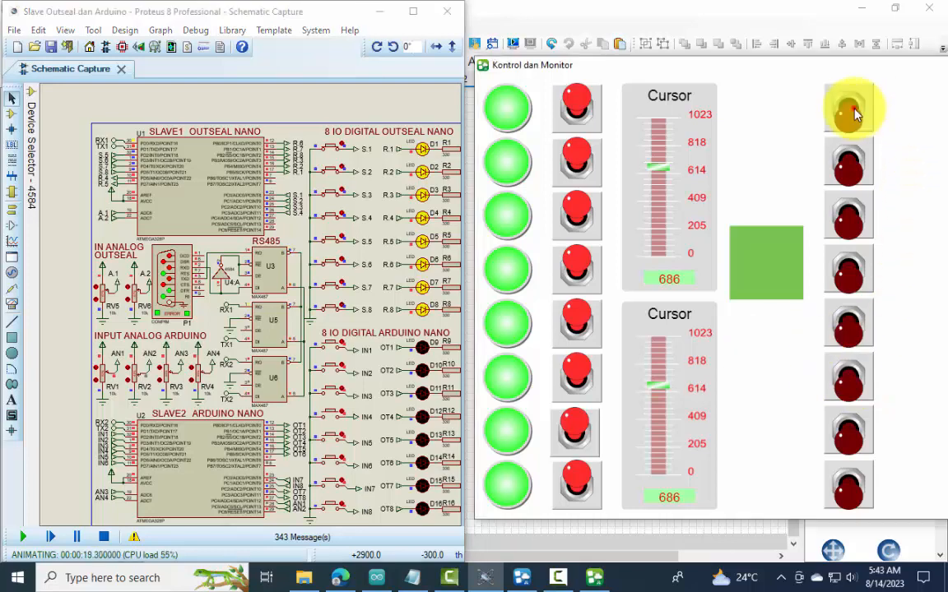
click(847, 160)
click(851, 220)
click(849, 270)
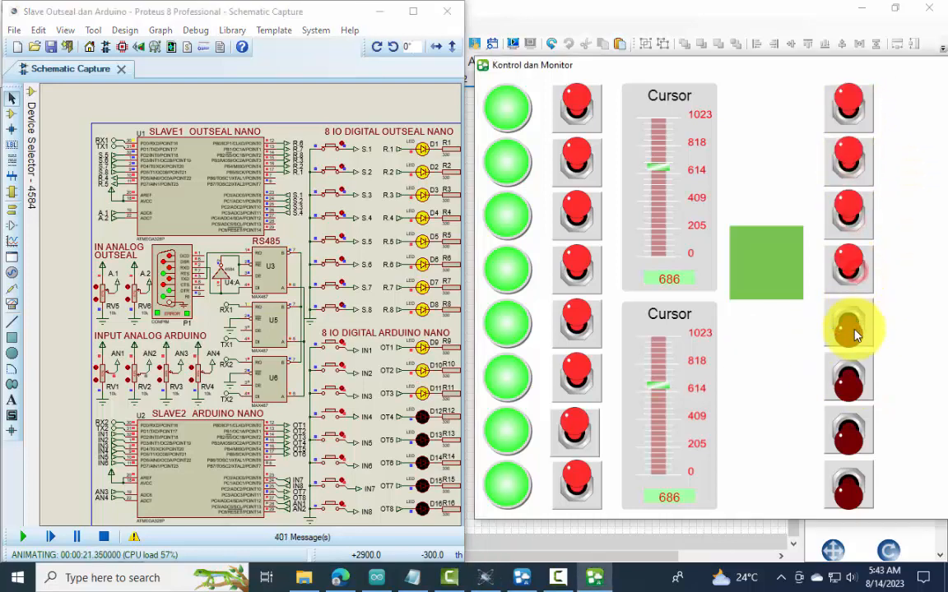
click(849, 323)
click(849, 379)
click(850, 427)
click(850, 493)
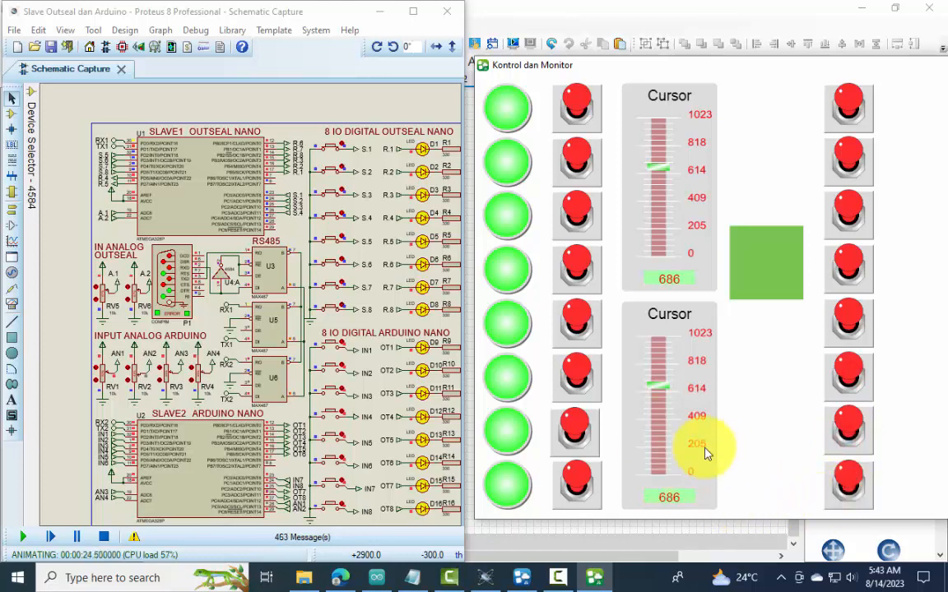
Jump to Display_1 in the running HMI and close the Arduino digital input switches IN1 to IN8 in the schematic
click(767, 264)
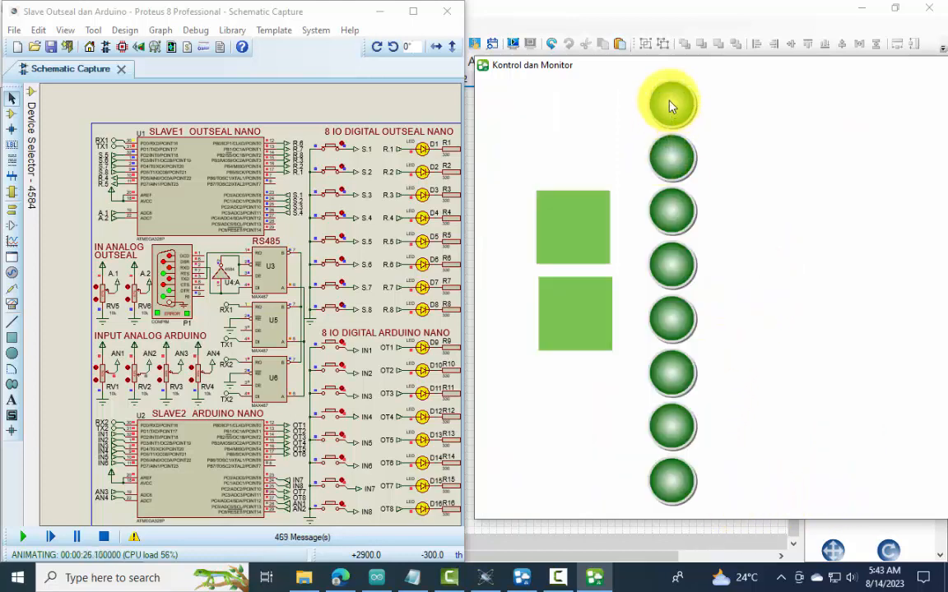
click(343, 347)
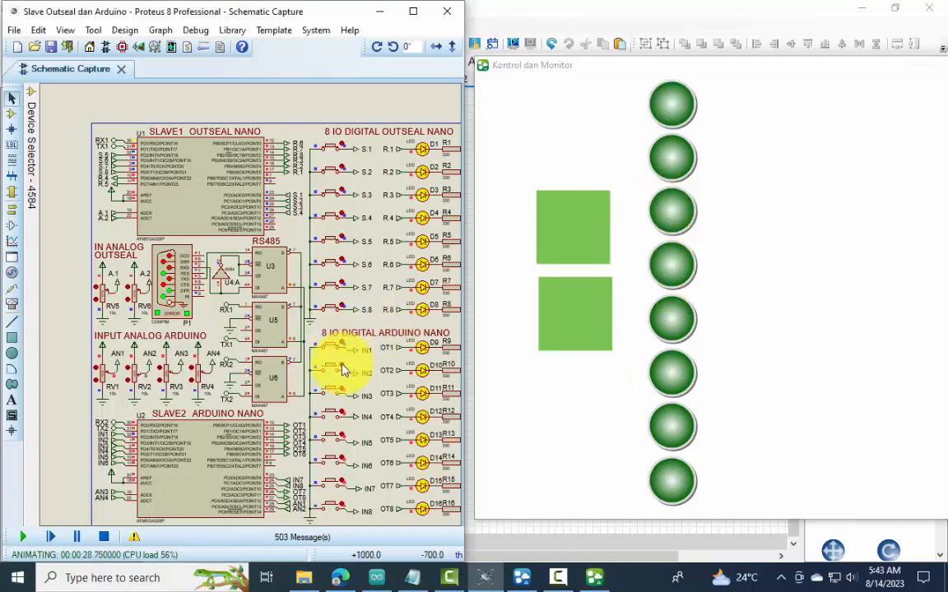
click(342, 388)
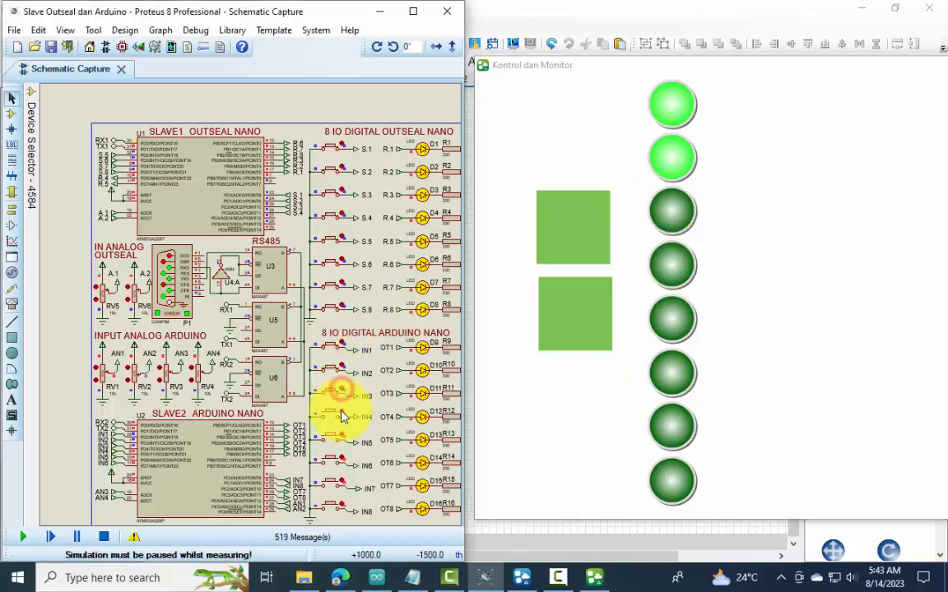
click(341, 413)
click(342, 459)
click(342, 482)
click(343, 506)
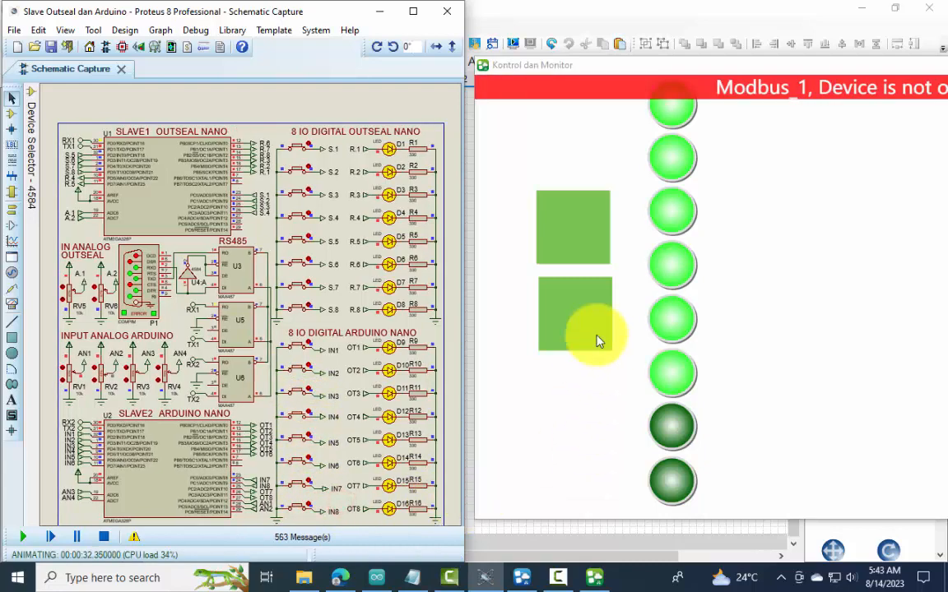
Jump to Display_2 in the running HMI and vary potentiometers RV1 to RV4 up to 1023 and down to 0
click(580, 219)
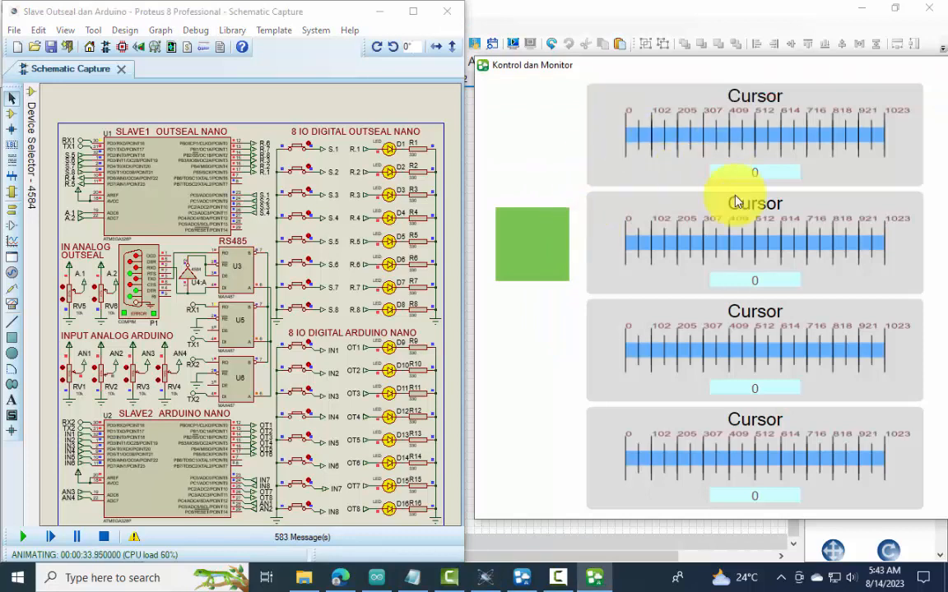
click(71, 383)
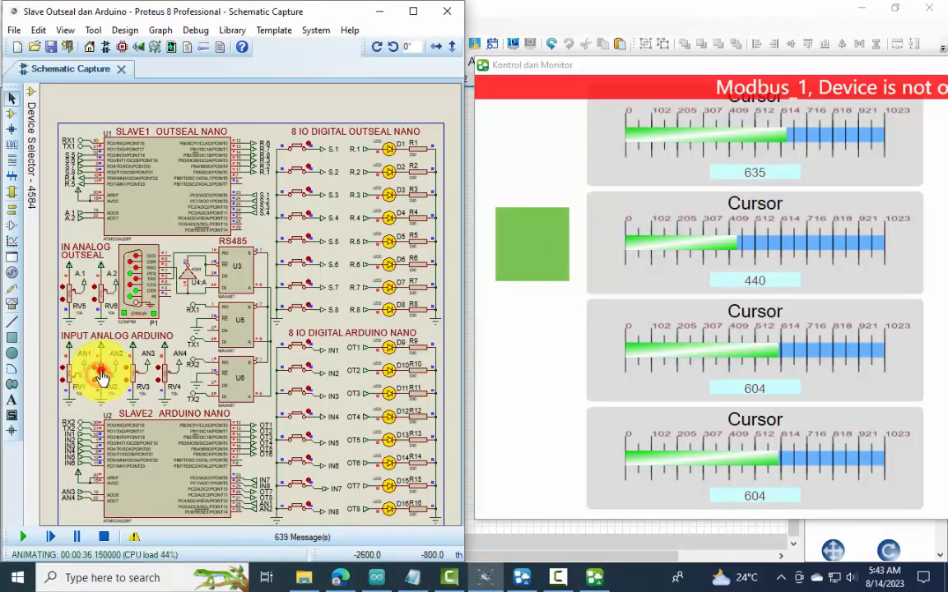
drag(136, 374, 136, 367)
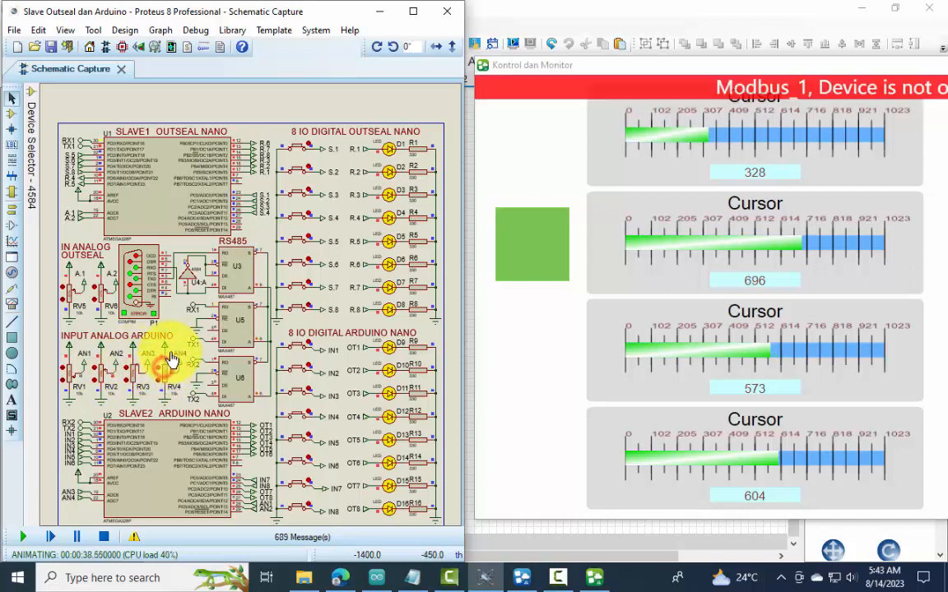
click(72, 376)
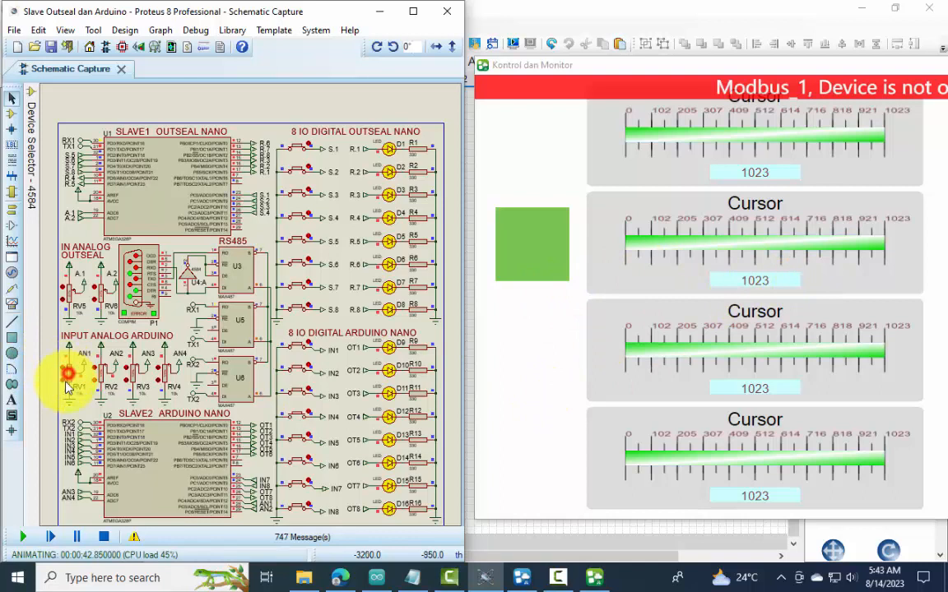
drag(99, 375, 163, 390)
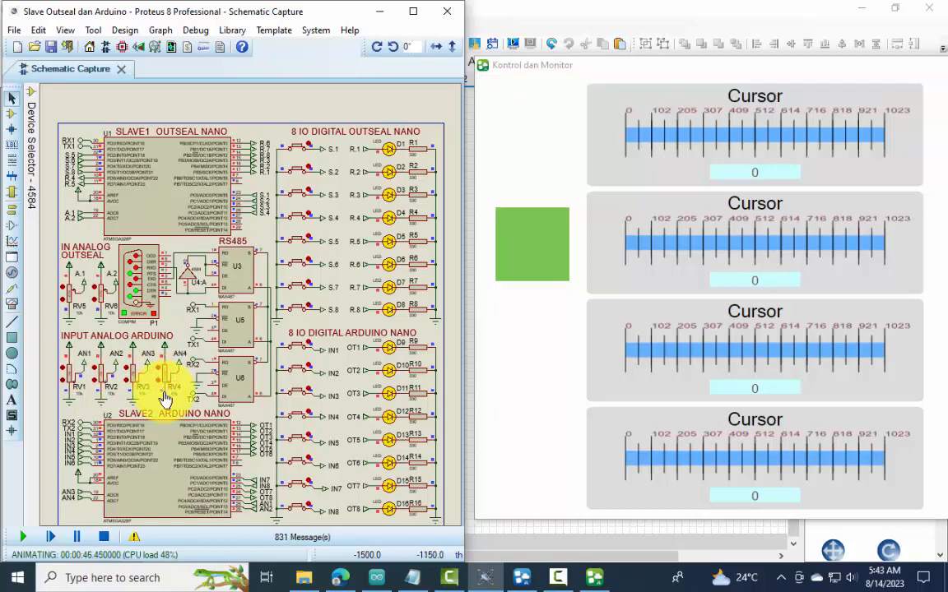
Raise the Arduino potentiometers RV1 to RV4 to gauge values of about 788, 625, 676 and 819
click(132, 379)
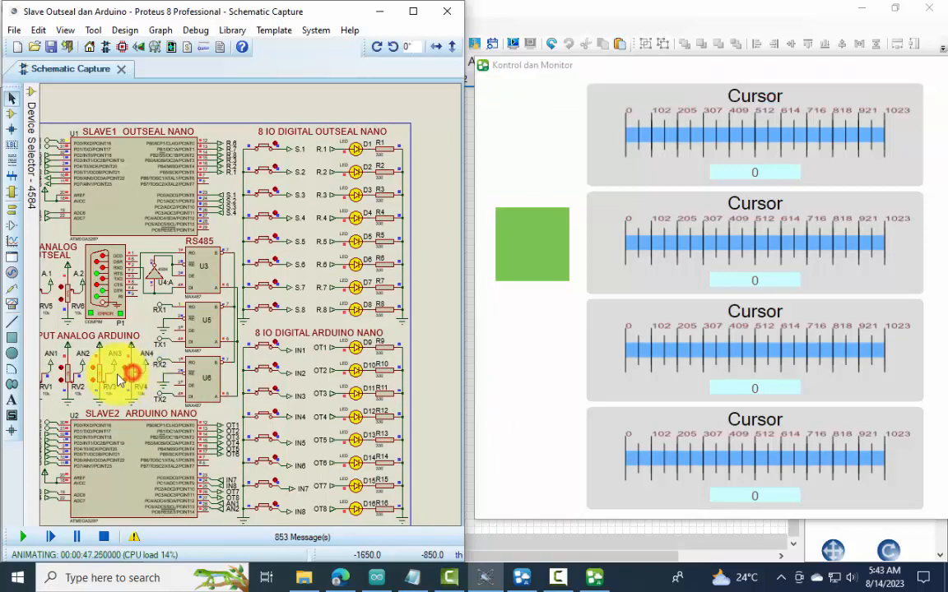
click(66, 375)
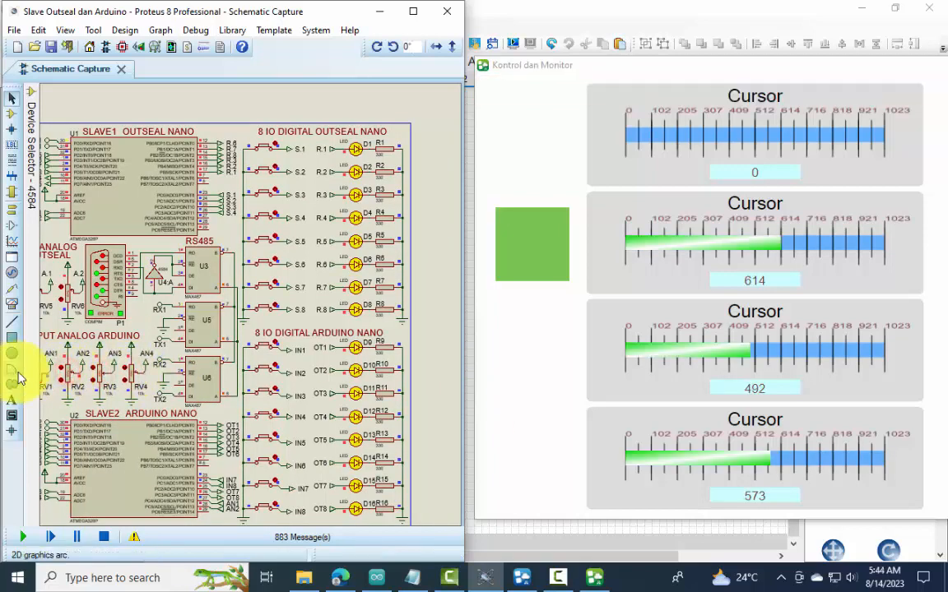
scroll(154, 345, down, 1)
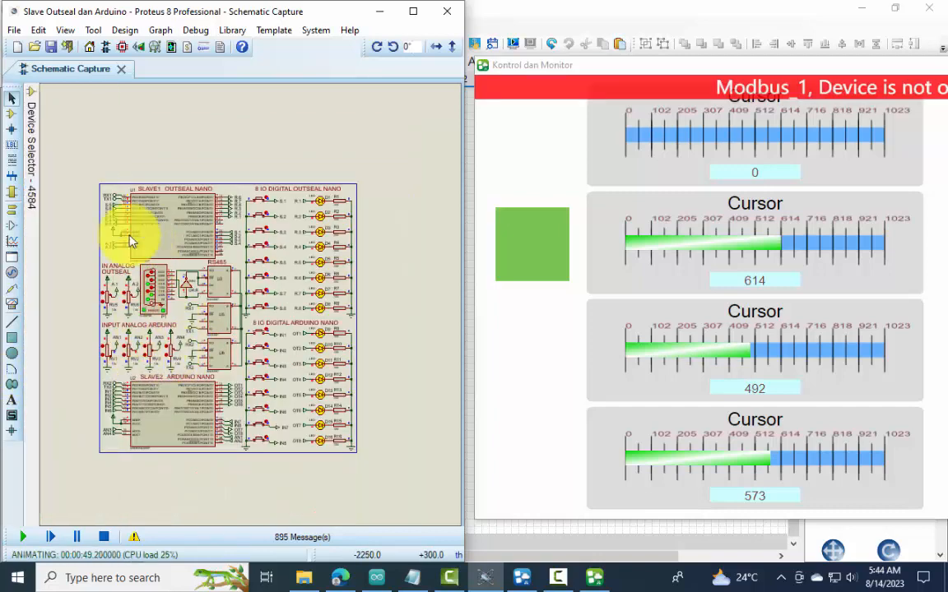
scroll(107, 329, up, 2)
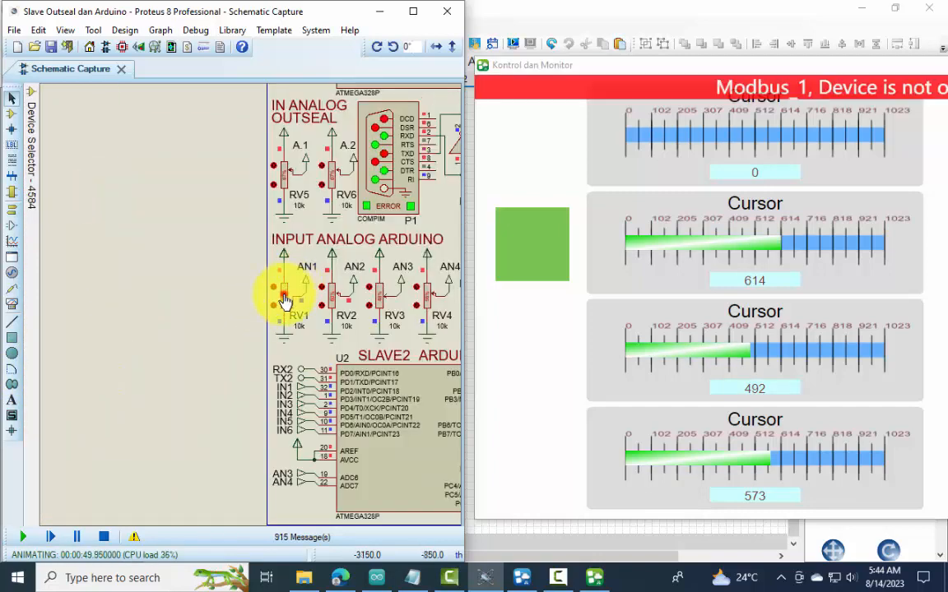
click(284, 296)
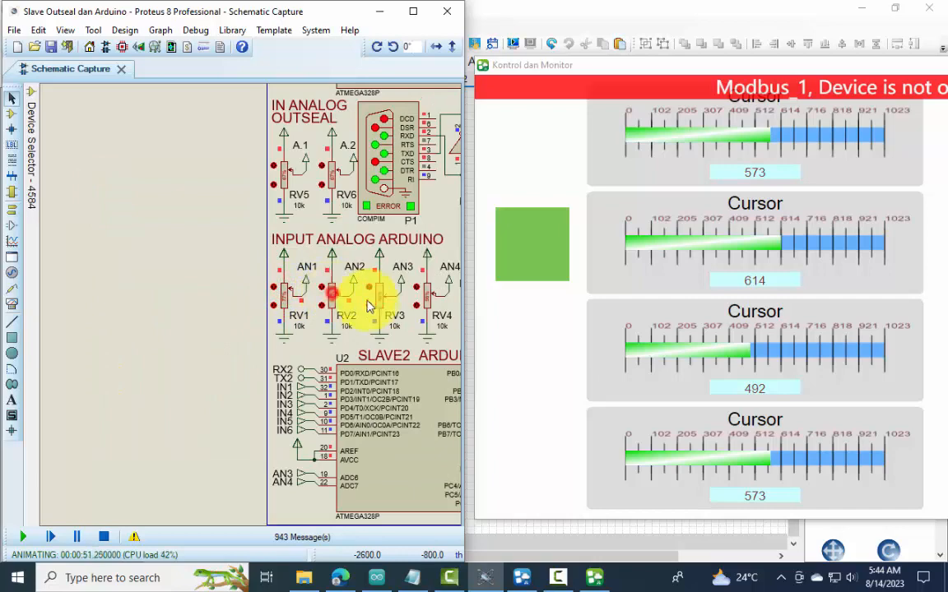
click(428, 292)
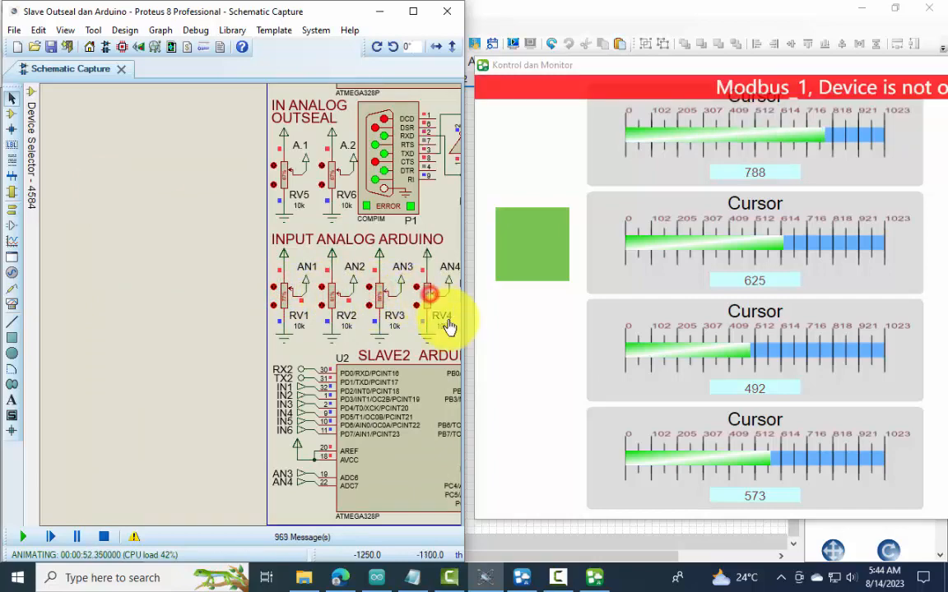
click(426, 288)
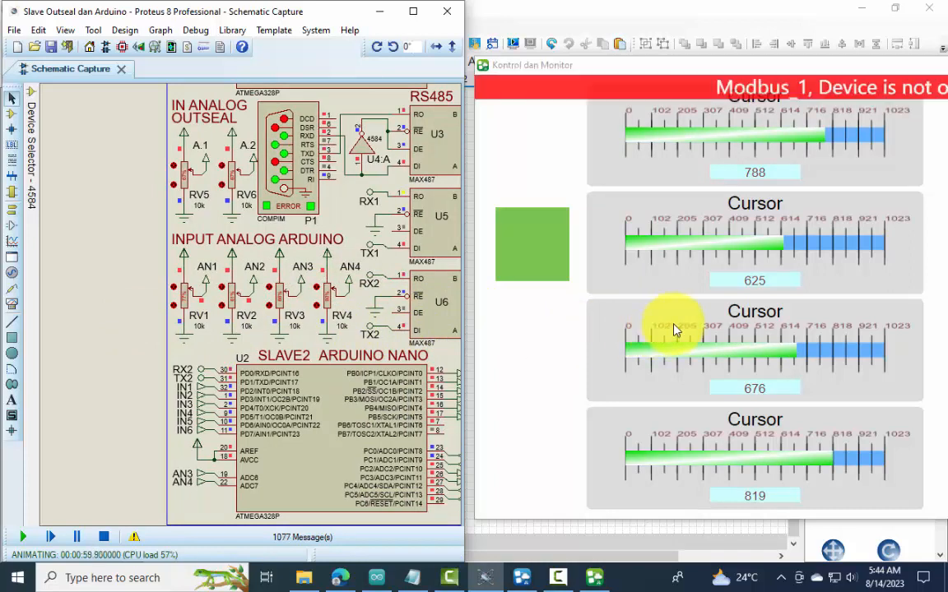
Stop the Proteus simulation and open the aplikasi_tanpa_script project from the Simulasi IO folder in Haiwell Cloud Scada
click(103, 543)
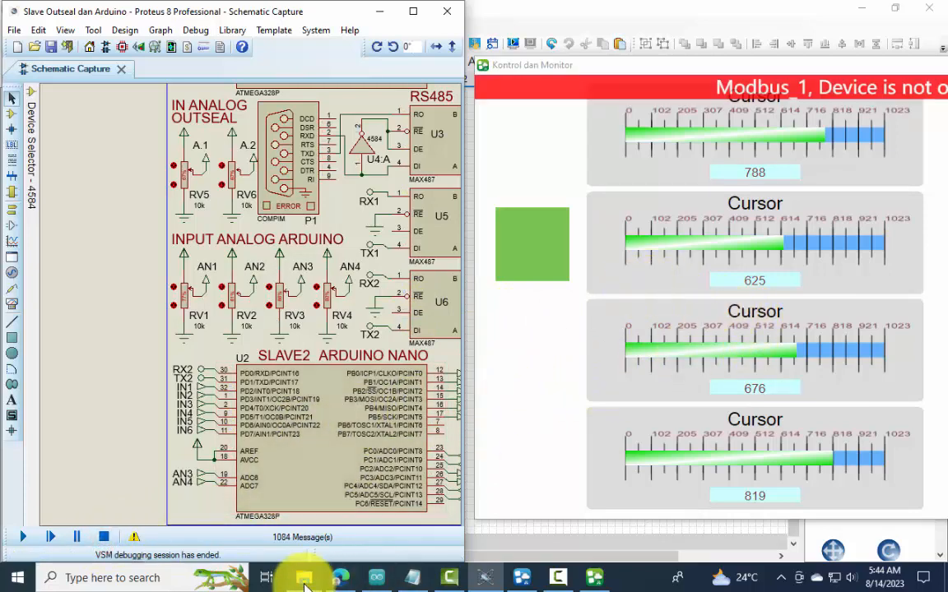
mouse_move(304, 583)
click(304, 538)
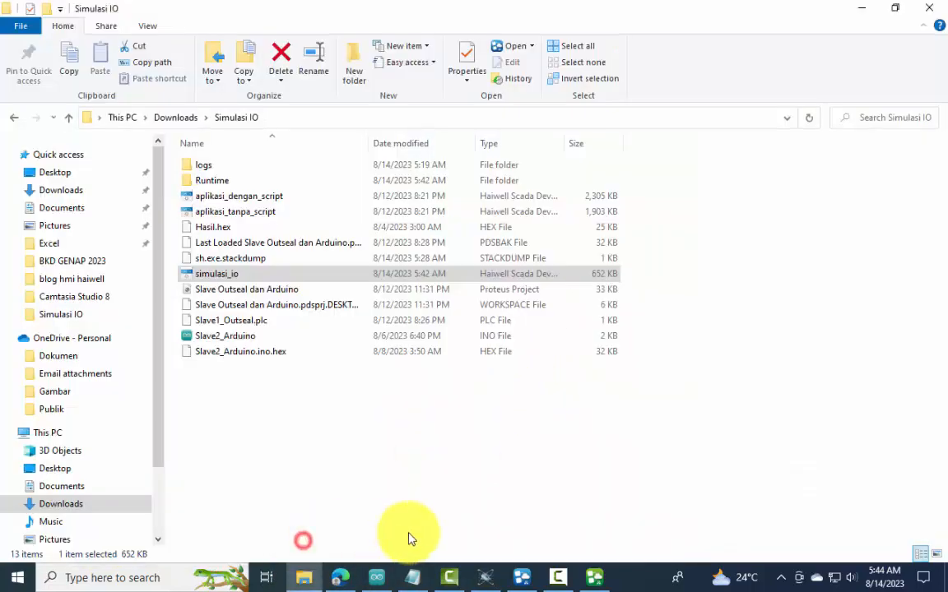
double_click(239, 216)
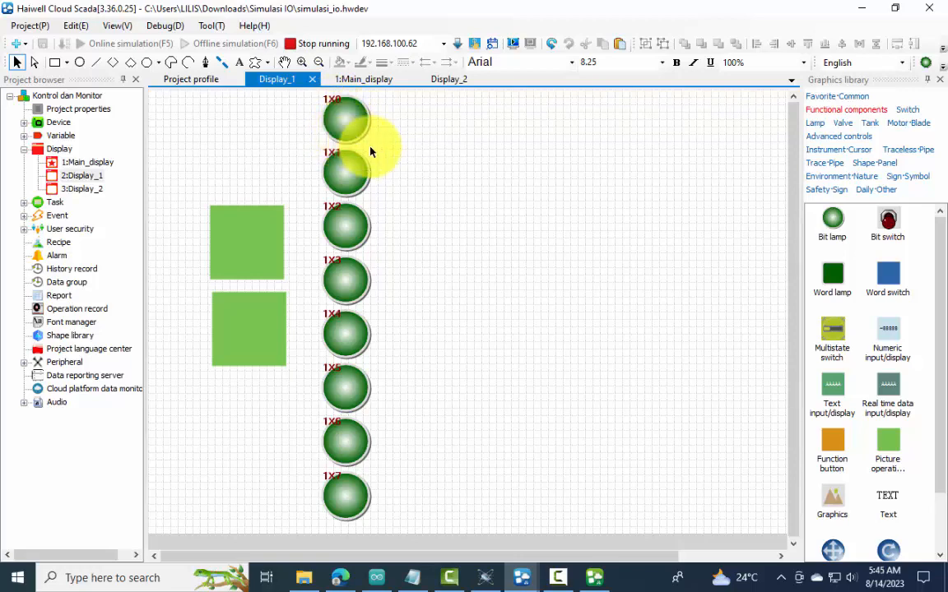
Close the running Kontrol dan Monitor HMI and start the online simulation of the aplikasi_tanpa_script project
click(593, 579)
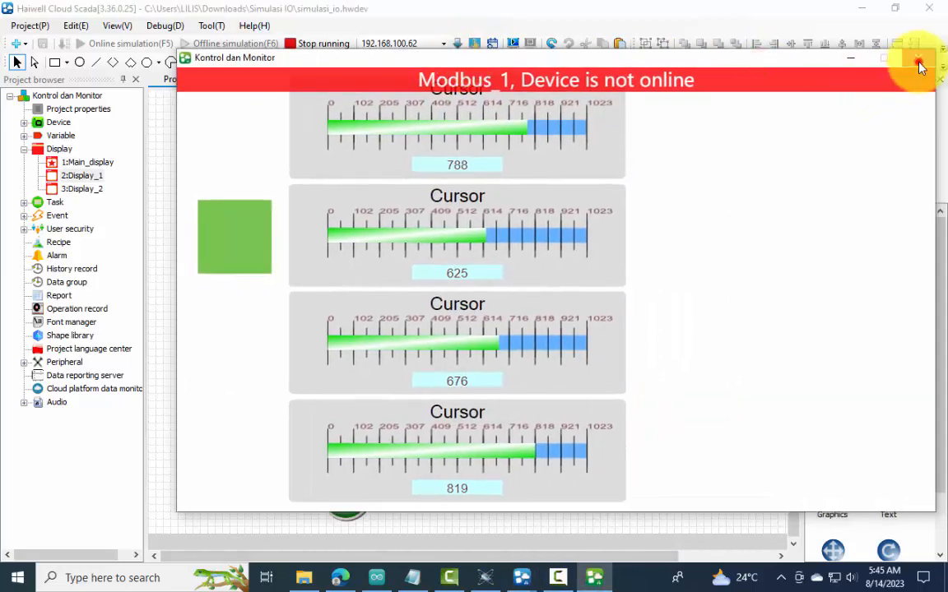
click(917, 61)
mouse_move(533, 580)
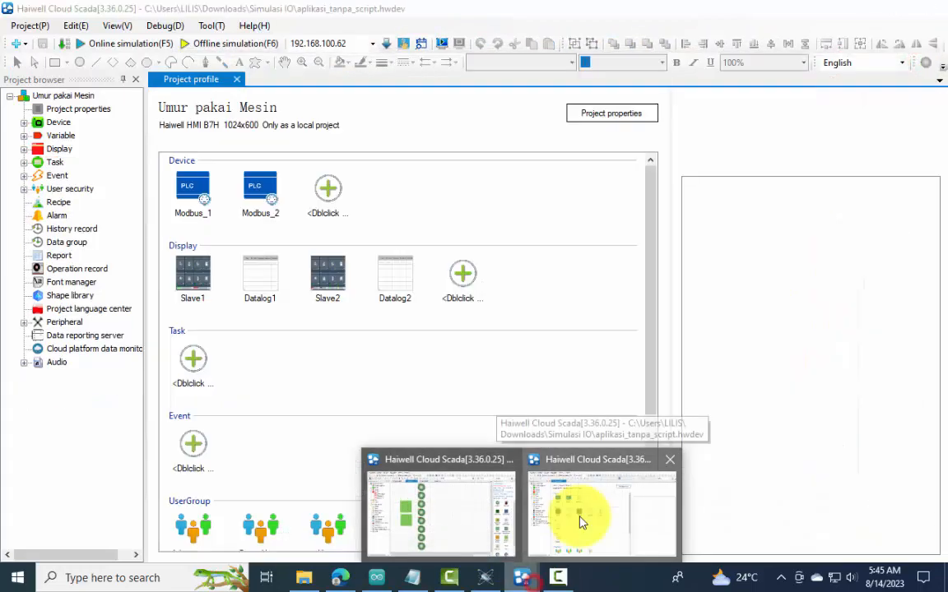
click(585, 514)
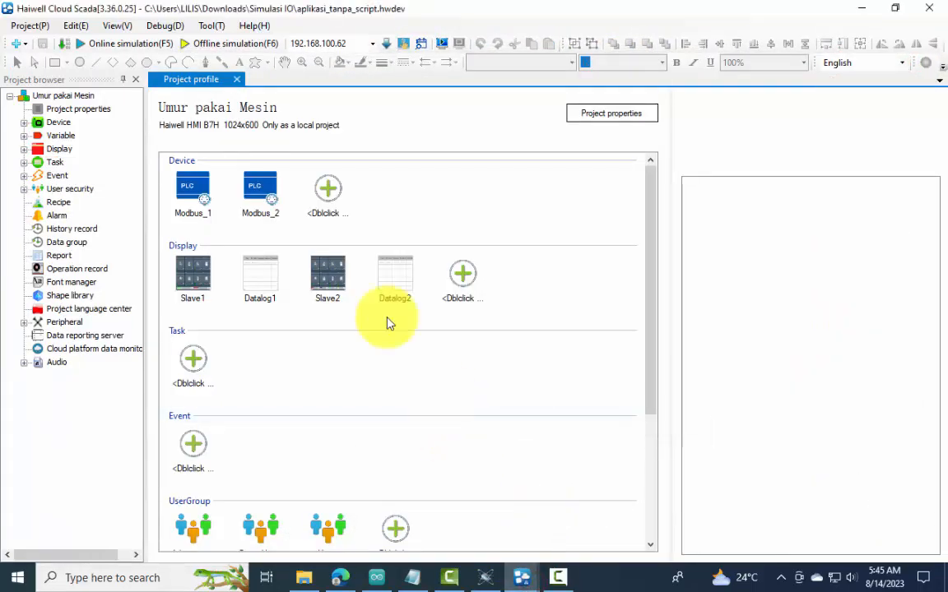
click(80, 46)
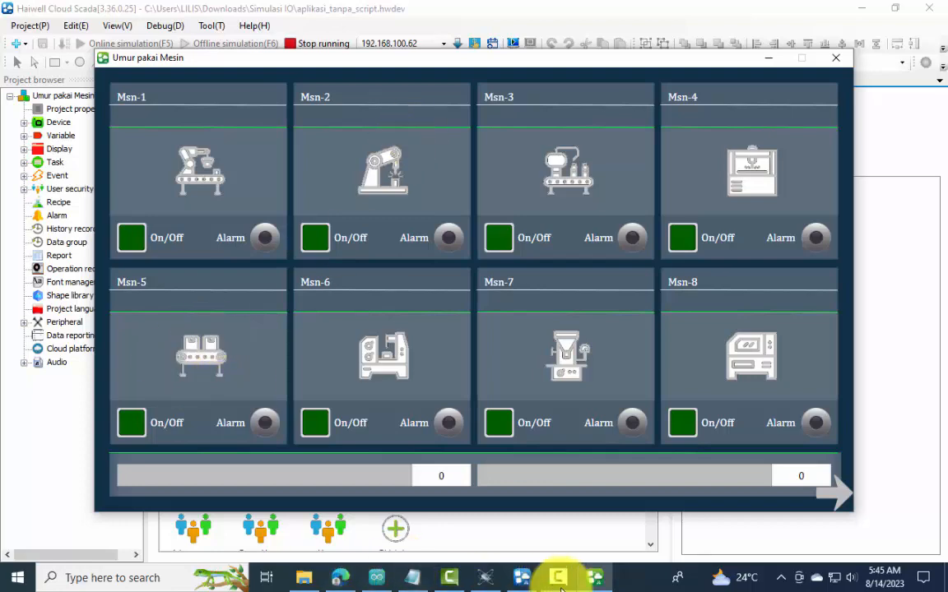
Switch to Proteus, start the Outseal and Arduino simulation, and reposition the Umur pakai Mesin HMI window so its full machine page shows
click(485, 578)
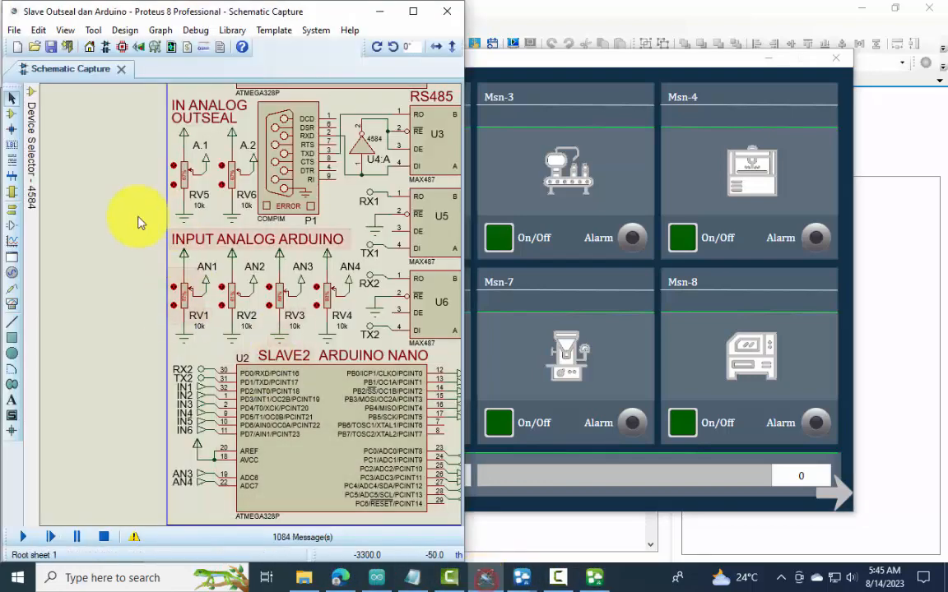
scroll(370, 152, down, 1)
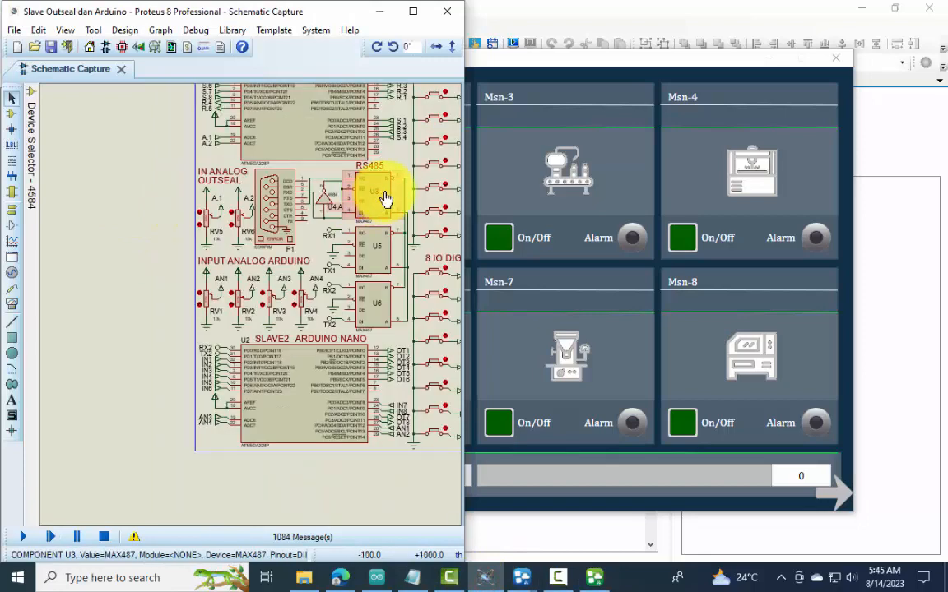
scroll(255, 306, up, 1)
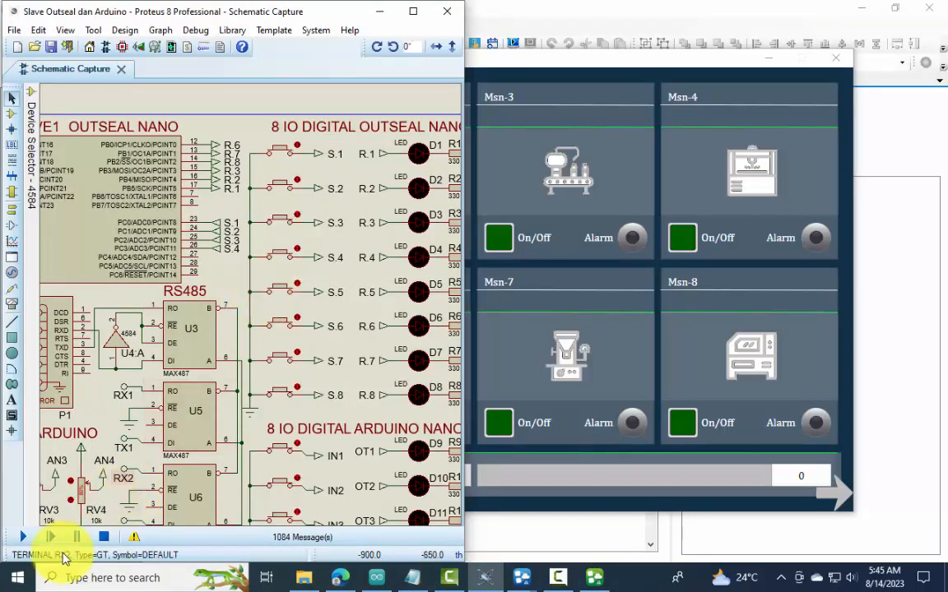
click(23, 539)
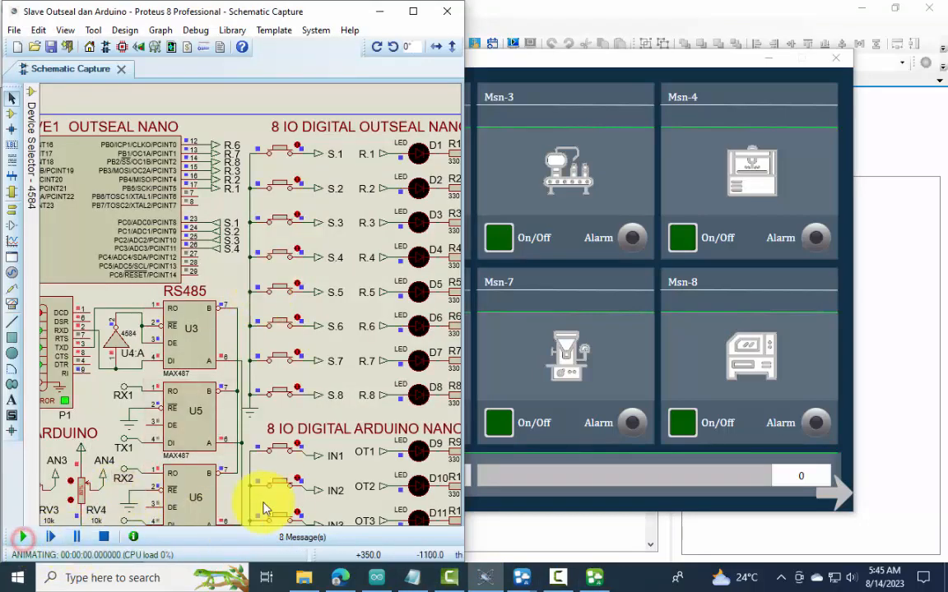
click(581, 59)
drag(417, 70, 750, 67)
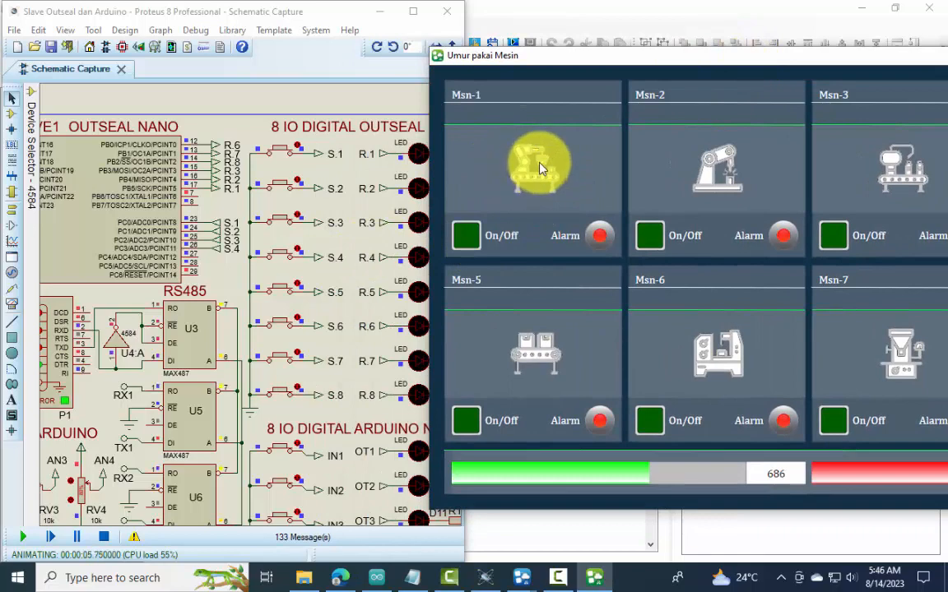
drag(643, 77, 387, 209)
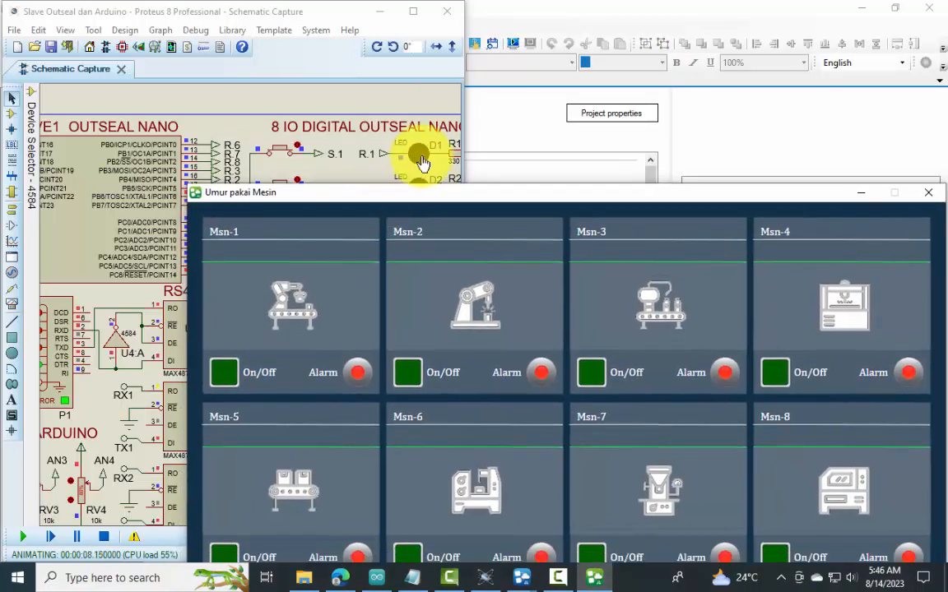
drag(326, 195, 244, 72)
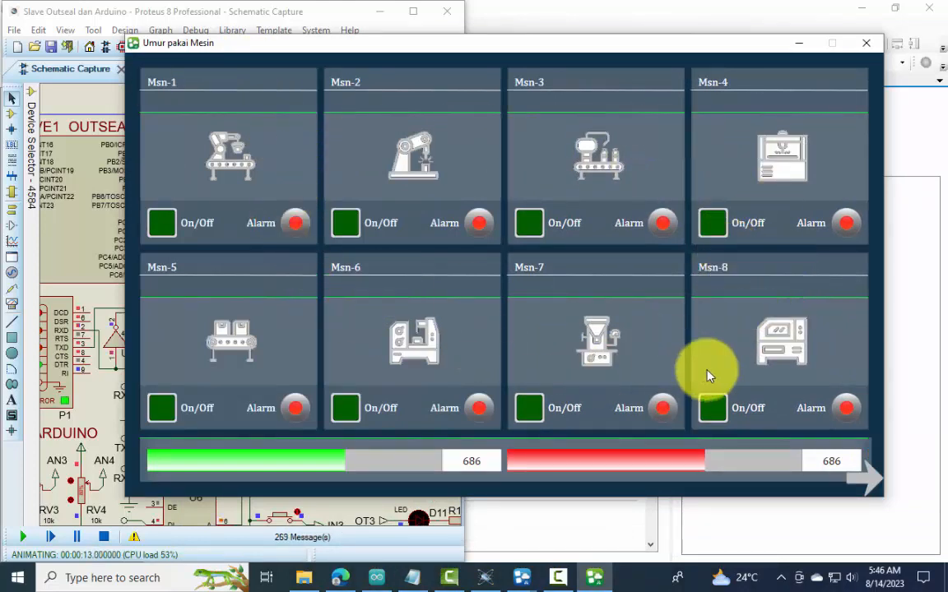
Browse the running HMI's Msn-9 to Msn-16 page and data log page, and return to the Msn-1 to Msn-8 page
click(870, 486)
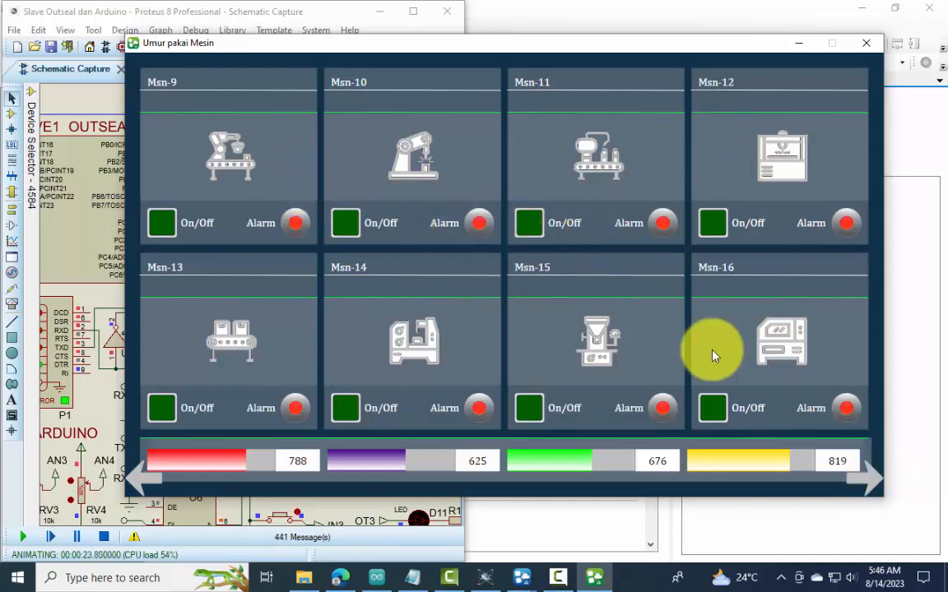
click(874, 482)
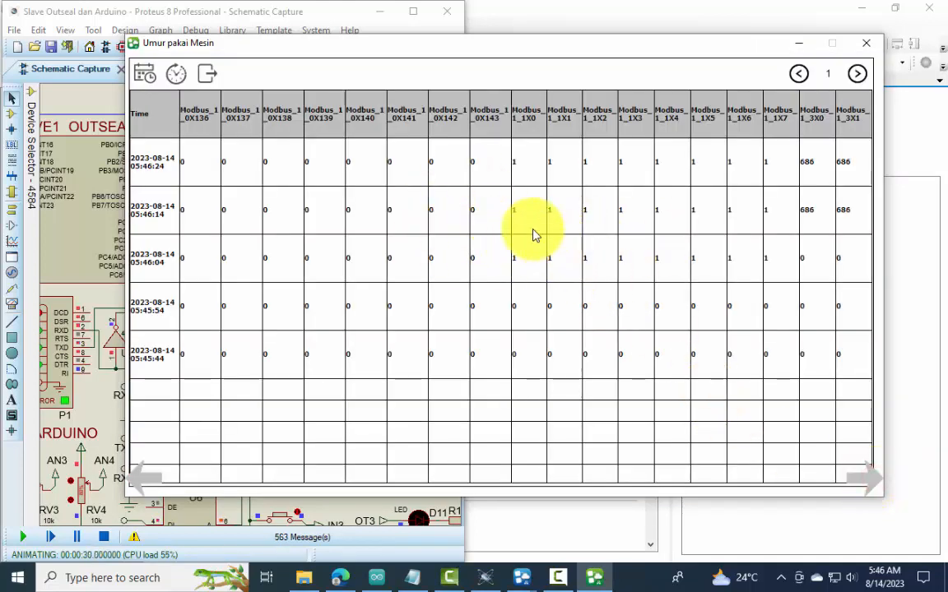
click(868, 484)
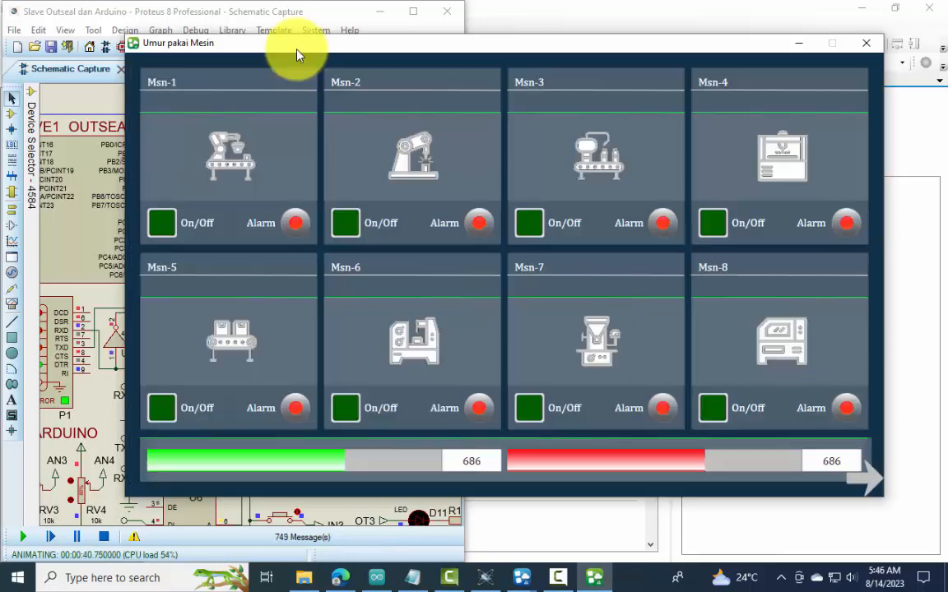
Turn on machines Msn-1 to Msn-4 in the HMI to light LEDs D1 to D4 in the schematic
drag(297, 54, 613, 81)
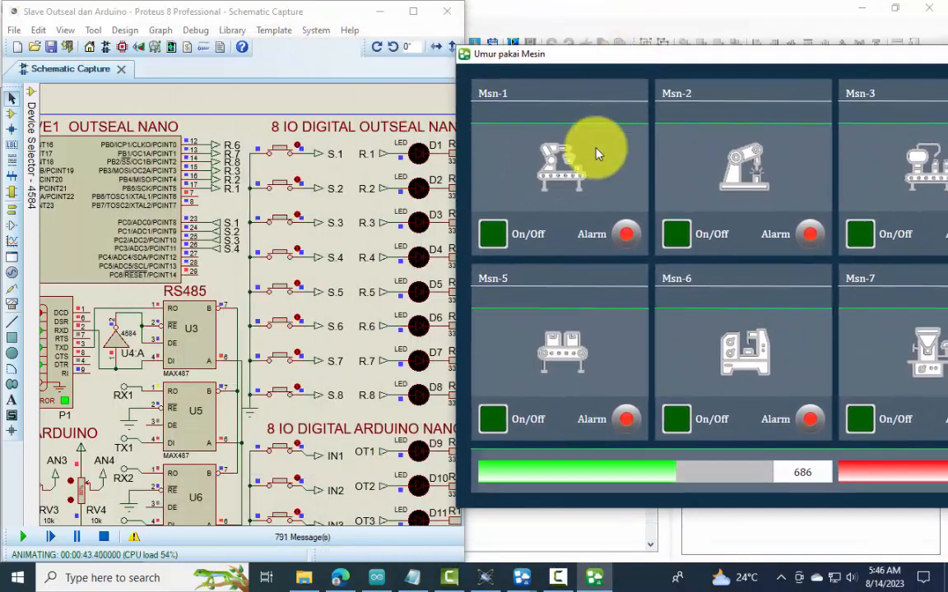
click(494, 236)
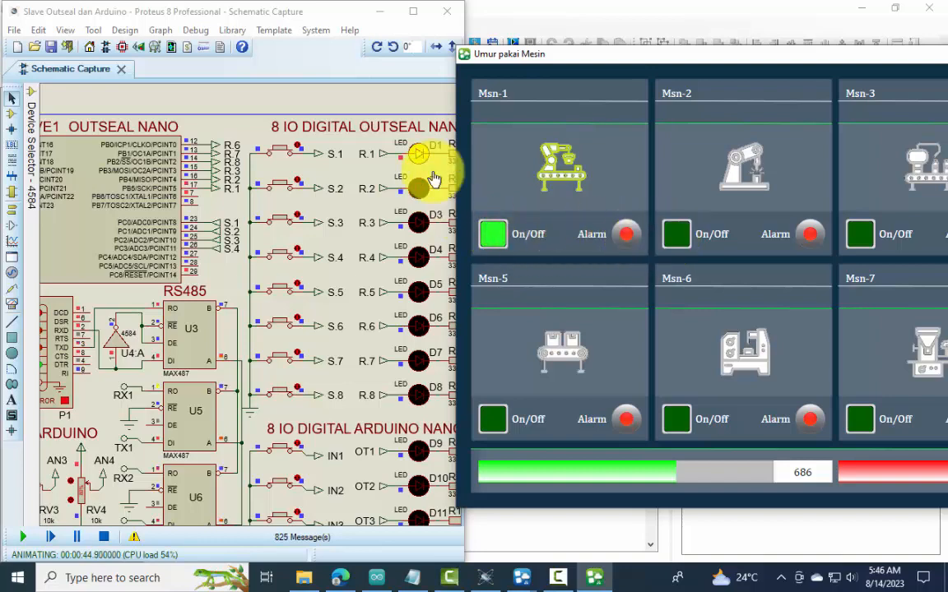
click(677, 238)
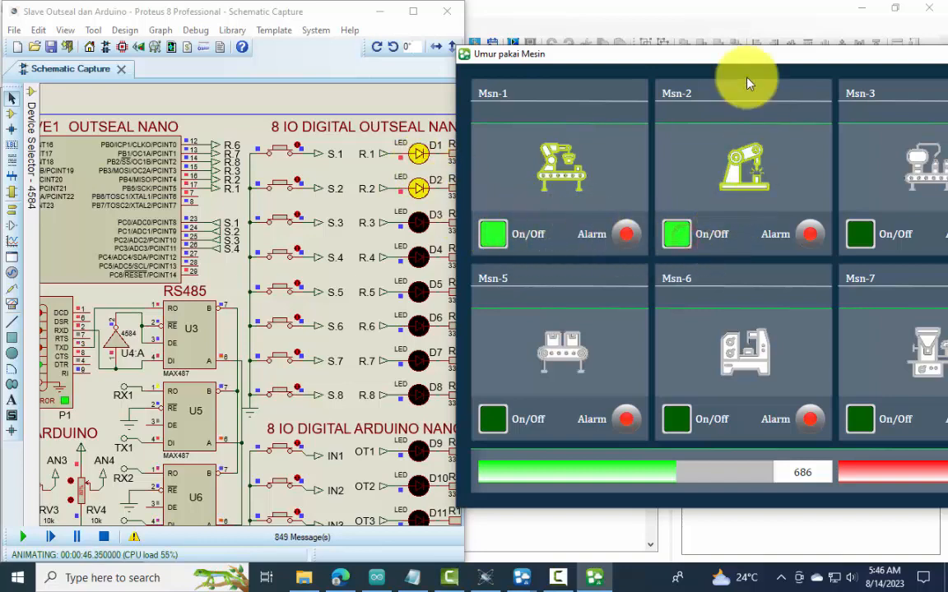
drag(743, 62, 461, 240)
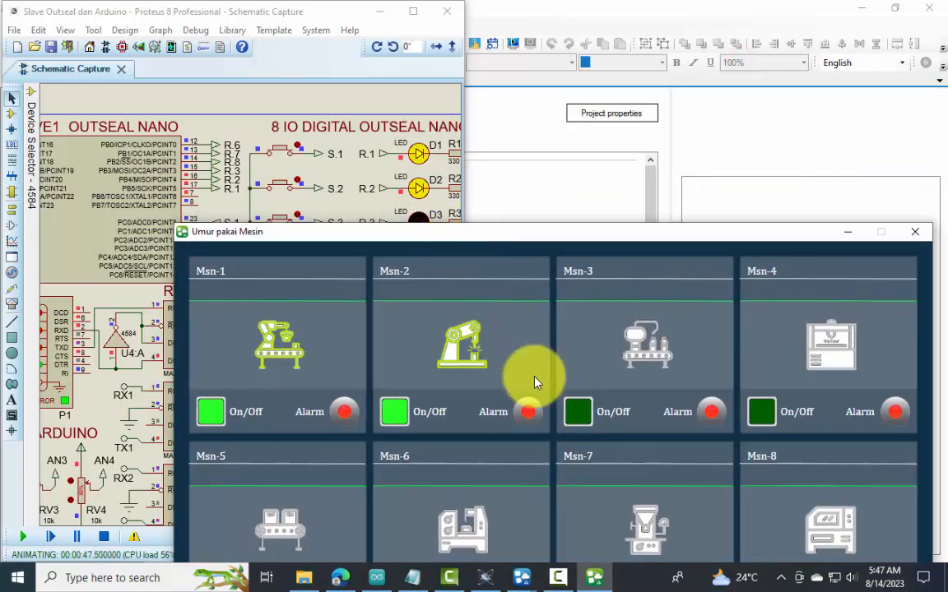
click(578, 416)
click(759, 410)
drag(560, 231, 855, 61)
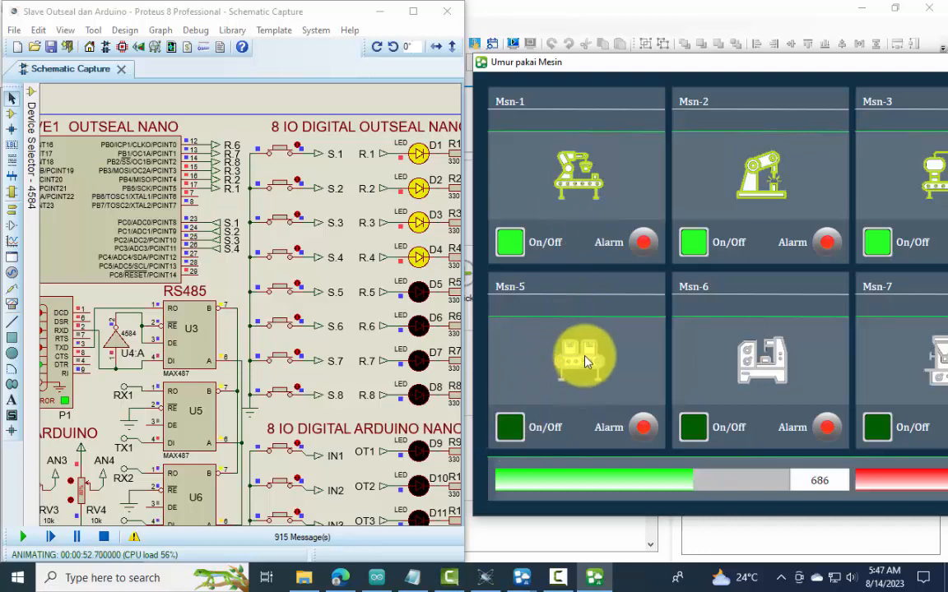
Turn on machines Msn-5 to Msn-8 in the HMI to light LEDs D5 to D8 in the schematic
click(509, 426)
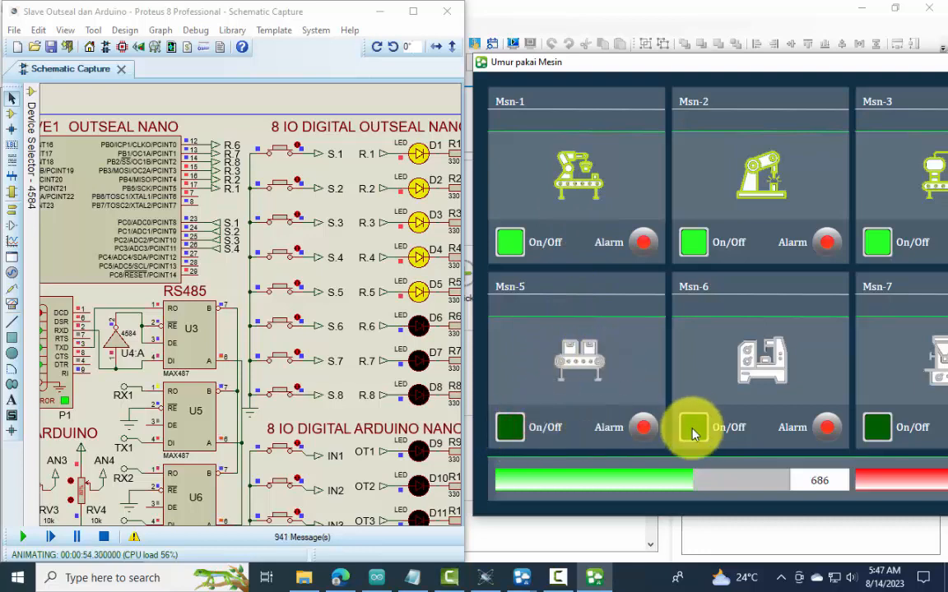
click(693, 429)
click(877, 426)
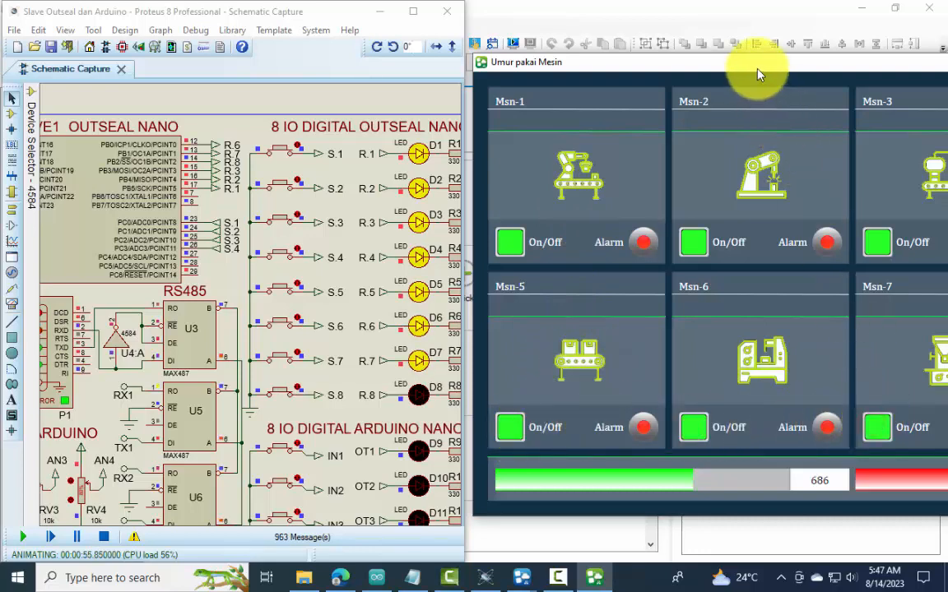
drag(757, 74, 487, 79)
click(793, 436)
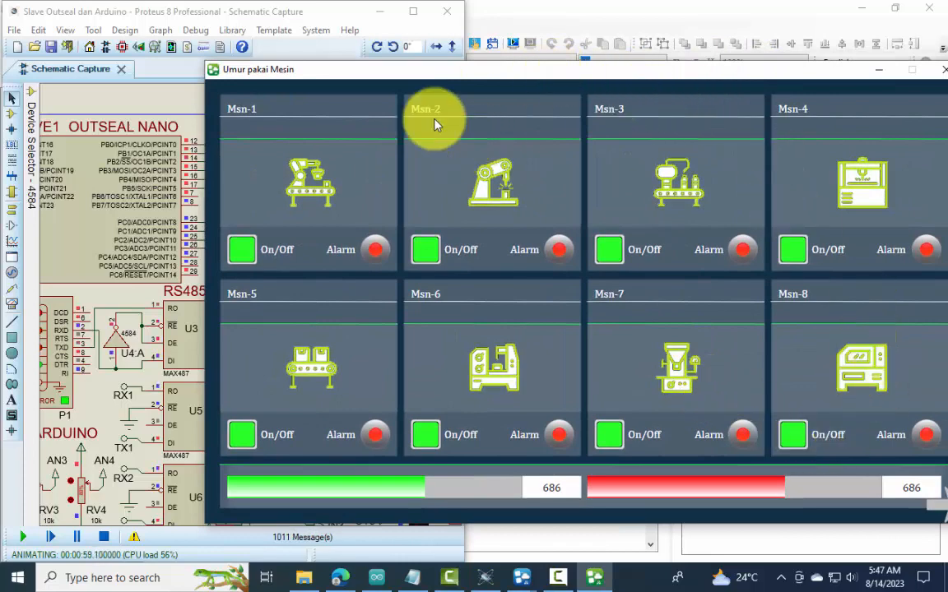
drag(395, 72, 636, 30)
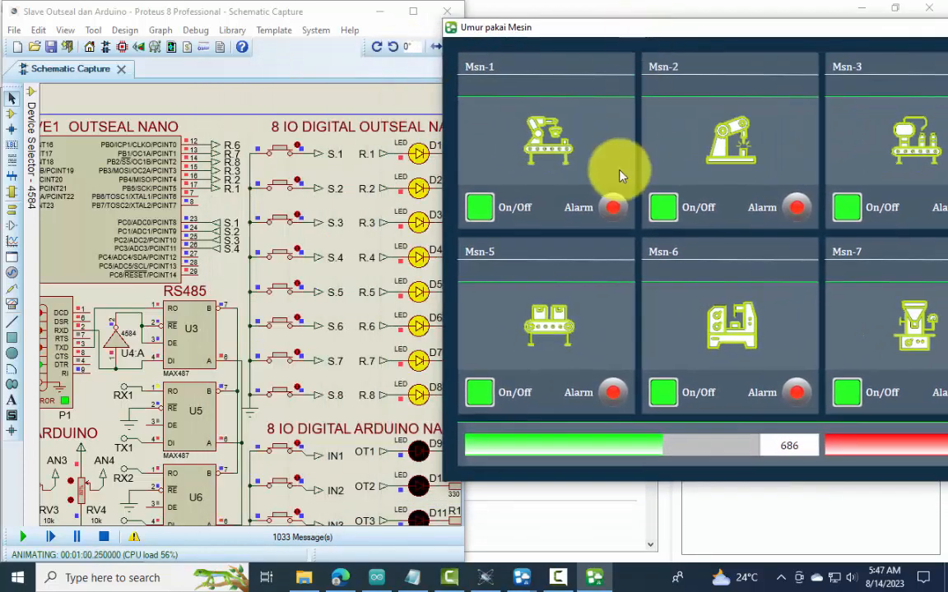
Open the Outseal input switches S.1, S.2, S.5 and S.6 in the schematic to clear those machines' alarms
click(283, 153)
click(297, 182)
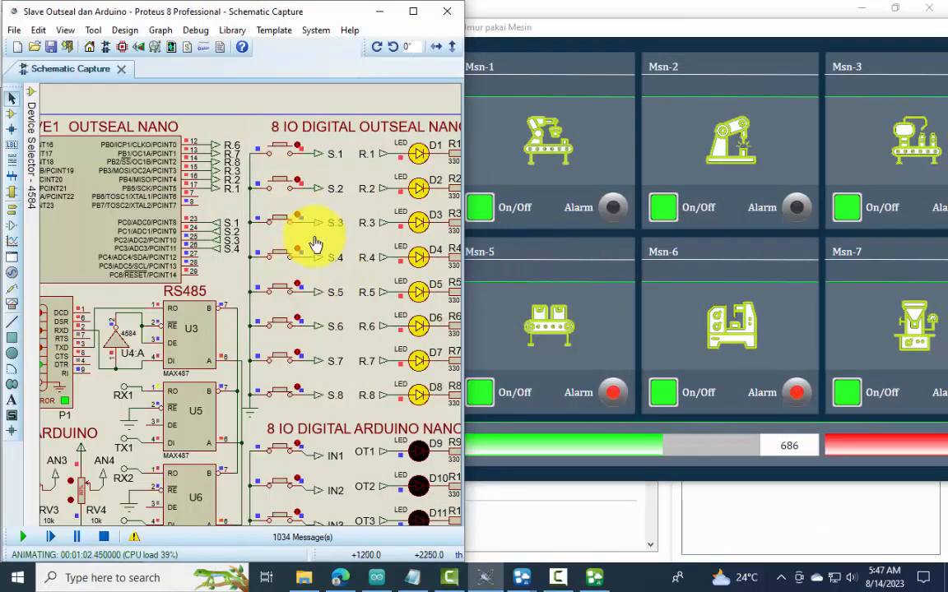
drag(299, 287, 469, 372)
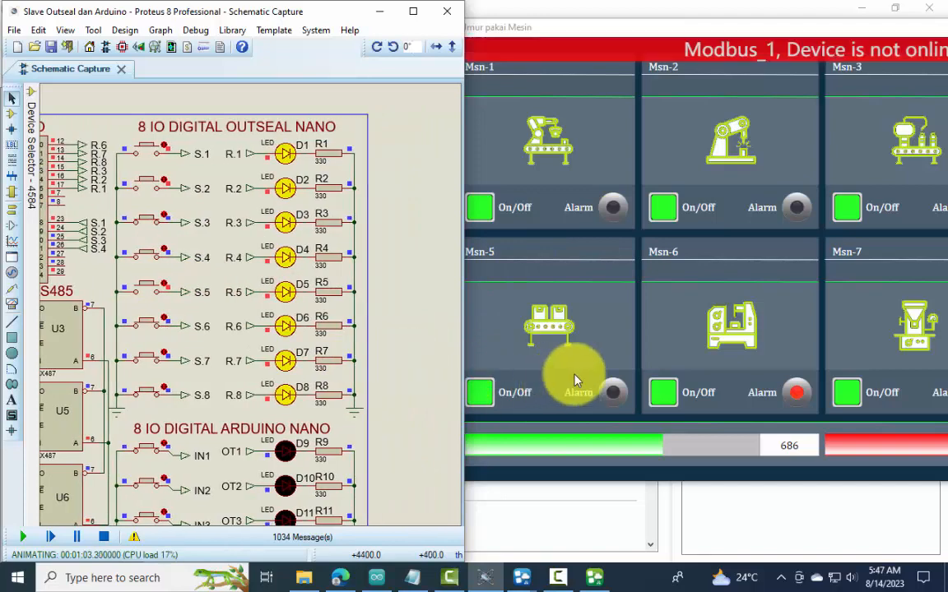
drag(163, 326, 445, 371)
Arrange the HMI and Proteus windows side by side with the Outseal input switches enlarged in the schematic
click(147, 31)
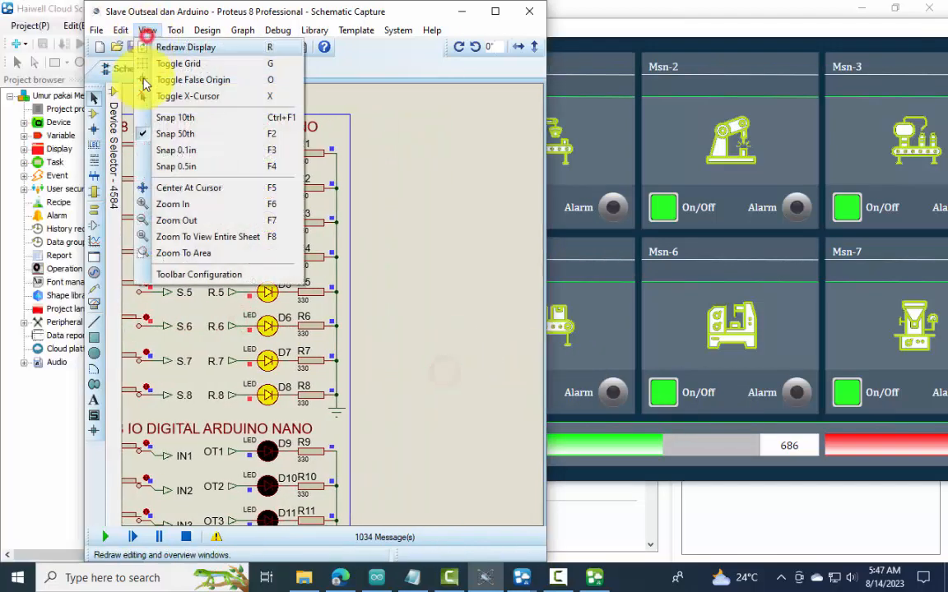
click(187, 237)
scroll(333, 311, up, 3)
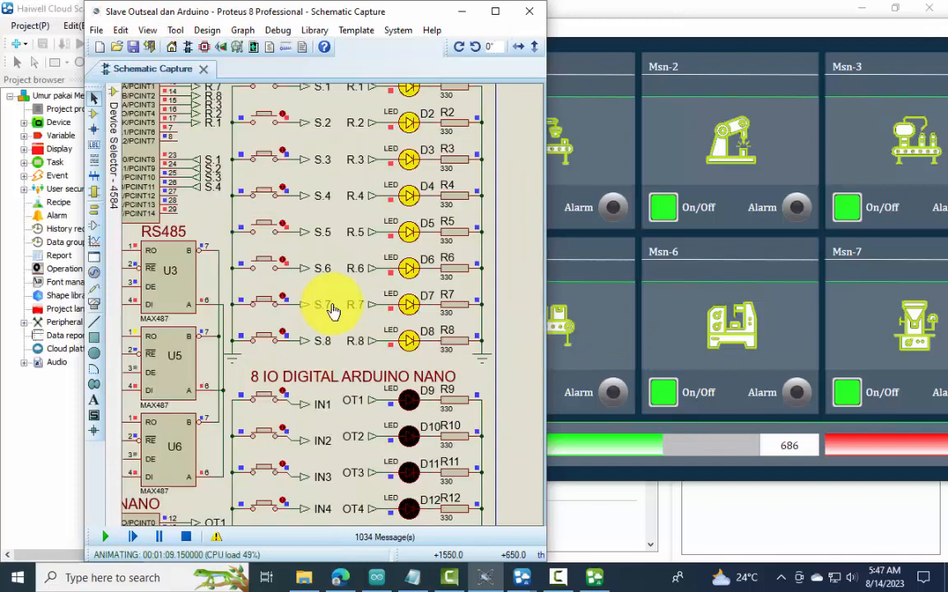
scroll(333, 311, up, 1)
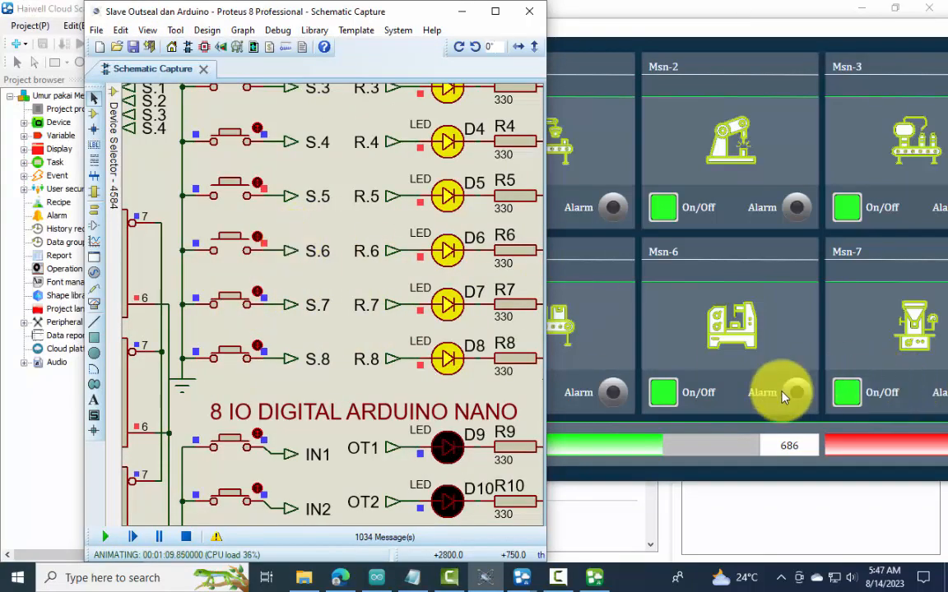
drag(765, 37, 384, 58)
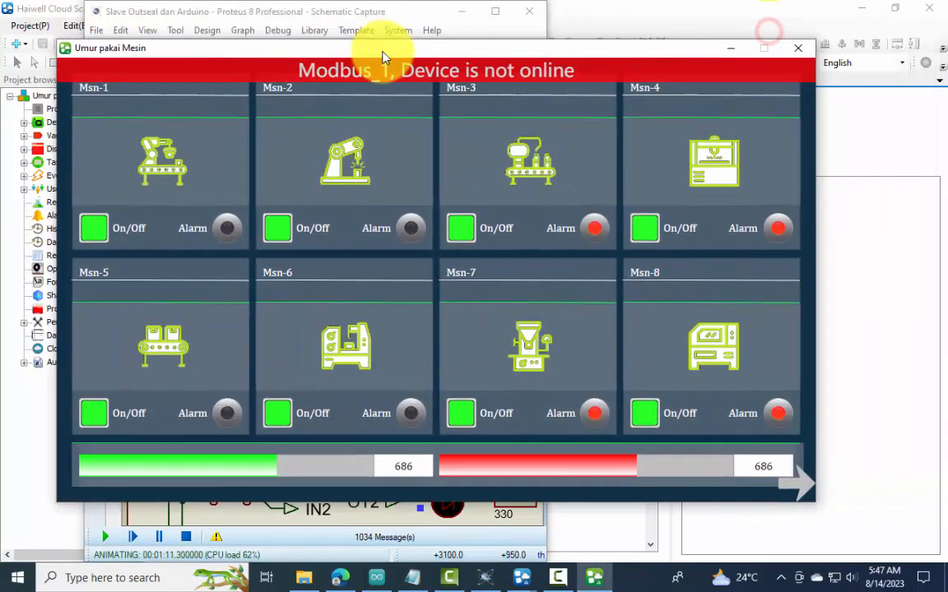
drag(303, 11, 826, 41)
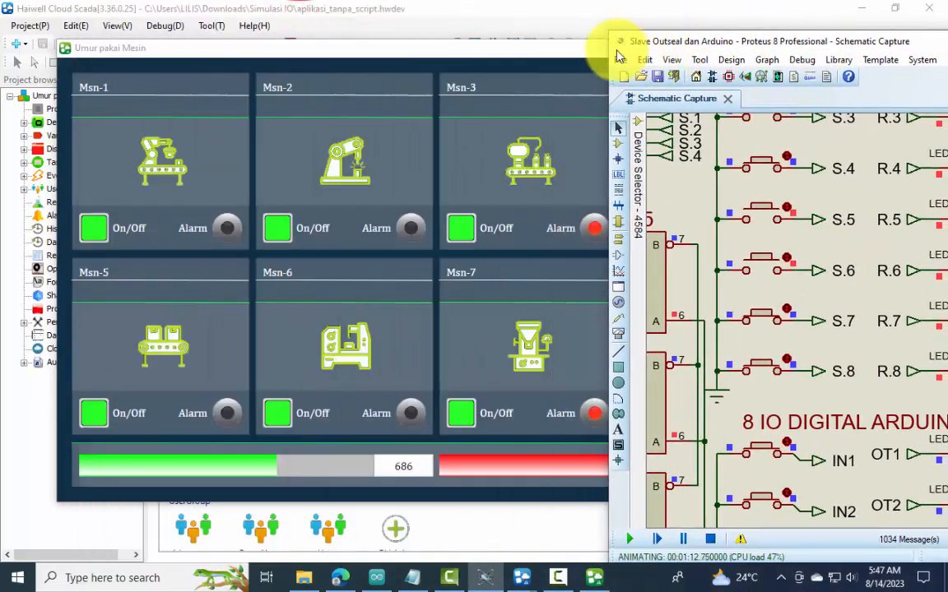
click(518, 45)
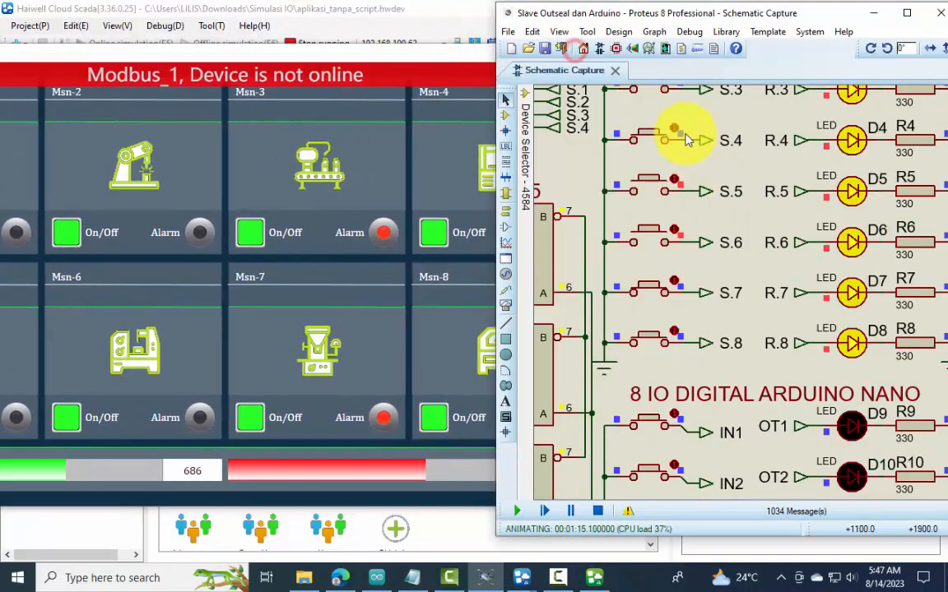
scroll(730, 303, up, 1)
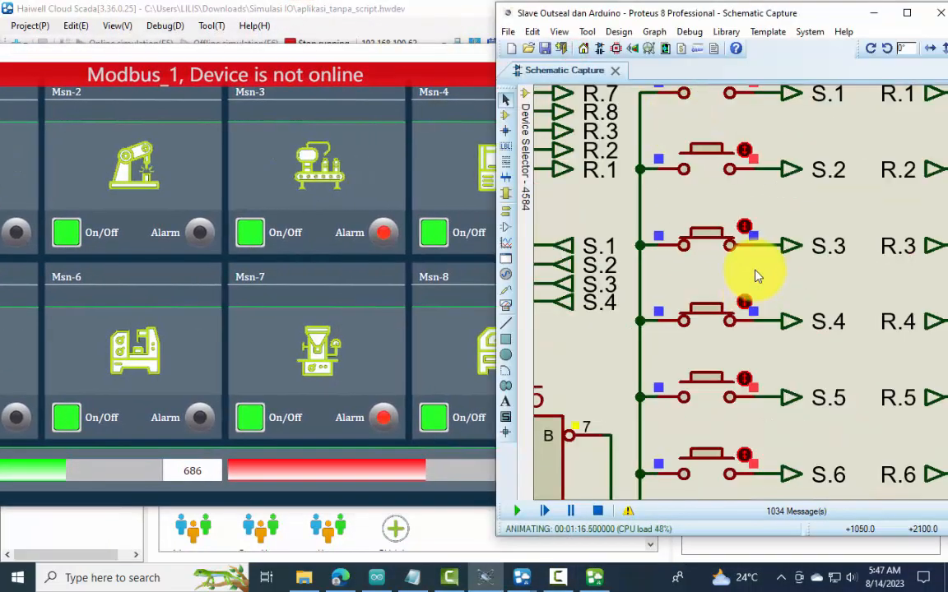
Open the Outseal input switches S.3, S.4 and S.7 in the schematic to clear the alarms of Msn-3, Msn-4 and Msn-7
click(745, 226)
click(745, 302)
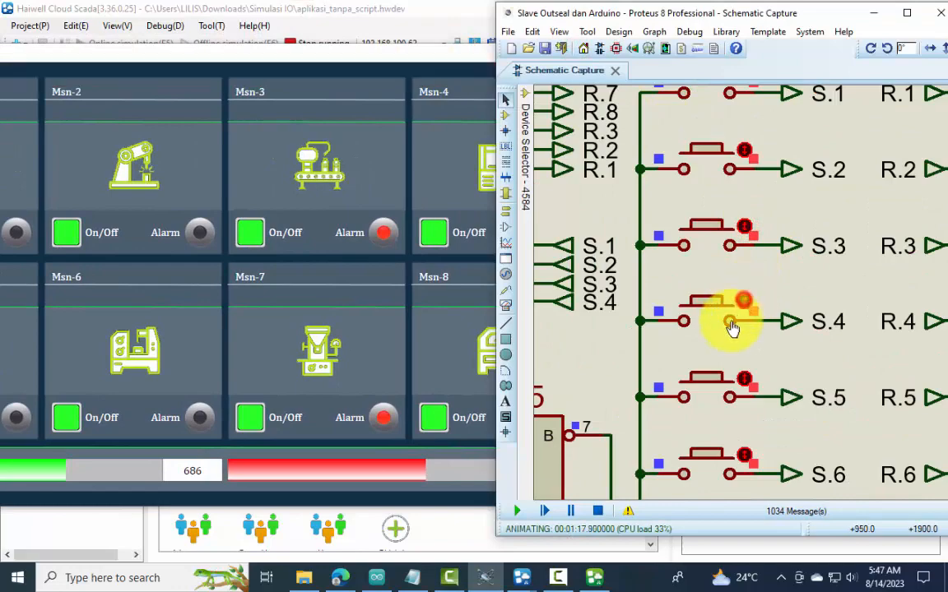
drag(661, 13, 773, 1)
click(885, 13)
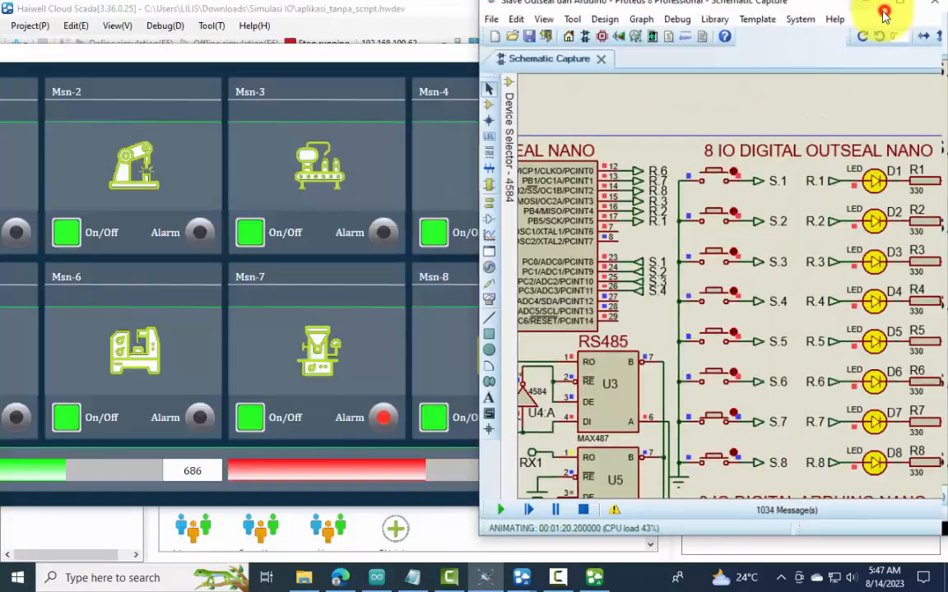
drag(630, 11, 682, 20)
click(836, 418)
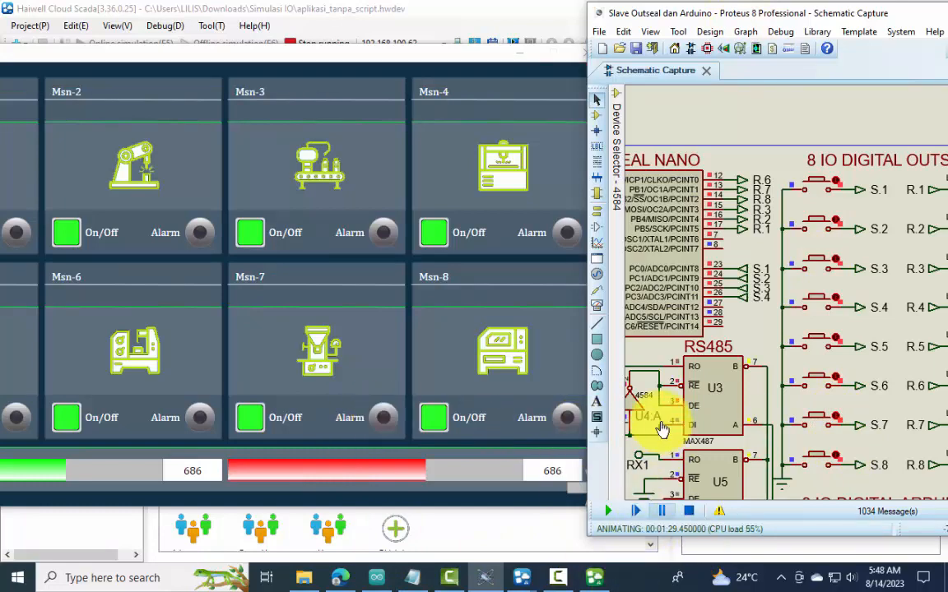
Lower the Outseal analog input potentiometers RV5 and RV6 in the schematic to HMI values of about 256 and 215
scroll(666, 411, down, 3)
scroll(853, 292, up, 3)
scroll(889, 323, down, 1)
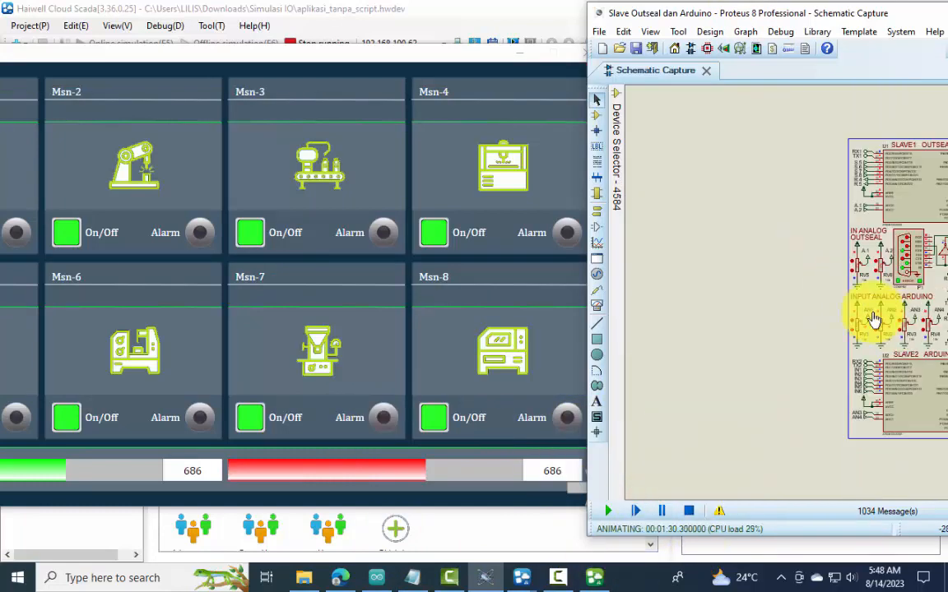
scroll(898, 240, up, 1)
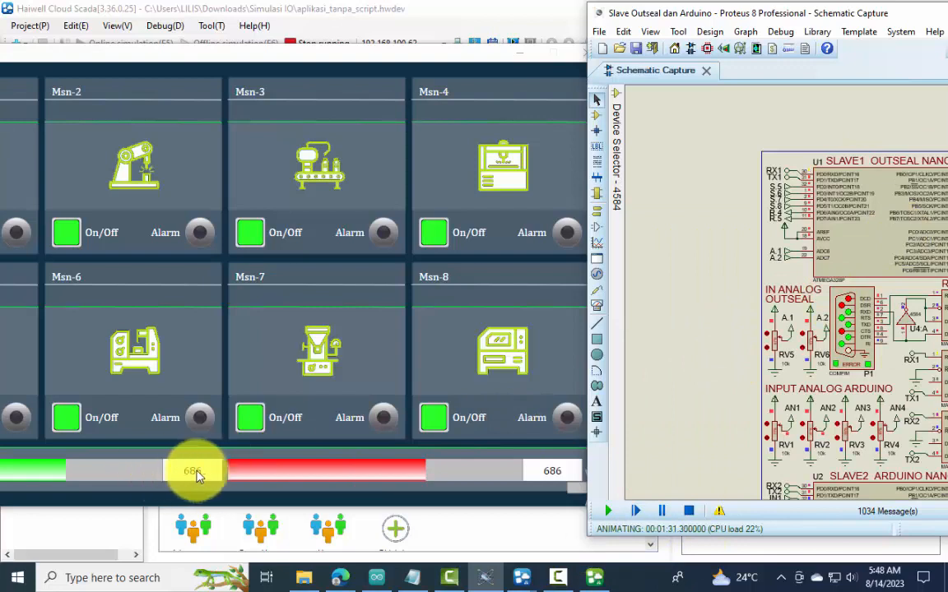
click(773, 352)
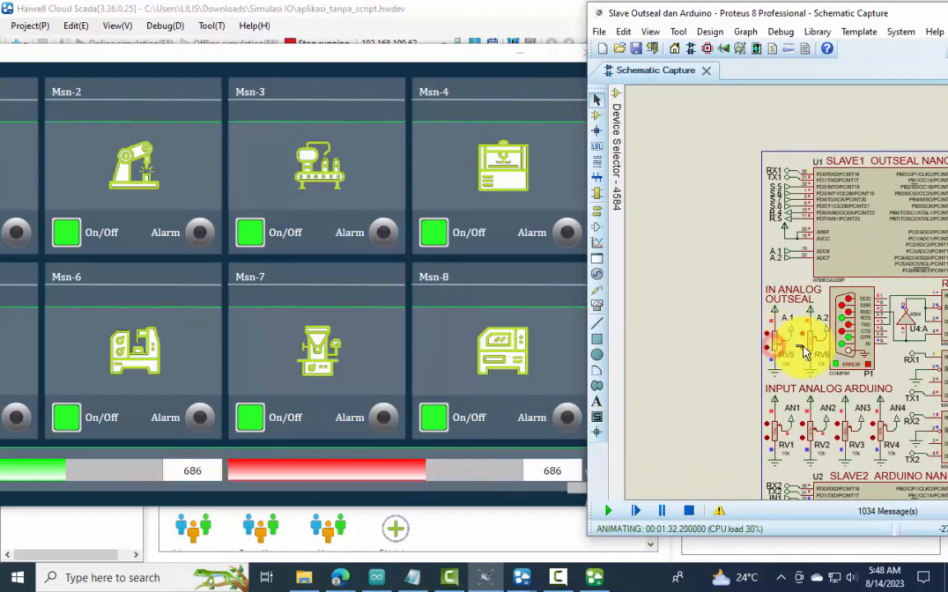
click(812, 352)
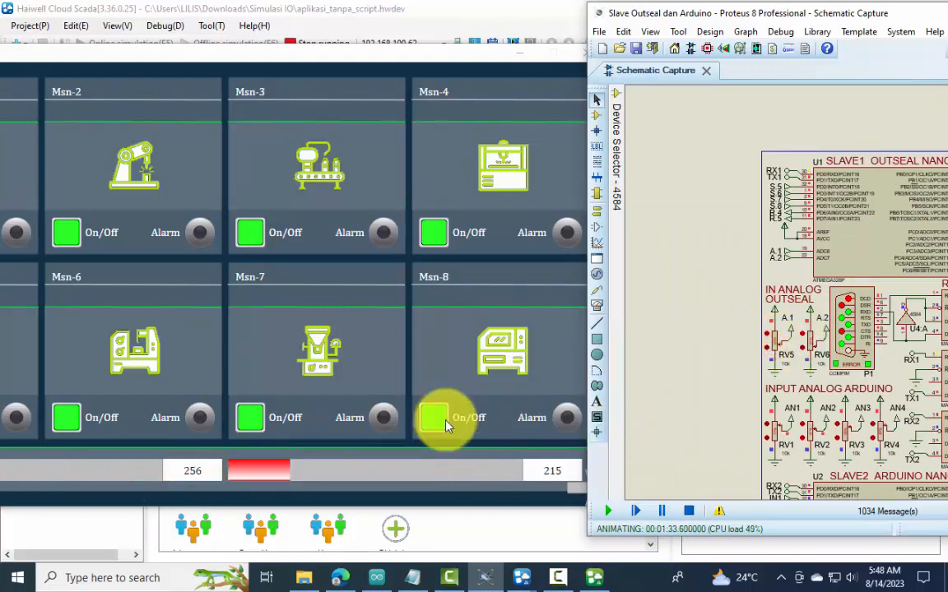
Show the HMI page with machines Msn-9 to Msn-16 and place its window beside the Proteus schematic
double_click(178, 64)
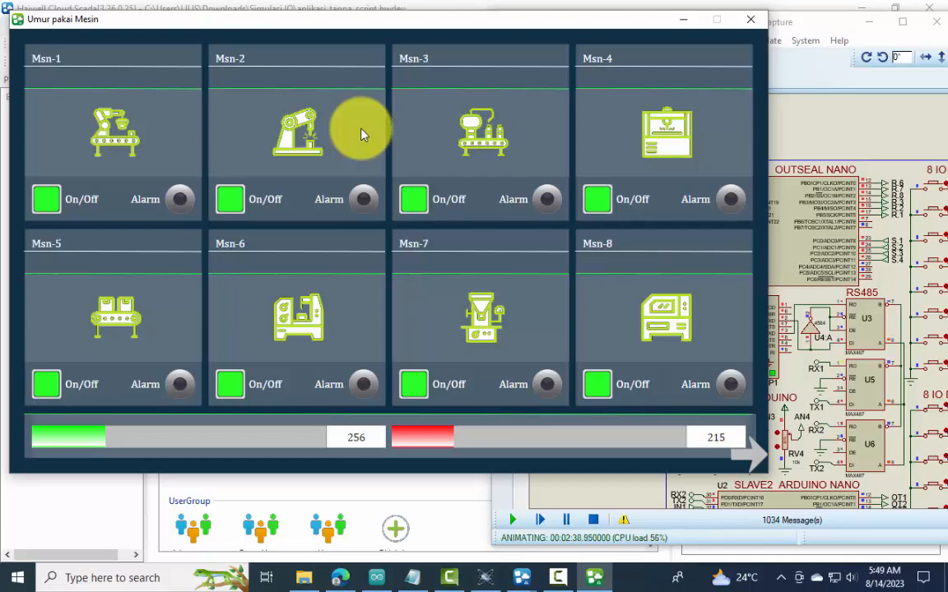
click(756, 459)
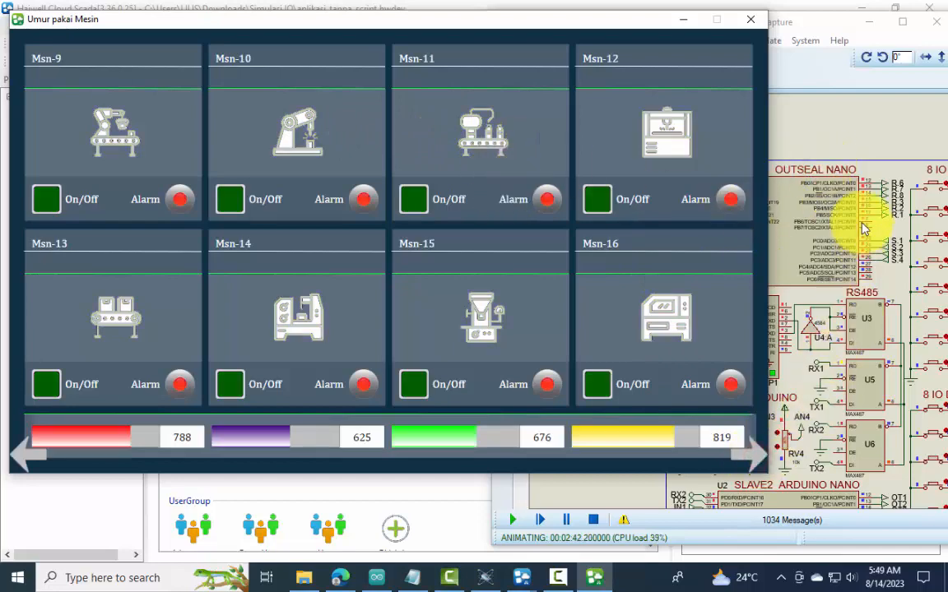
click(787, 19)
drag(786, 19, 480, 27)
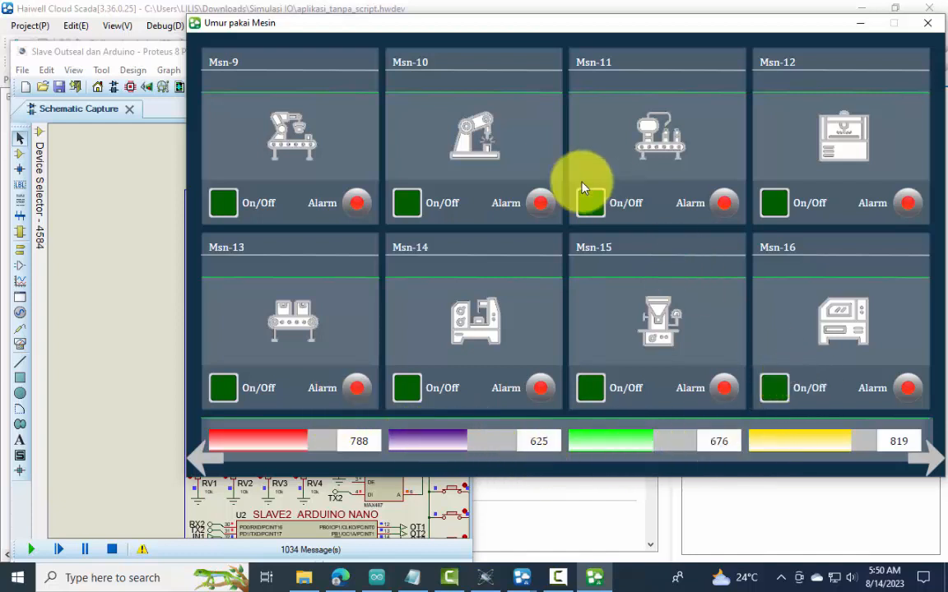
drag(554, 27, 734, 50)
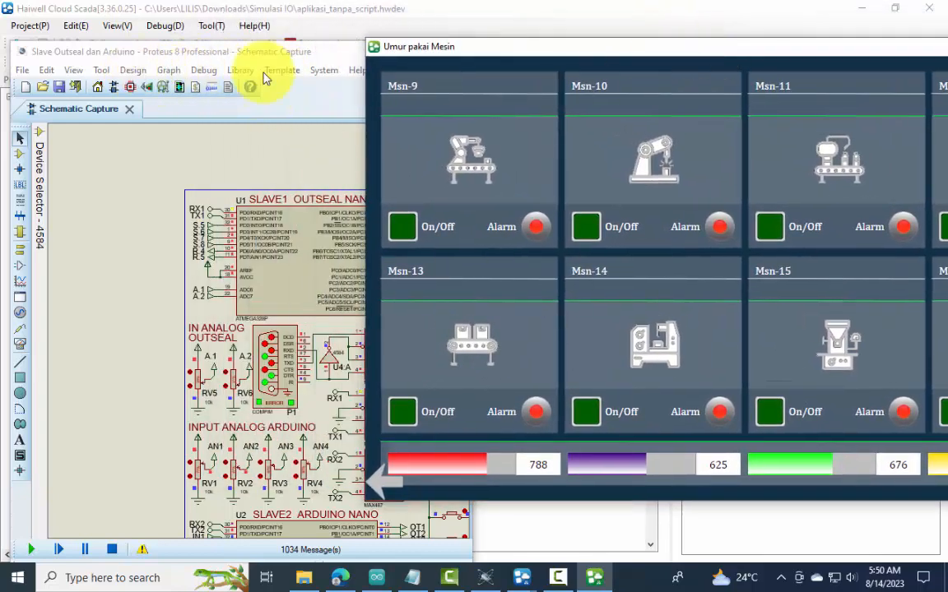
Open the Arduino input switches IN1 to IN8 in the schematic to clear the alarms of Msn-9 to Msn-16
click(74, 70)
click(166, 274)
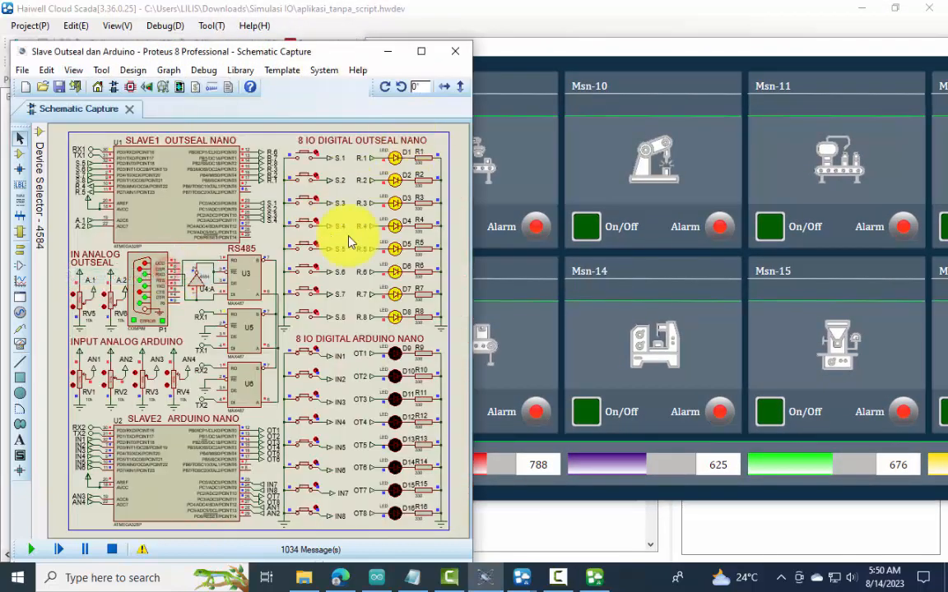
scroll(334, 450, up, 2)
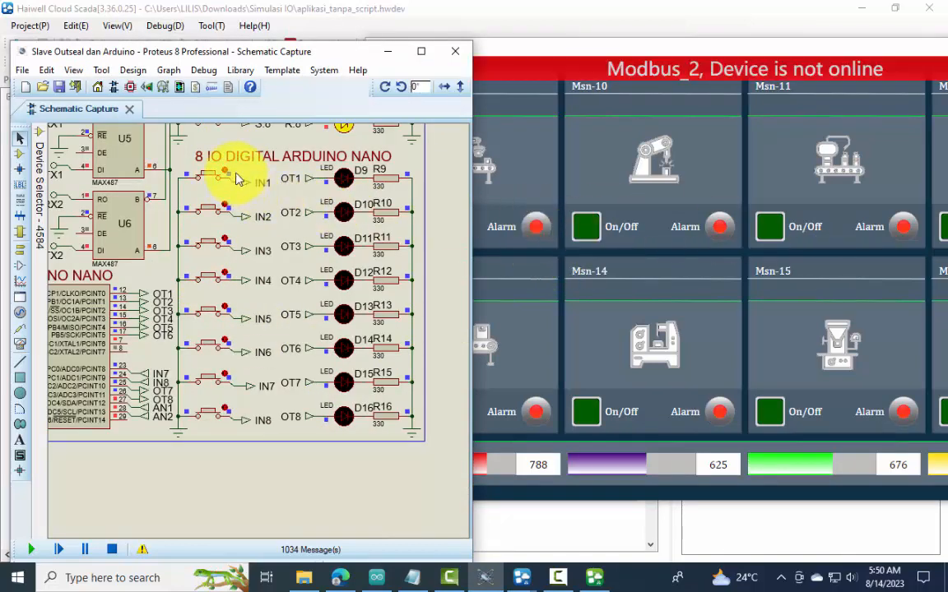
drag(246, 53, 148, 42)
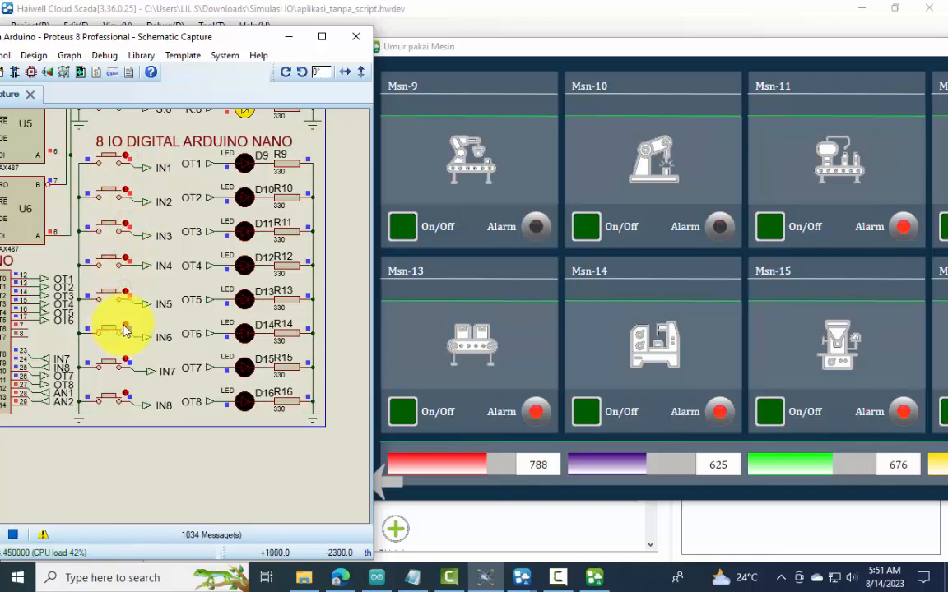
click(125, 394)
click(240, 299)
Turn on machines Msn-9 to Msn-12 in the HMI to light LEDs D9 to D12 in the schematic
drag(645, 49, 475, 42)
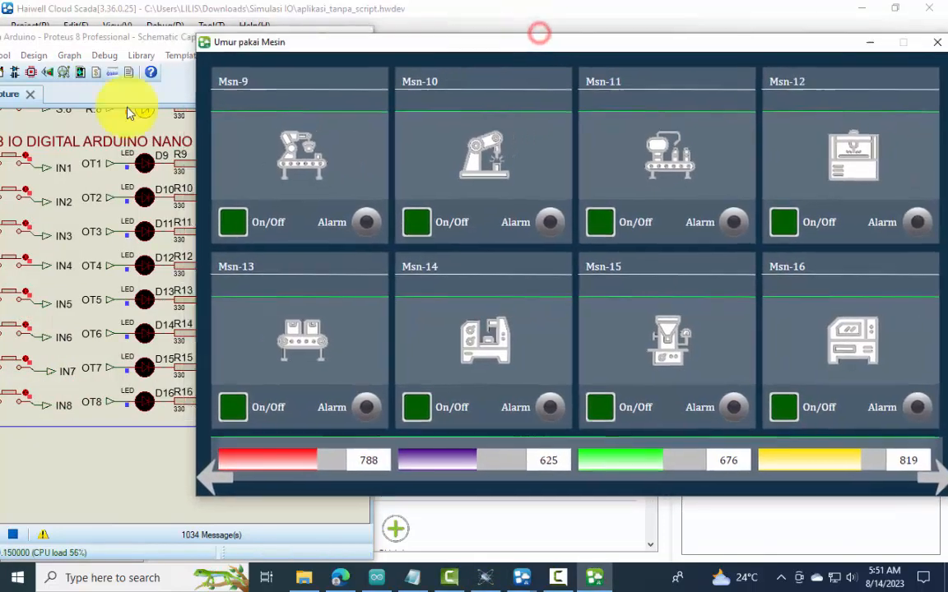
click(126, 449)
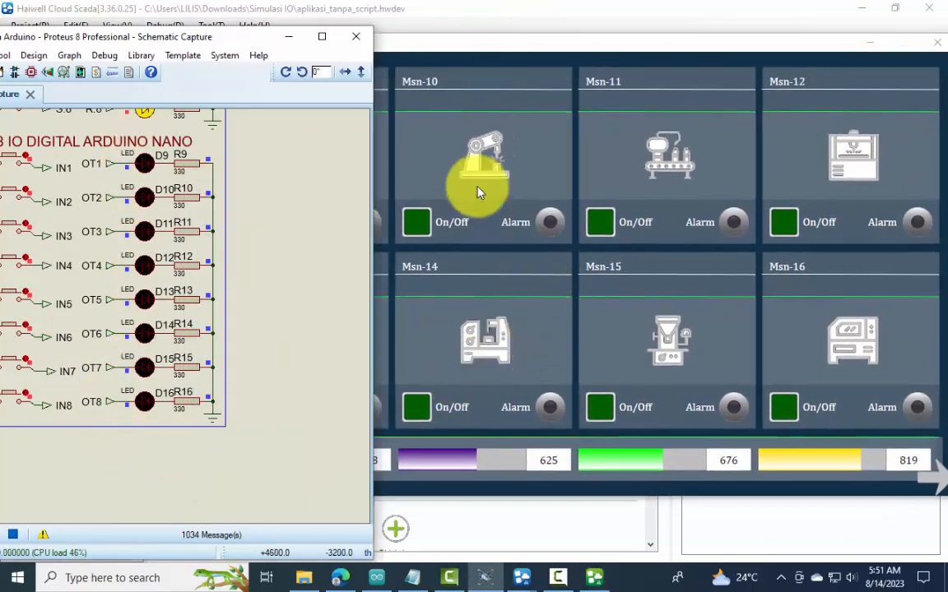
drag(169, 38, 145, 37)
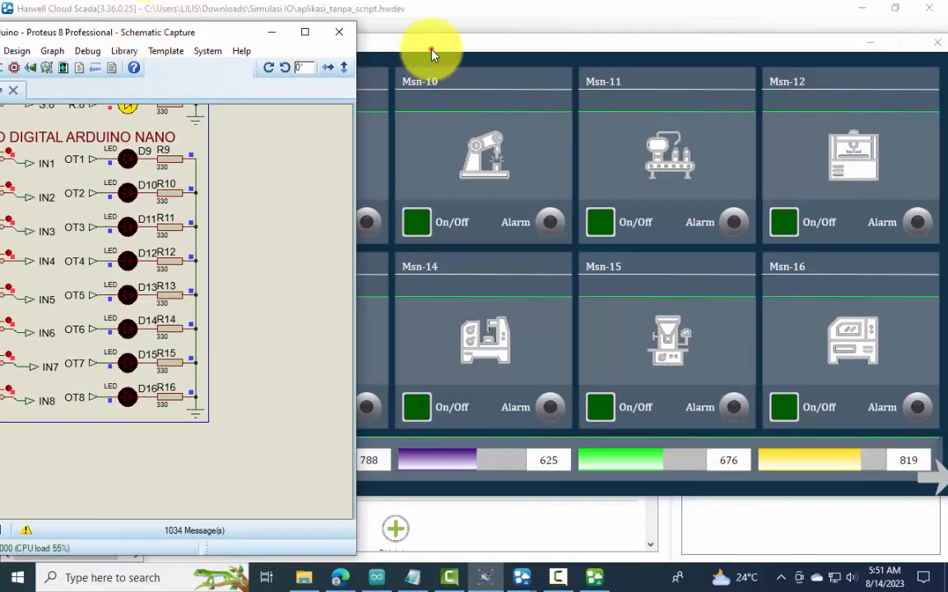
drag(430, 48, 466, 52)
click(261, 219)
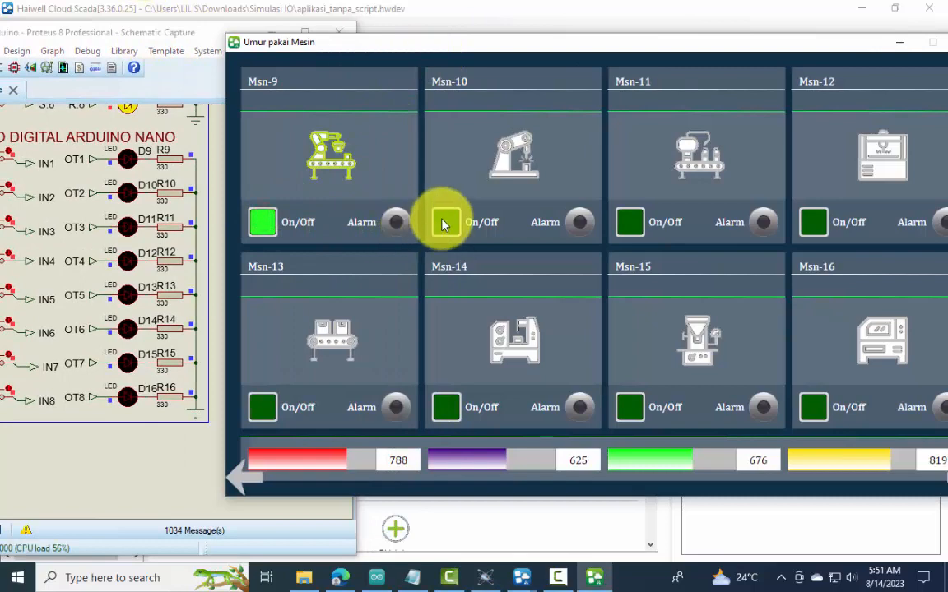
click(445, 219)
click(631, 220)
click(812, 218)
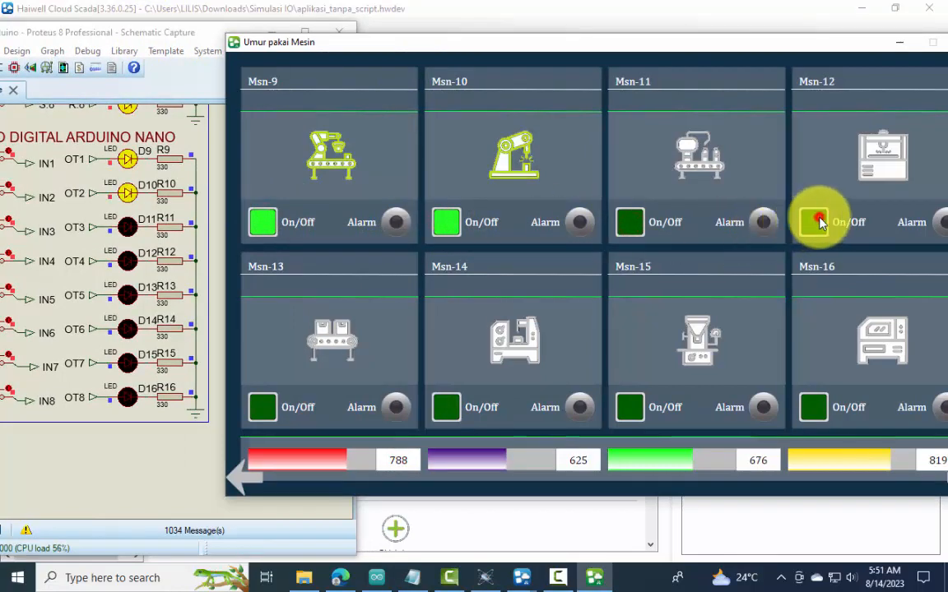
click(630, 222)
Turn on machines Msn-13 to Msn-16 in the HMI to light LEDs D13 to D16 in the schematic
click(263, 405)
click(445, 408)
click(630, 405)
click(811, 407)
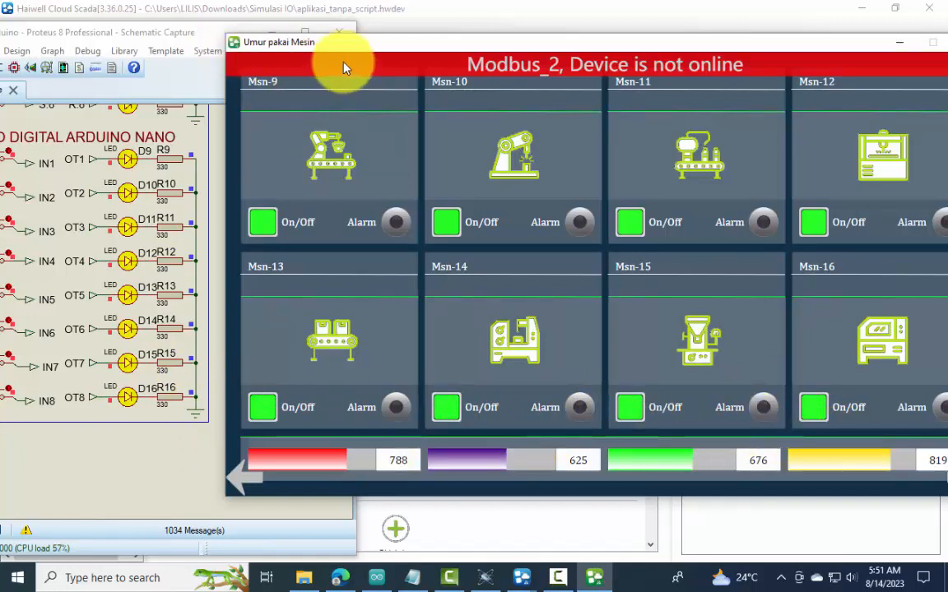
Arrange the Arduino analog inputs beside the HMI, then lower potentiometer RV1 to an HMI value of about 297 and RV2 to 43%
drag(151, 40, 392, 46)
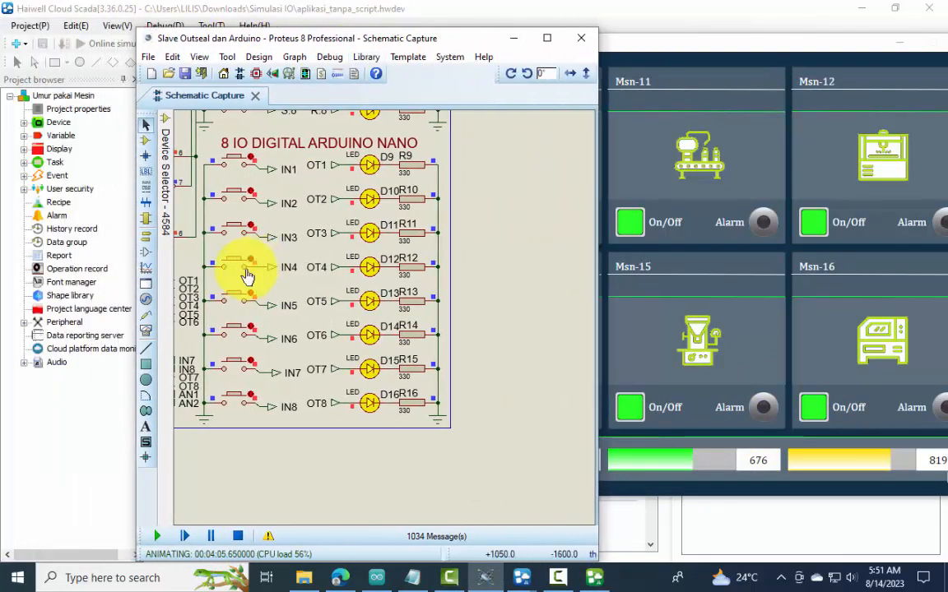
scroll(306, 315, down, 3)
scroll(381, 307, up, 4)
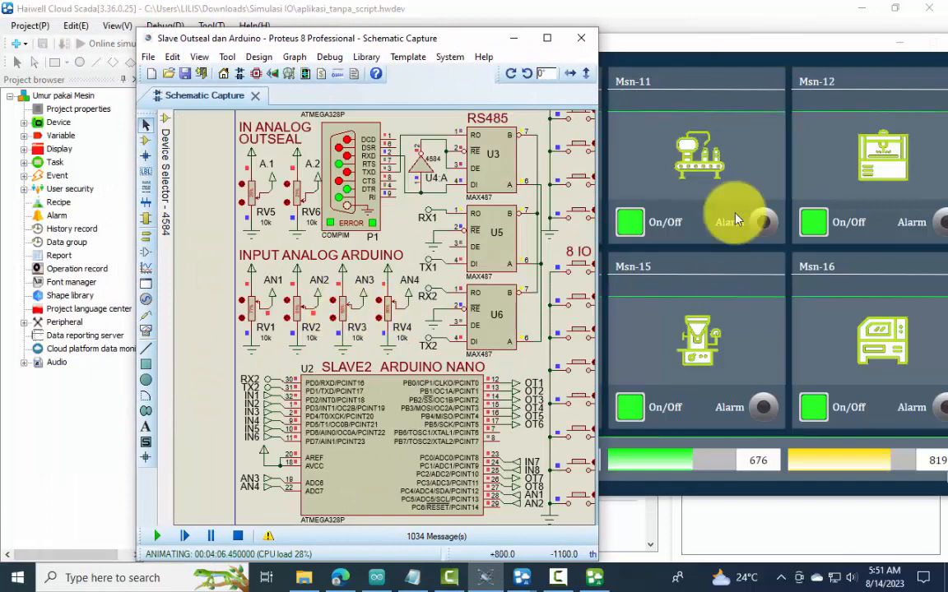
drag(658, 56, 718, 64)
drag(339, 39, 193, 40)
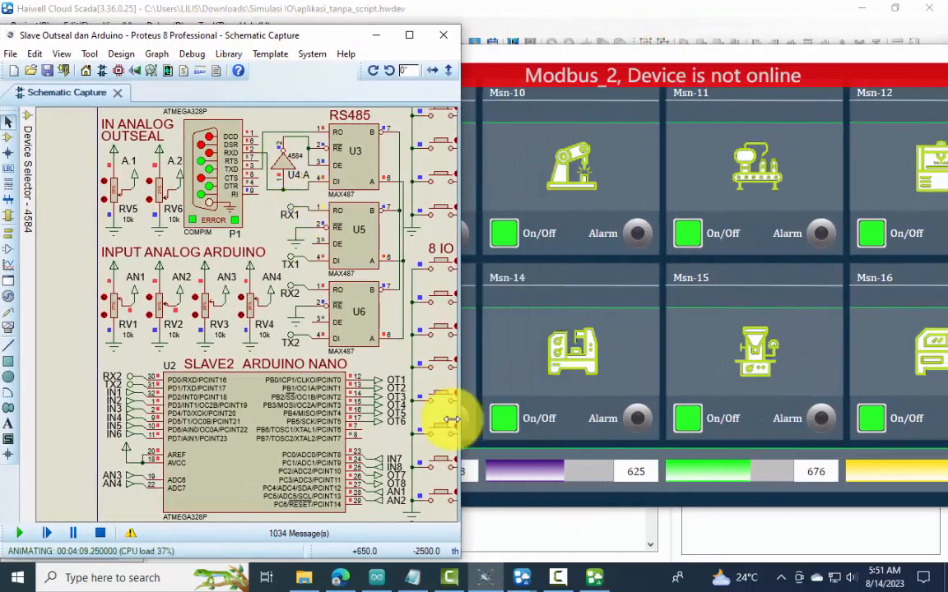
drag(563, 62, 693, 54)
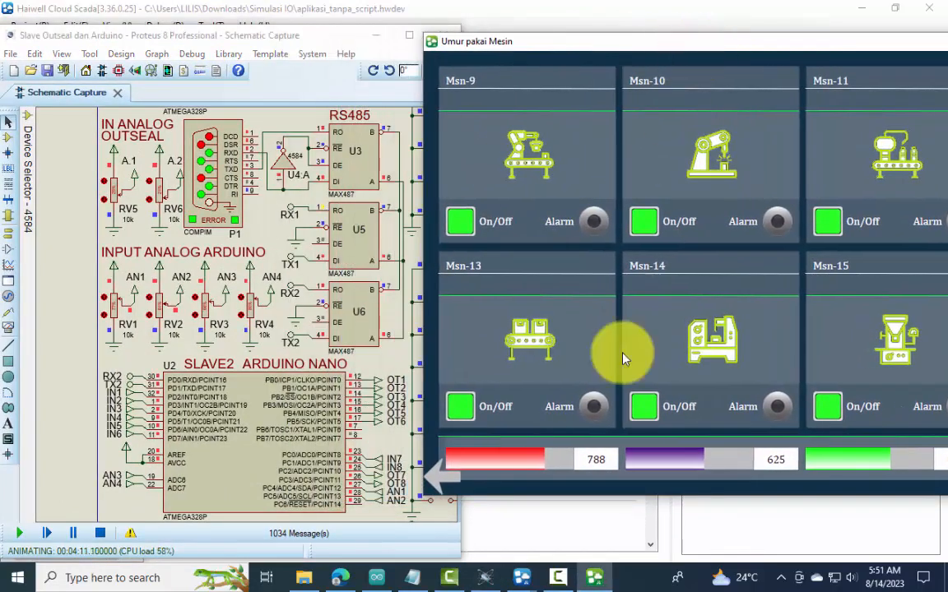
click(112, 315)
click(159, 309)
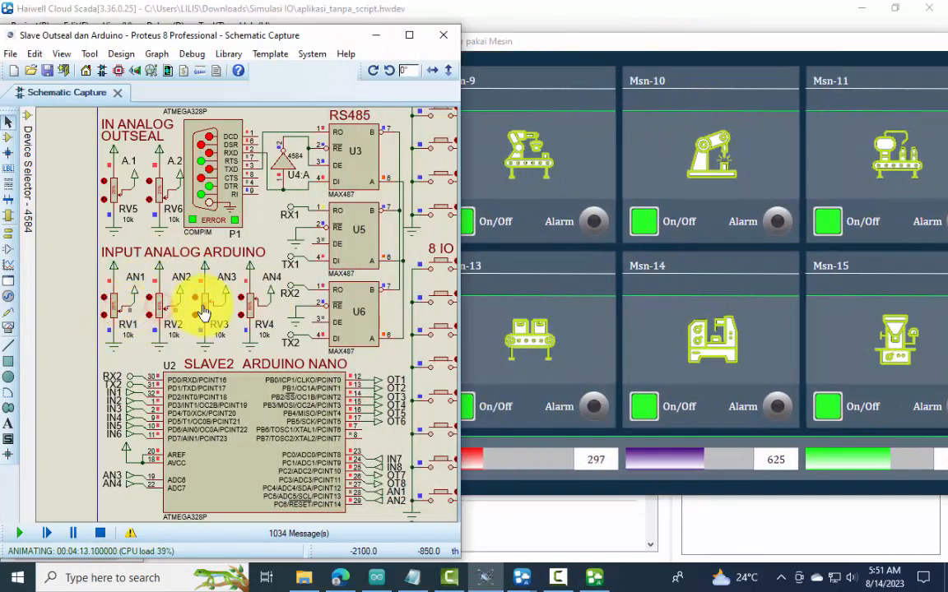
Adjust the Arduino analog input potentiometer RV1 to 10% in the enlarged schematic
scroll(116, 315, up, 3)
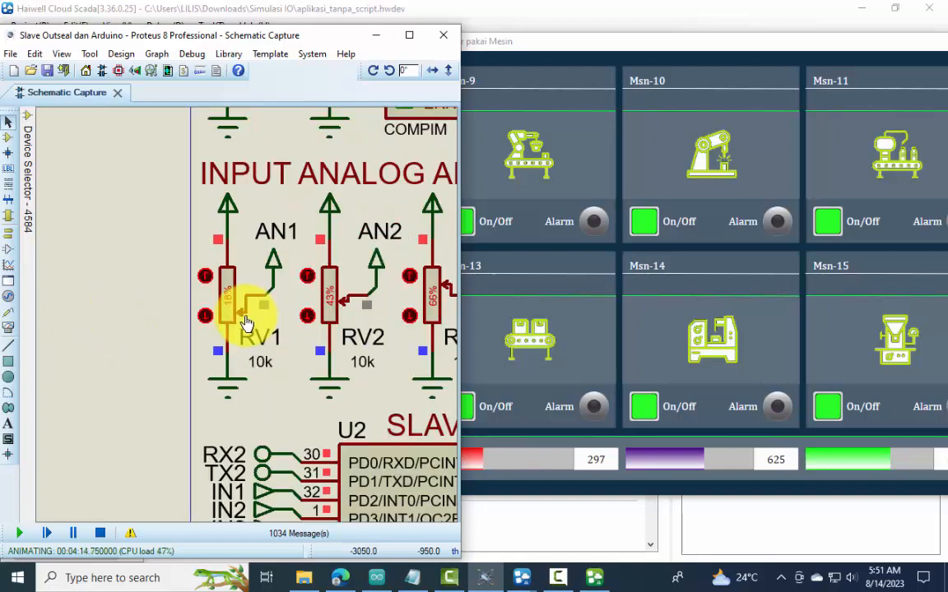
click(201, 319)
click(199, 319)
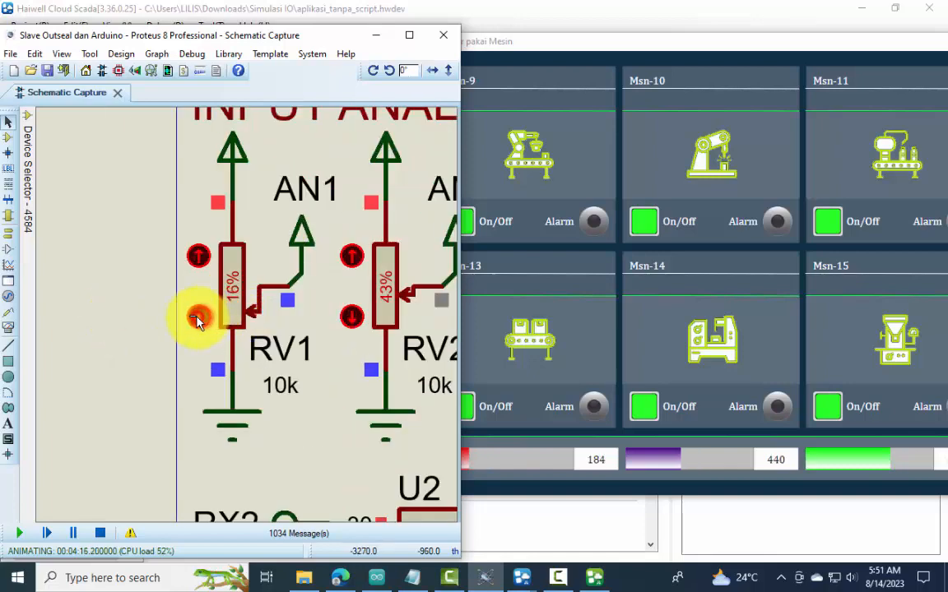
click(200, 319)
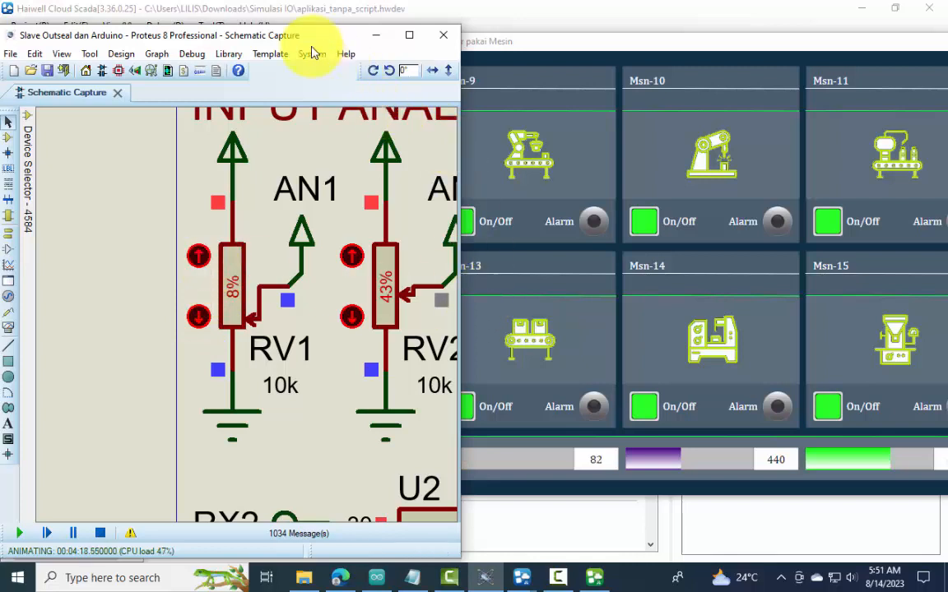
drag(307, 37, 274, 40)
click(166, 259)
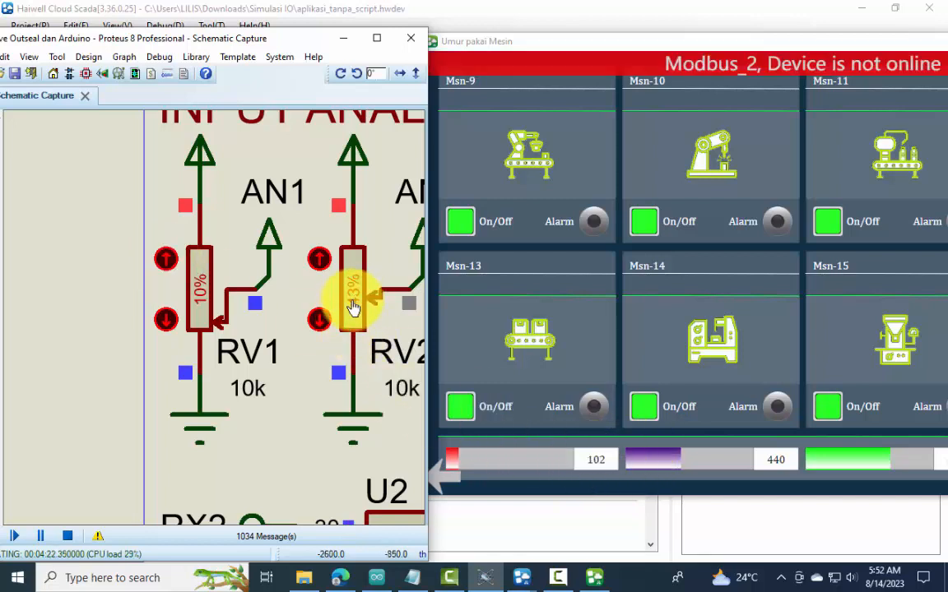
Lower the Arduino analog input potentiometer RV2 to 20% in the schematic
click(321, 320)
click(321, 321)
click(320, 323)
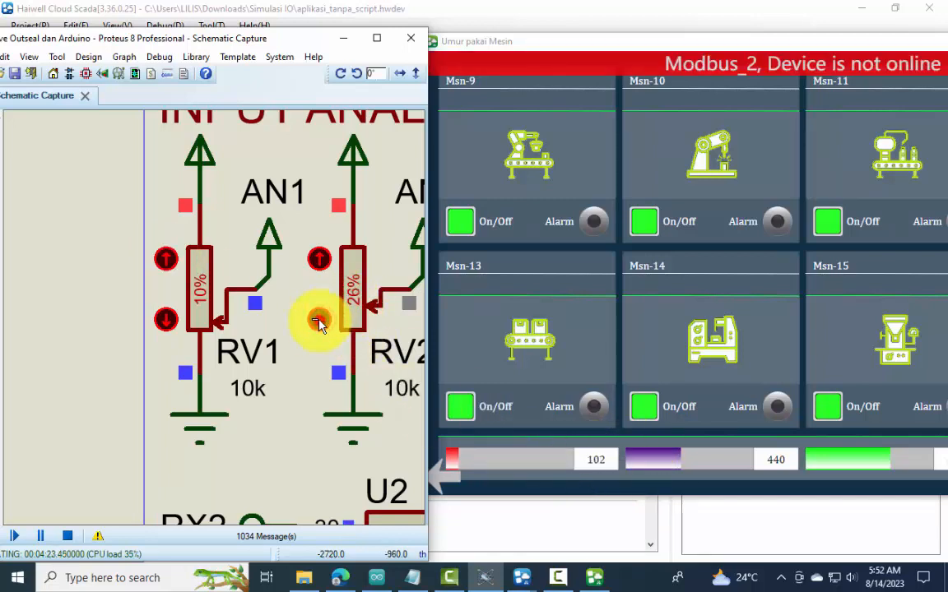
click(319, 322)
click(319, 322)
click(317, 324)
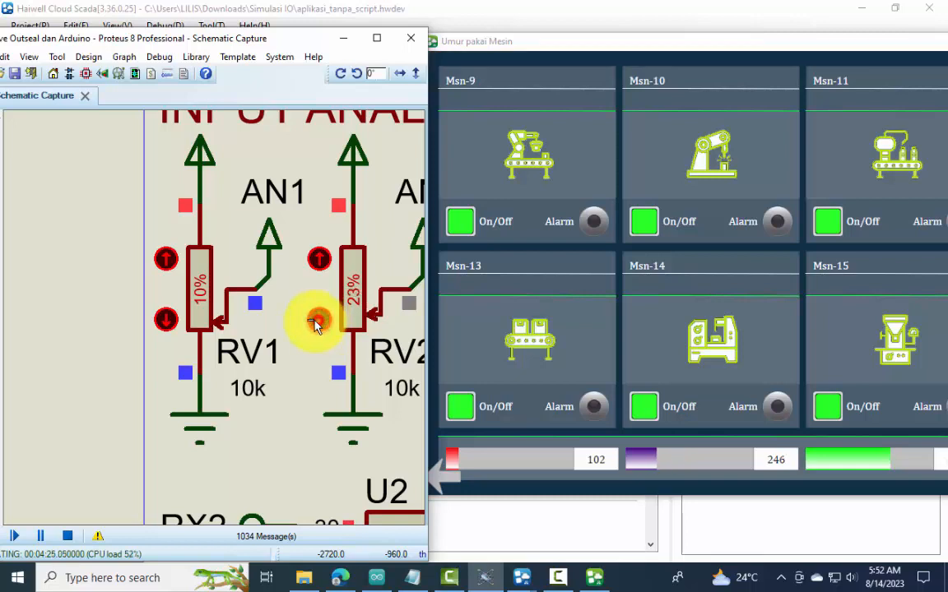
click(319, 323)
click(322, 325)
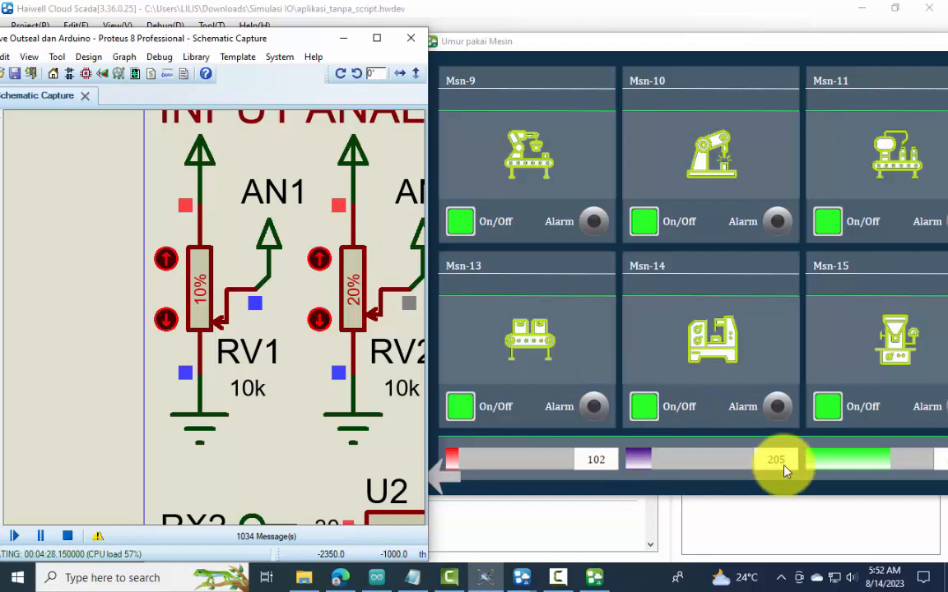
Lower the Arduino analog input potentiometer RV3 to 10% in the schematic, keeping the HMI's analog bars in view
drag(782, 51, 634, 42)
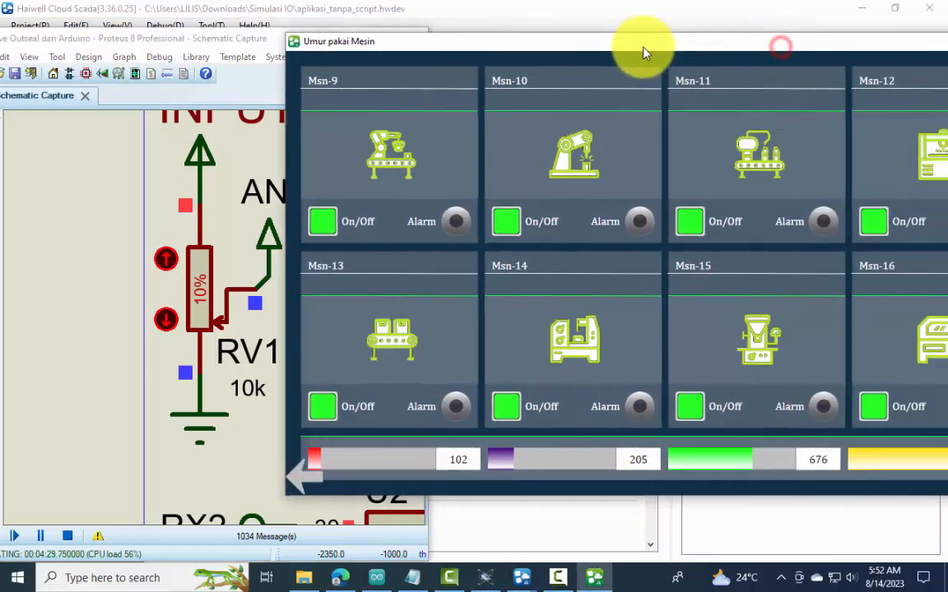
click(221, 445)
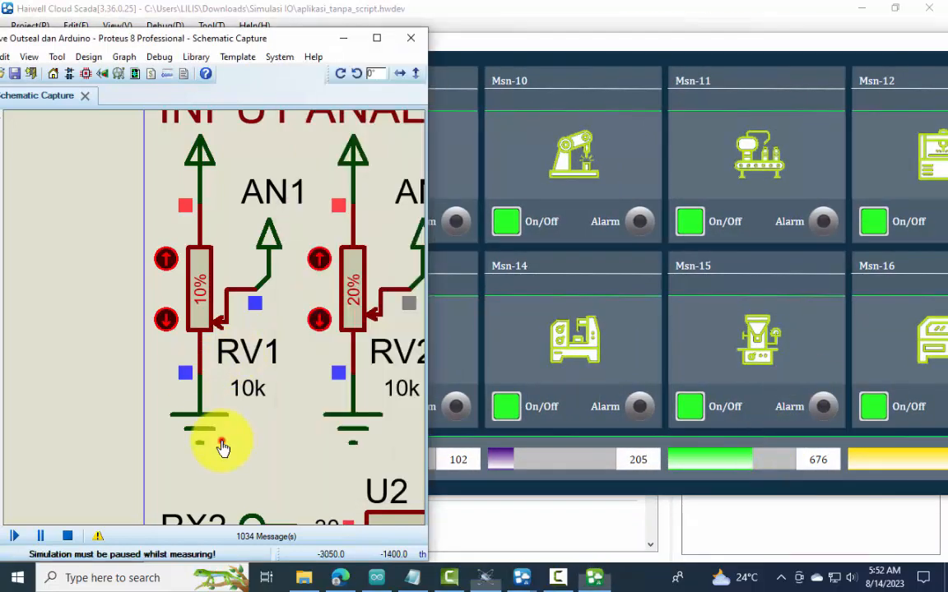
scroll(386, 333, down, 1)
scroll(398, 309, up, 2)
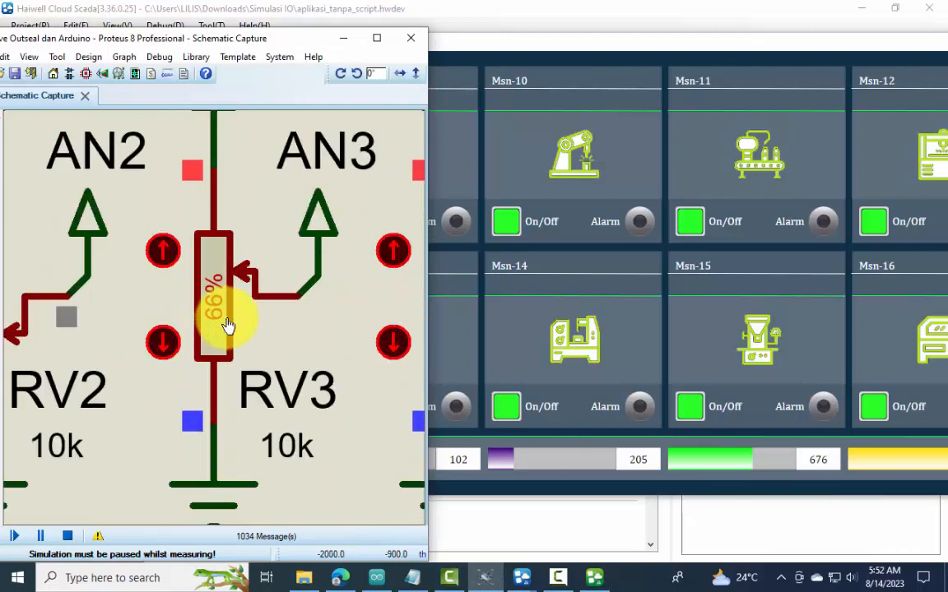
scroll(226, 325, down, 1)
drag(210, 314, 211, 337)
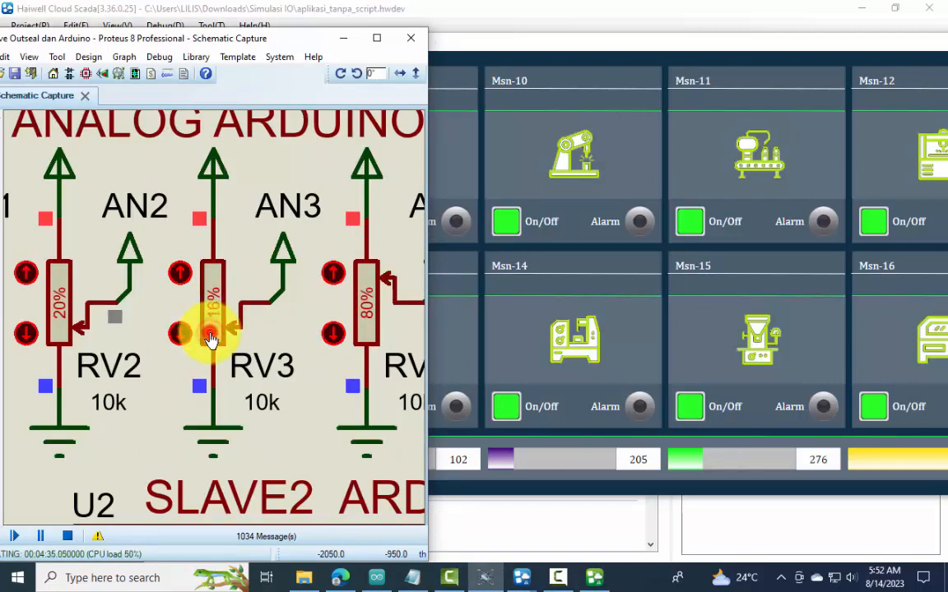
click(181, 333)
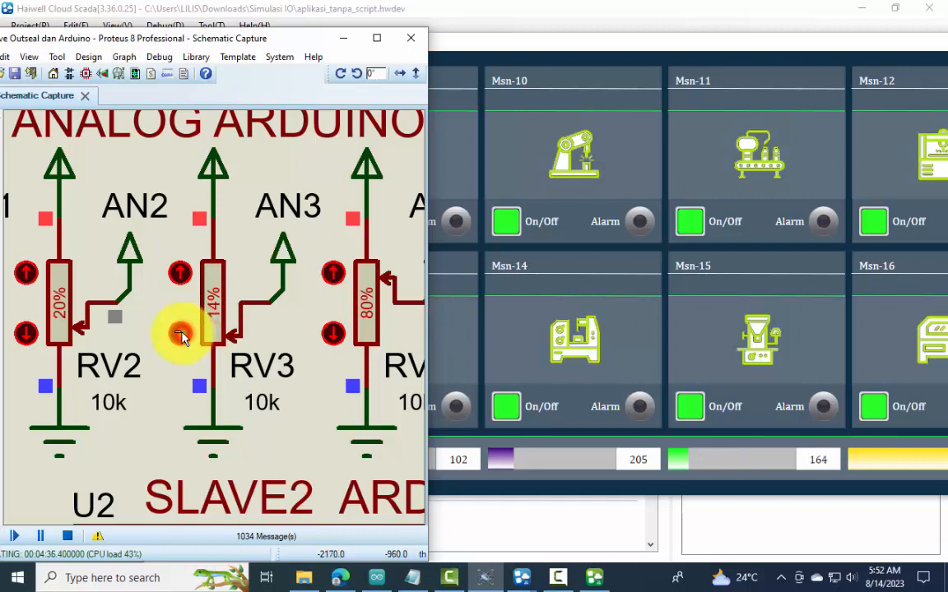
click(182, 334)
click(182, 333)
click(182, 333)
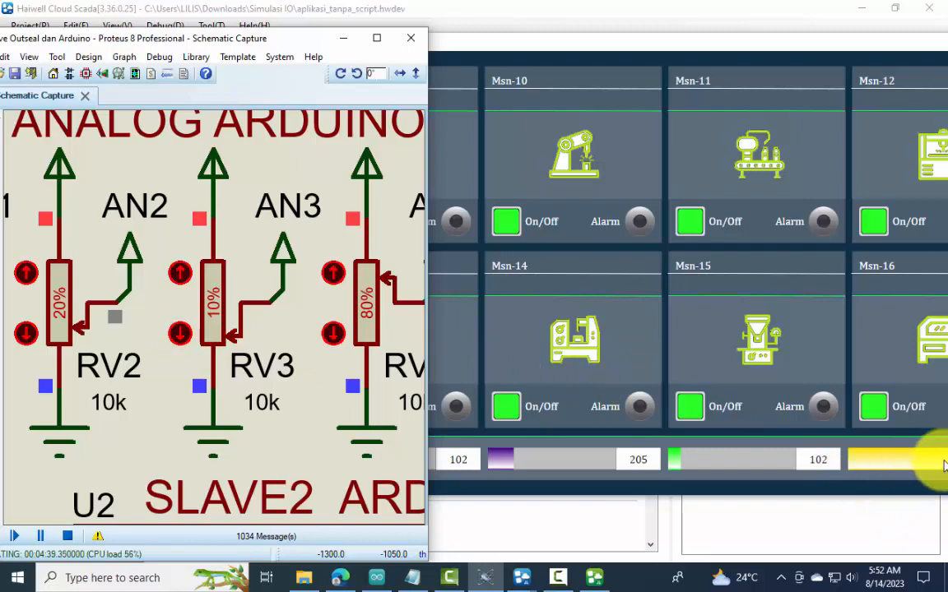
Lower the Arduino analog input potentiometer RV4 to 20% and bring its yellow analog bar into view in the HMI
drag(783, 49, 688, 43)
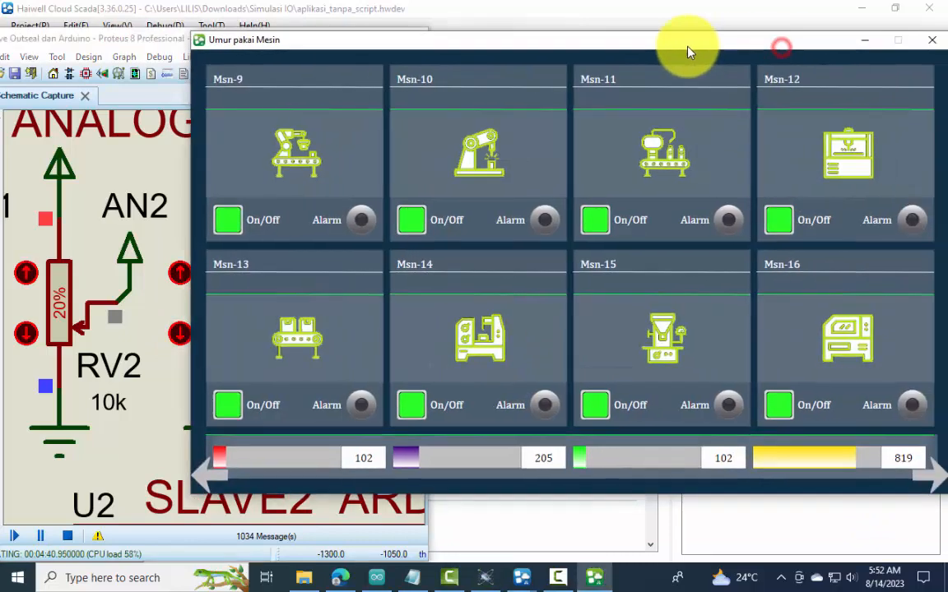
click(145, 353)
click(334, 333)
click(332, 335)
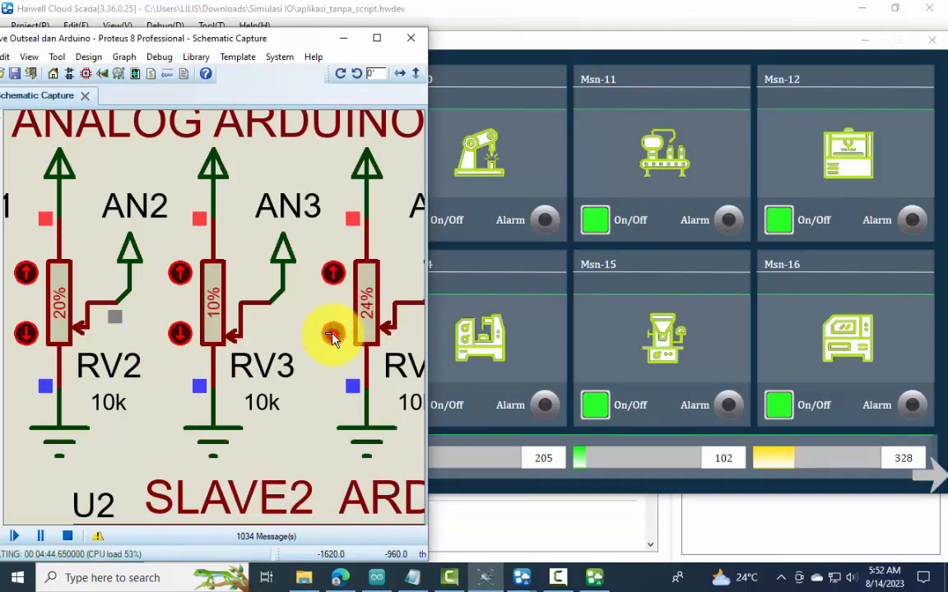
click(331, 335)
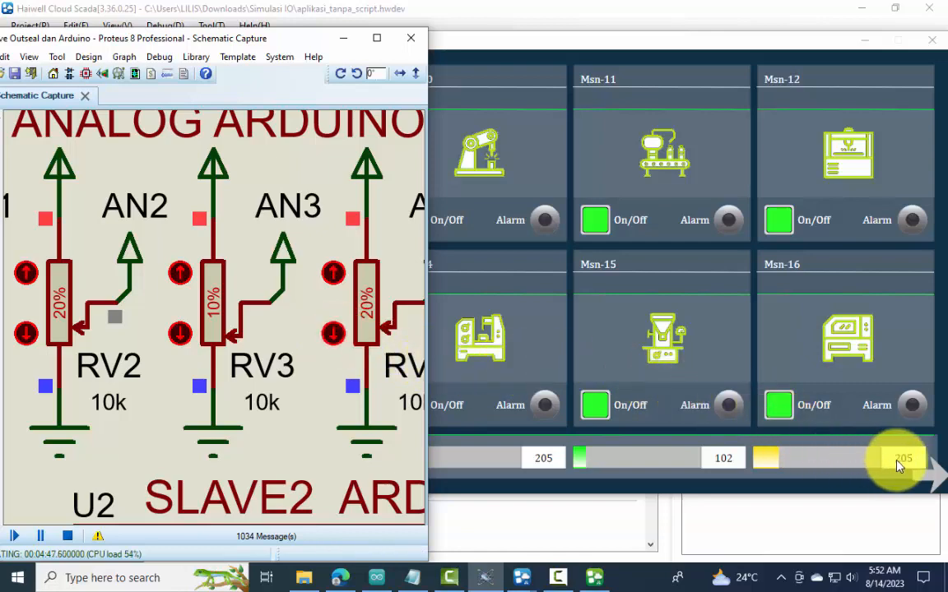
Minimize the Proteus schematic, go to the HMI's data log page and open its time interval settings
click(343, 38)
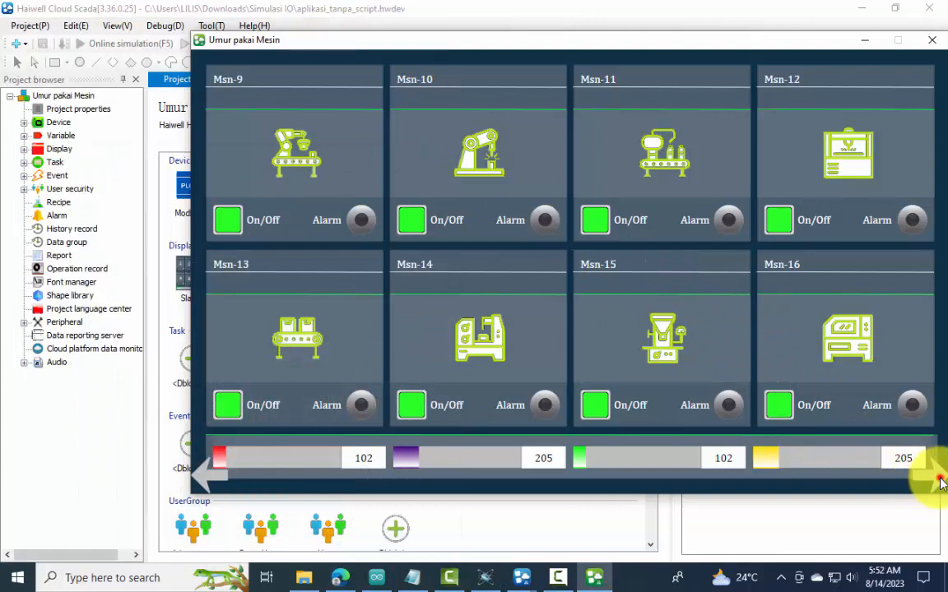
click(941, 482)
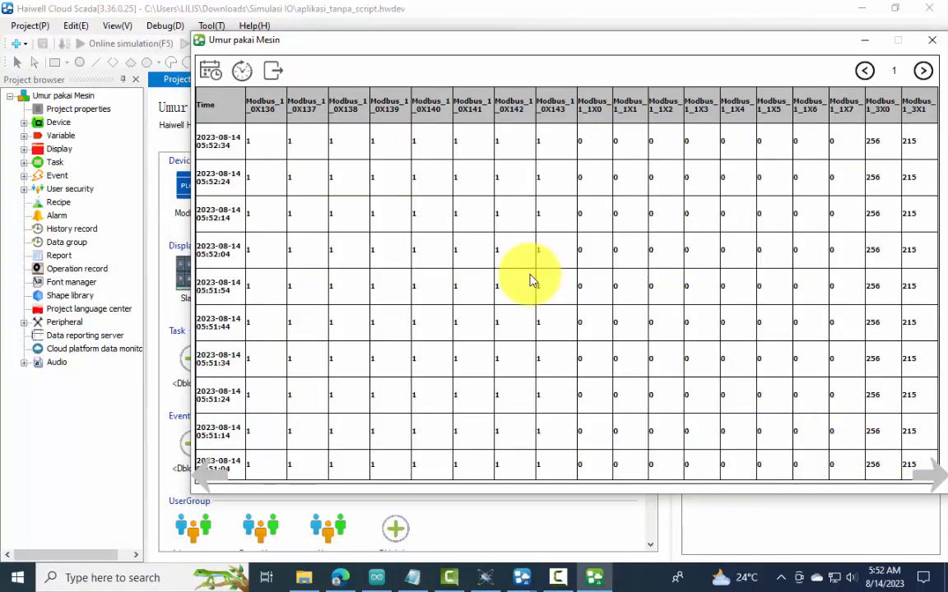
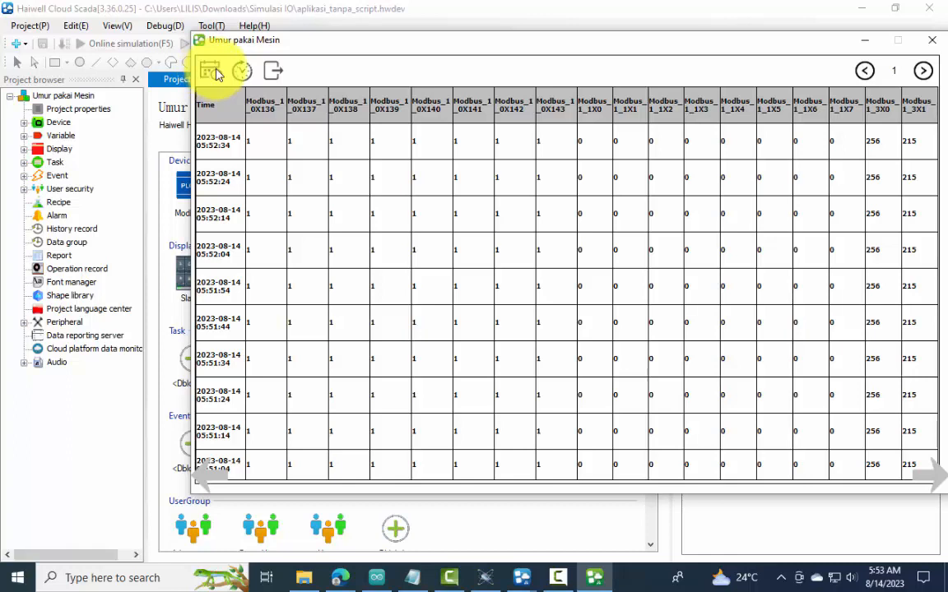
click(212, 72)
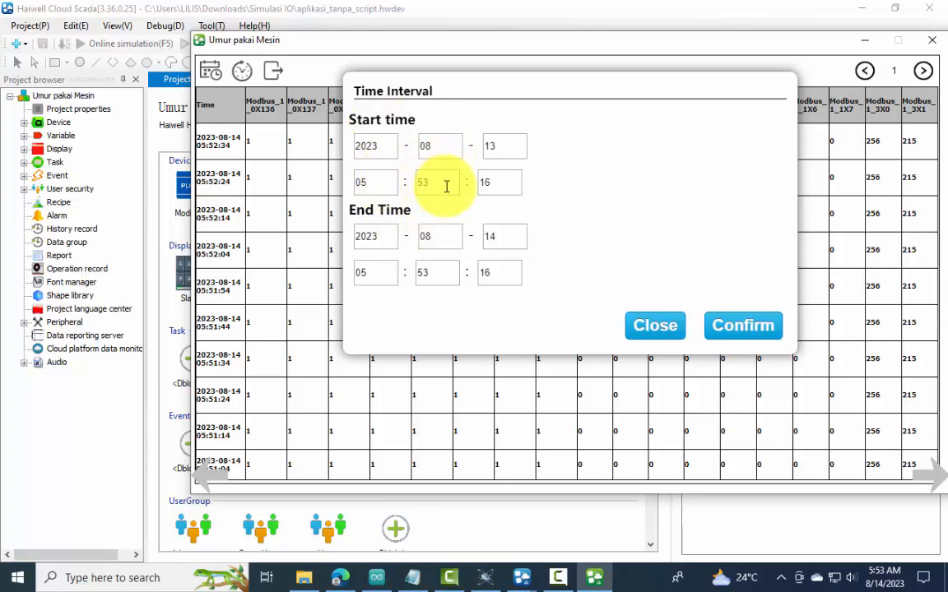
Set the End Time year of the data log interval to 2024
click(387, 237)
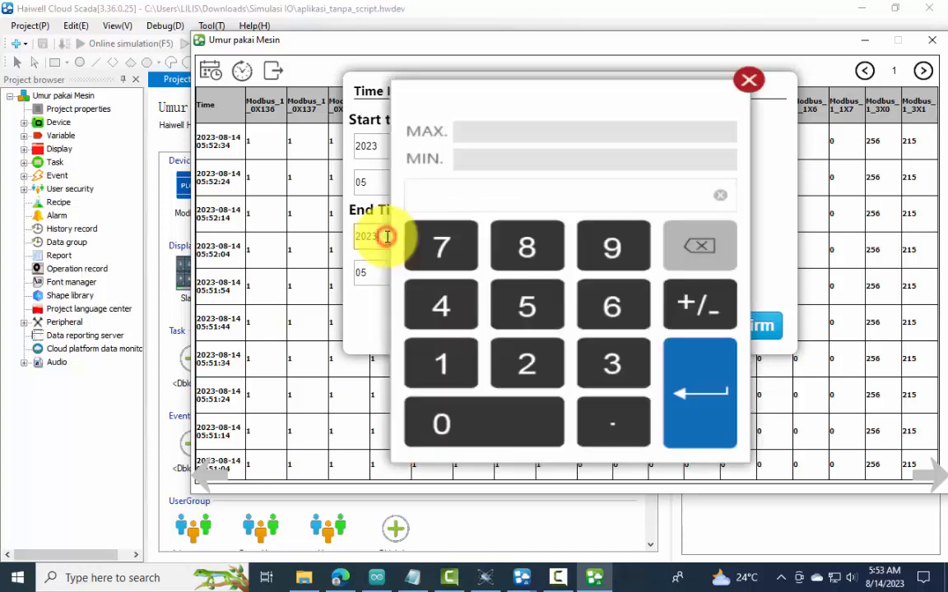
click(531, 367)
click(504, 407)
click(525, 366)
click(461, 316)
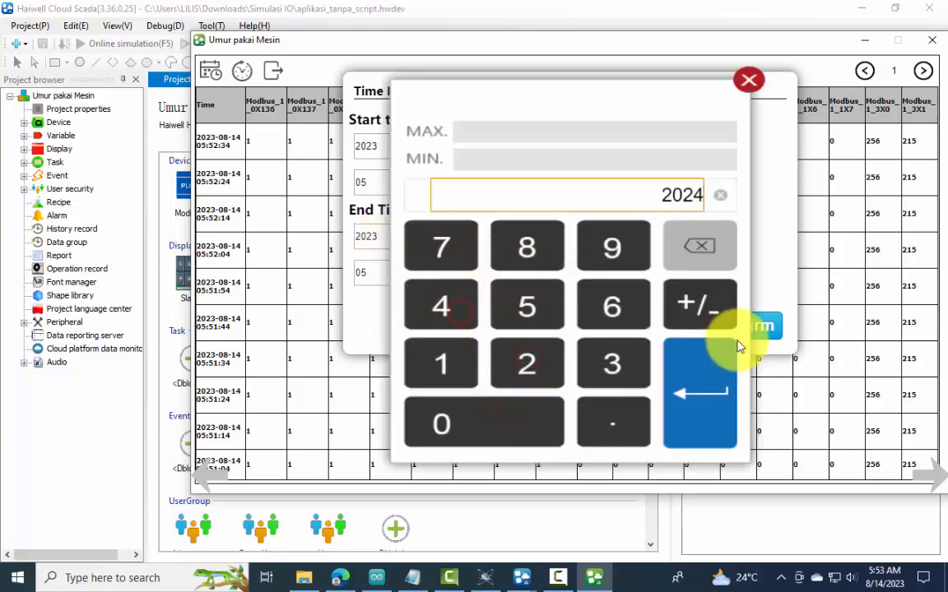
click(695, 396)
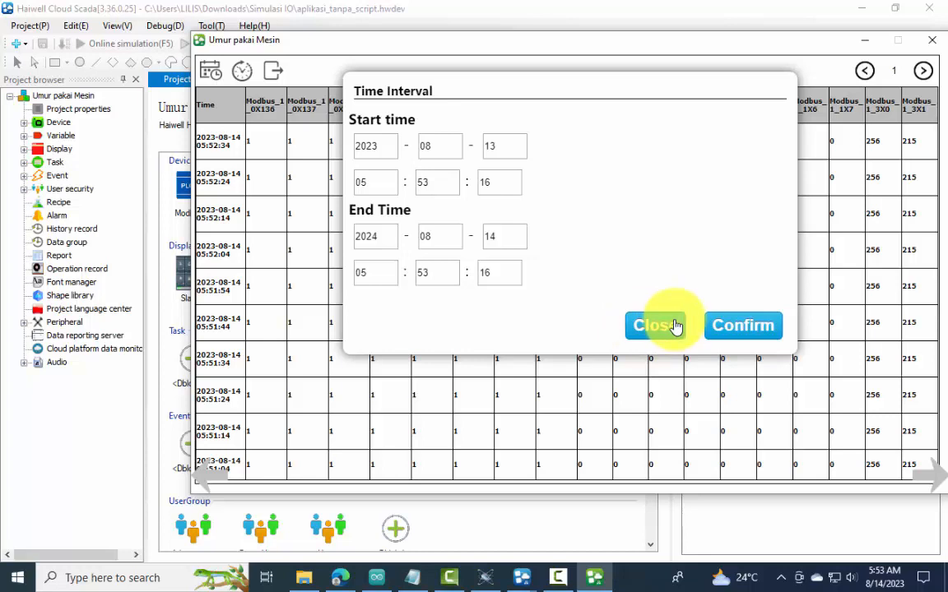
Set the End Time year of the data log interval back to 2023
click(370, 237)
click(526, 364)
click(512, 407)
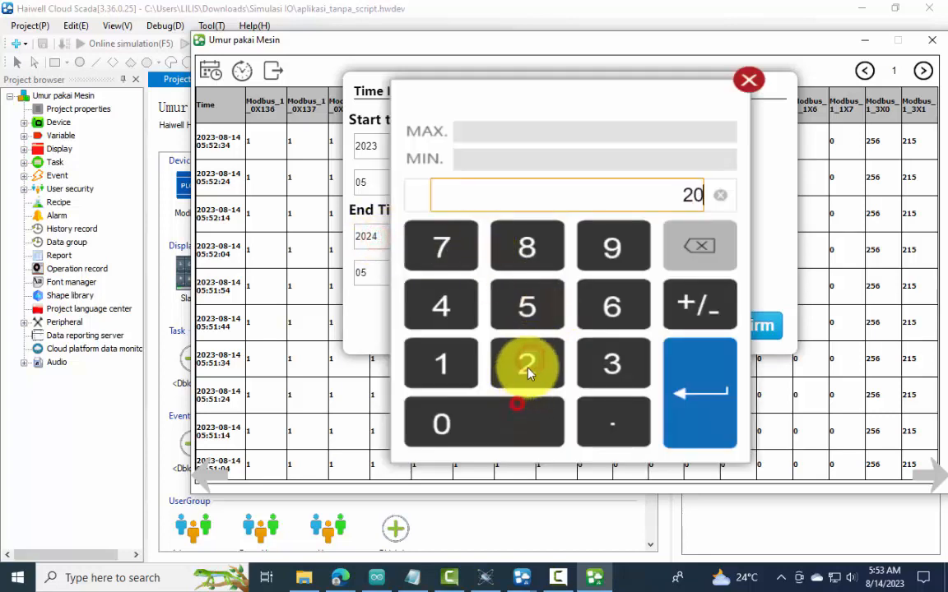
click(532, 366)
click(589, 357)
click(691, 392)
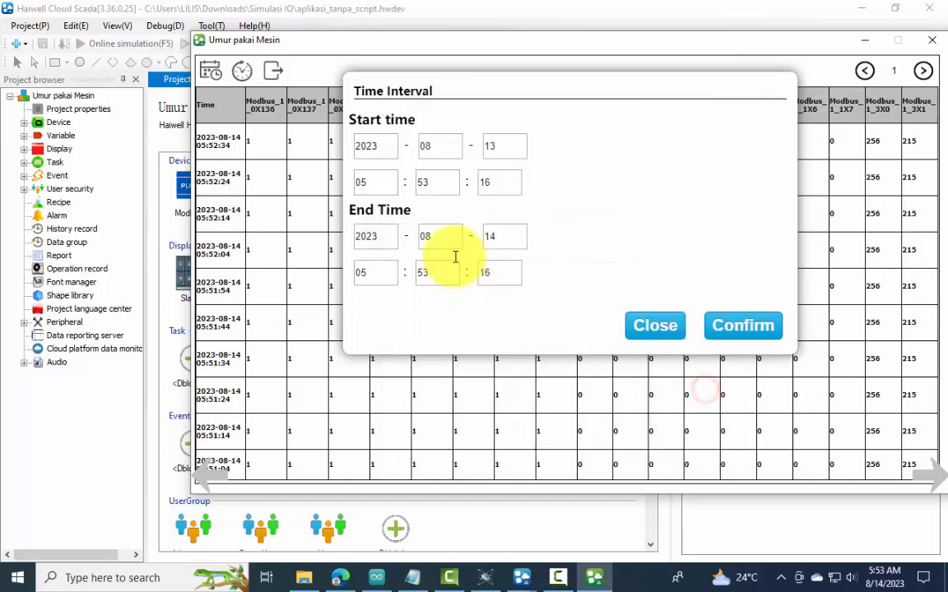
Set the End Time day of the data log interval to 15 and apply the interval to the table
click(504, 238)
click(439, 363)
click(520, 307)
click(691, 411)
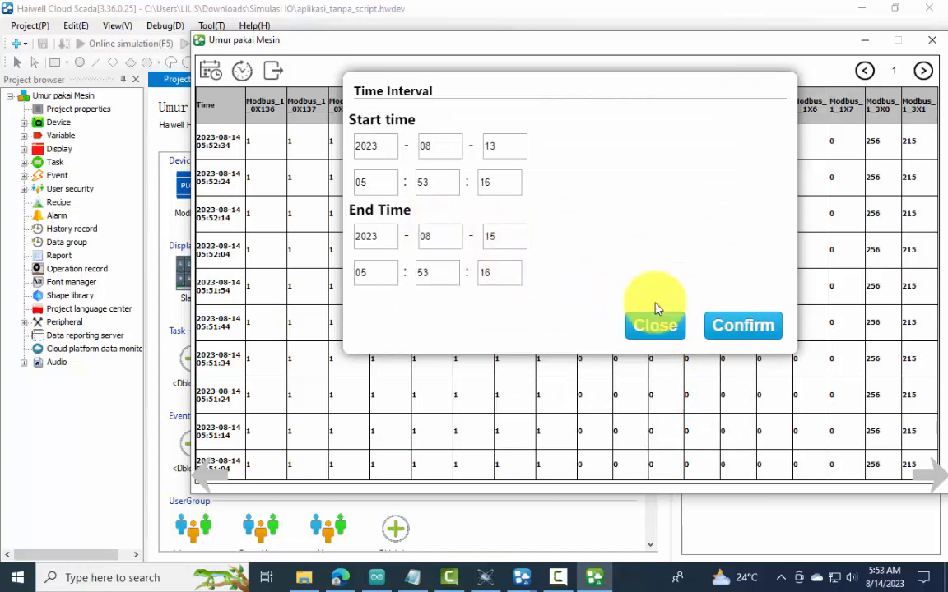
click(728, 325)
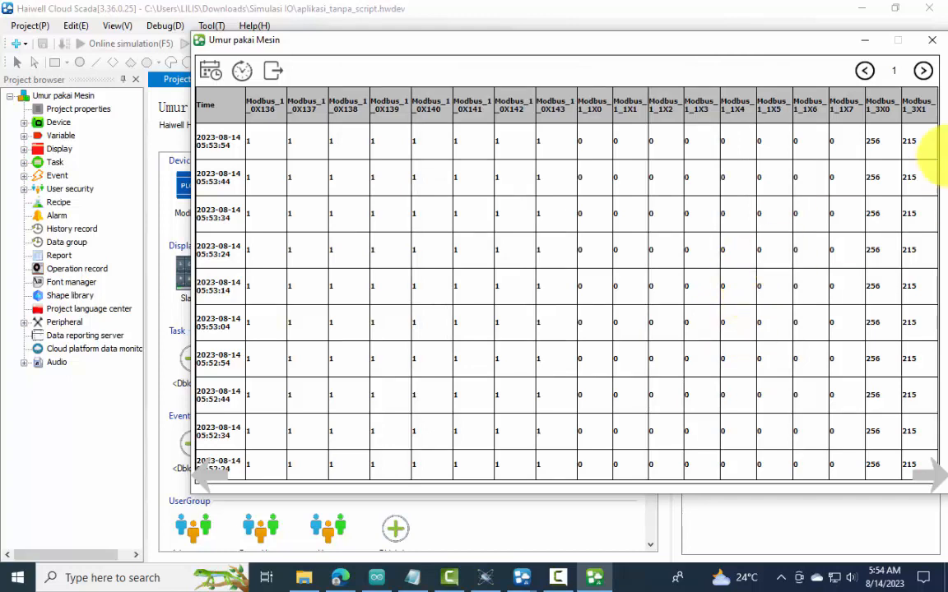
Close the running HMI simulation and open the aplikasi_dengan_script project from the Simulasi IO folder
click(934, 43)
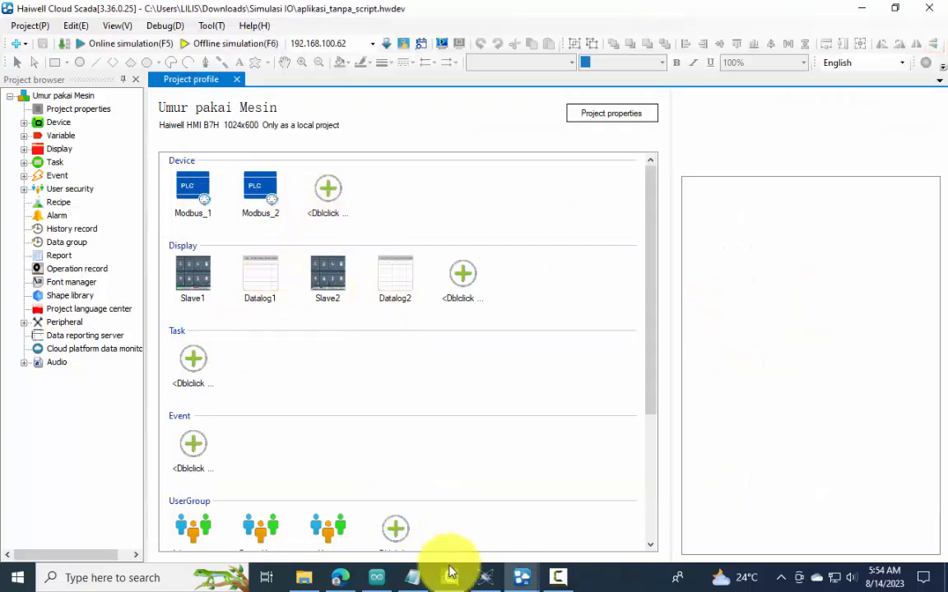
click(304, 579)
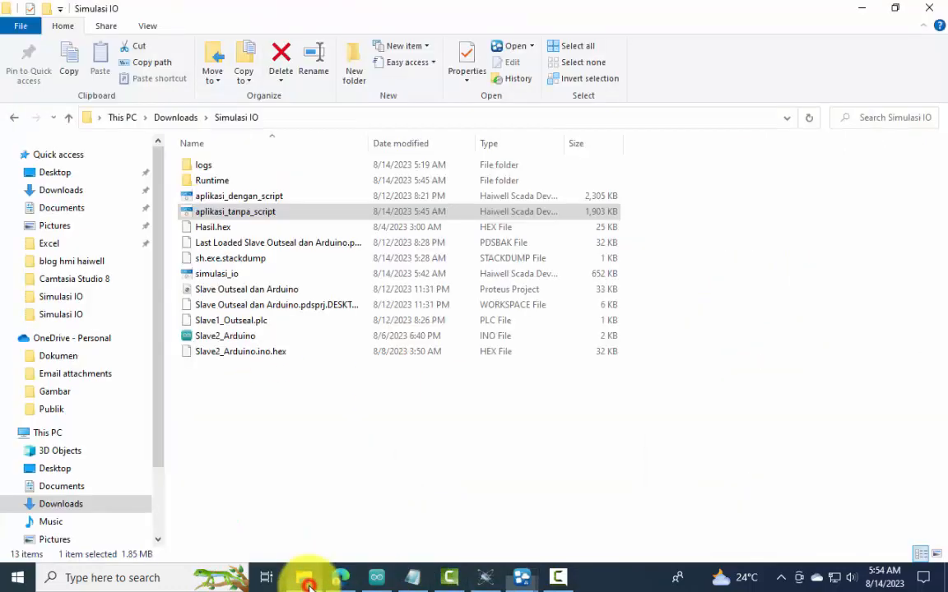
click(256, 196)
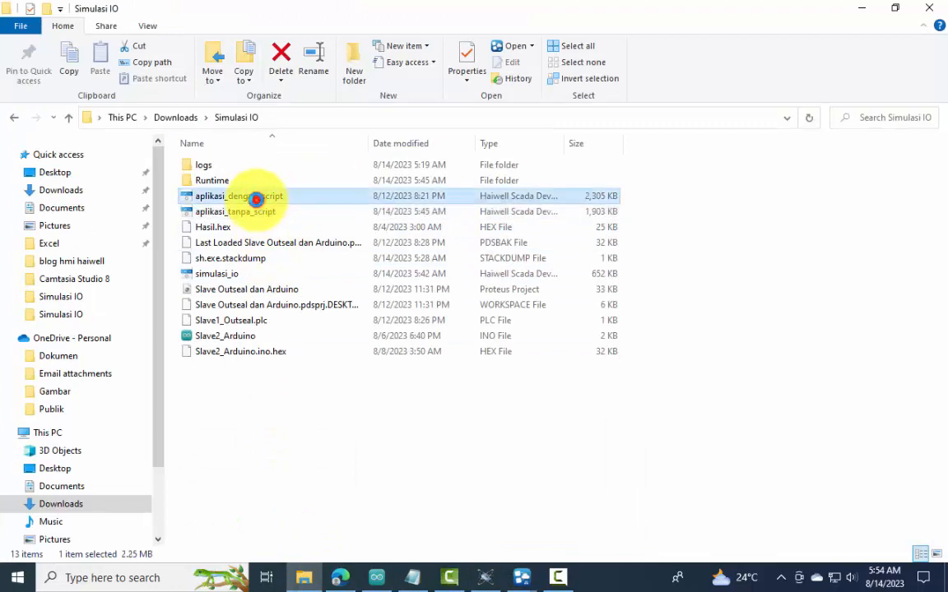
double_click(256, 196)
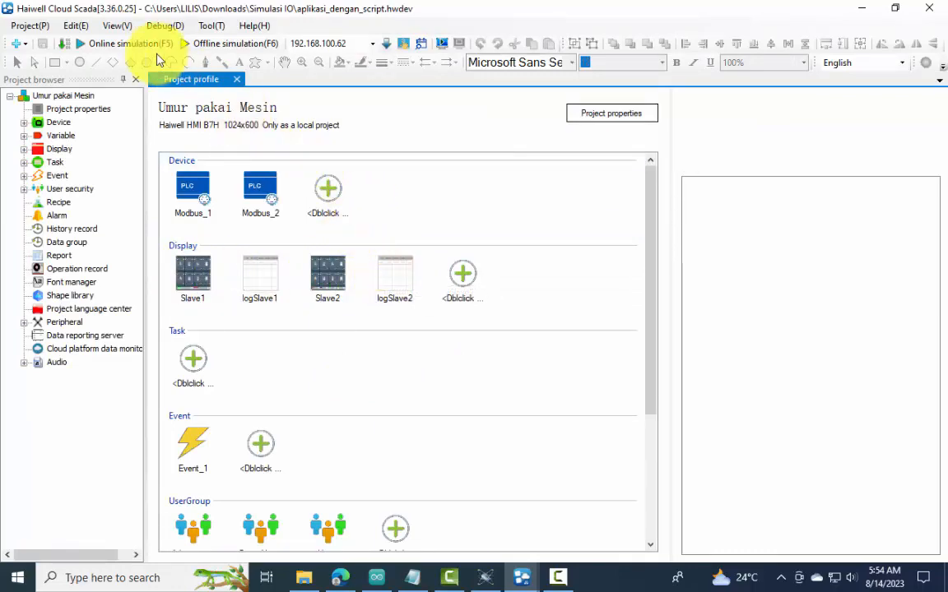
Start the online simulation of the scripted project and arrange its HMI window beside the Proteus schematic
click(109, 43)
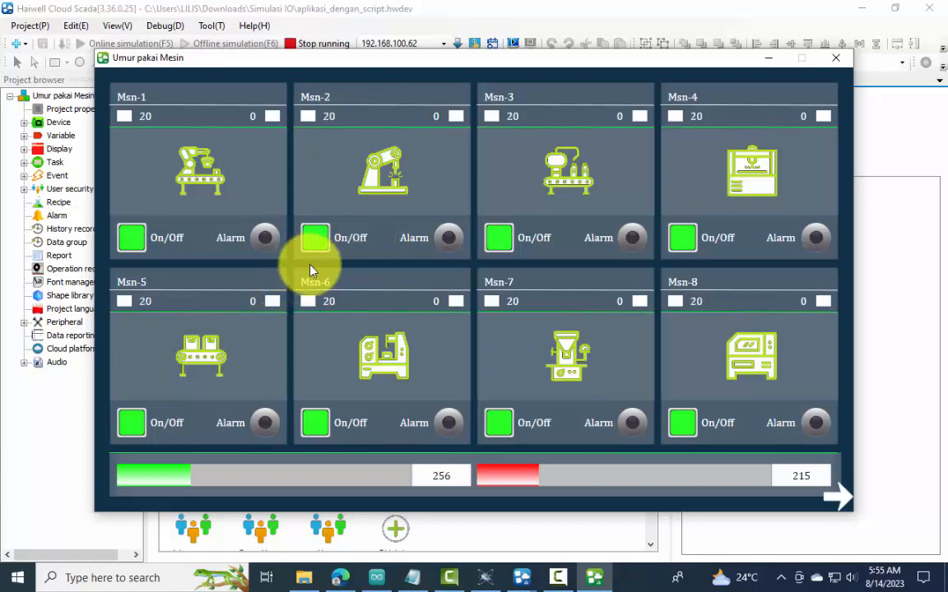
drag(445, 59, 515, 82)
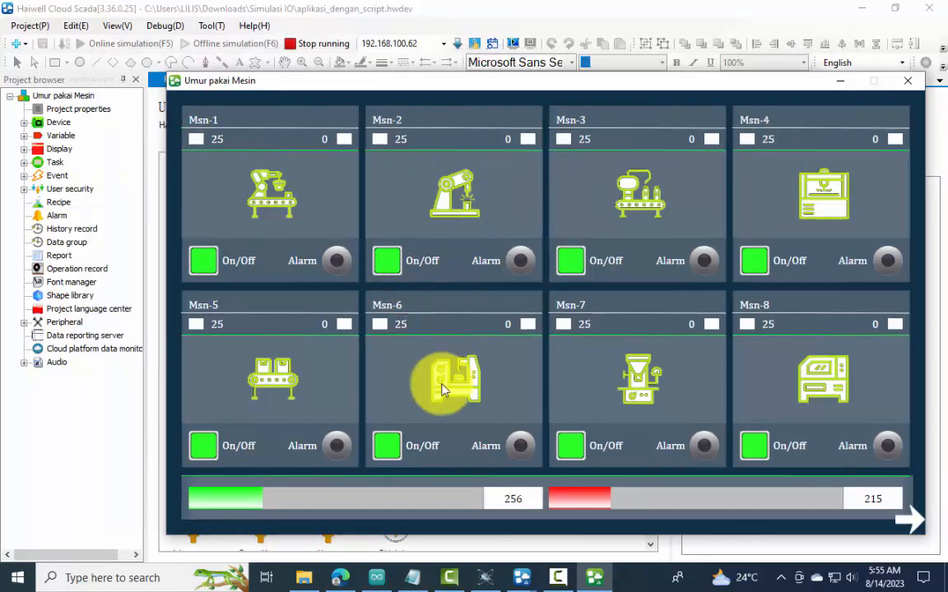
click(485, 578)
drag(517, 88, 490, 105)
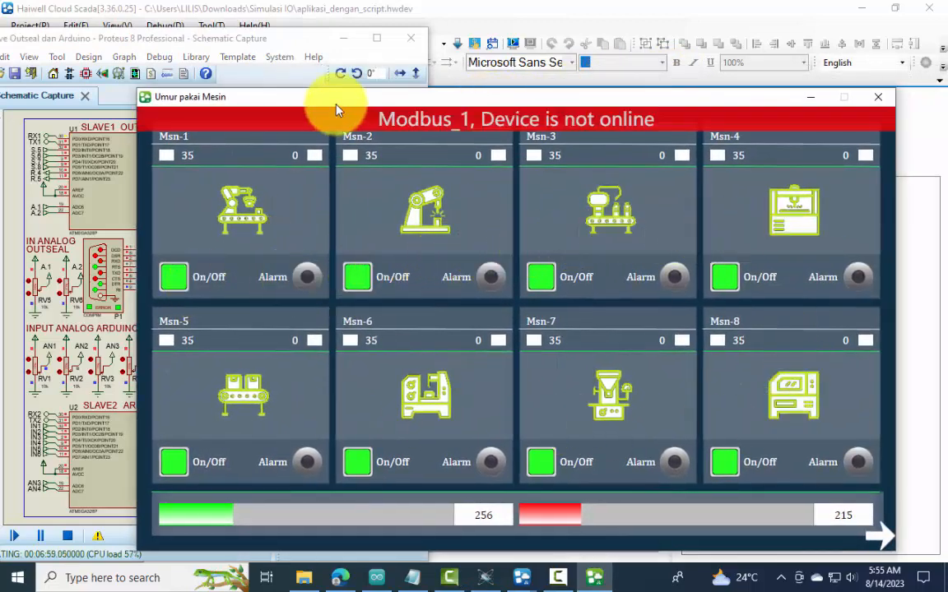
drag(335, 102, 556, 83)
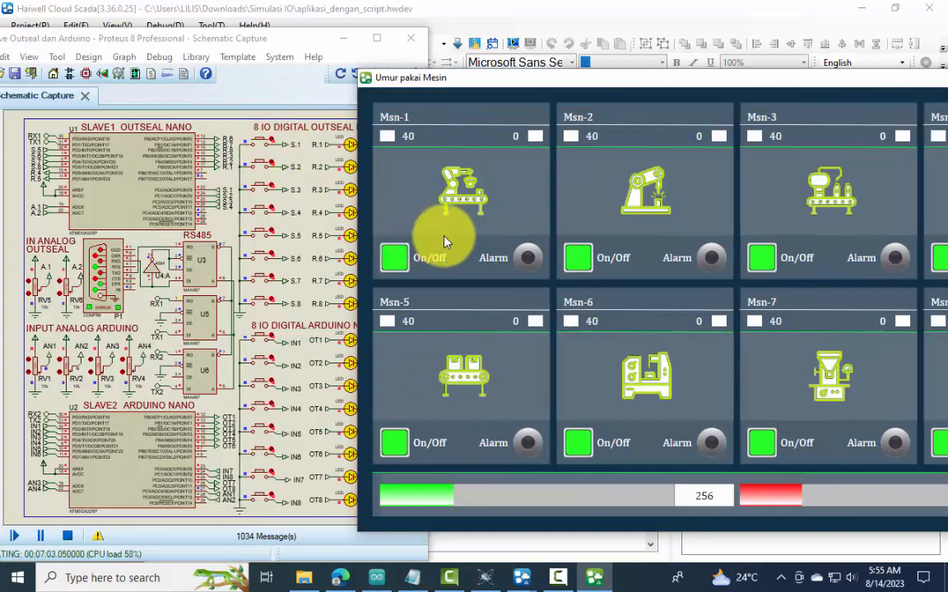
Close Outseal input switches S.1 and S.2 in the schematic to trigger the Msn-1 and Msn-2 alarms
click(272, 141)
click(271, 142)
click(505, 225)
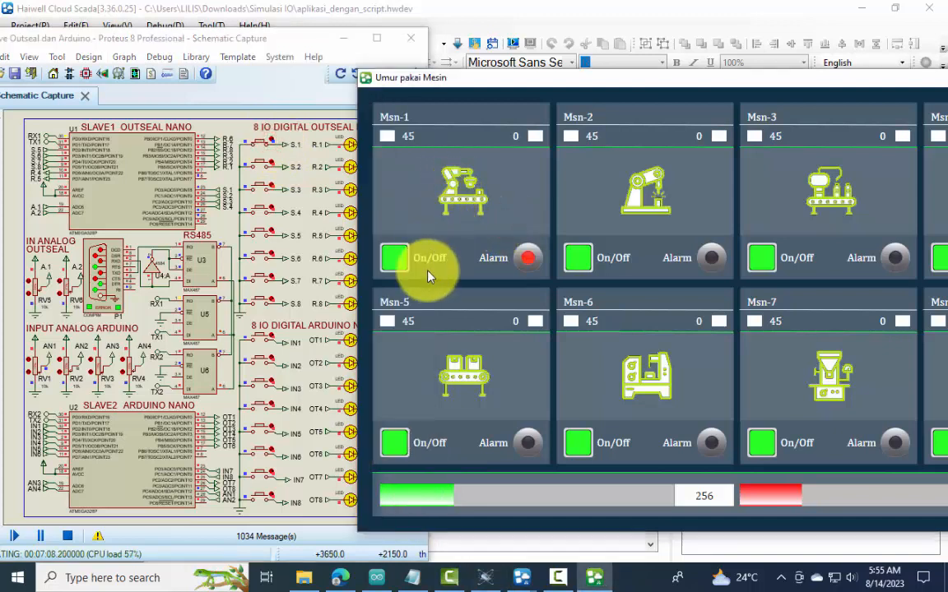
click(272, 168)
click(272, 169)
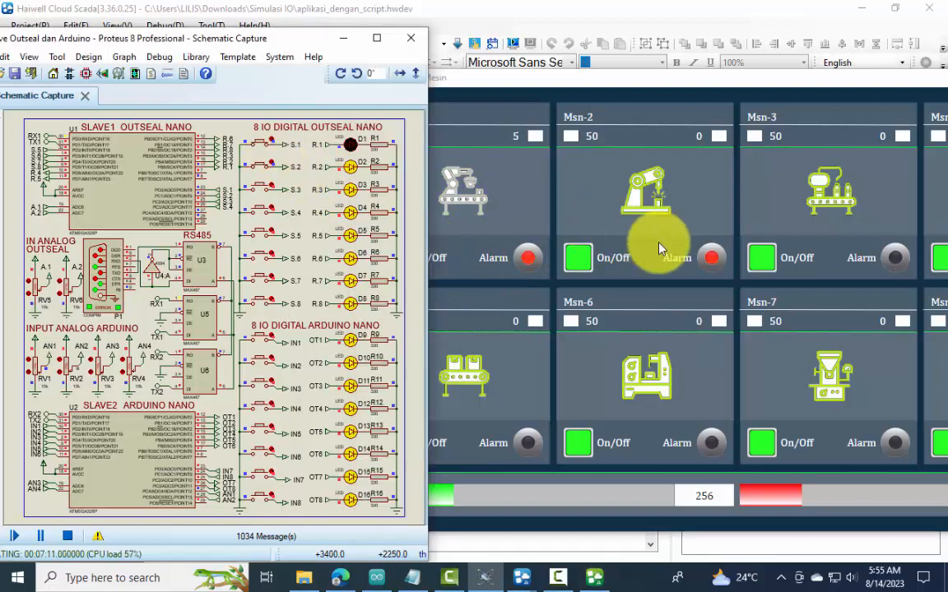
Close Outseal input switches S.3 to S.8 to trigger the Msn-3 to Msn-8 alarms, and bring all eight machines into view in the HMI
drag(627, 82, 666, 78)
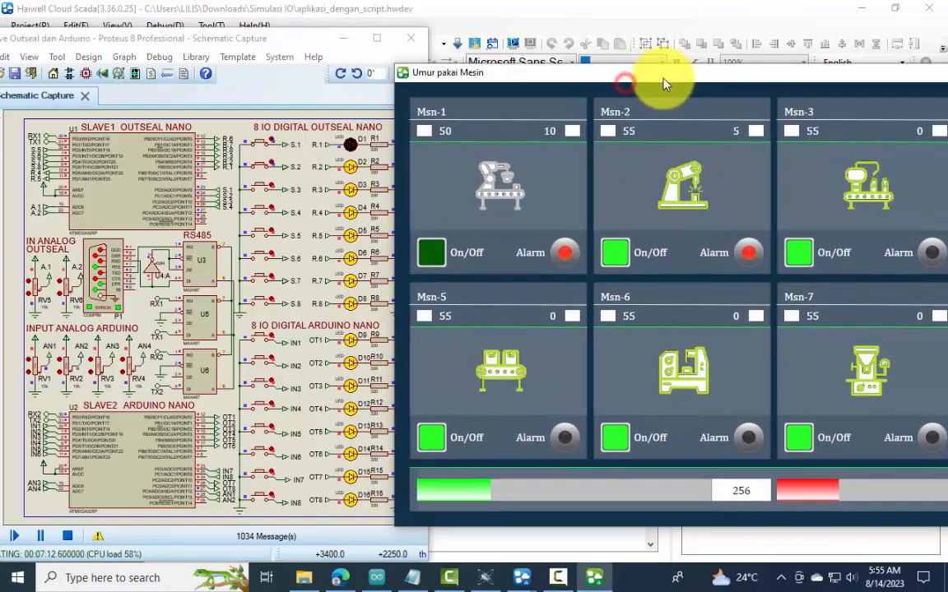
click(264, 185)
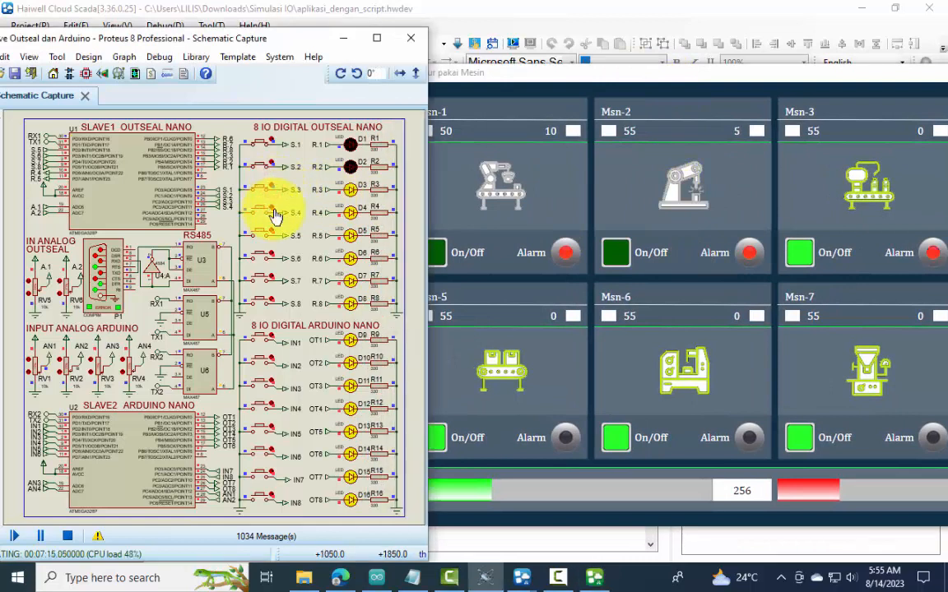
click(264, 189)
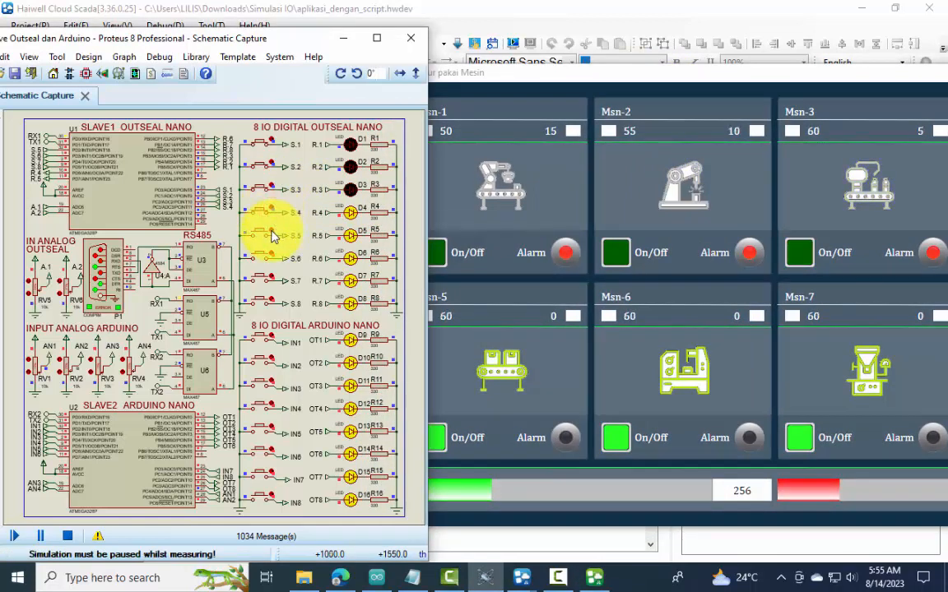
click(271, 231)
click(272, 255)
click(274, 276)
click(272, 301)
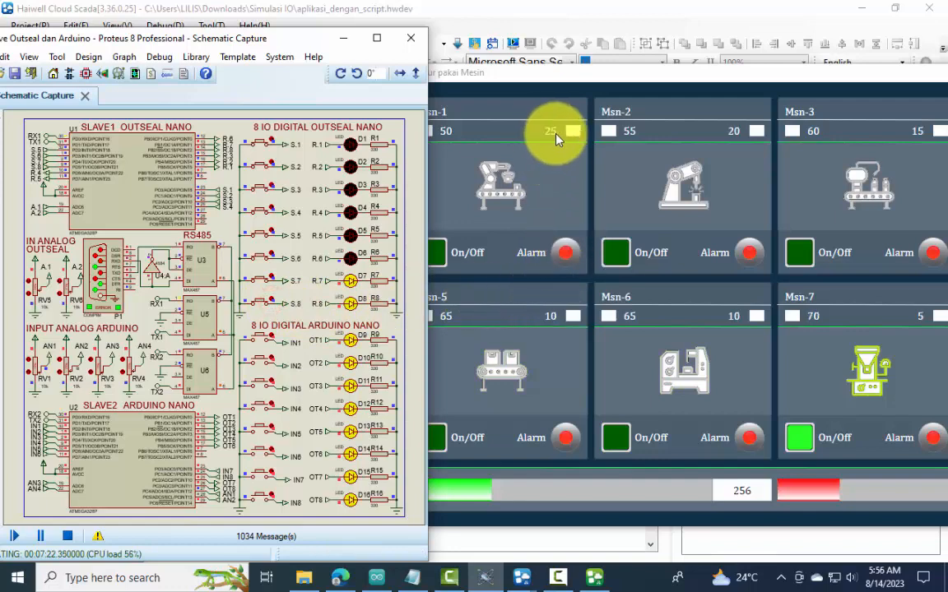
drag(545, 74, 318, 52)
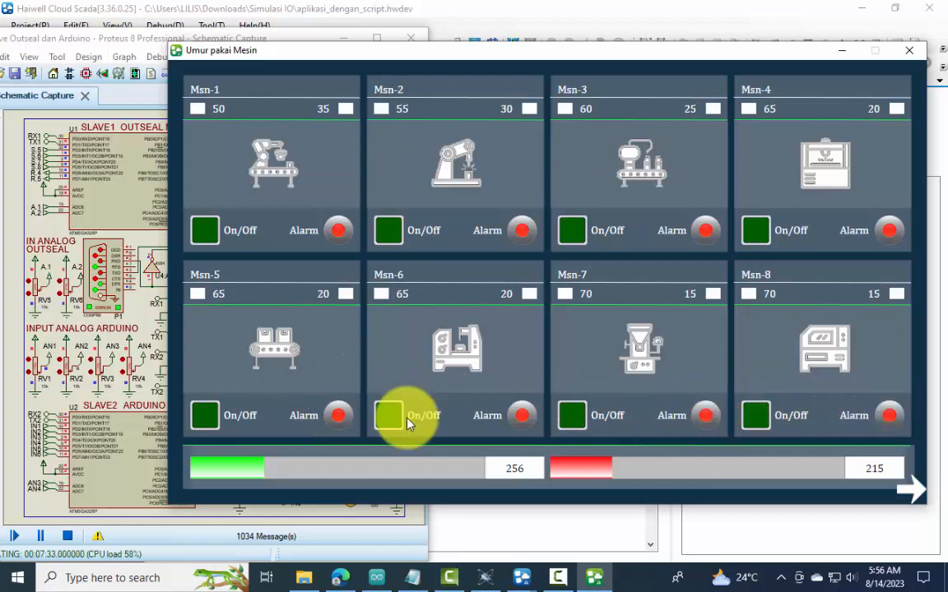
Open Outseal input switches S.1 to S.8 in the schematic to clear the Msn-1 to Msn-8 alarms
drag(365, 60, 494, 73)
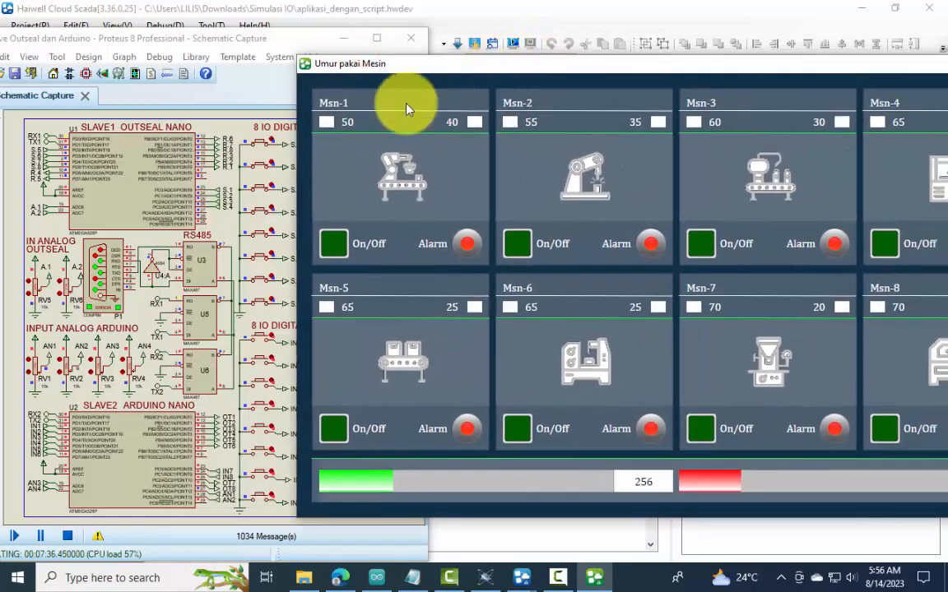
click(273, 144)
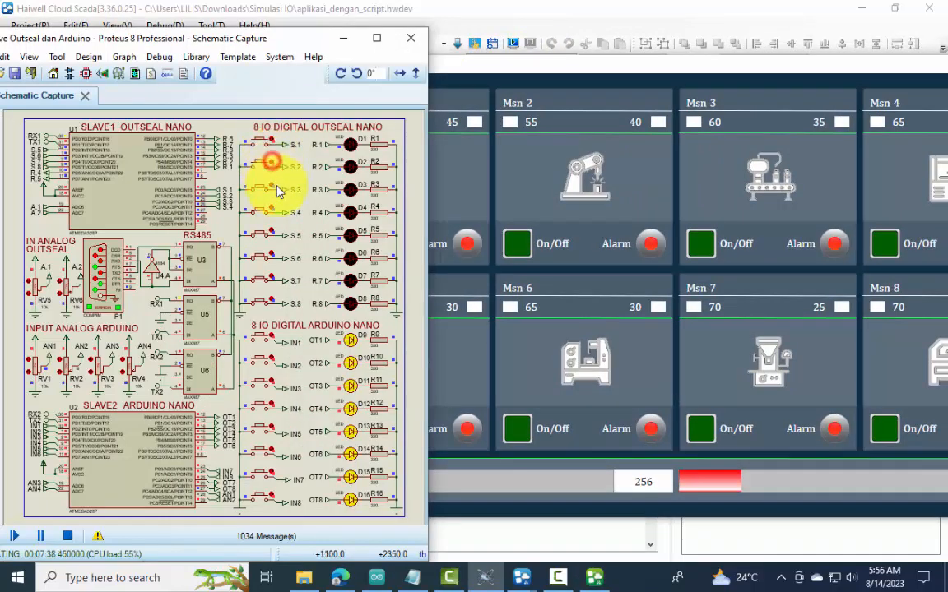
click(272, 187)
click(272, 209)
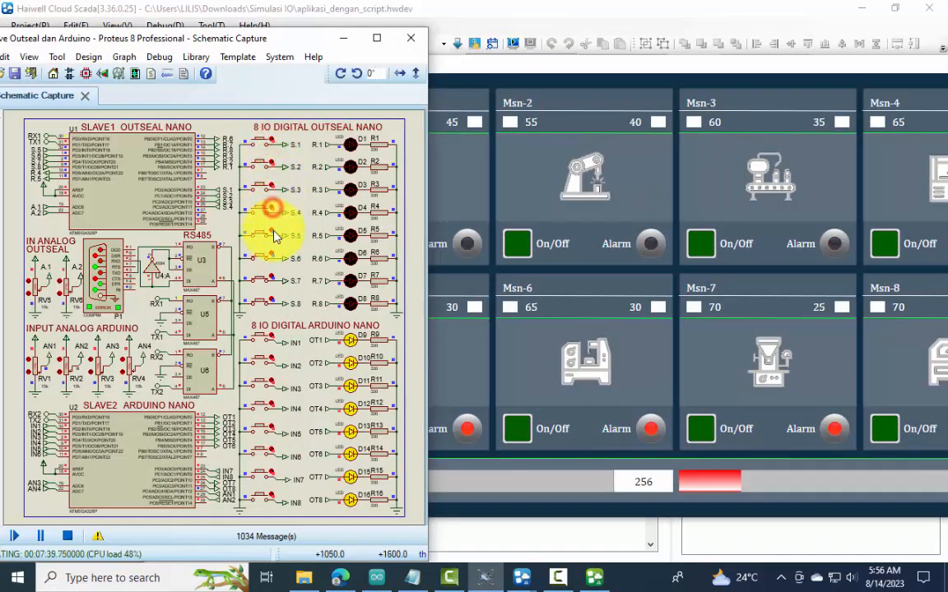
click(271, 231)
click(270, 256)
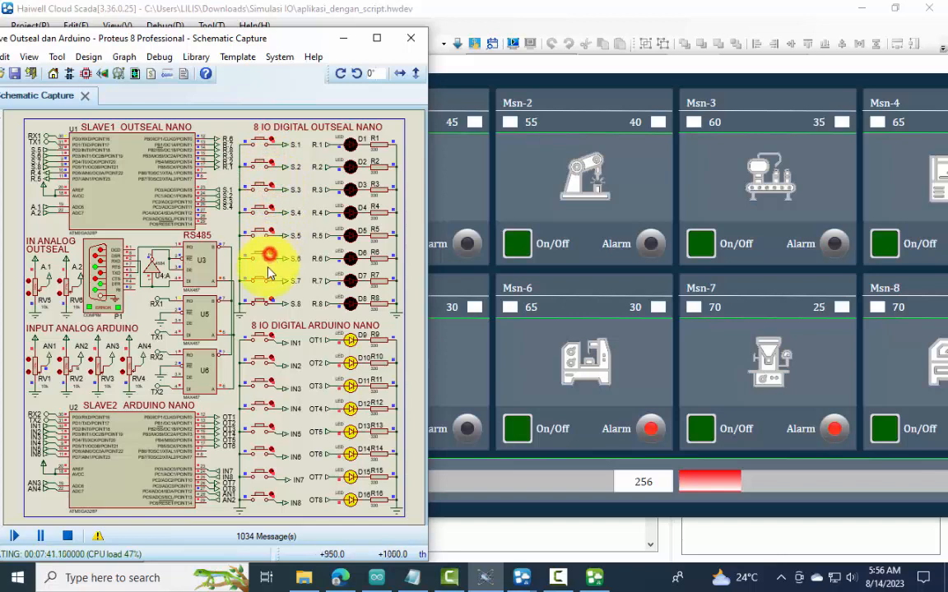
click(270, 277)
click(270, 299)
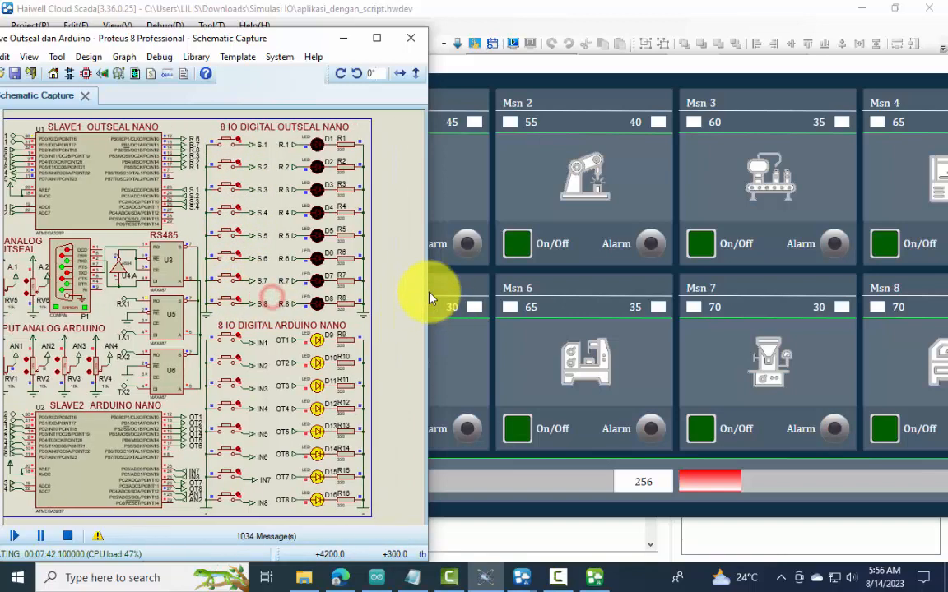
click(370, 335)
Switch on all eight machines, Msn-1 to Msn-8, in the HMI
click(465, 188)
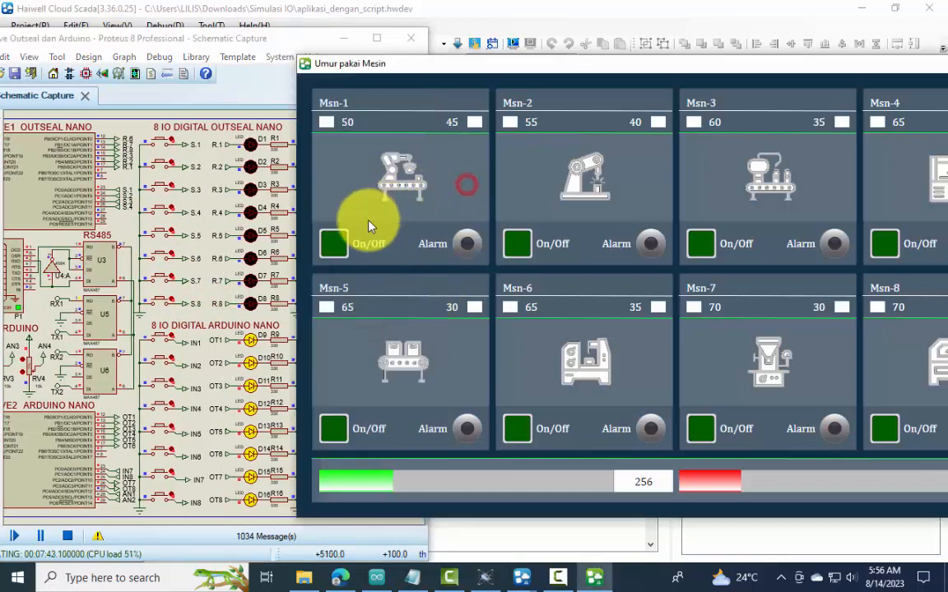
click(331, 240)
click(517, 242)
click(700, 243)
click(885, 243)
click(884, 429)
click(700, 428)
click(517, 429)
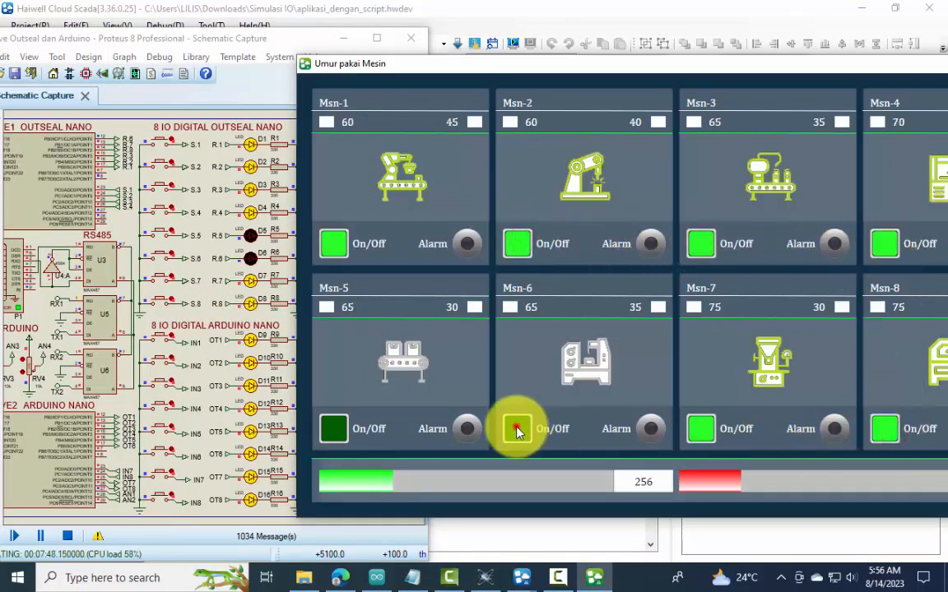
click(334, 429)
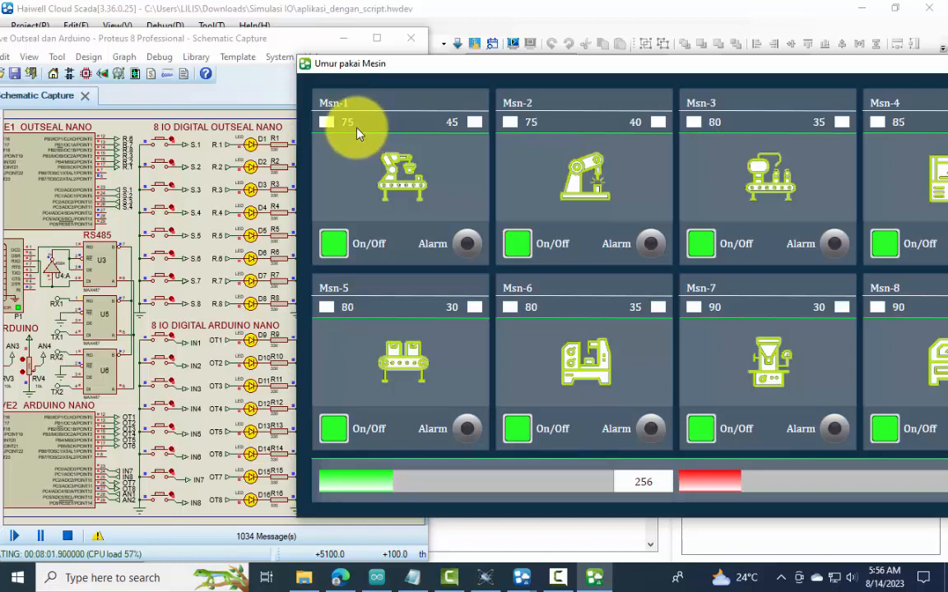
Rearrange the HMI and schematic windows, and lower the Outseal analog input potentiometer RV5 to 10%
drag(498, 66, 377, 70)
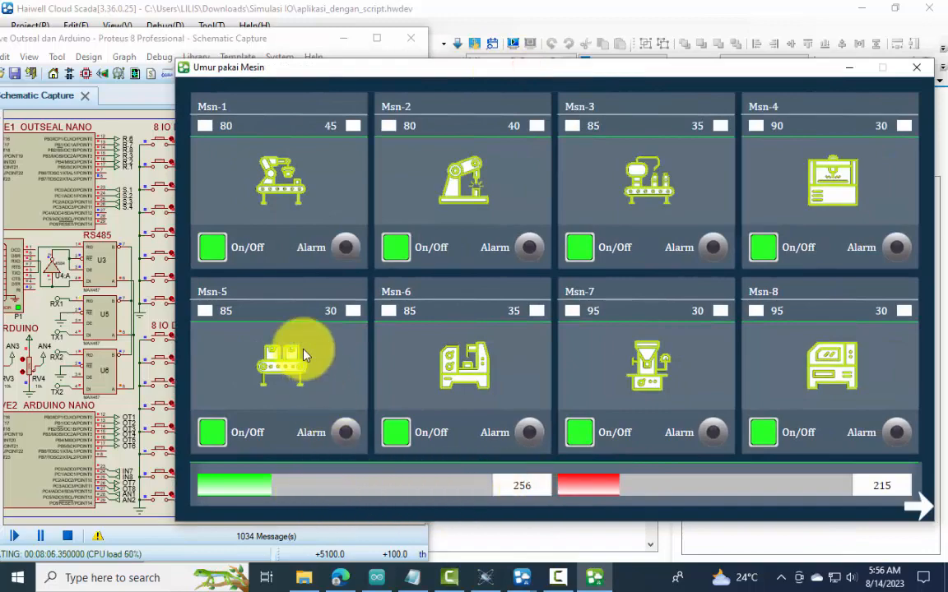
drag(97, 41, 217, 54)
scroll(196, 260, down, 3)
scroll(312, 333, up, 5)
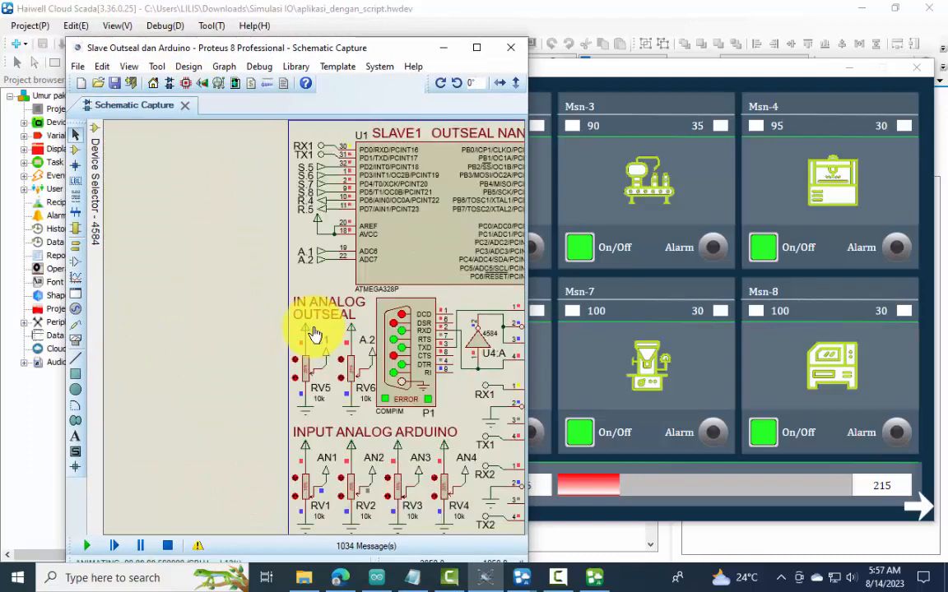
scroll(313, 333, up, 1)
scroll(325, 362, up, 2)
click(179, 290)
click(179, 289)
click(179, 289)
click(179, 289)
click(179, 290)
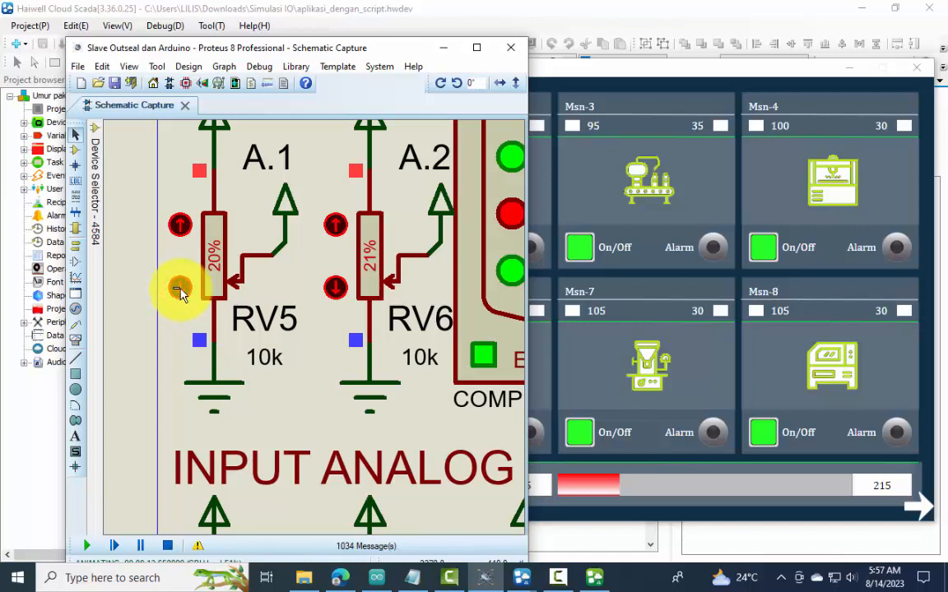
click(179, 289)
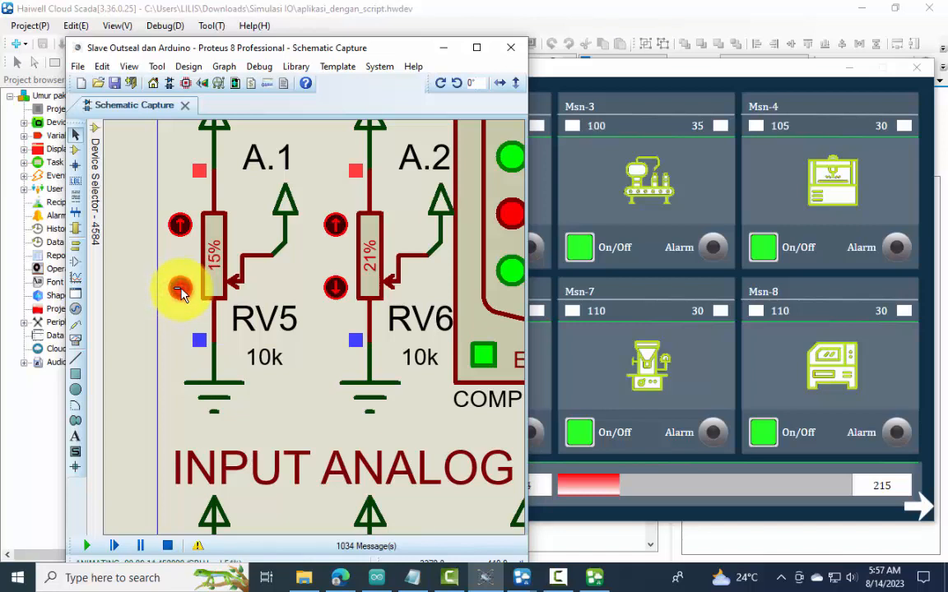
click(179, 290)
click(179, 290)
click(180, 289)
click(179, 290)
Lower the Outseal potentiometer RV6 to 10% and bring the HMI window forward to check both analog bars
click(335, 290)
click(336, 290)
click(333, 289)
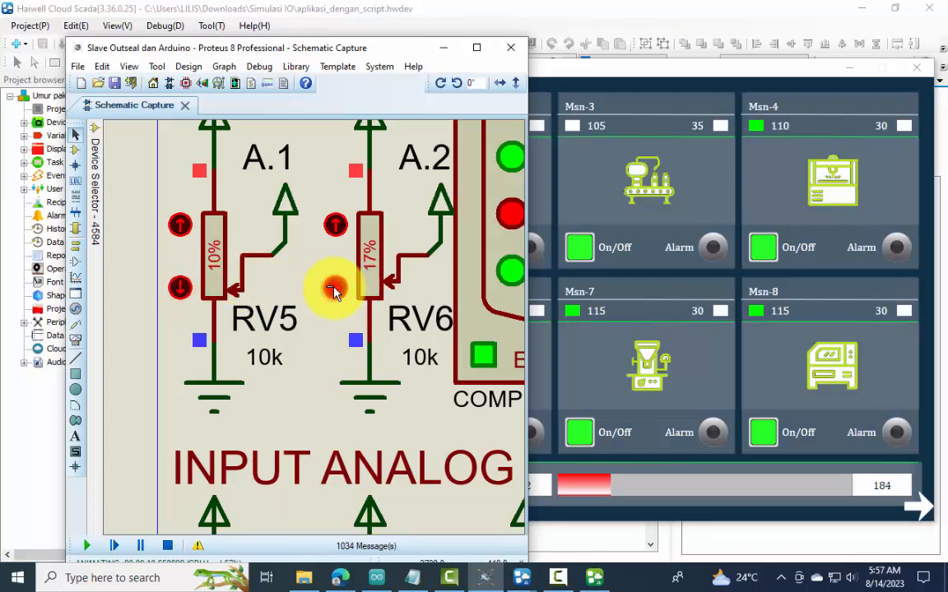
click(334, 289)
click(334, 289)
click(334, 289)
click(334, 288)
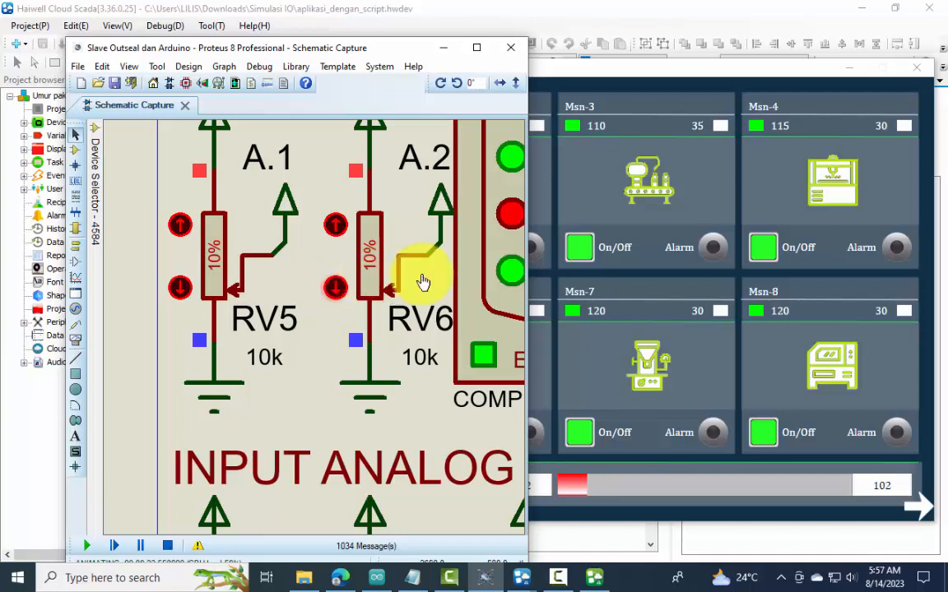
click(556, 72)
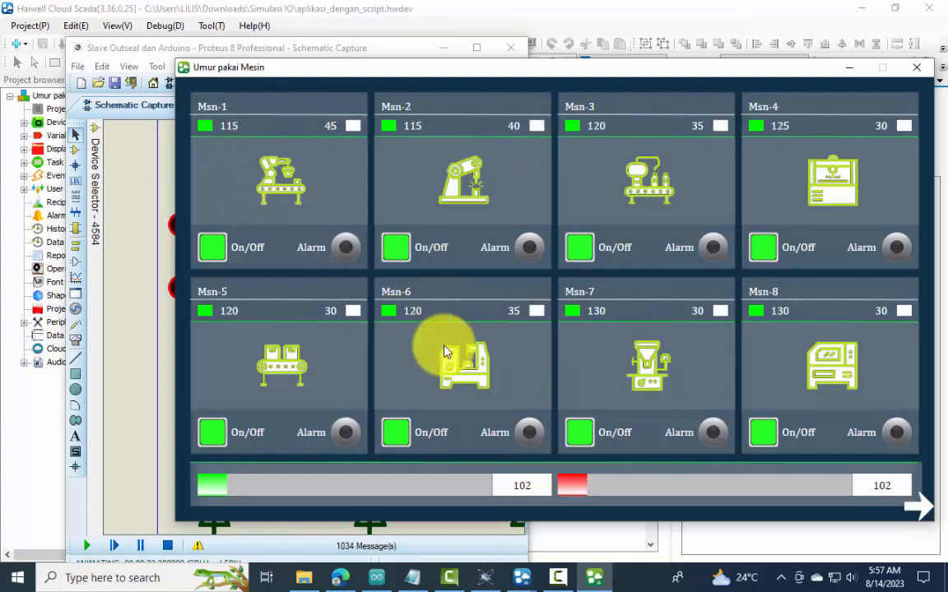
Close Outseal input switch S.1 to trigger the Msn-1 alarm, and bring the full HMI into view to monitor its downtime indicator
drag(362, 71, 661, 96)
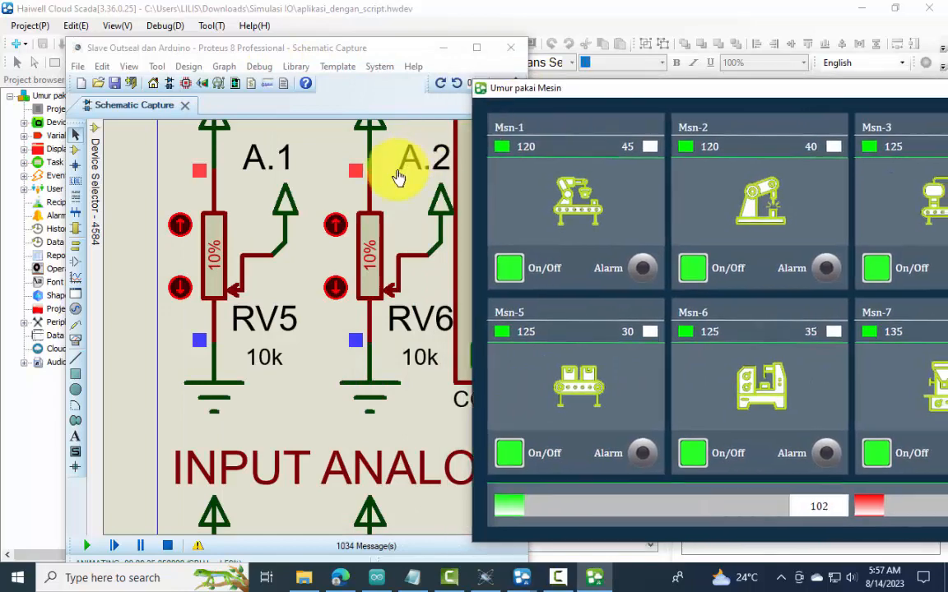
scroll(445, 181, down, 3)
scroll(436, 164, up, 1)
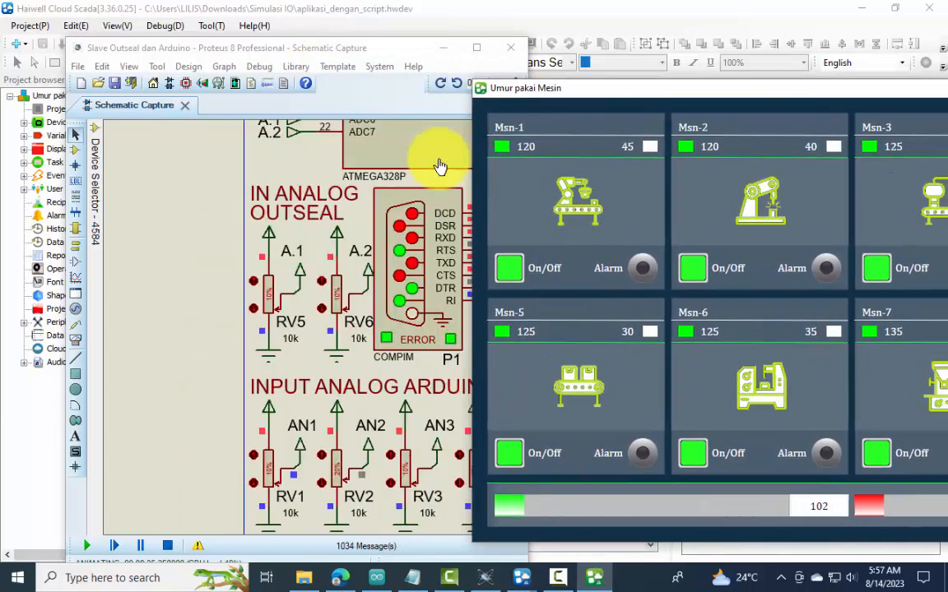
click(106, 141)
click(144, 142)
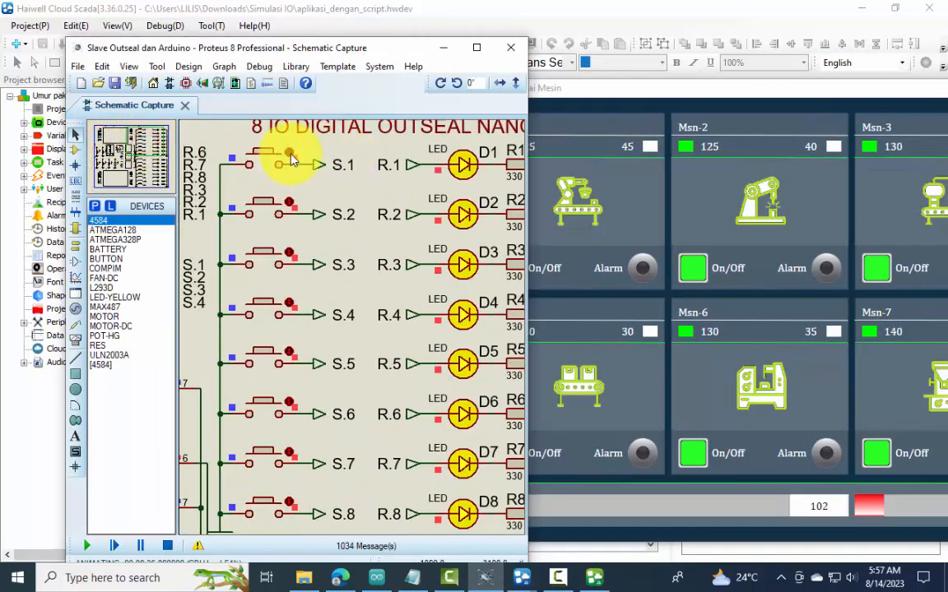
click(642, 223)
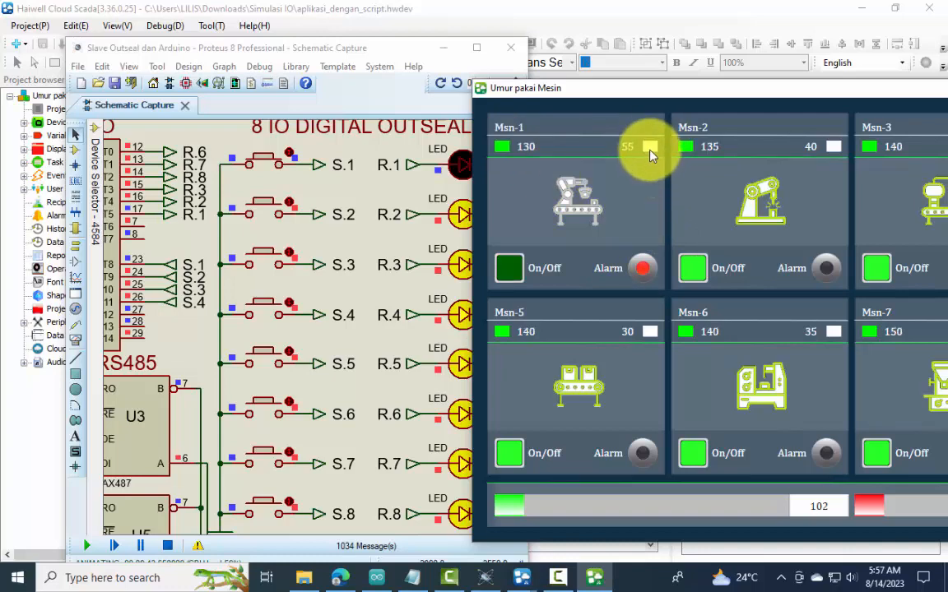
drag(649, 150, 311, 146)
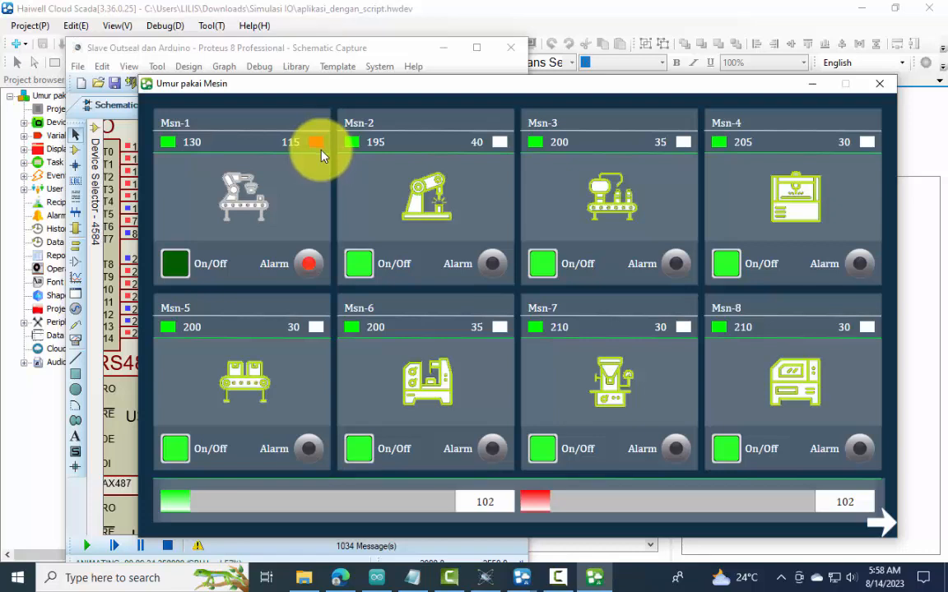
Show the Msn-9 to Msn-16 HMI page and close Arduino input switches IN1 to IN8 to trigger those machines' alarms
click(878, 521)
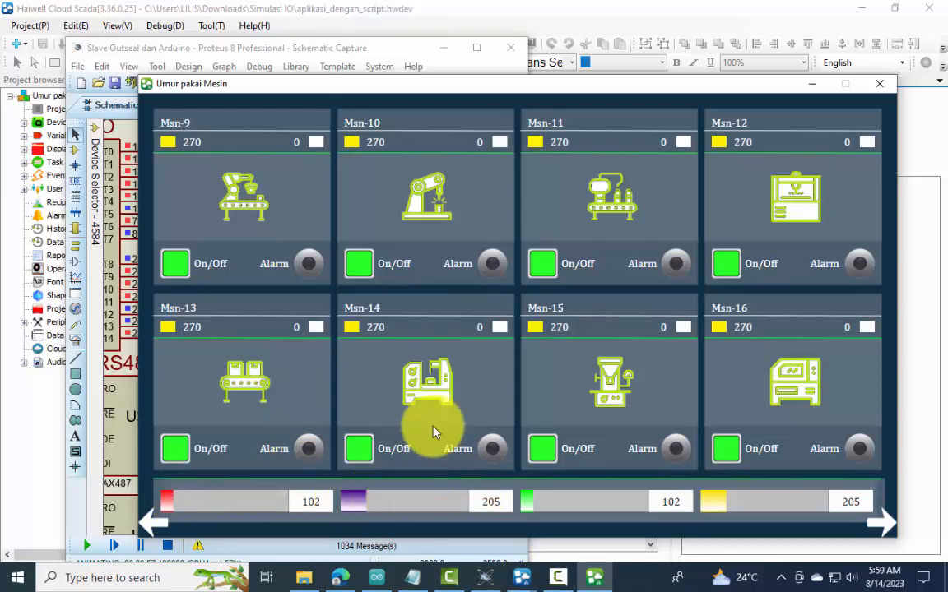
drag(220, 87, 402, 53)
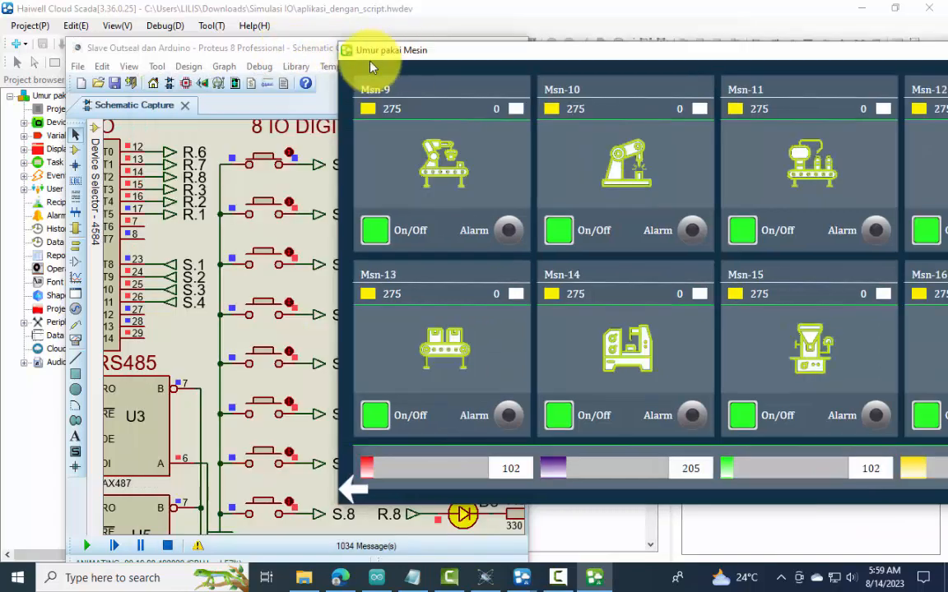
click(222, 49)
scroll(350, 423, down, 2)
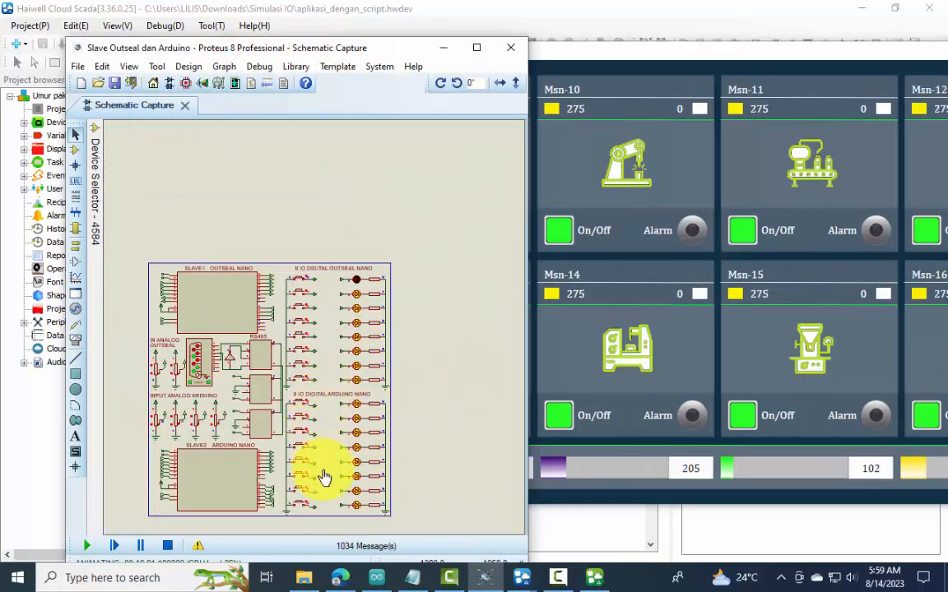
scroll(311, 296, up, 2)
scroll(272, 214, down, 1)
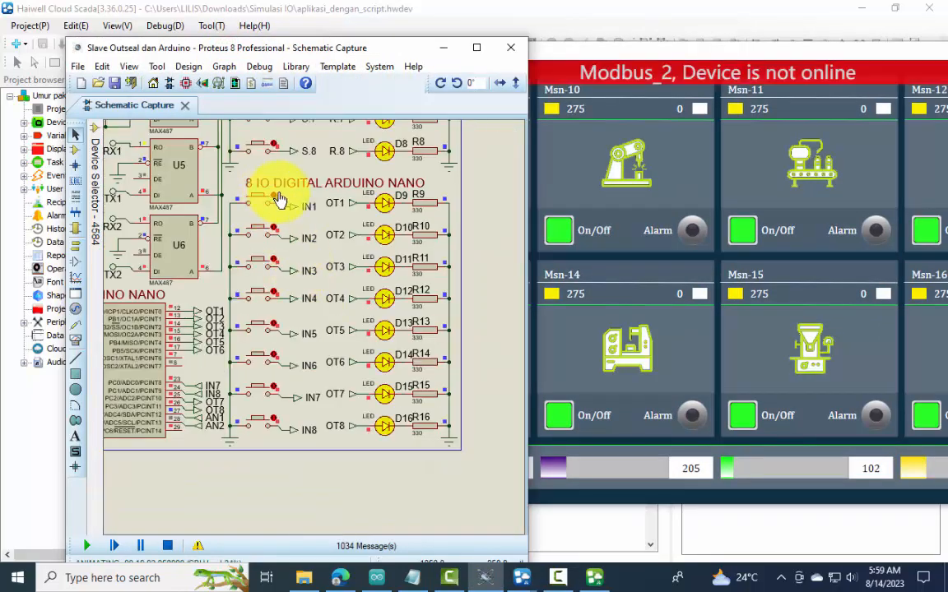
click(273, 292)
click(273, 355)
click(274, 386)
click(273, 420)
scroll(284, 403, up, 1)
drag(336, 58, 256, 53)
drag(483, 52, 343, 51)
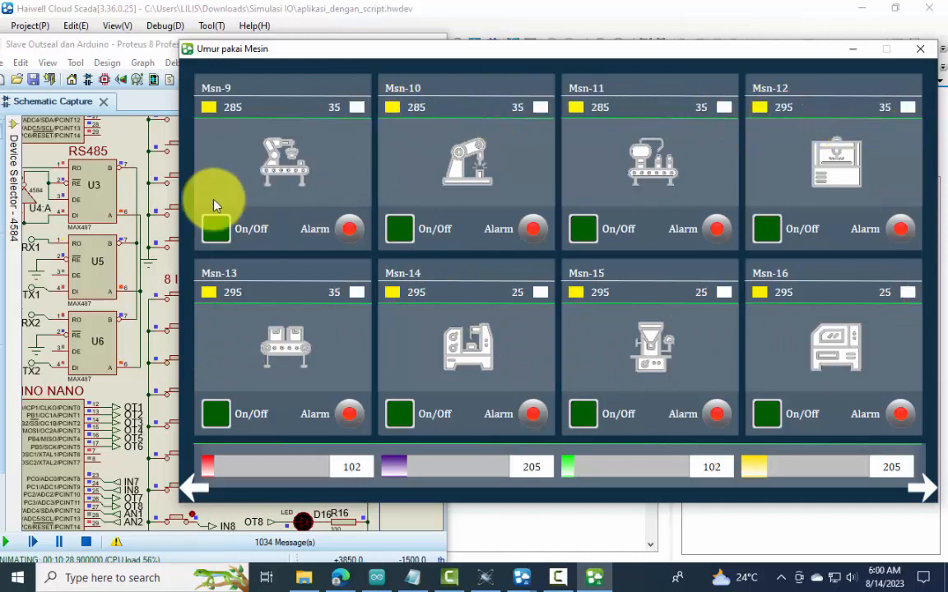
Open Arduino input switches IN1 to IN8 in the schematic to clear the Msn-9 to Msn-16 alarms
click(160, 276)
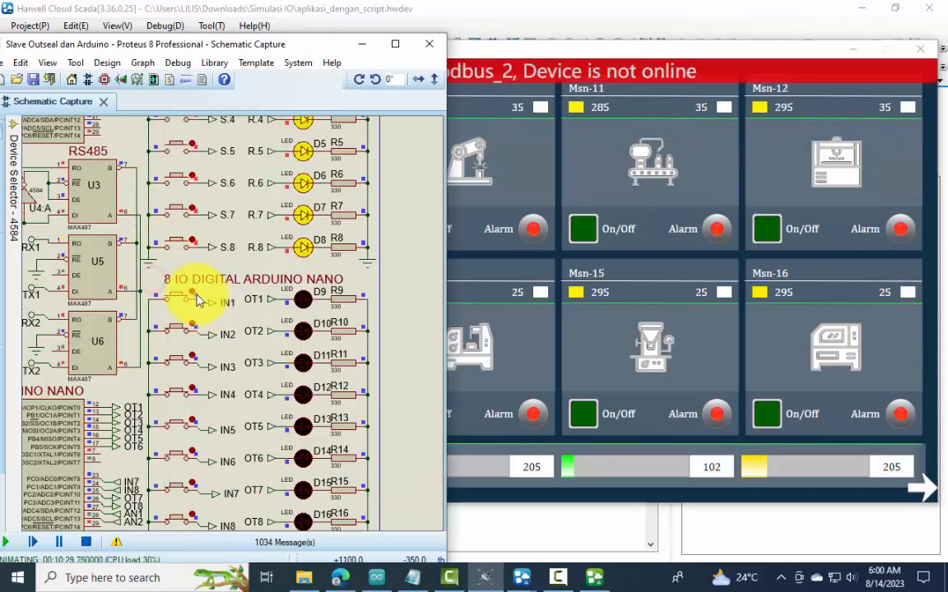
click(191, 356)
click(192, 387)
click(191, 421)
click(191, 454)
click(191, 485)
click(191, 516)
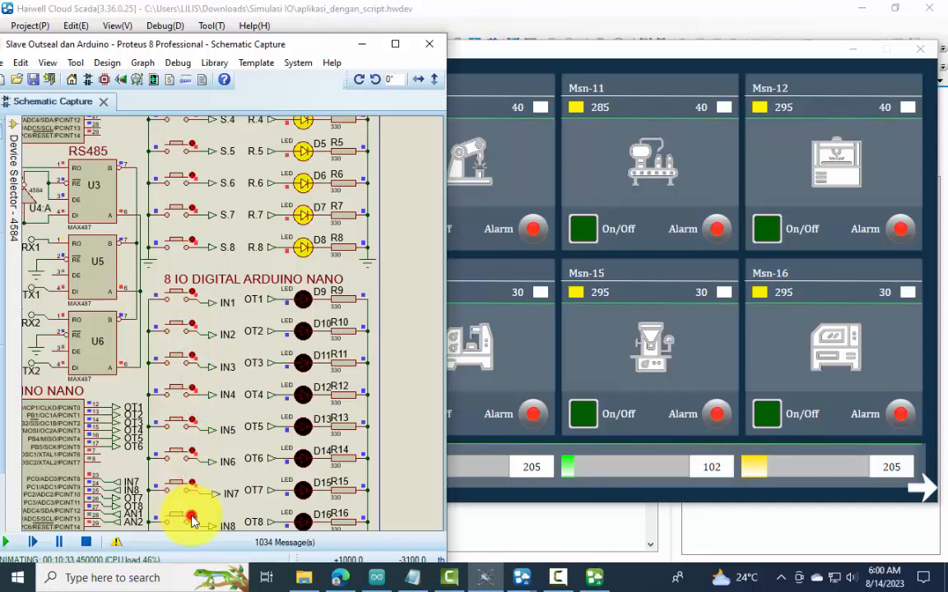
Switch on all eight Arduino machines, Msn-9 to Msn-16, in the HMI
click(879, 377)
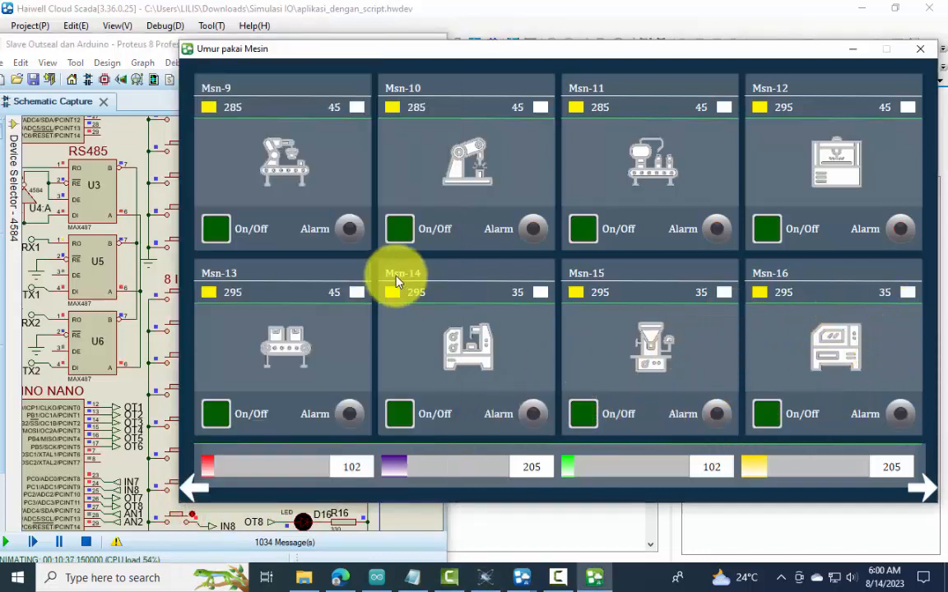
click(165, 243)
click(498, 202)
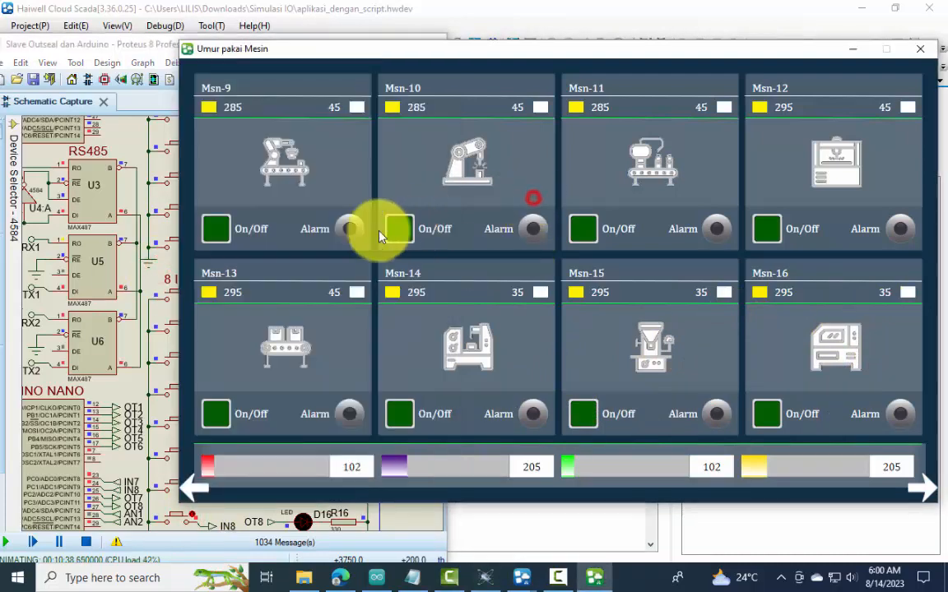
click(217, 234)
click(400, 230)
click(582, 234)
click(766, 229)
click(768, 413)
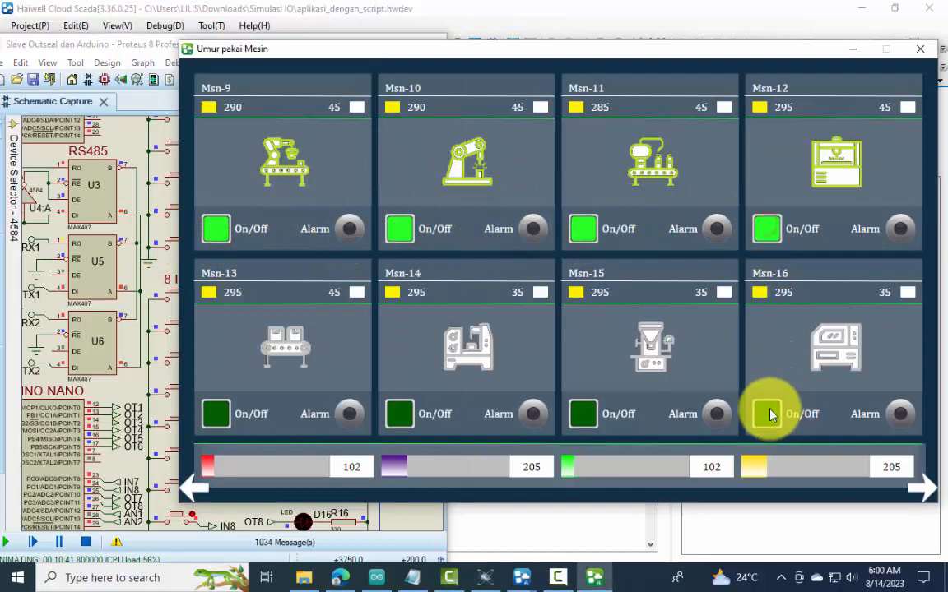
click(580, 415)
click(399, 413)
click(221, 412)
View the Modbus_1 and Modbus_2 data log tables in the HMI, and close the running simulation
click(927, 488)
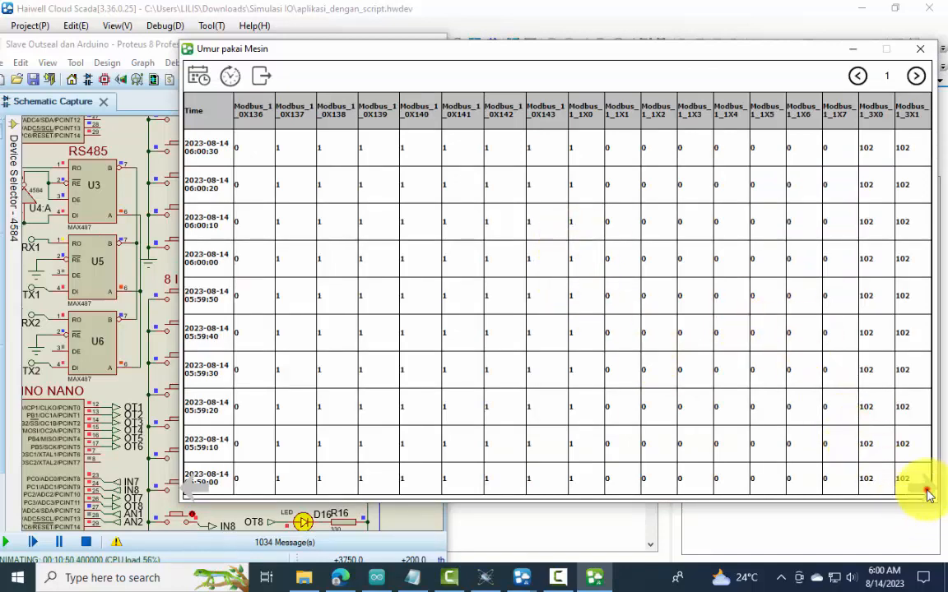
click(927, 492)
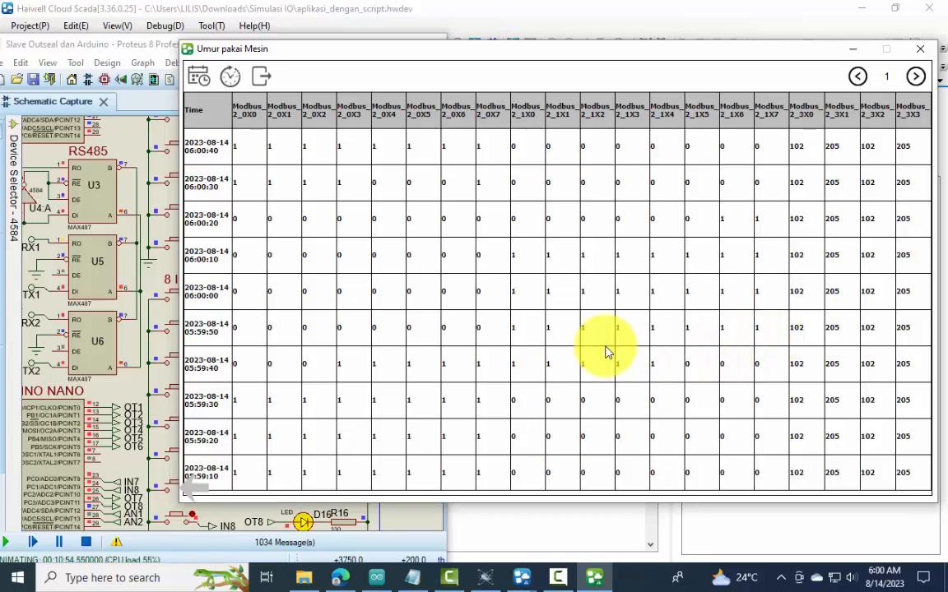
click(920, 48)
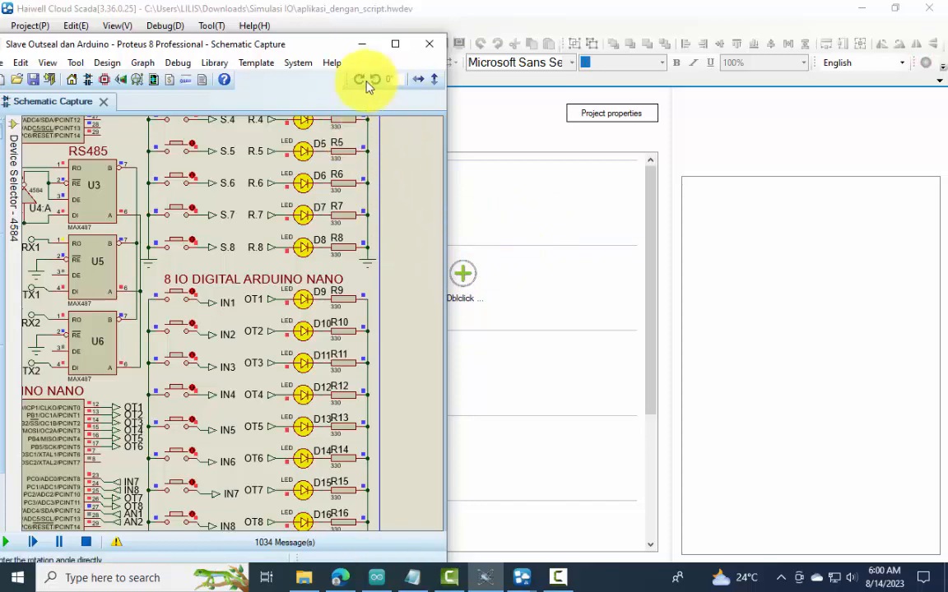
Return to the Haiwell Cloud Scada project and open the Slave1 display in the editor
click(470, 371)
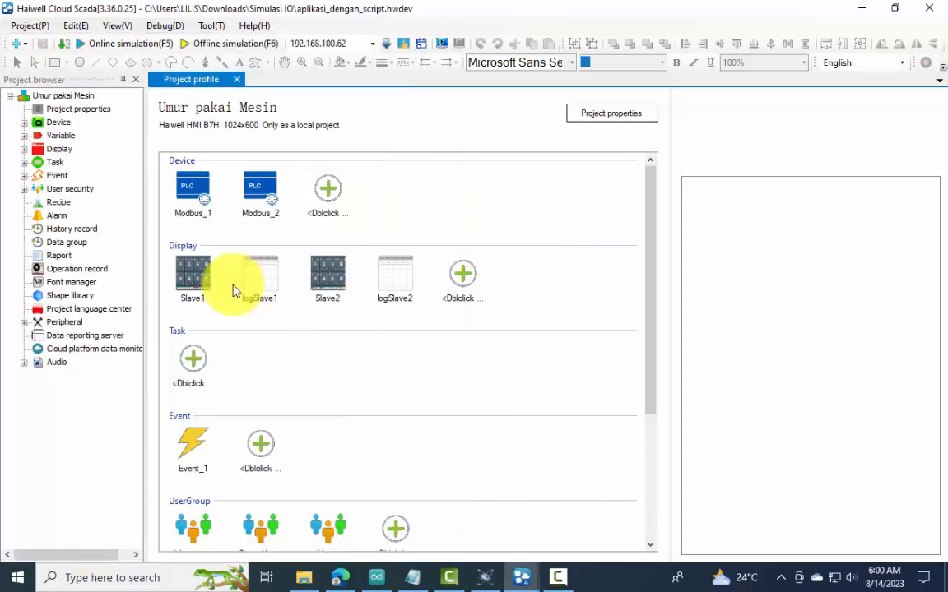
click(192, 280)
double_click(193, 280)
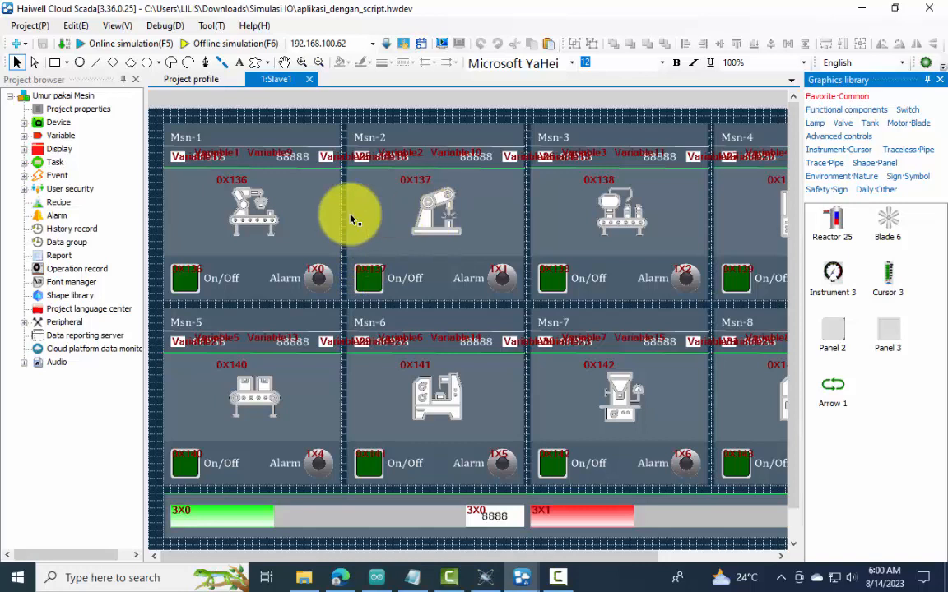
Open the shape settings of the Msn-1 machine lamp and browse to the custom Photo gallery in the picture library
click(259, 214)
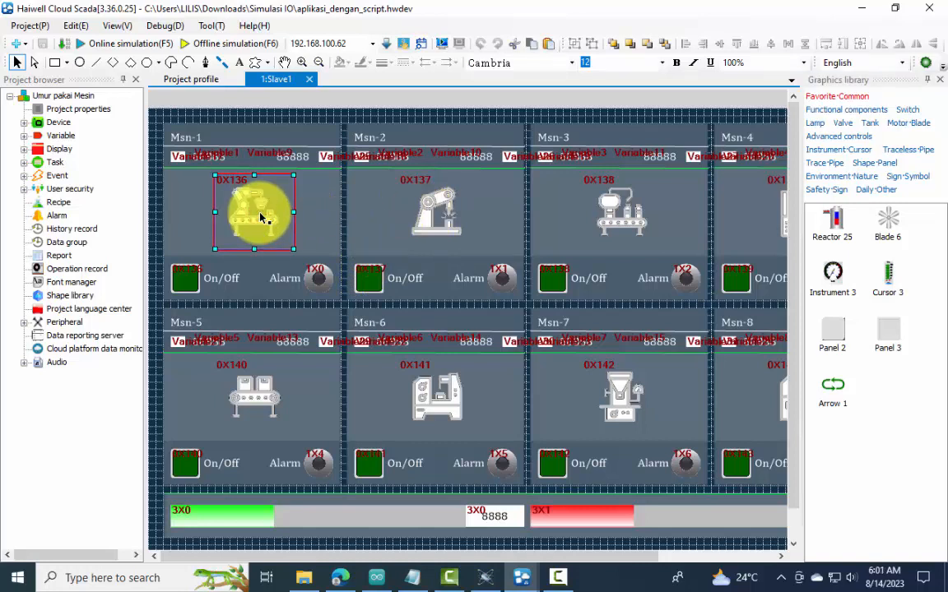
double_click(259, 214)
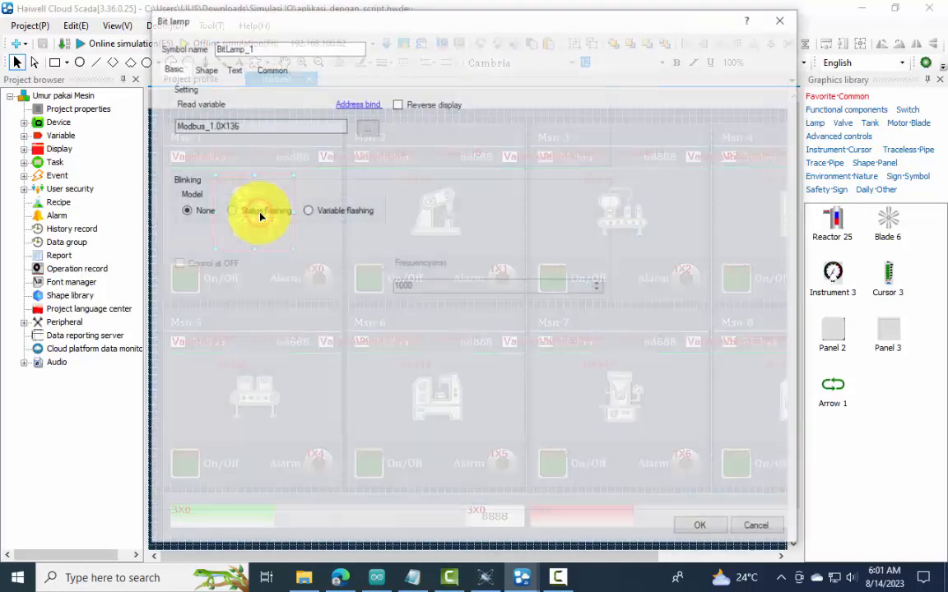
click(206, 70)
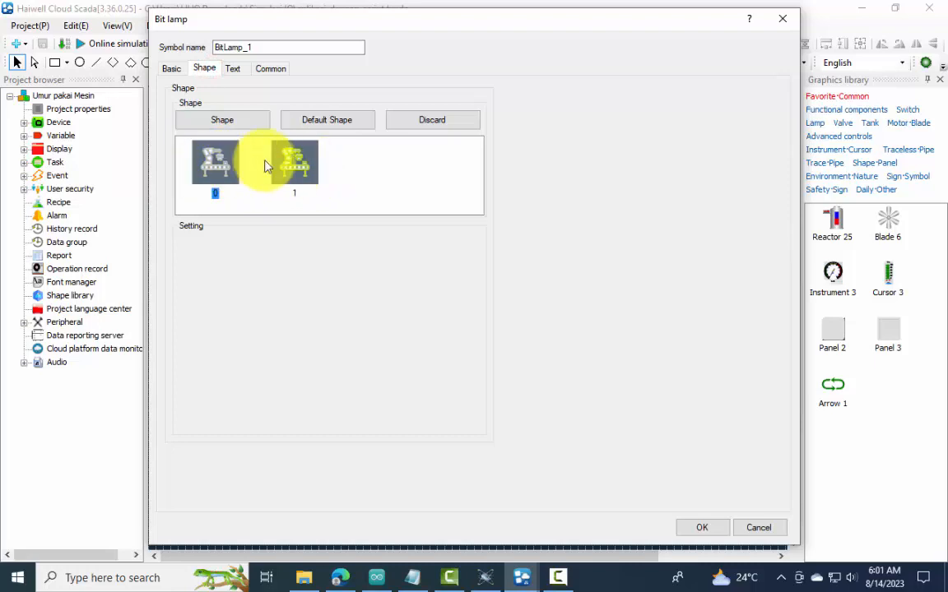
click(223, 121)
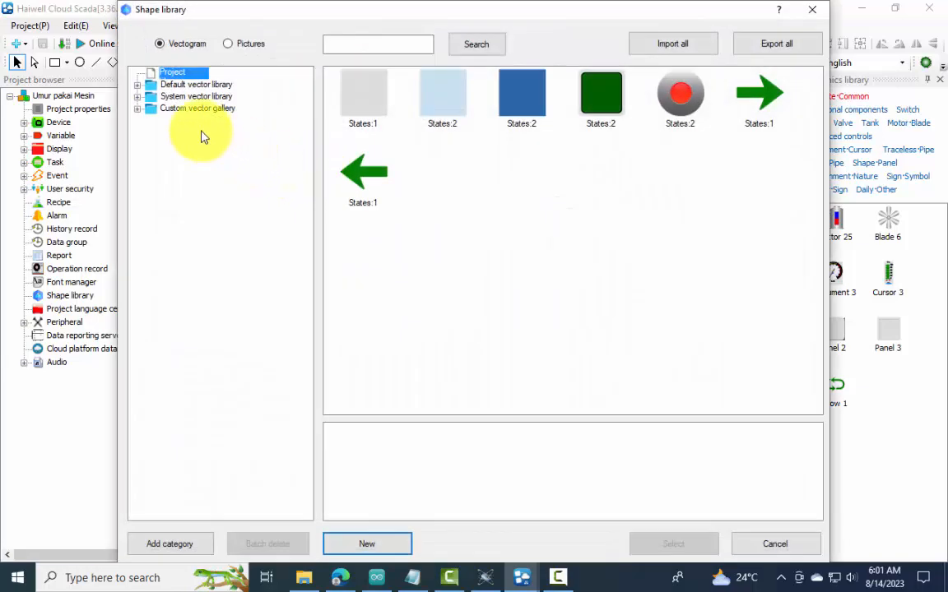
click(229, 46)
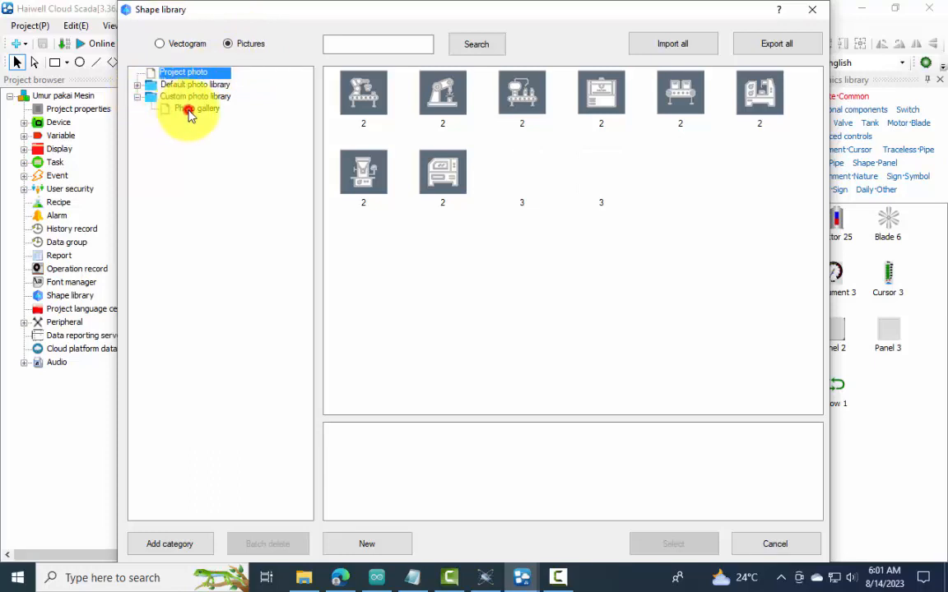
click(189, 111)
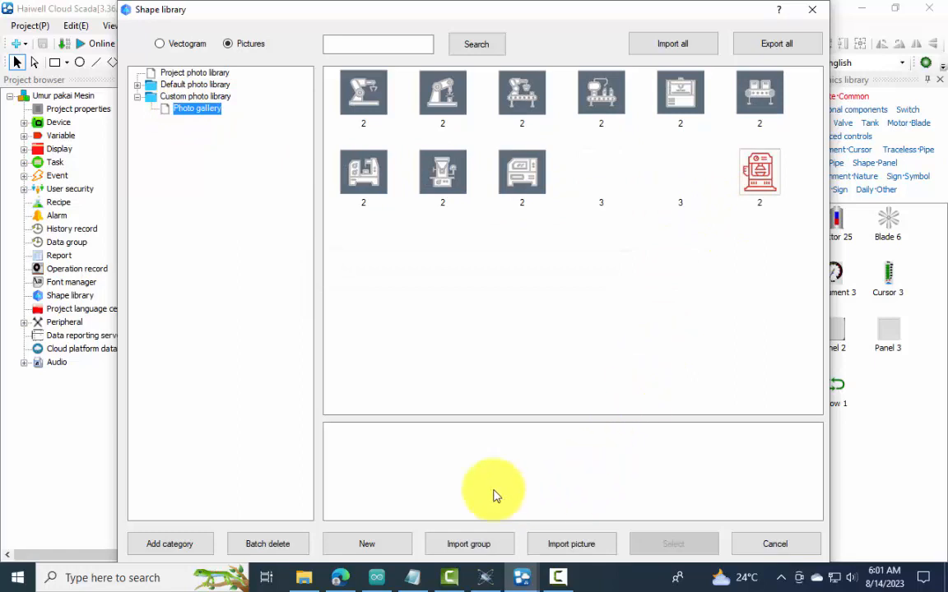
Start a group picture import and browse to the blog hmi haiwell folder on Local Disk (D:)
click(470, 546)
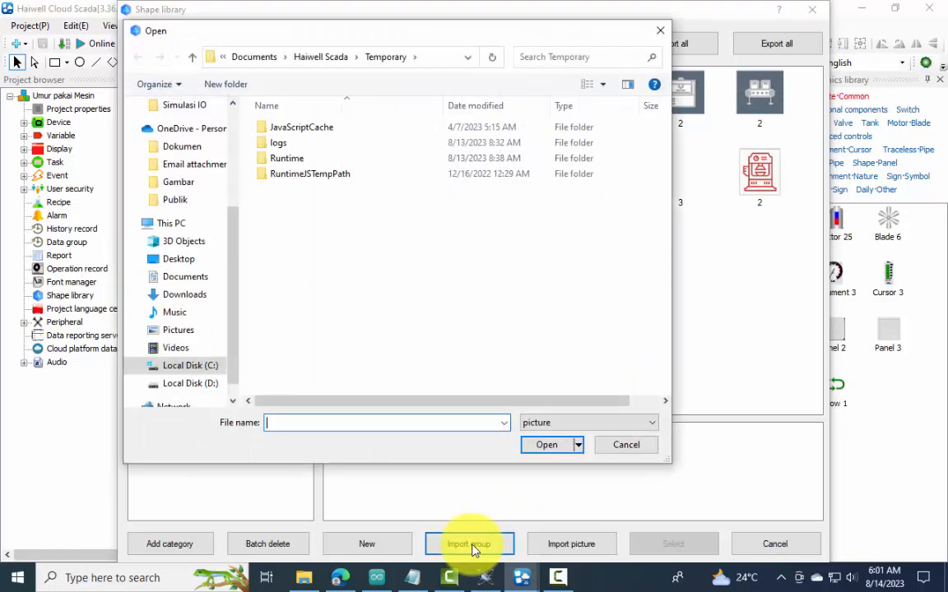
click(178, 182)
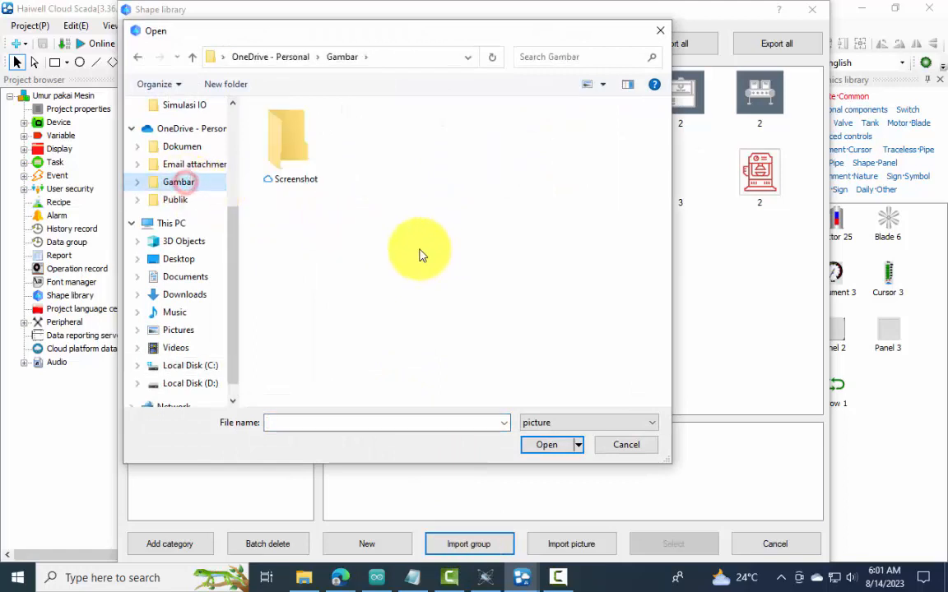
click(181, 330)
click(209, 390)
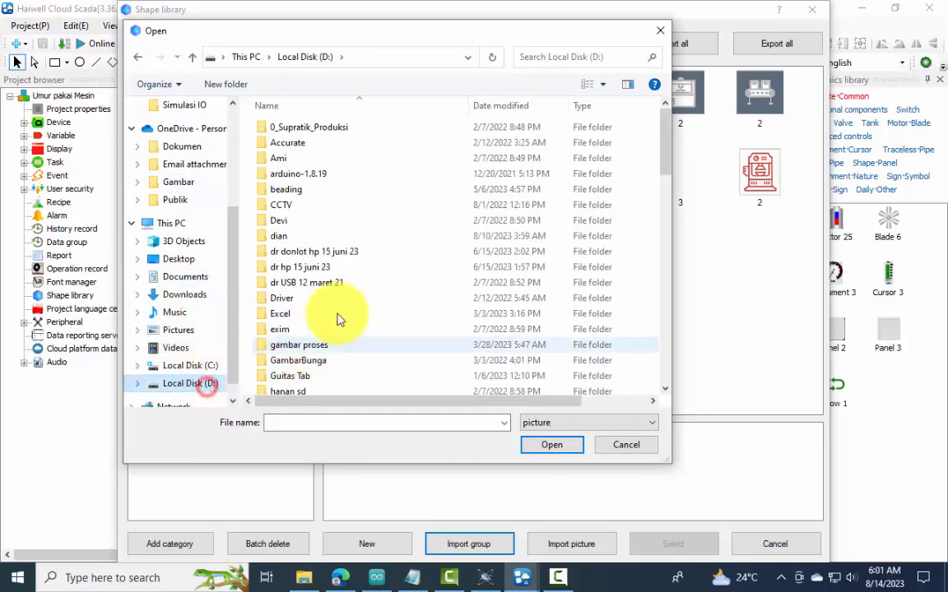
double_click(284, 220)
double_click(312, 266)
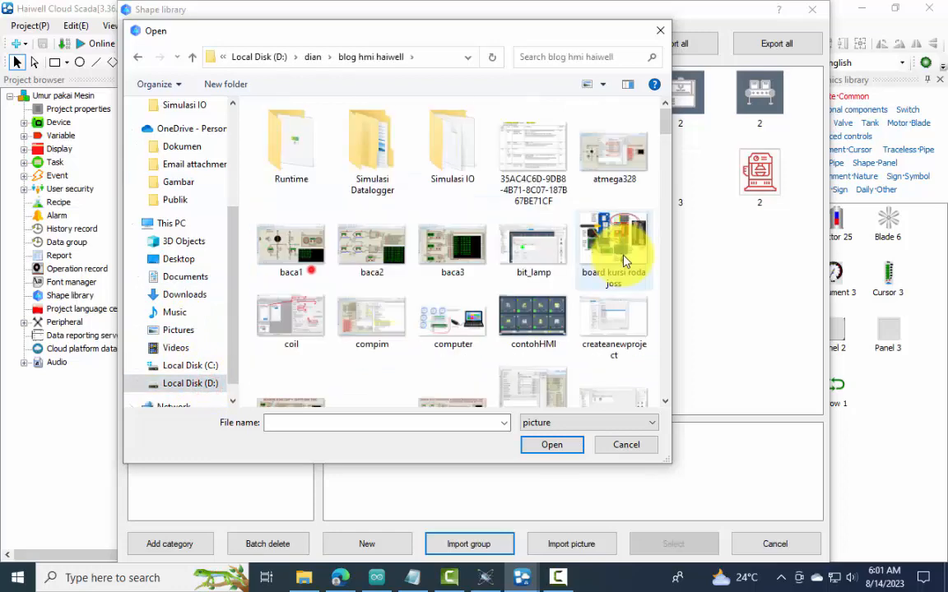
Import the pictures mesin1 and mesin1b as one group into the Photo gallery
drag(666, 124, 668, 199)
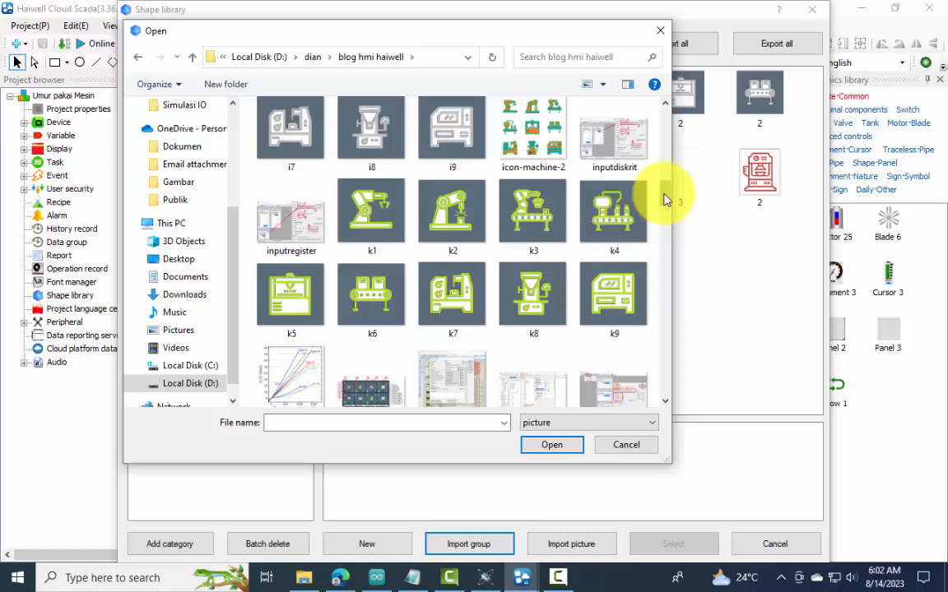
scroll(571, 271, down, 2)
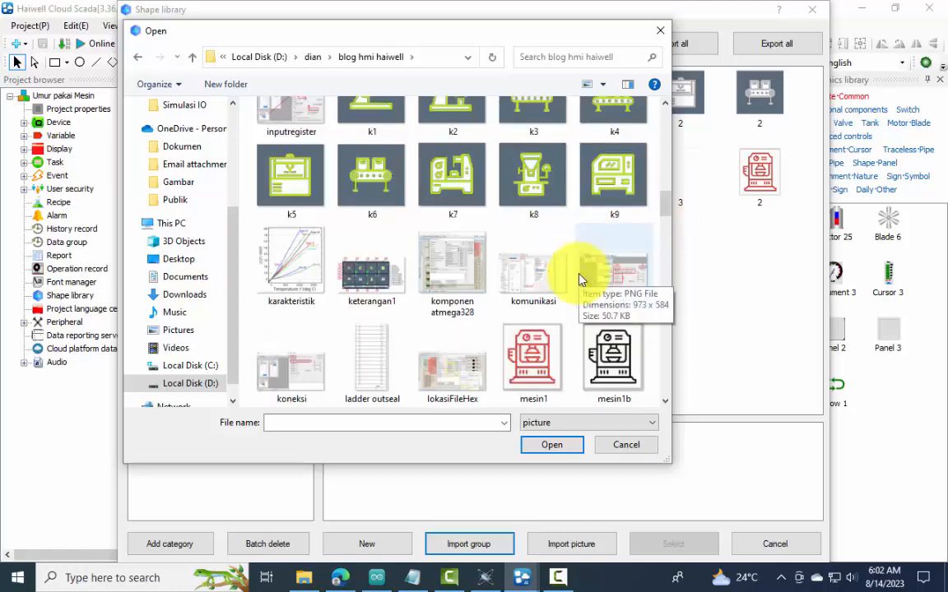
scroll(574, 288, down, 3)
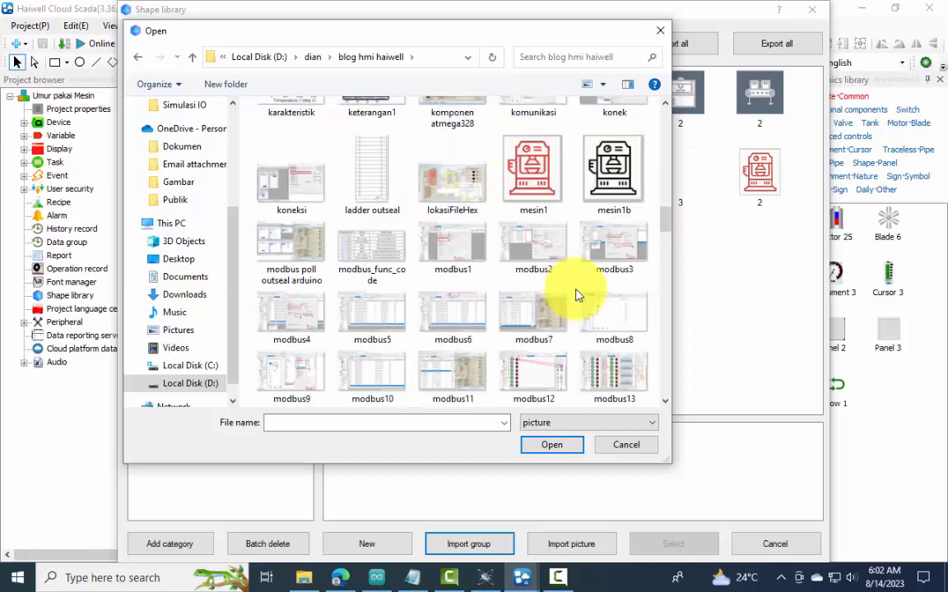
click(543, 176)
ctrl+click(578, 174)
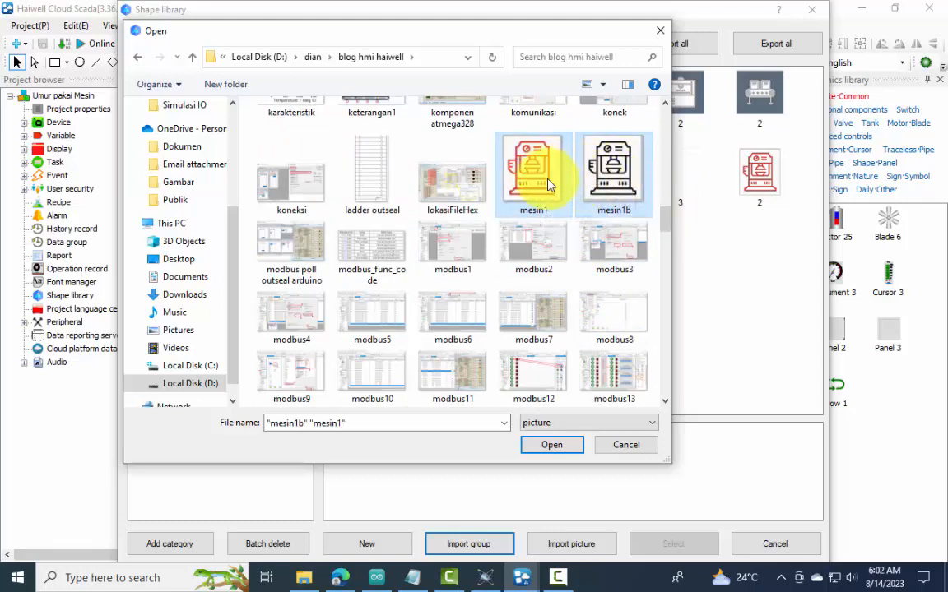
click(554, 440)
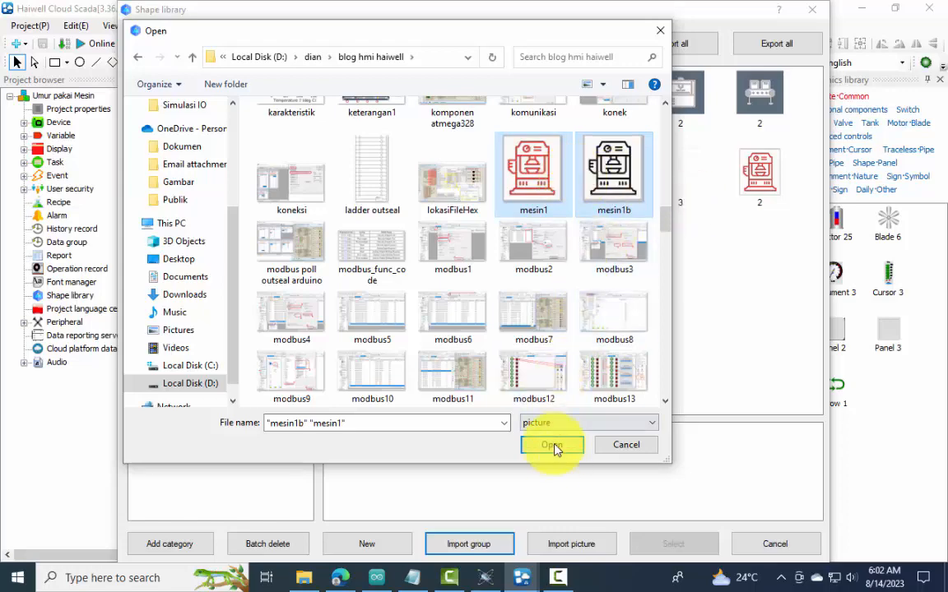
click(501, 338)
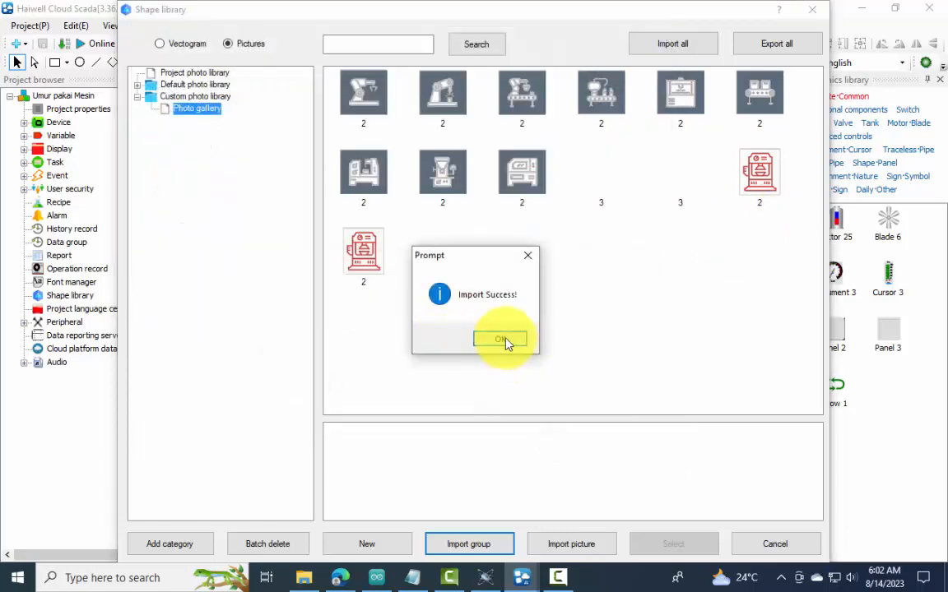
Apply the newly imported two-state machine picture to the Msn-1 lamp and save its settings
click(366, 257)
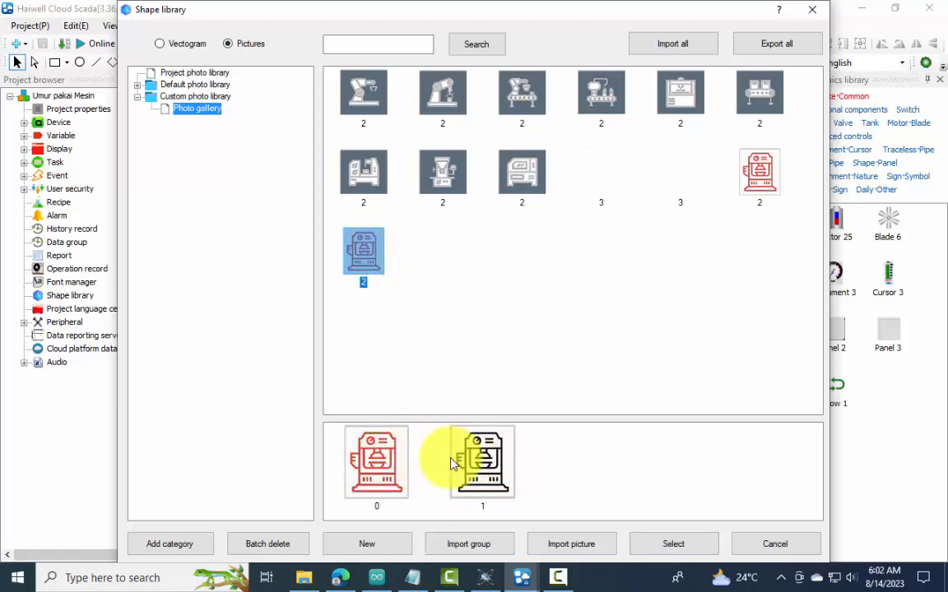
click(689, 550)
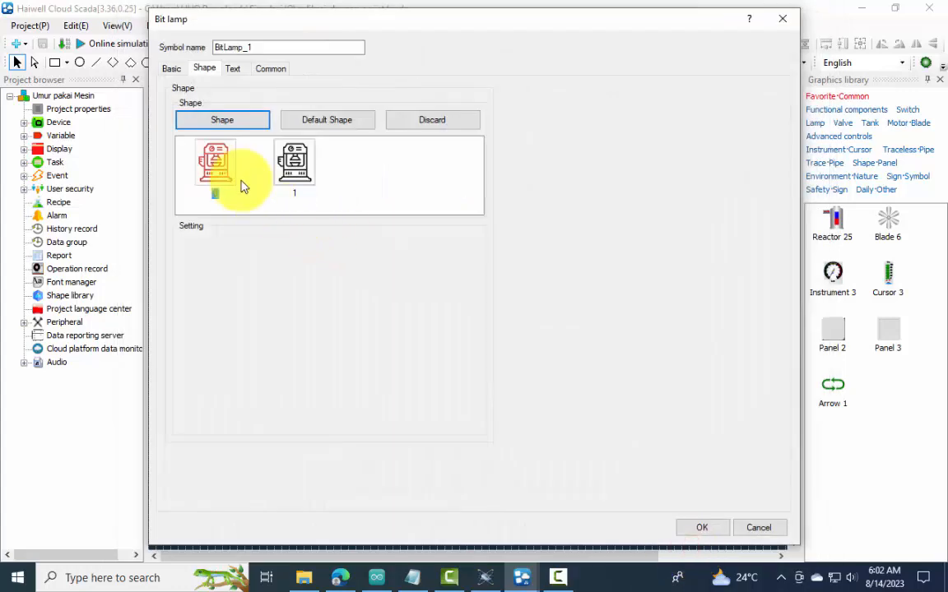
click(701, 529)
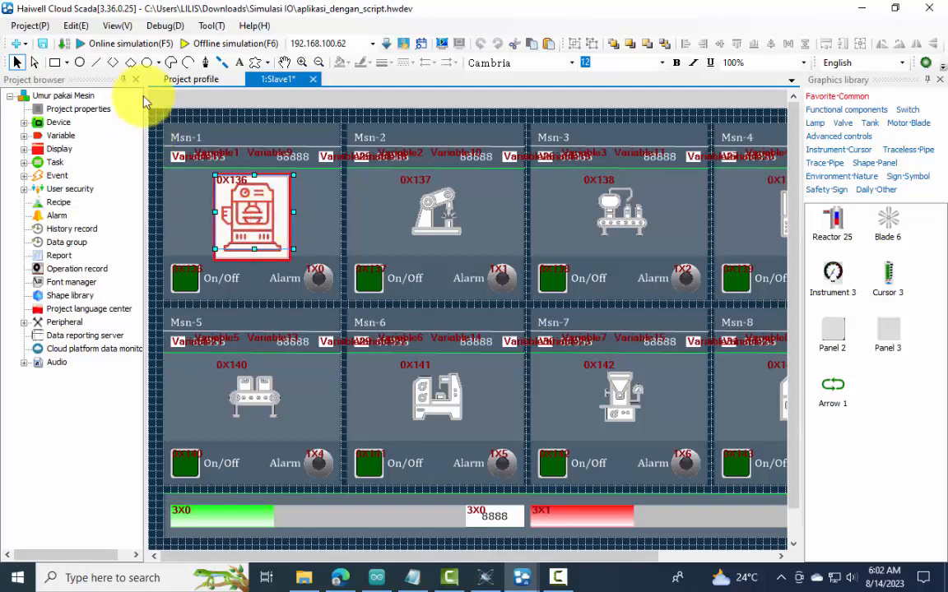
Run the project in online simulation, start the Proteus slave simulation, and place the schematic beside the HMI
click(84, 45)
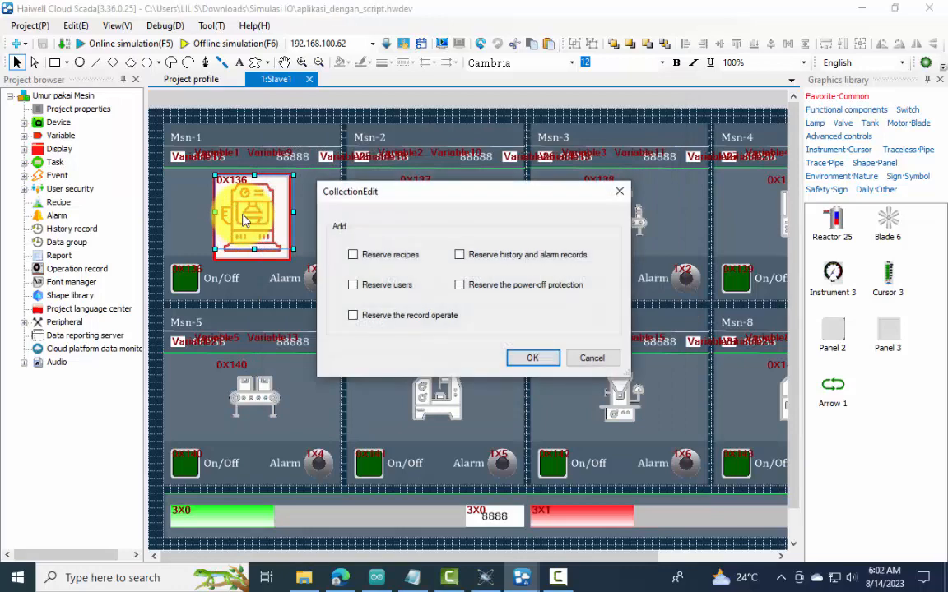
click(539, 360)
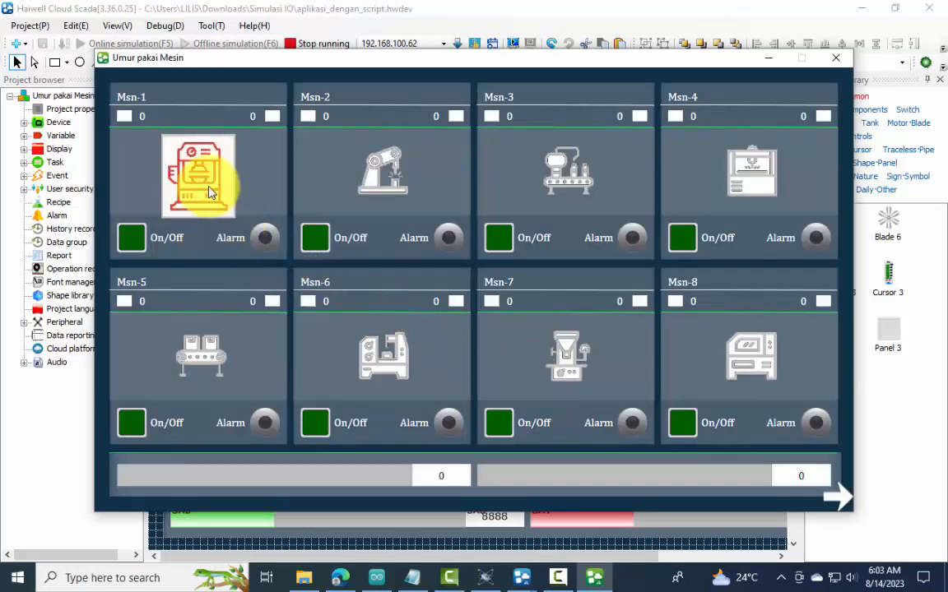
click(399, 581)
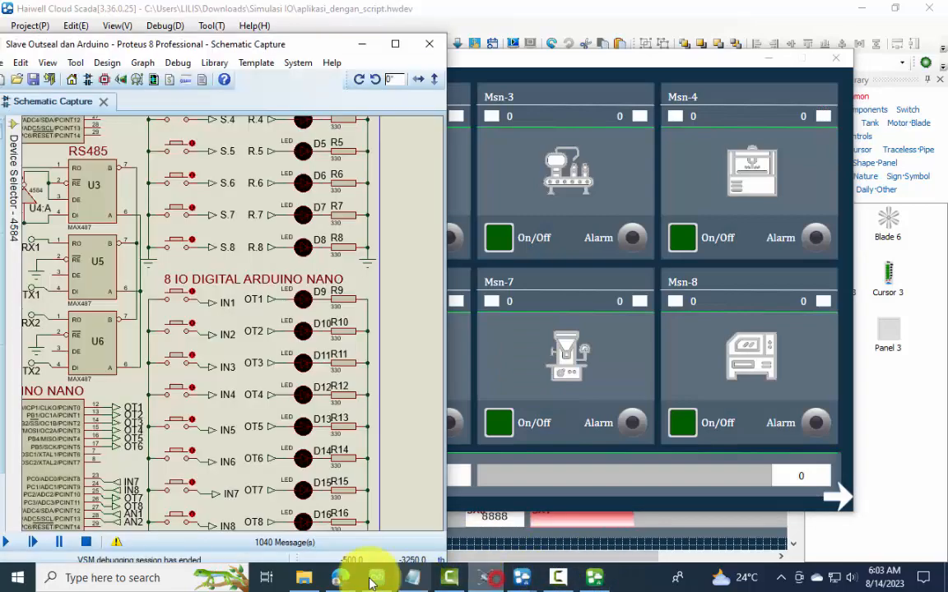
click(6, 542)
drag(132, 44, 682, 116)
scroll(728, 486, down, 3)
scroll(733, 386, up, 4)
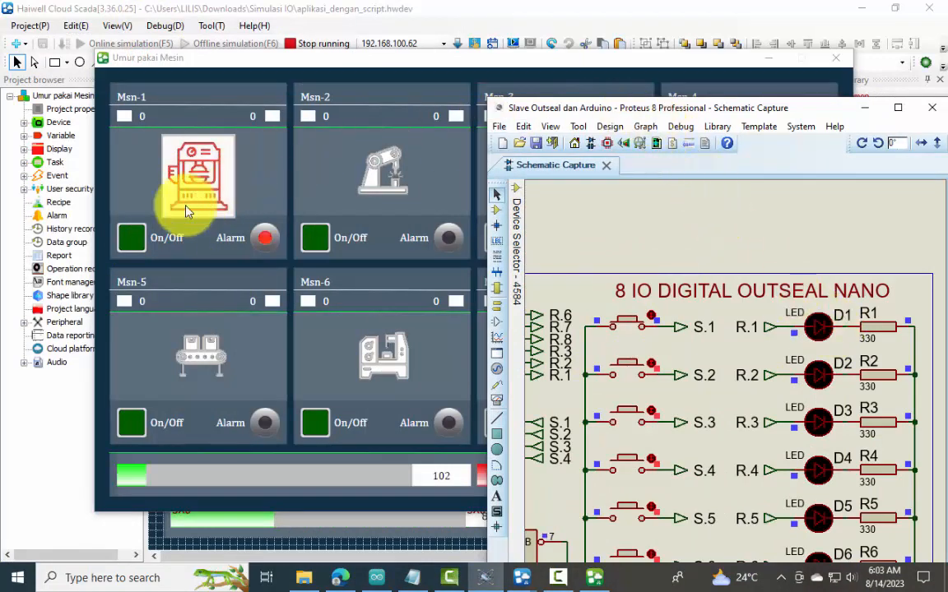
Test the Msn-1 picture by switching the machine on and off twice in the HMI, keeping LED D1 in view
click(131, 238)
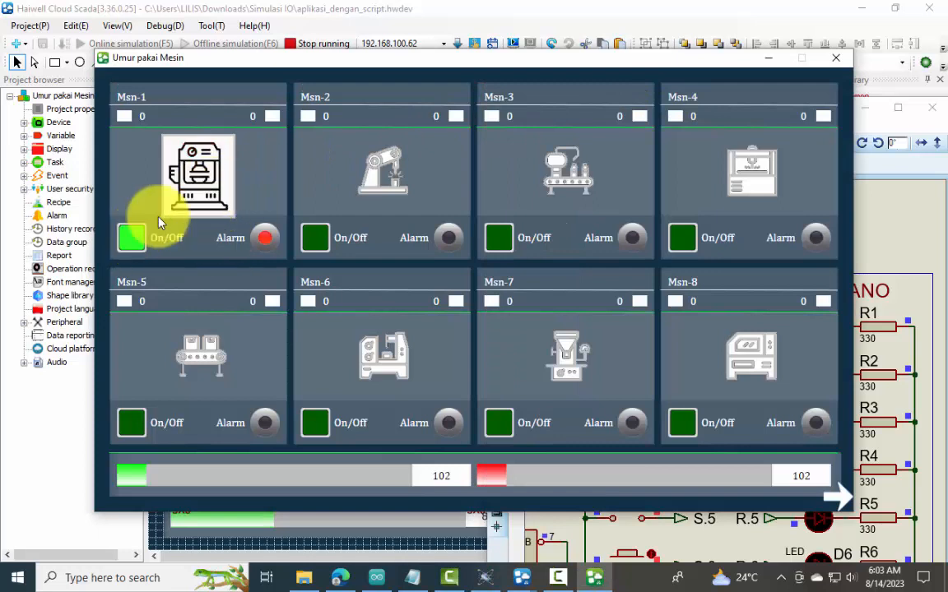
click(131, 237)
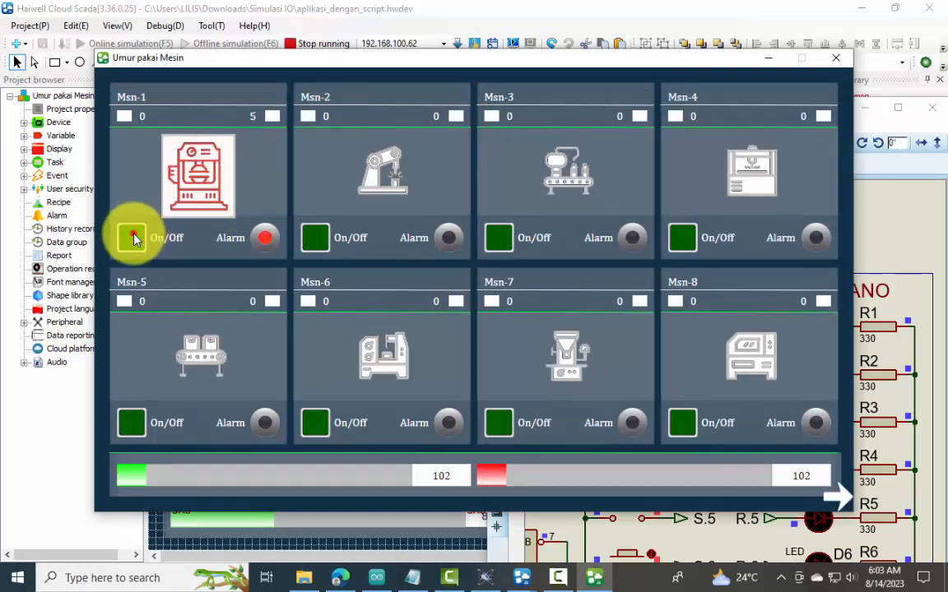
click(132, 238)
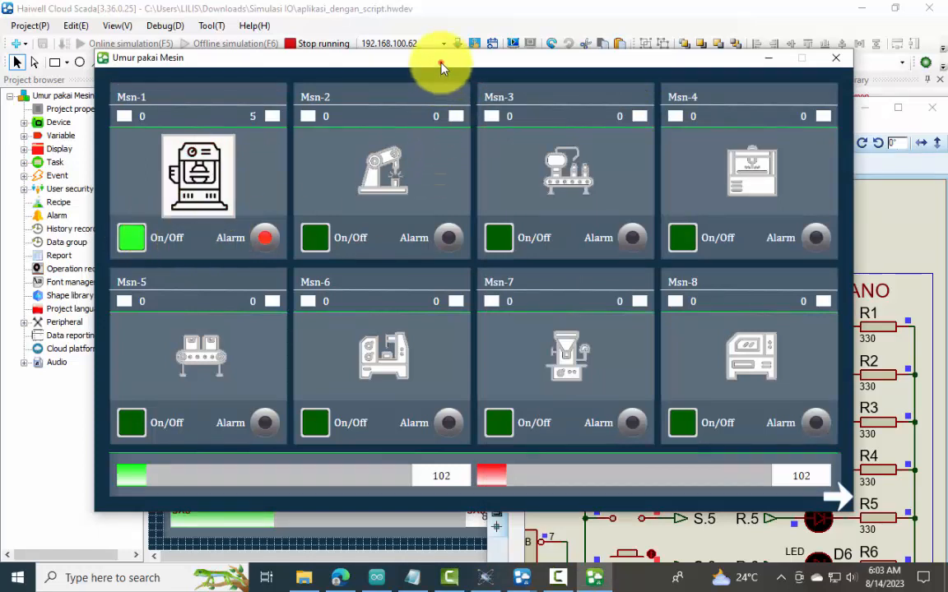
drag(440, 68, 360, 64)
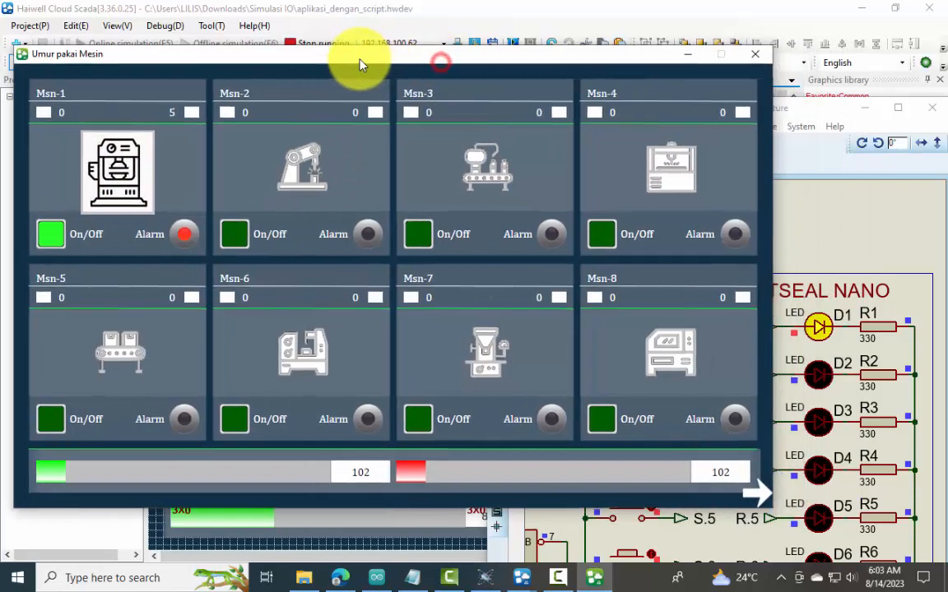
click(50, 237)
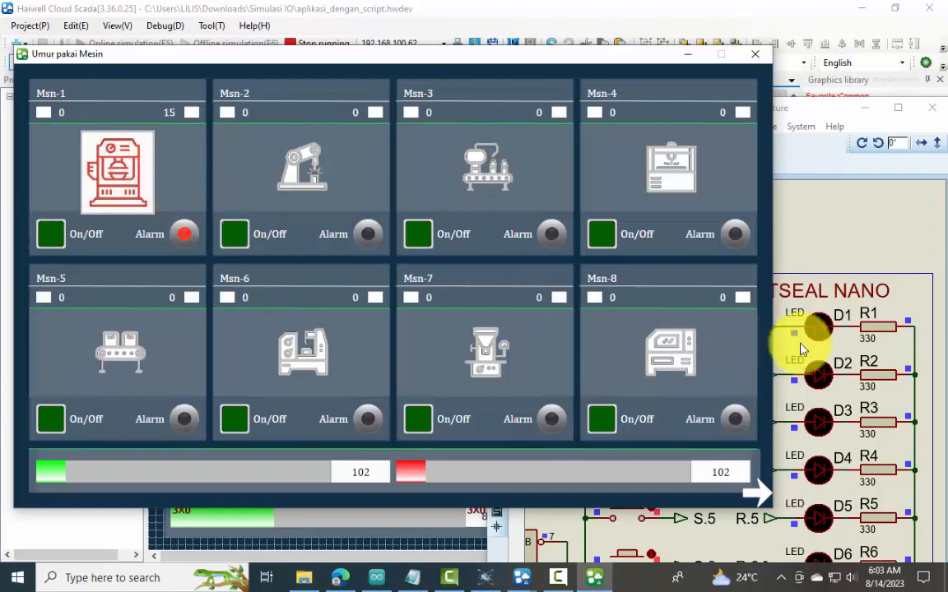
Stop the Proteus simulation and close the running HMI window
click(645, 542)
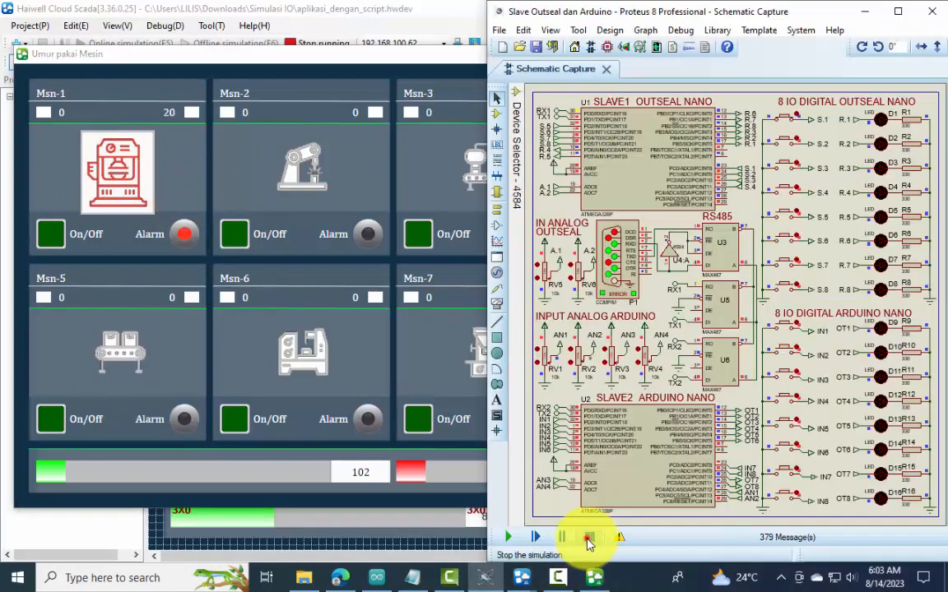
click(587, 538)
click(359, 322)
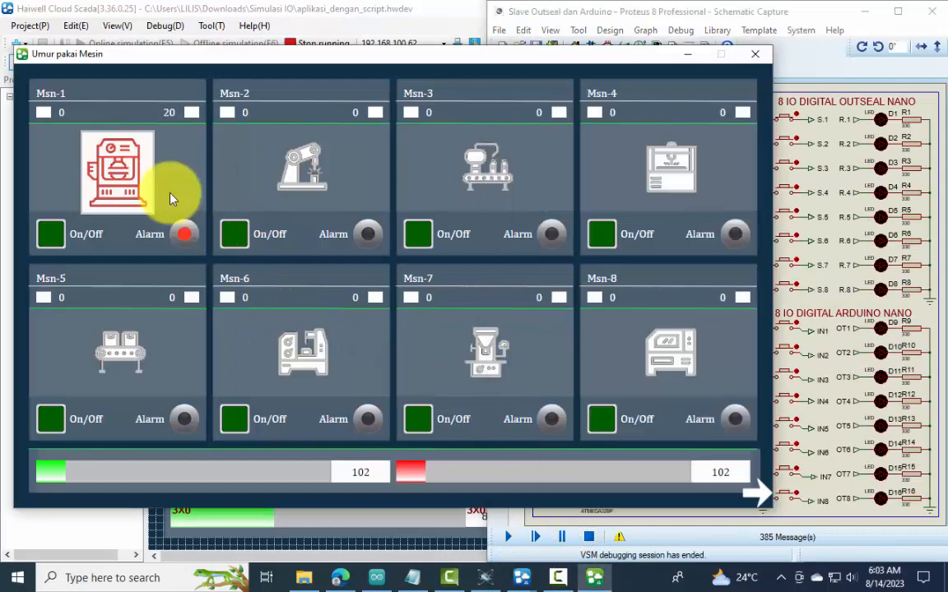
click(756, 54)
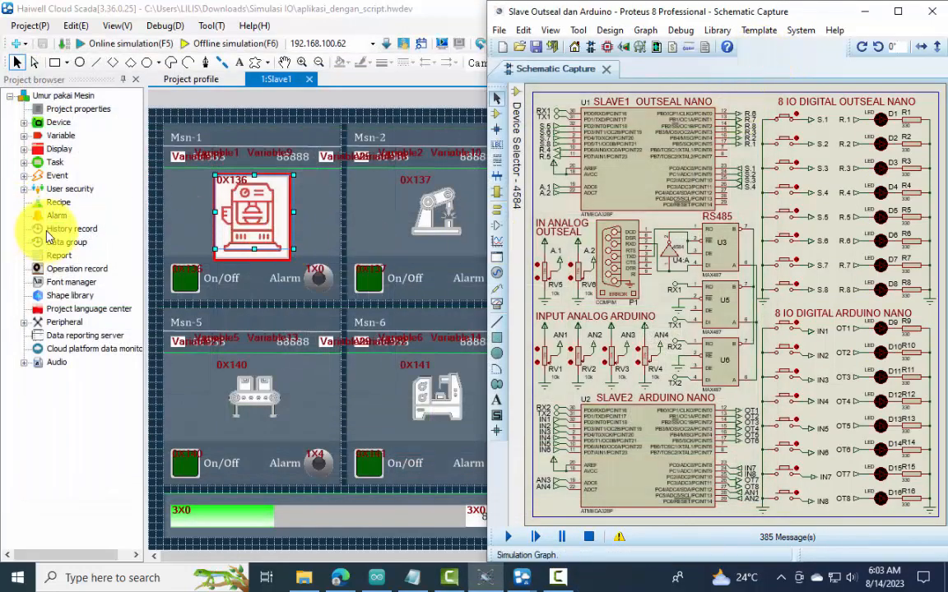
Expand the project's events to examine the start execution, display show and display hidden event entries
click(24, 175)
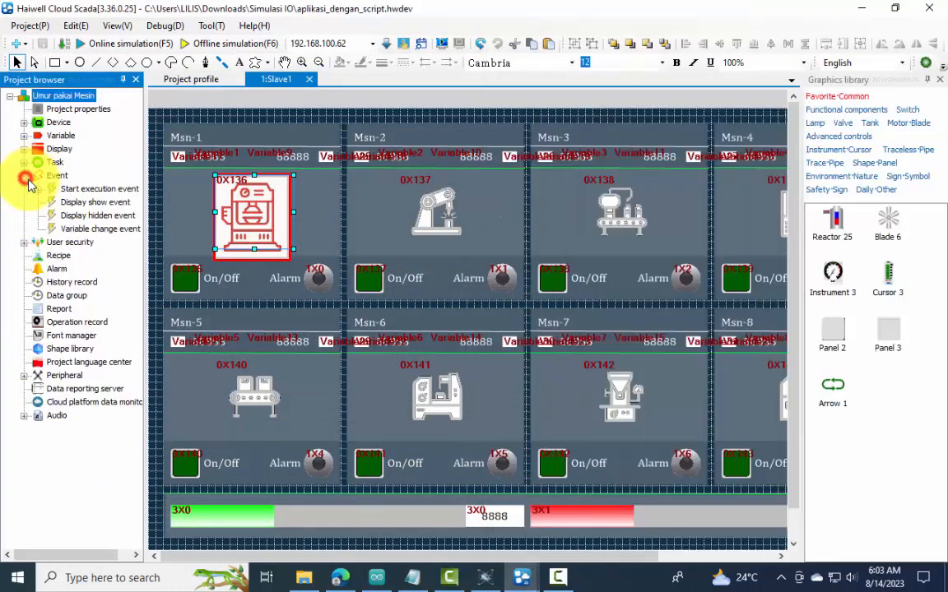
click(41, 189)
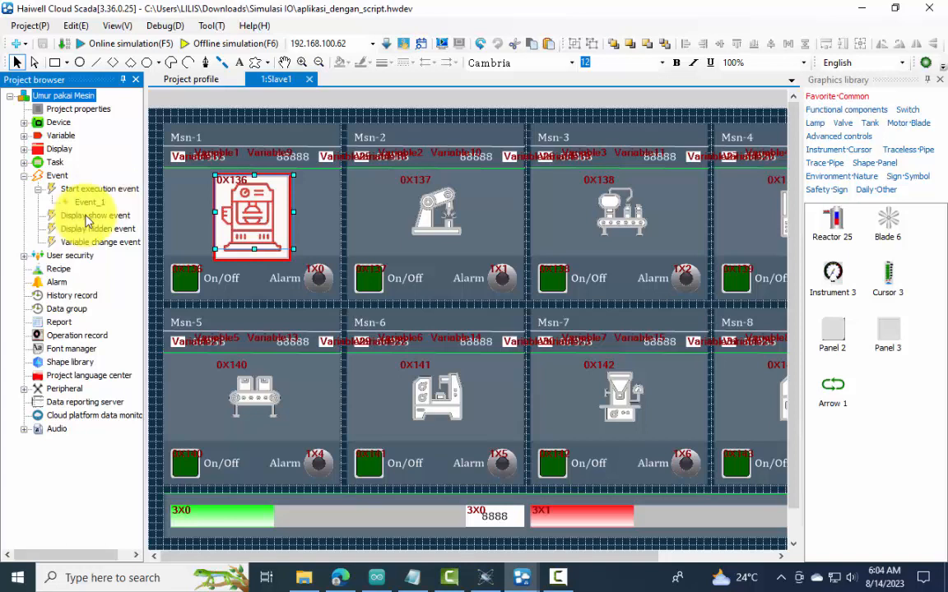
click(87, 216)
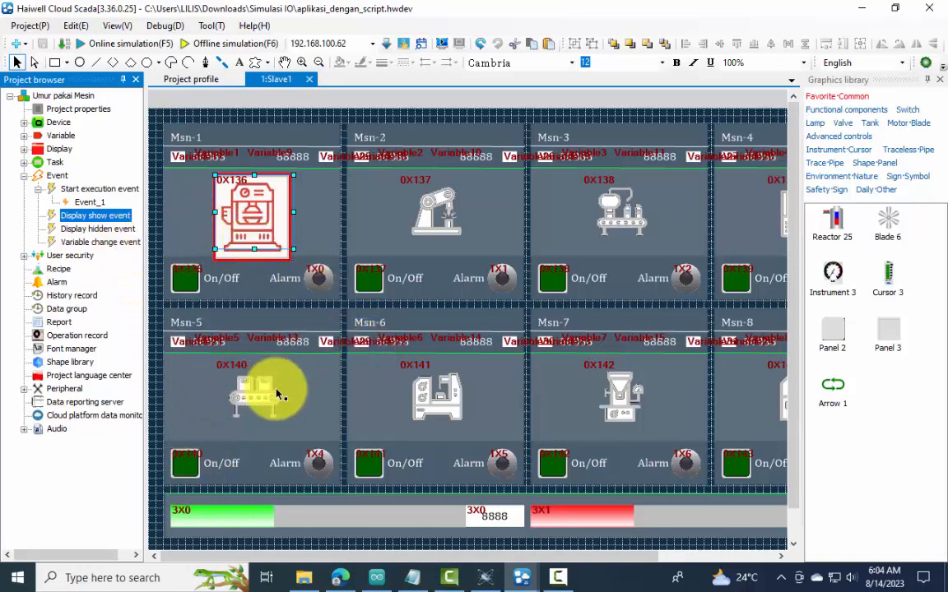
click(100, 229)
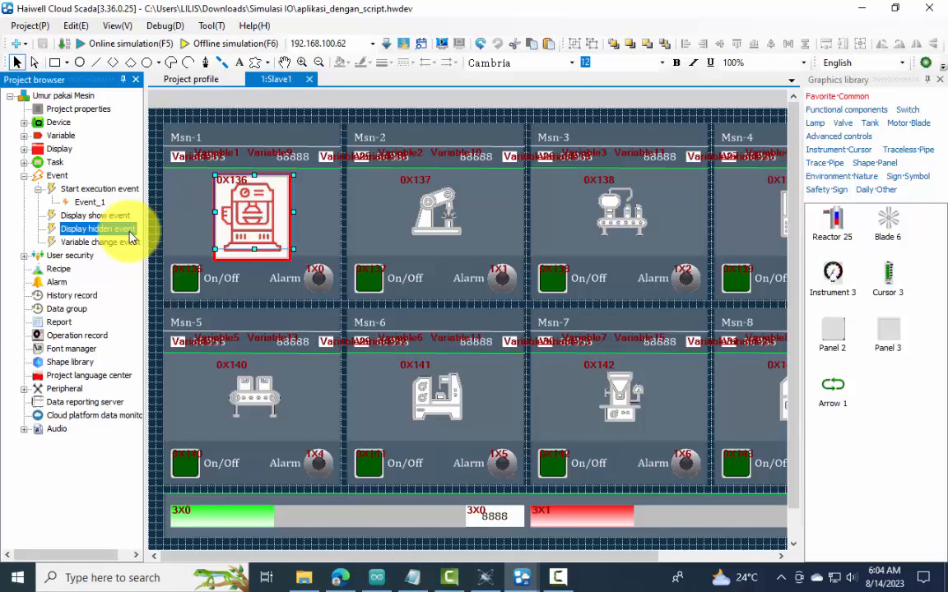
Examine how to add a start execution event and review Event_1's execution options, keeping Only server background
click(108, 244)
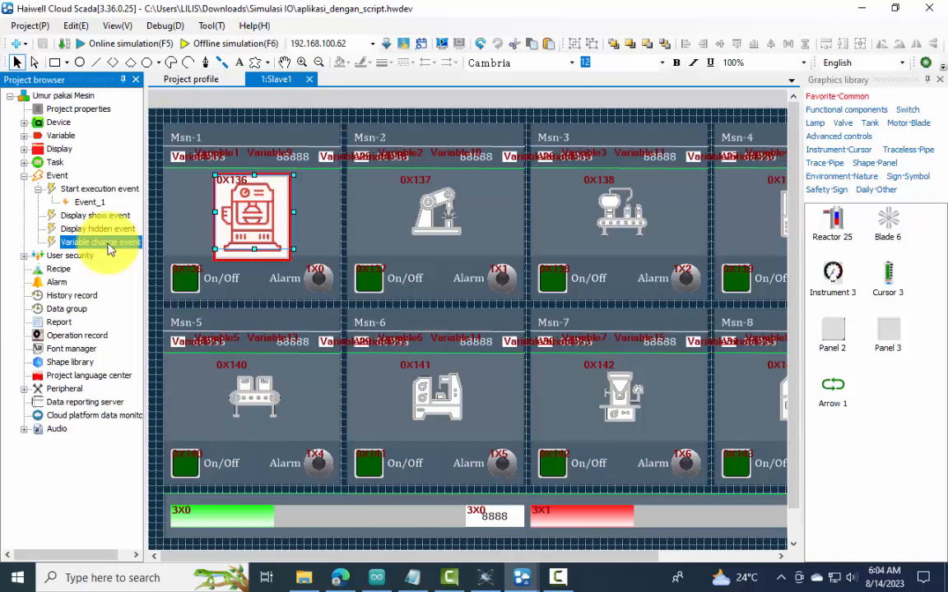
right_click(102, 191)
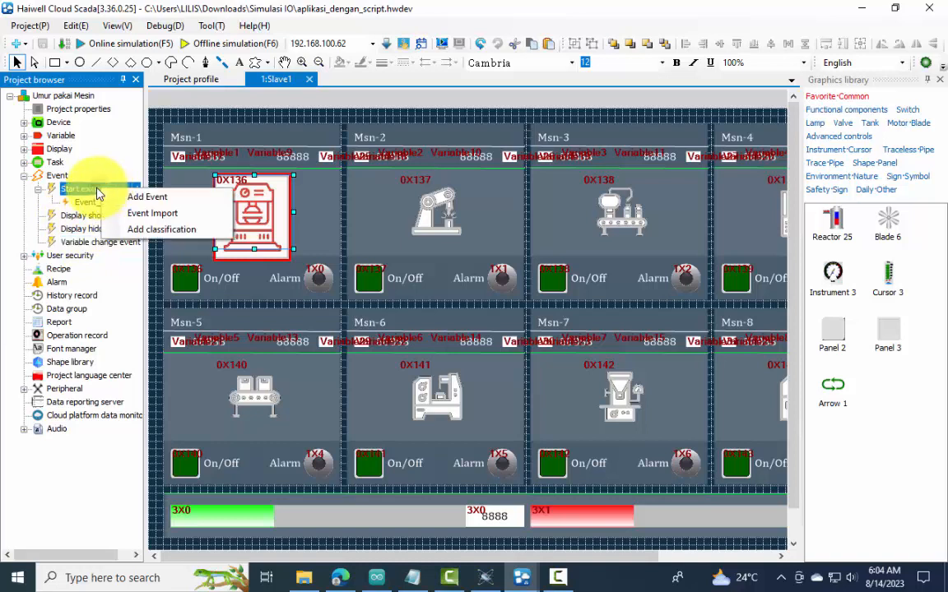
click(146, 198)
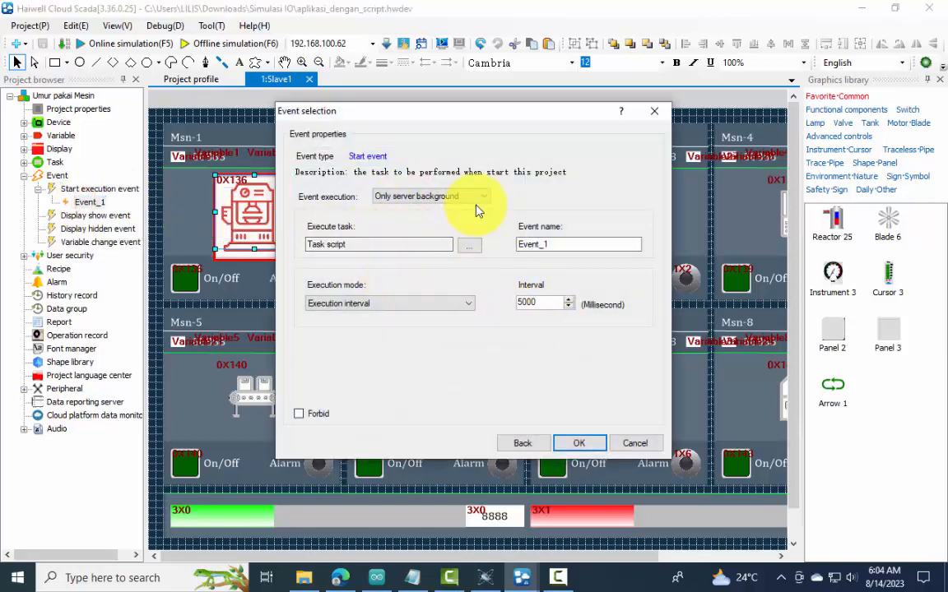
click(481, 198)
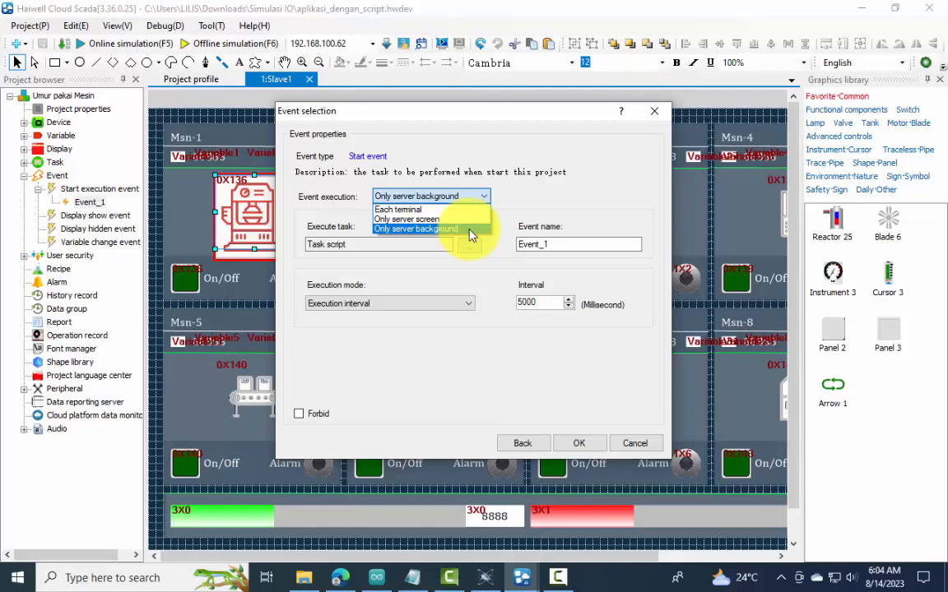
click(469, 260)
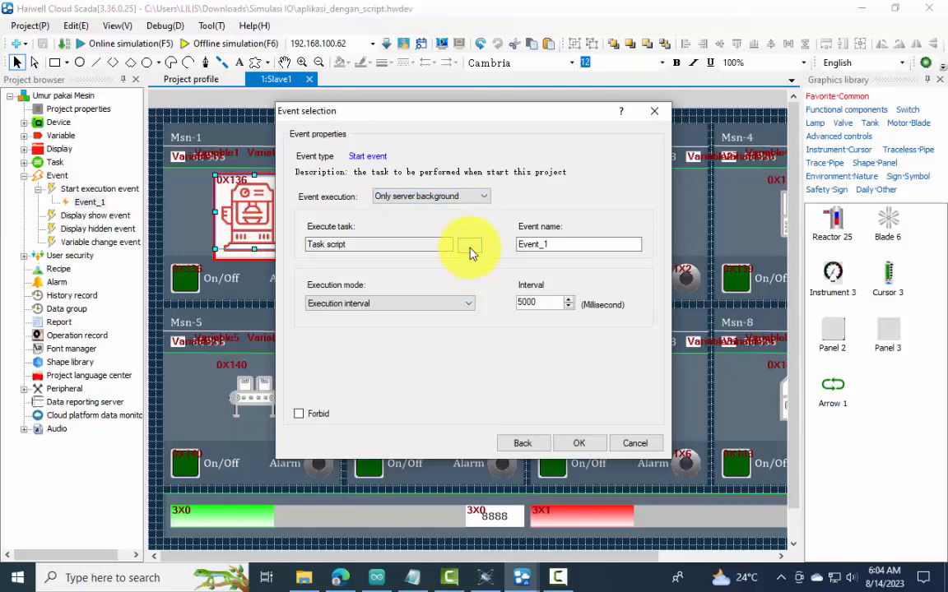
Open Event_1's task script and examine its Modbus_1 conditions, highlighting the InternalVariable_1.Variable11 reference
click(469, 247)
click(469, 247)
scroll(439, 266, down, 4)
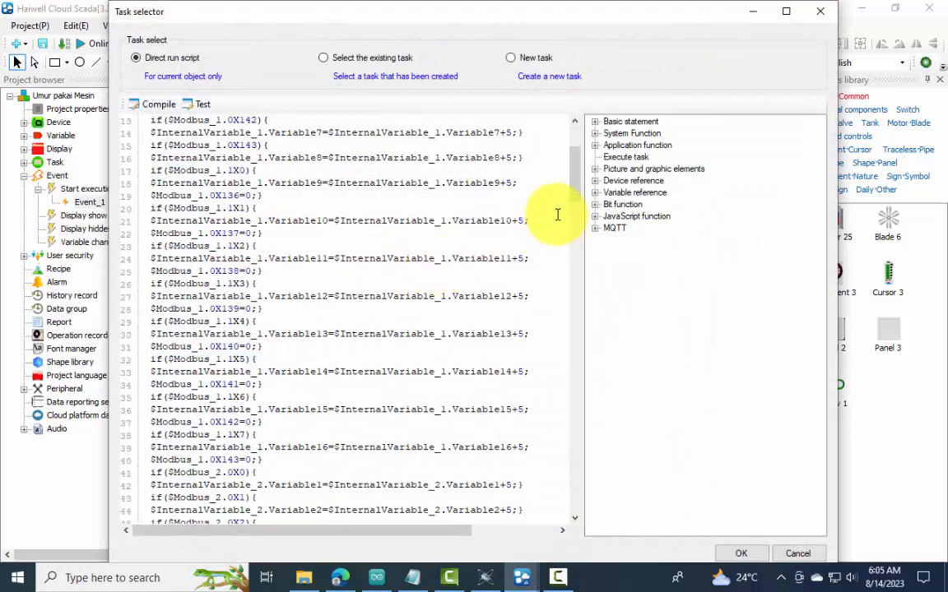
mouse_move(573, 175)
mouse_down()
mouse_move(576, 148)
mouse_move(575, 190)
mouse_up()
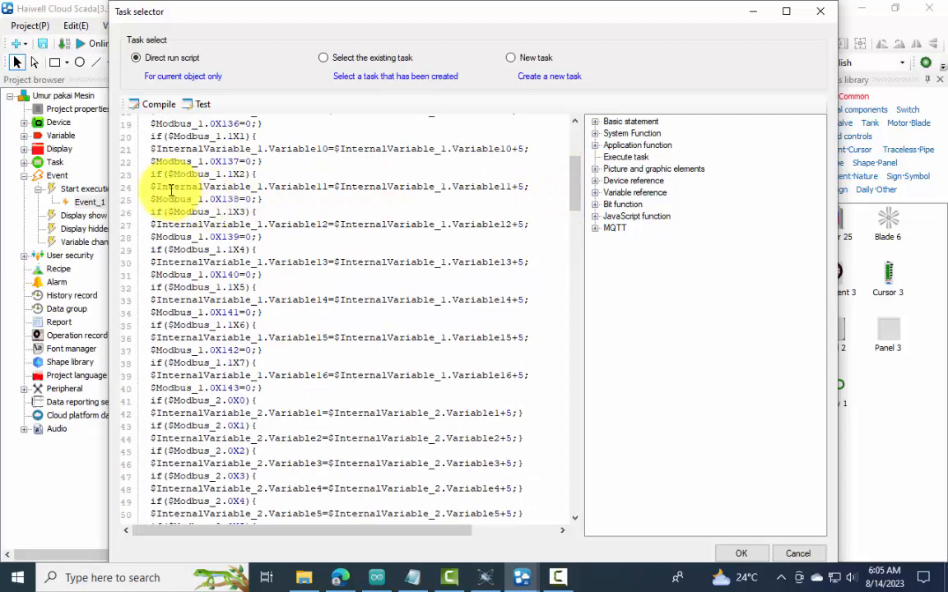
drag(152, 187, 262, 186)
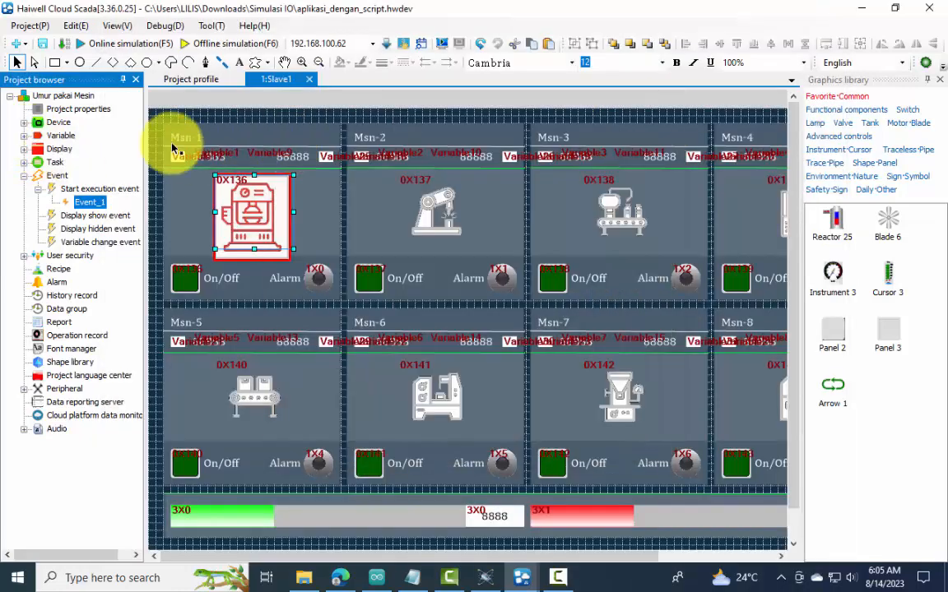
Expand the project's variables and view the settings for adding an internal variable group, without adding one
click(24, 135)
click(72, 163)
right_click(73, 164)
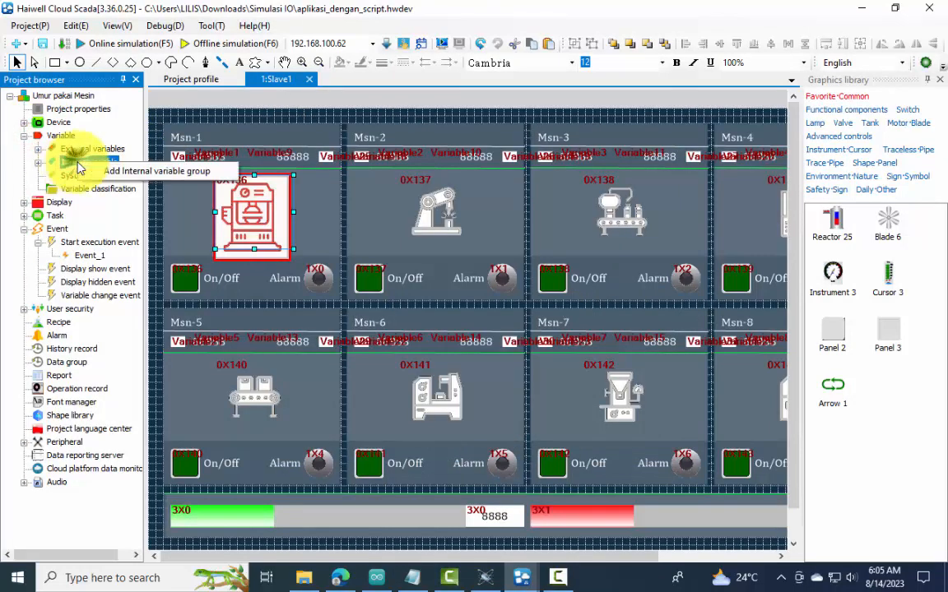
click(128, 171)
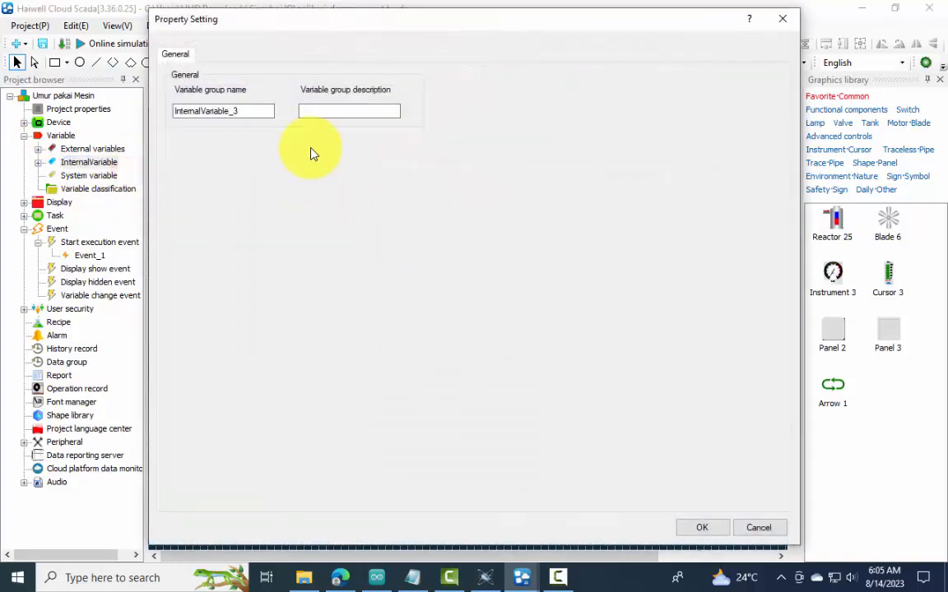
click(755, 527)
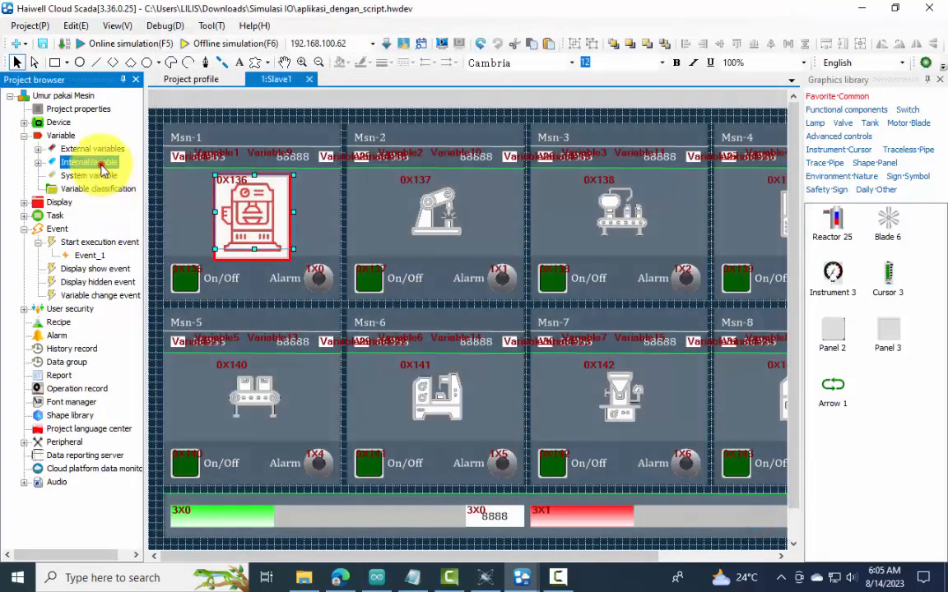
Open the internal variables in the variable manager and examine the entries of InternalVariable_2 and InternalVariable_1
double_click(100, 163)
click(116, 174)
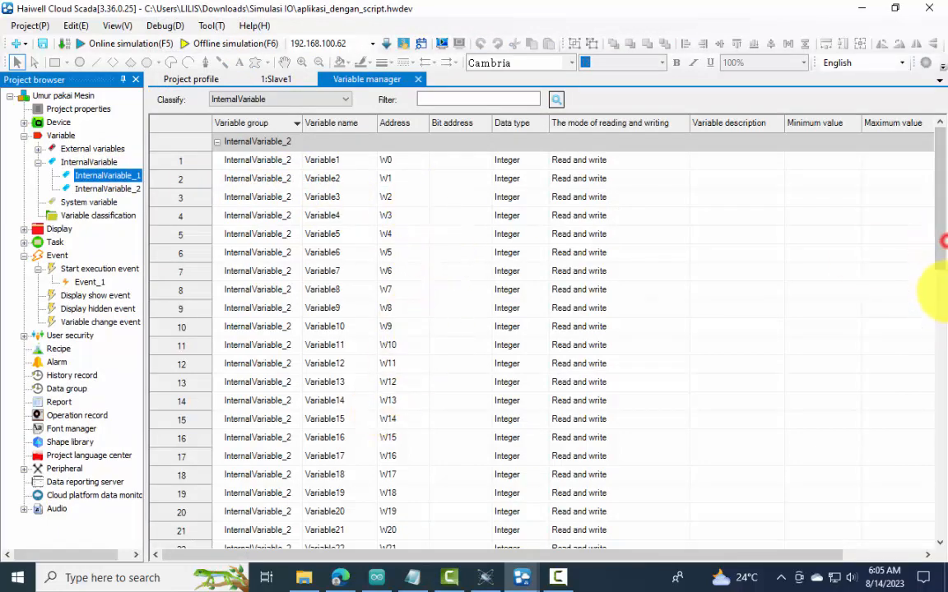
drag(943, 218, 936, 503)
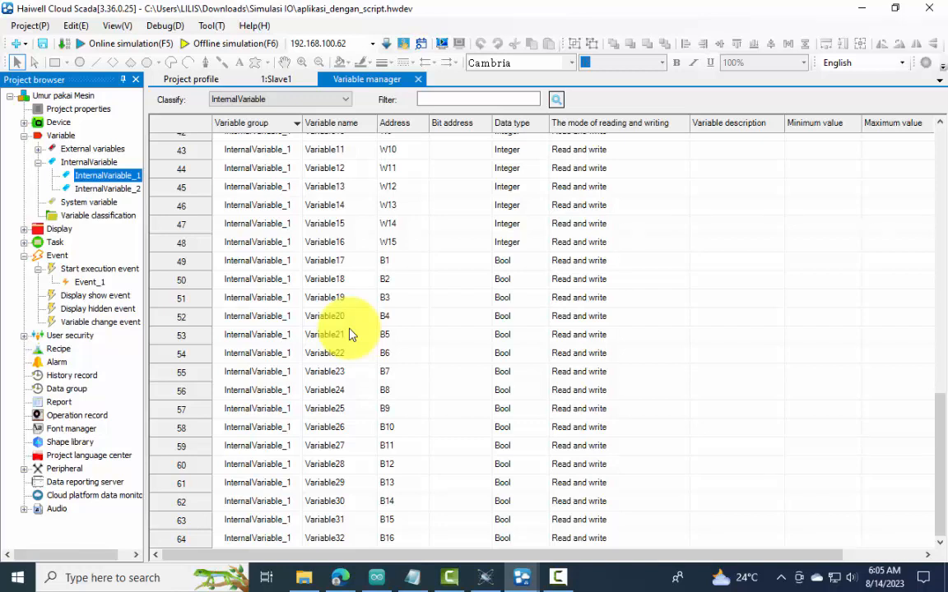
Reopen Event_1 under the start execution events and bring up its task script again
click(91, 282)
double_click(90, 282)
click(465, 241)
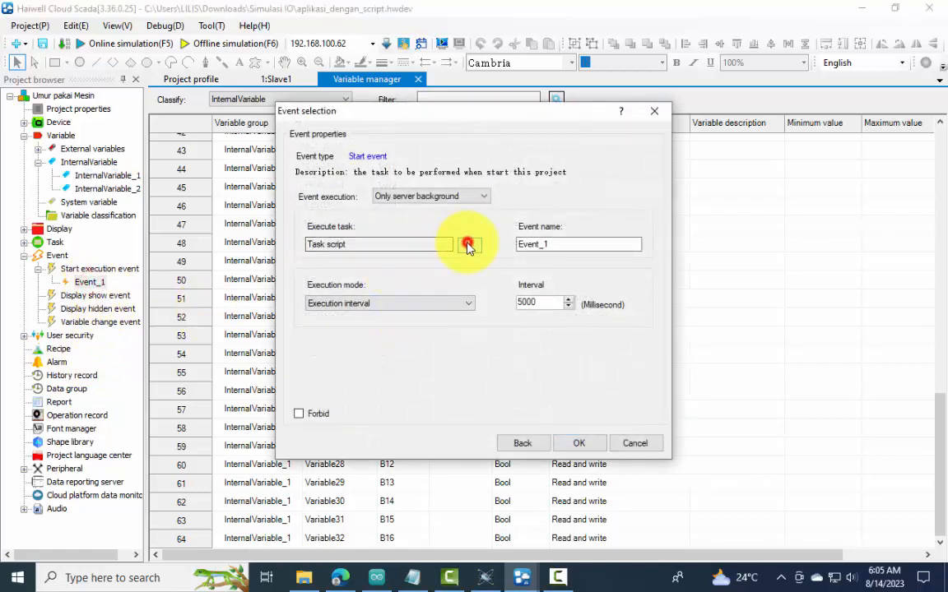
Switch to the Edge browser and browse the bermainhmi digital IO simulation tutorial down to the custom Bit Lamp picture instructions
click(342, 577)
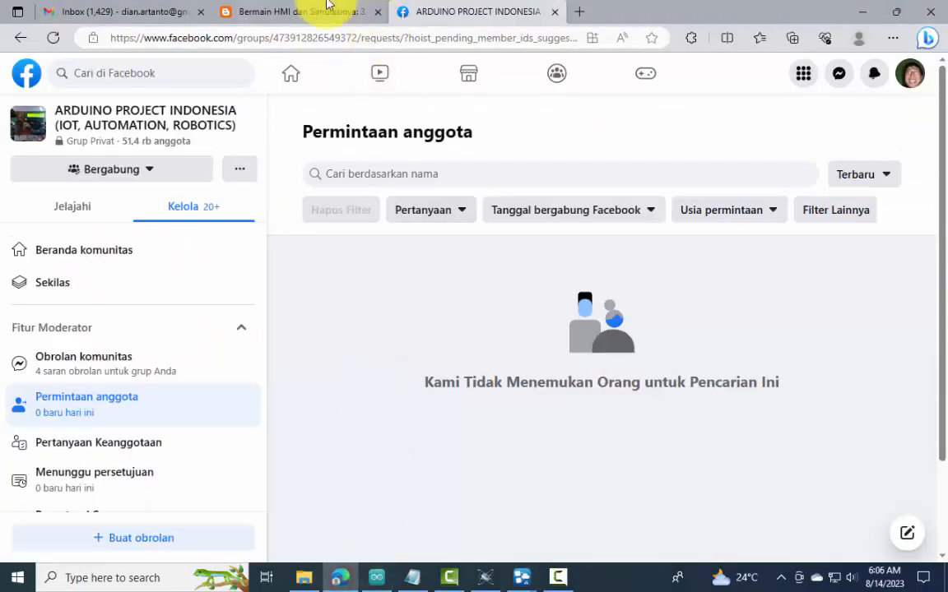
click(251, 12)
drag(938, 169, 937, 423)
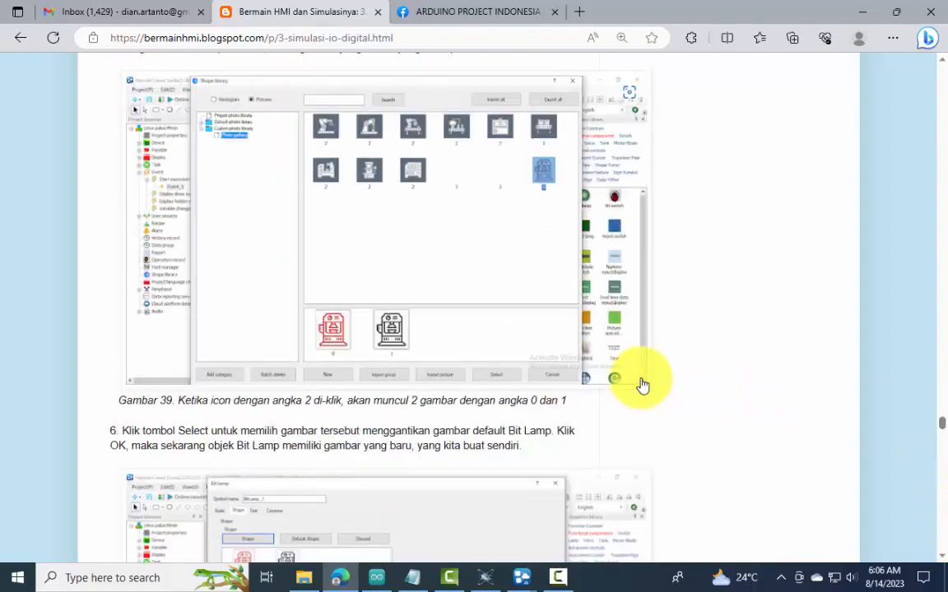